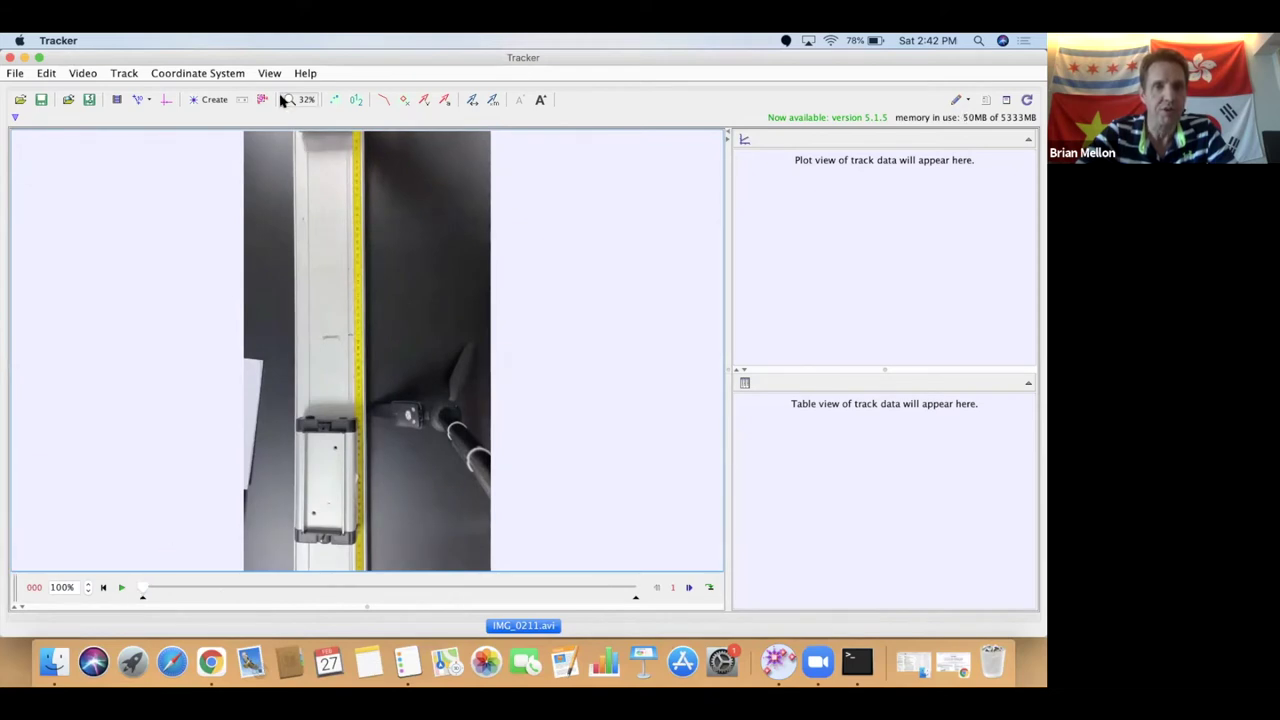
- Create a calibration stick along the left edge of the stationary cart's top plate, marking its lower corner, then its upper corner
{"action": "left_click", "coordinate": [122, 73]}
{"action": "mouse_move", "coordinate": [130, 91]}
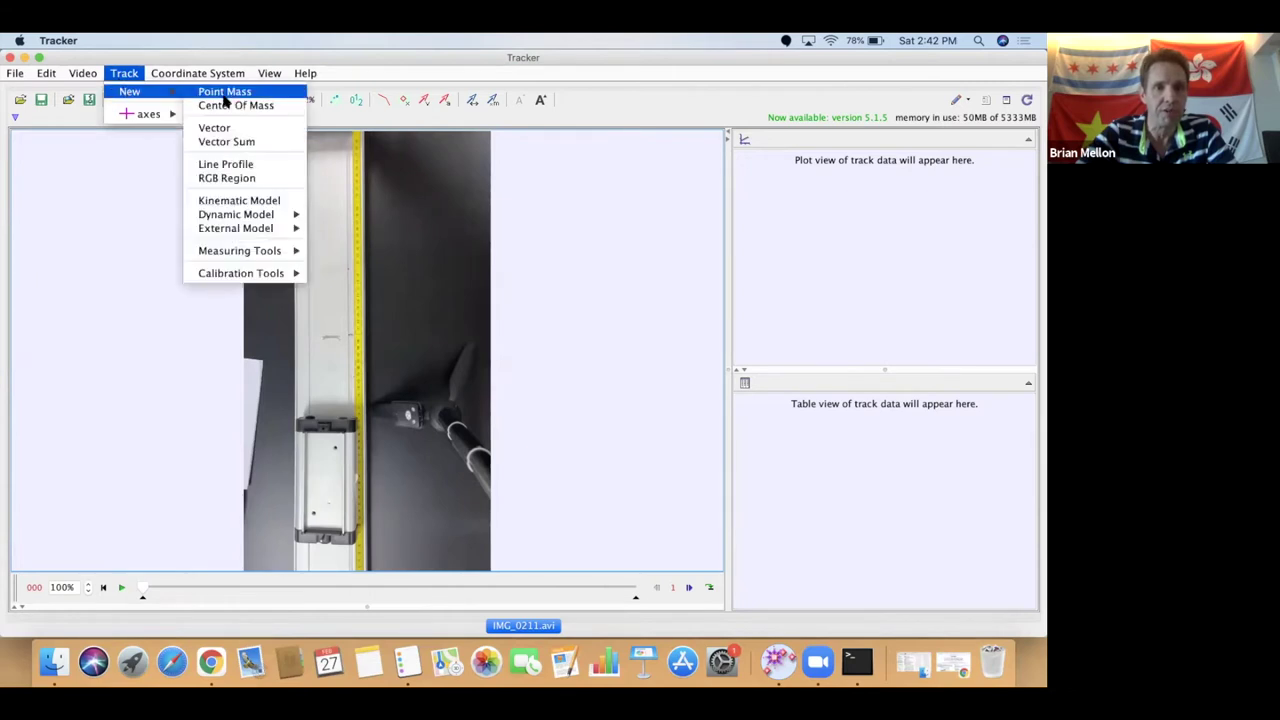
{"action": "mouse_move", "coordinate": [290, 273]}
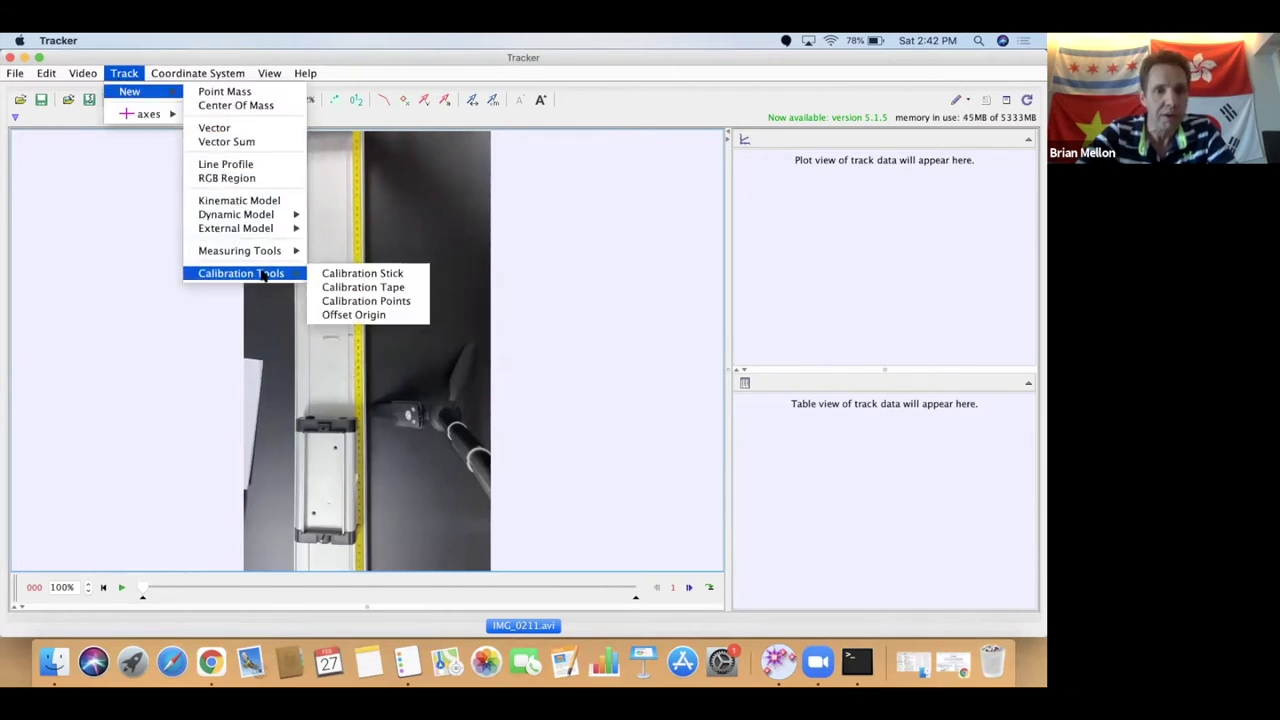
{"action": "left_click", "coordinate": [343, 274]}
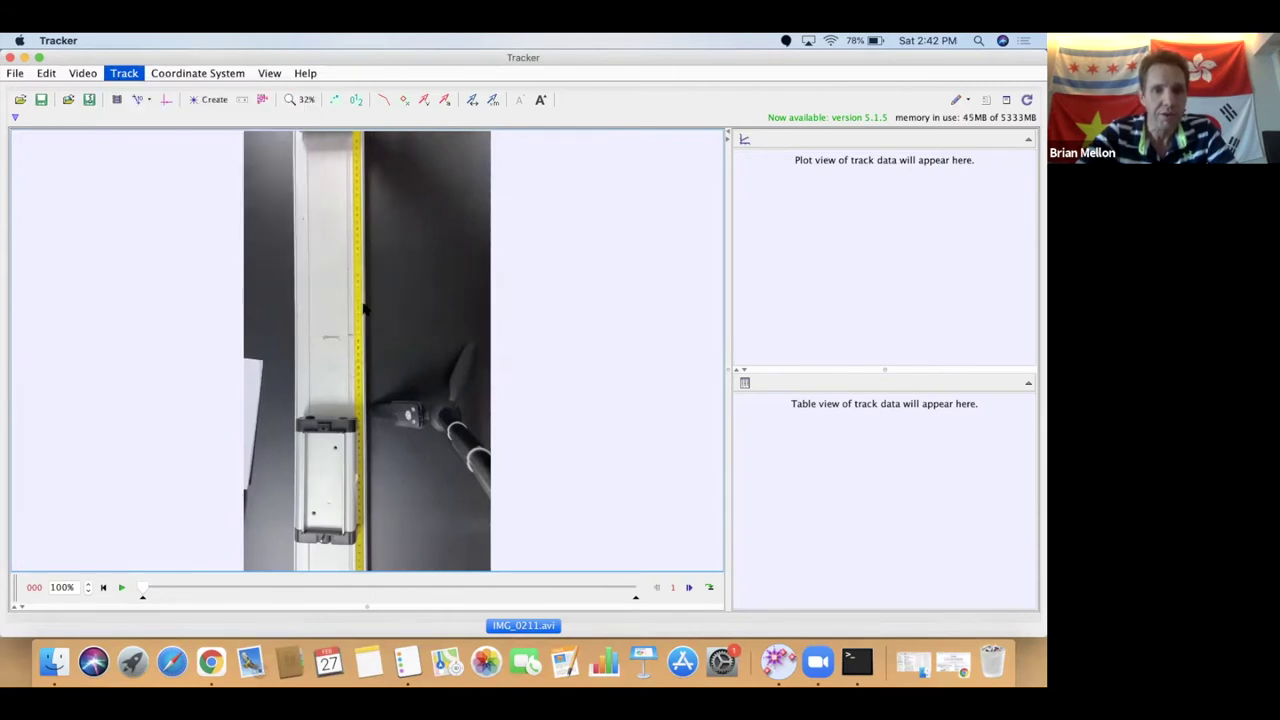
{"action": "left_click", "coordinate": [297, 100]}
{"action": "left_click", "coordinate": [313, 168]}
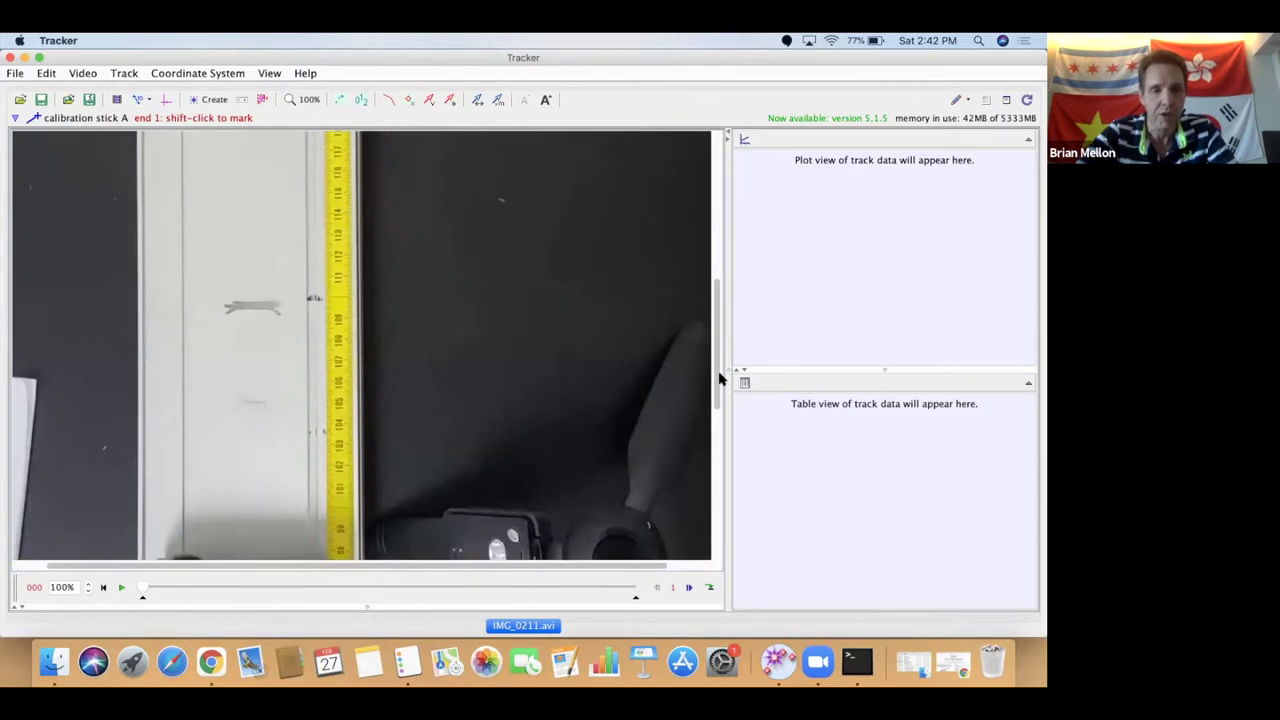
{"action": "scroll", "coordinate": [720, 378], "scroll_direction": "down", "scroll_amount": 10}
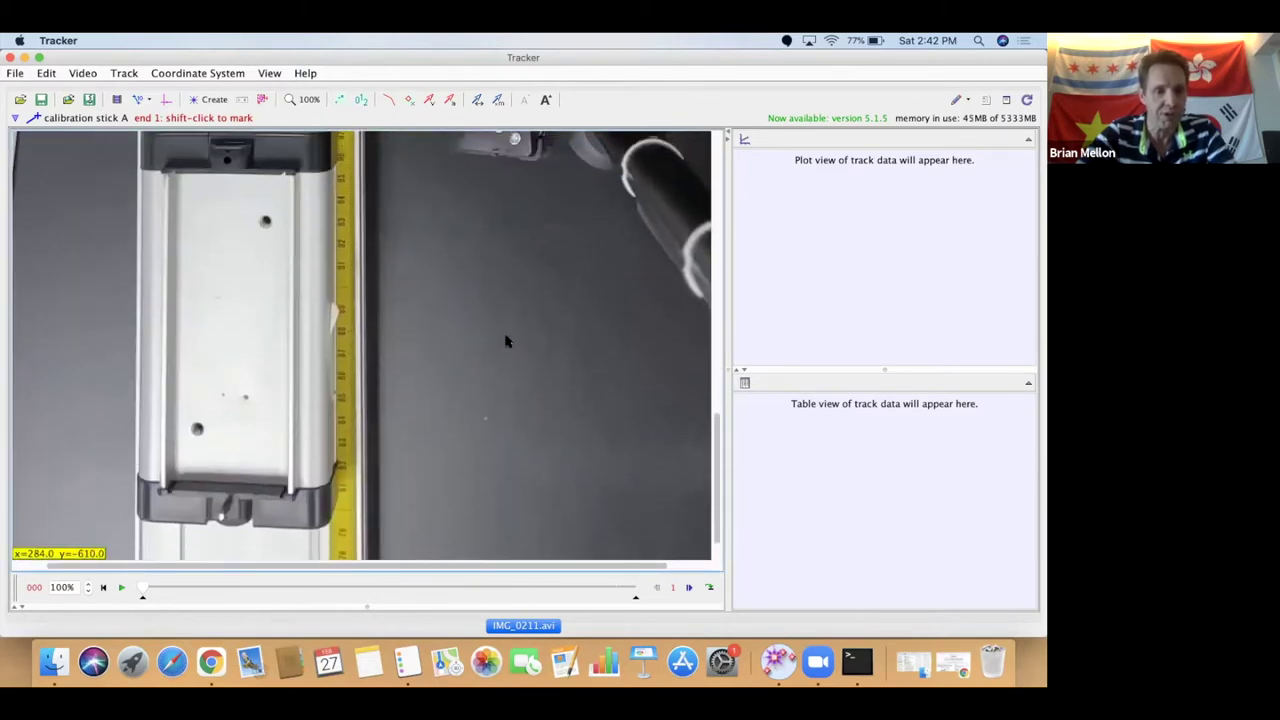
{"action": "left_click", "coordinate": [161, 488], "text": "shift"}
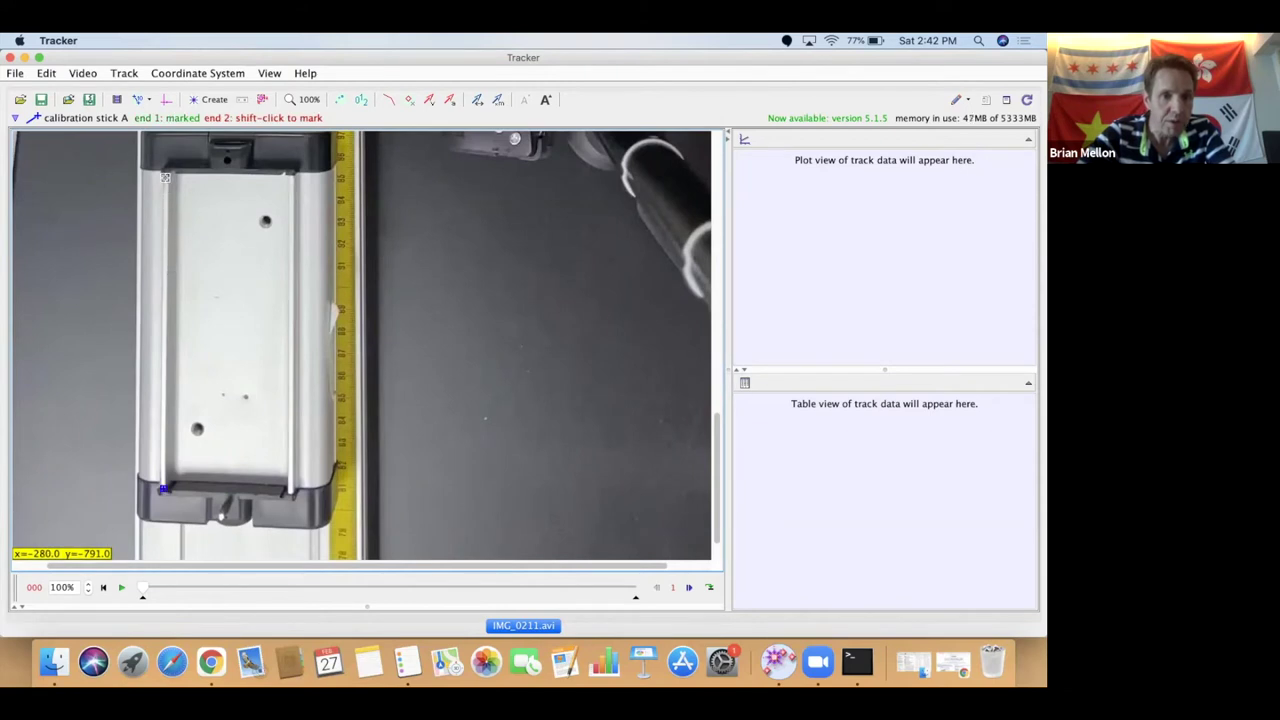
{"action": "left_click", "coordinate": [167, 176], "text": "shift"}
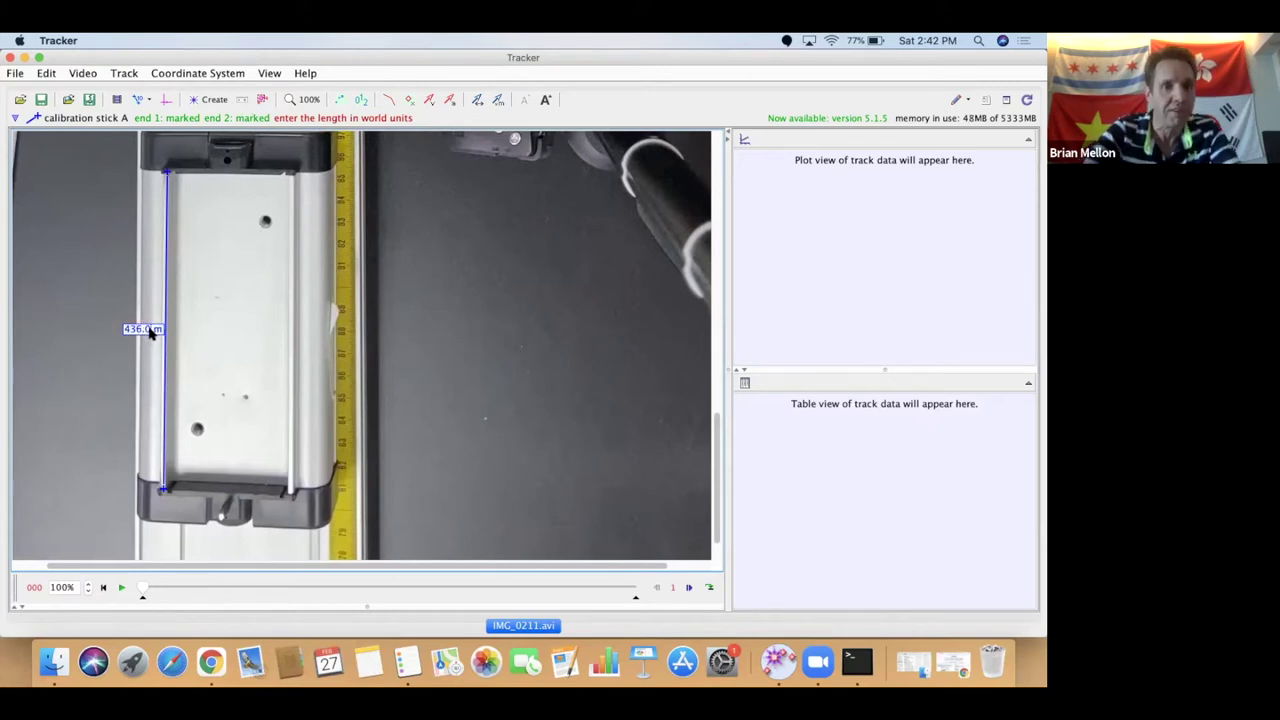
- Set the calibration stick's length to 0.133 m and decline the change of length unit
{"action": "key", "text": "BackSpace"}
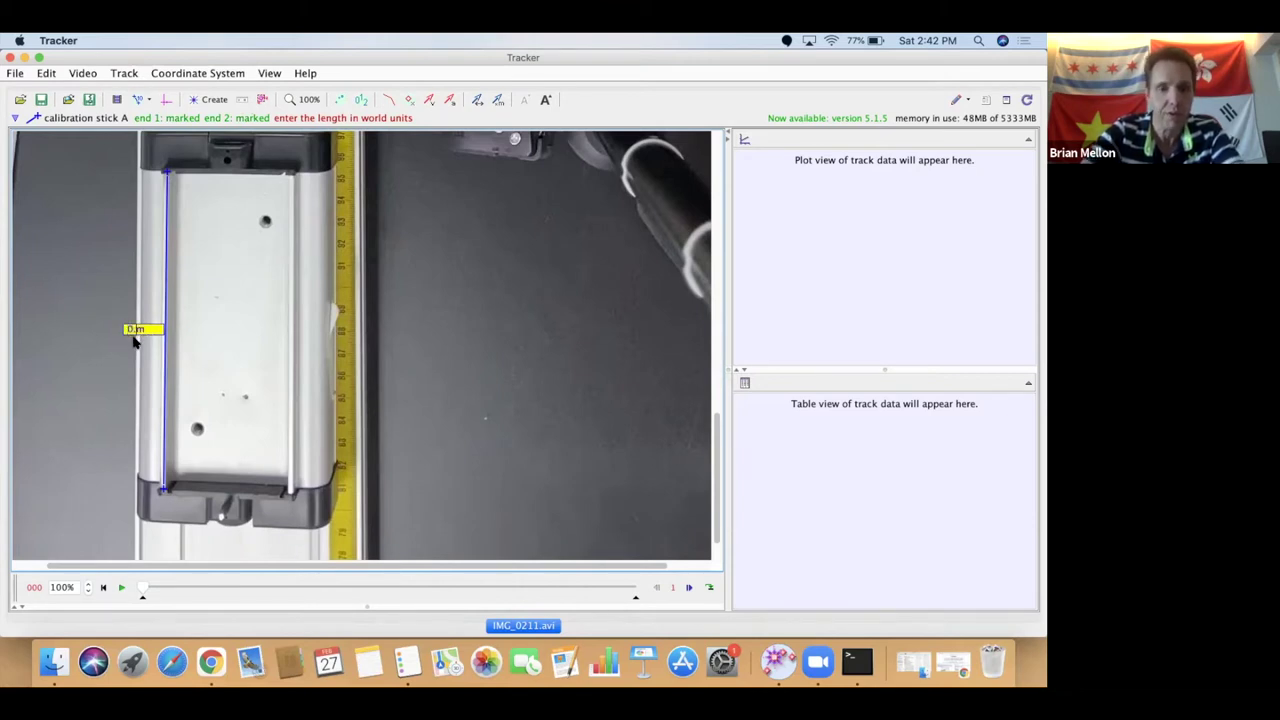
{"action": "key", "text": "Return"}
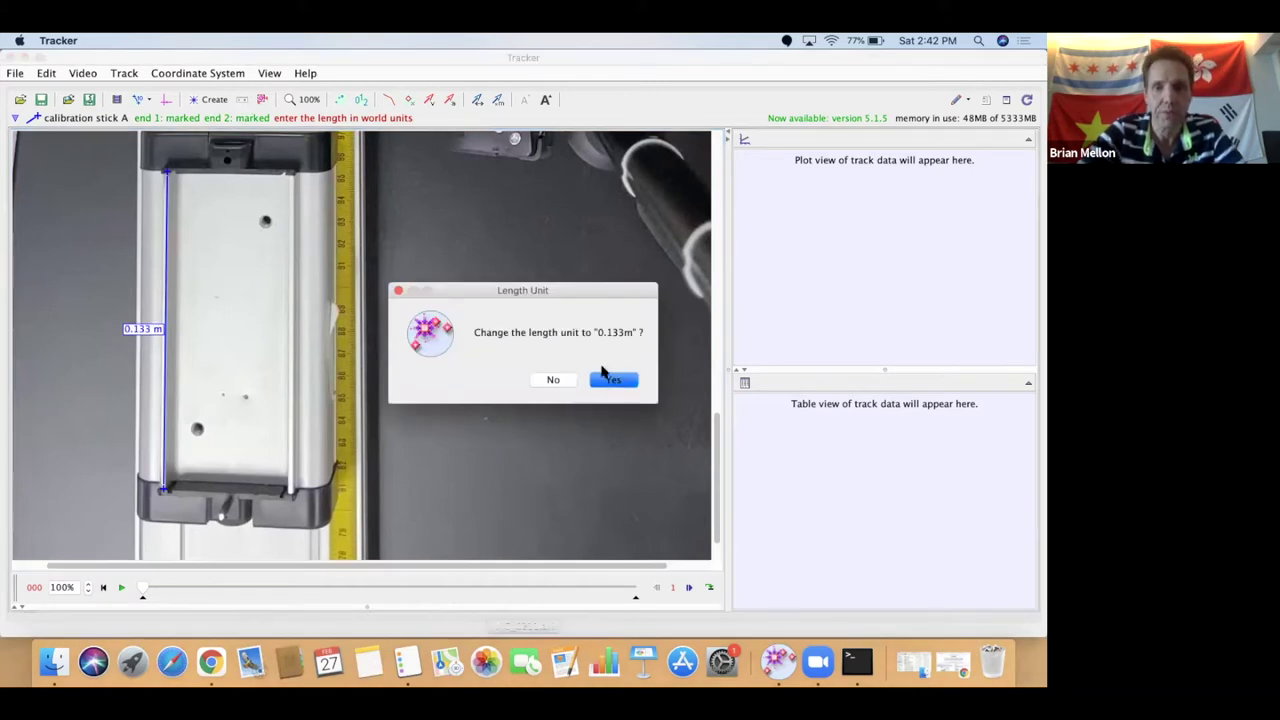
{"action": "left_click", "coordinate": [551, 380]}
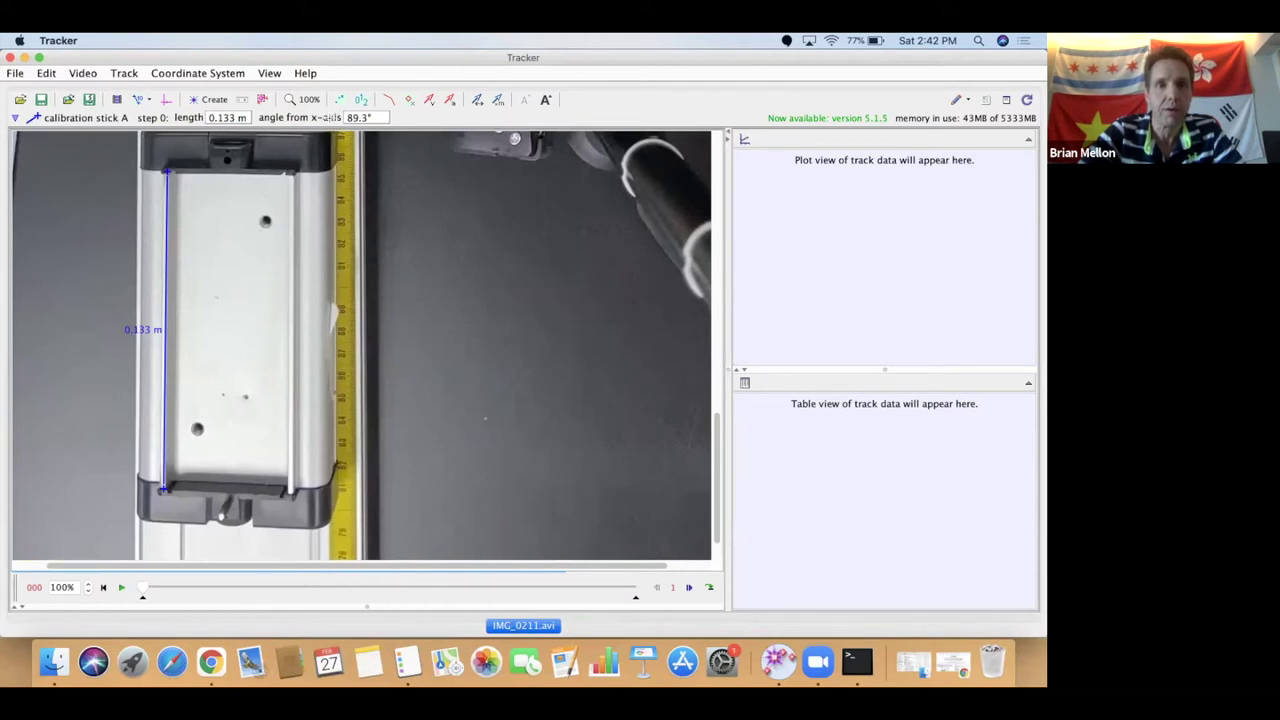
- Play the video forward and pause it at frame 59, where the incoming cart is in view
{"action": "left_click", "coordinate": [302, 100]}
{"action": "left_click", "coordinate": [321, 118]}
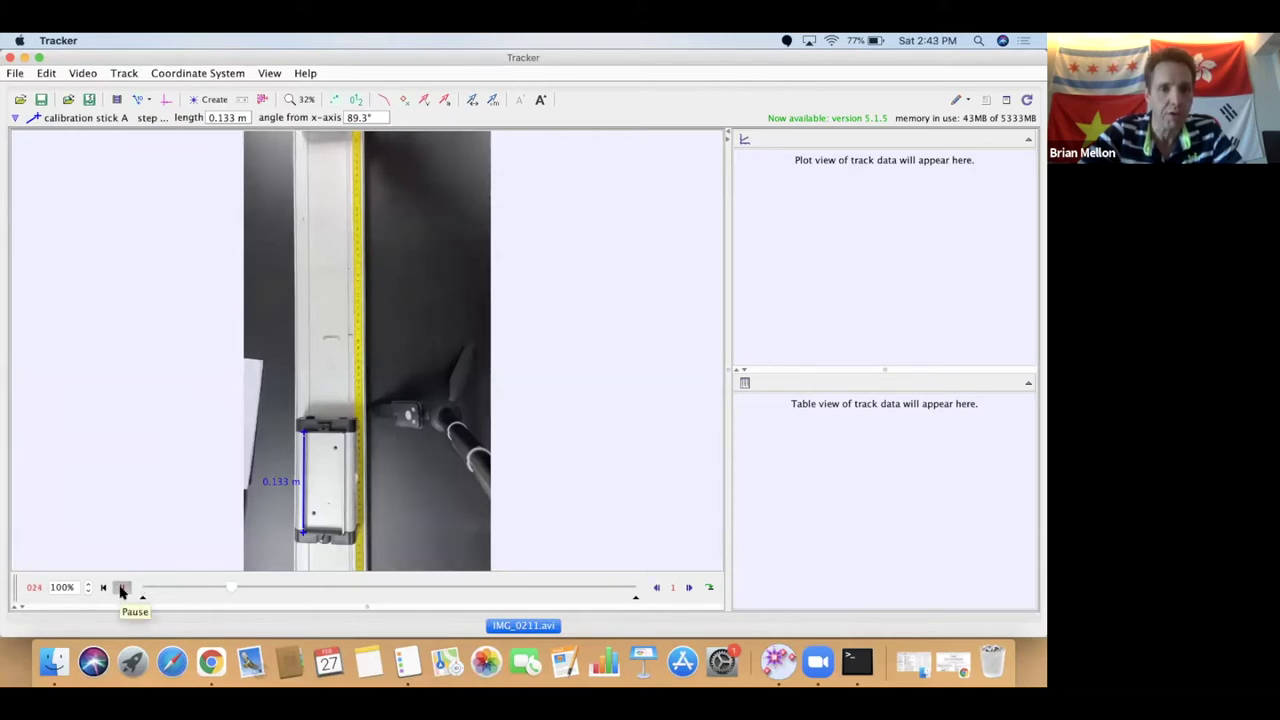
{"action": "left_click", "coordinate": [121, 590]}
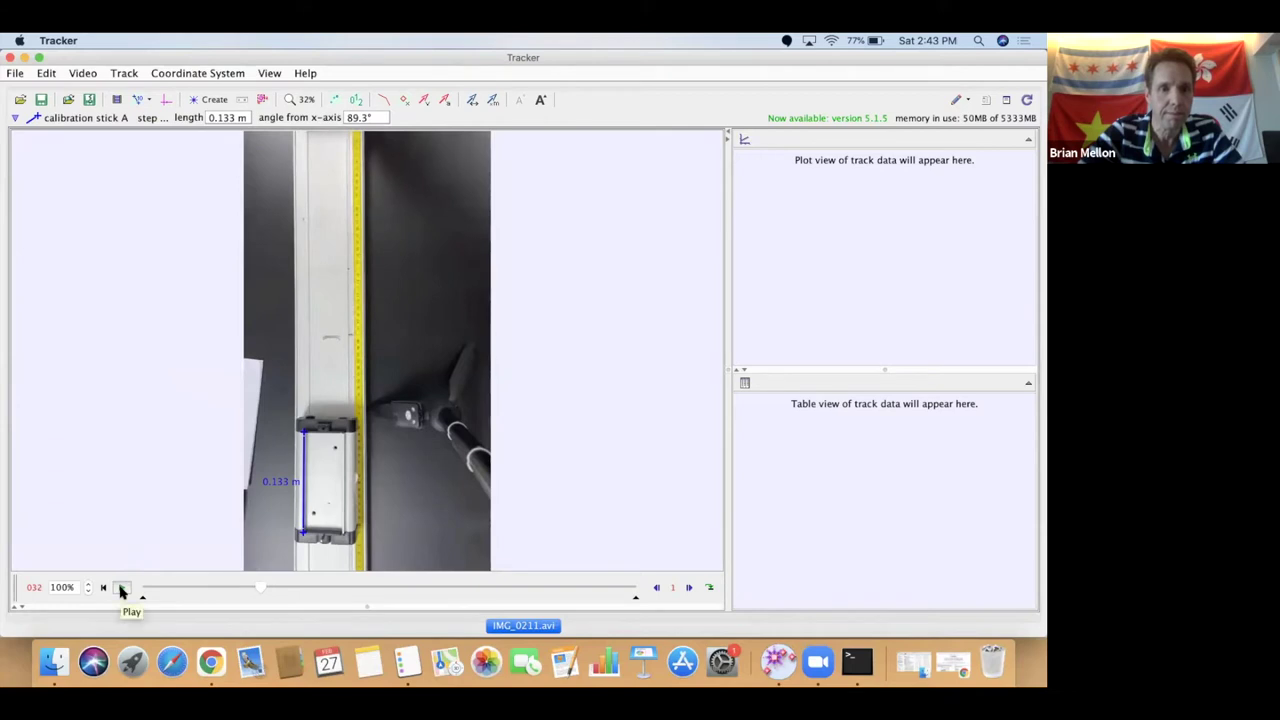
{"action": "left_click", "coordinate": [121, 590]}
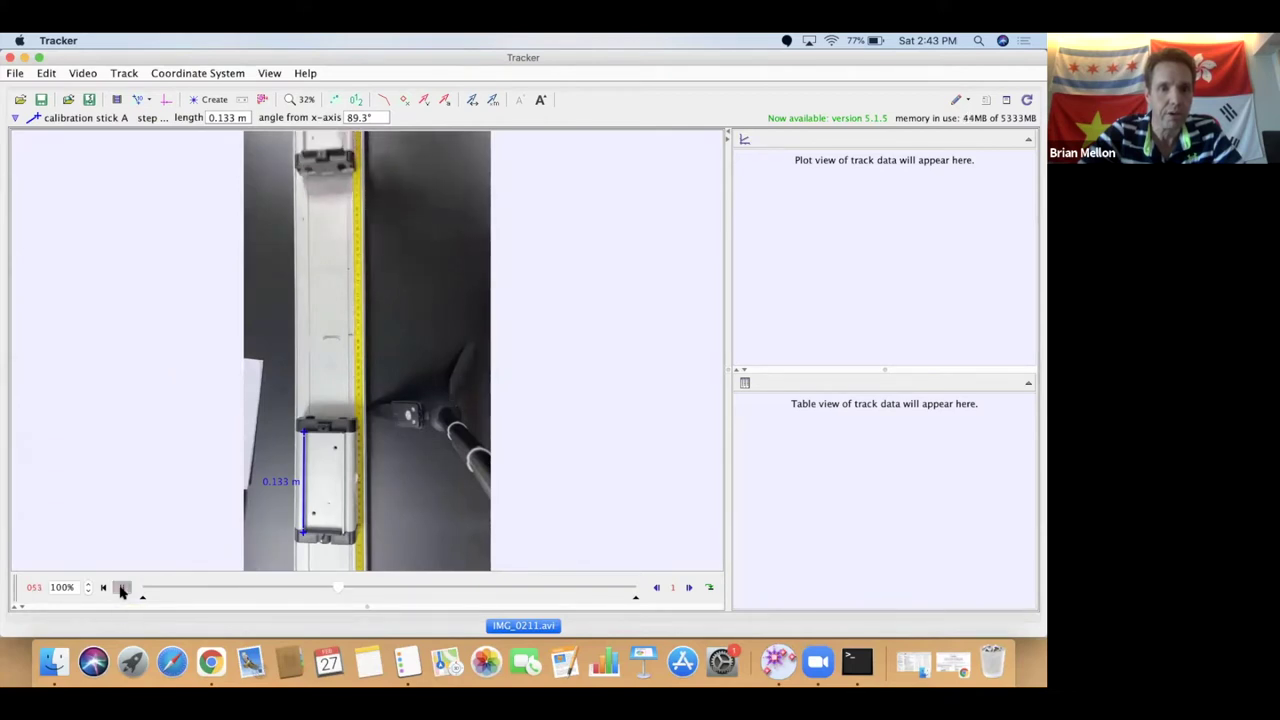
{"action": "left_click", "coordinate": [121, 590]}
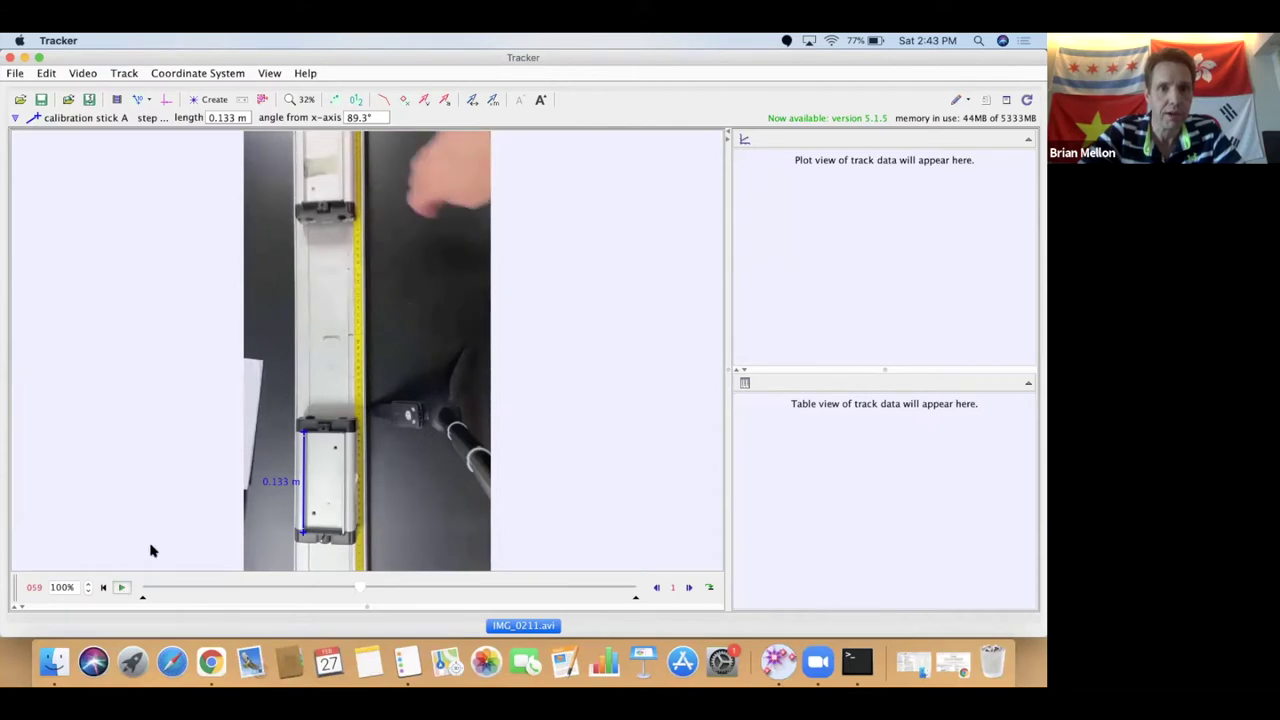
- Try to set an autotracker key frame on the incoming cart's left bumper corner at frame 59, and close the Autotracker
{"action": "left_click", "coordinate": [303, 104]}
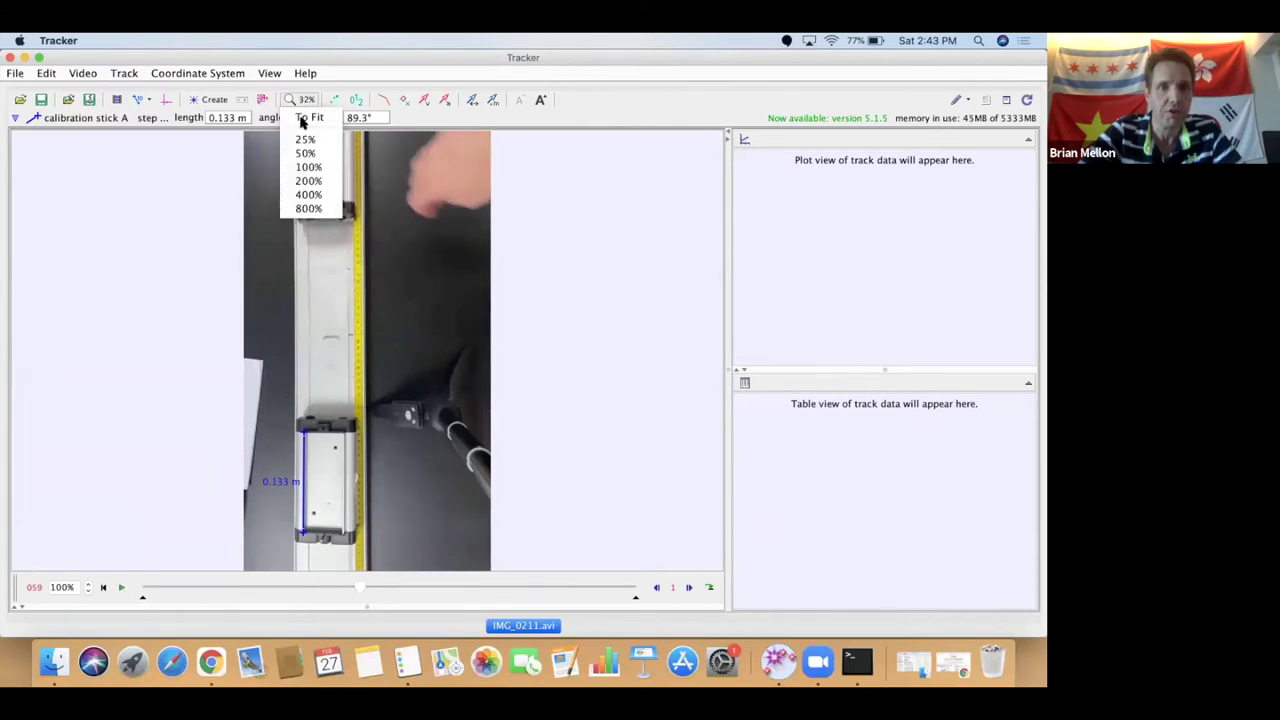
{"action": "left_click", "coordinate": [306, 165]}
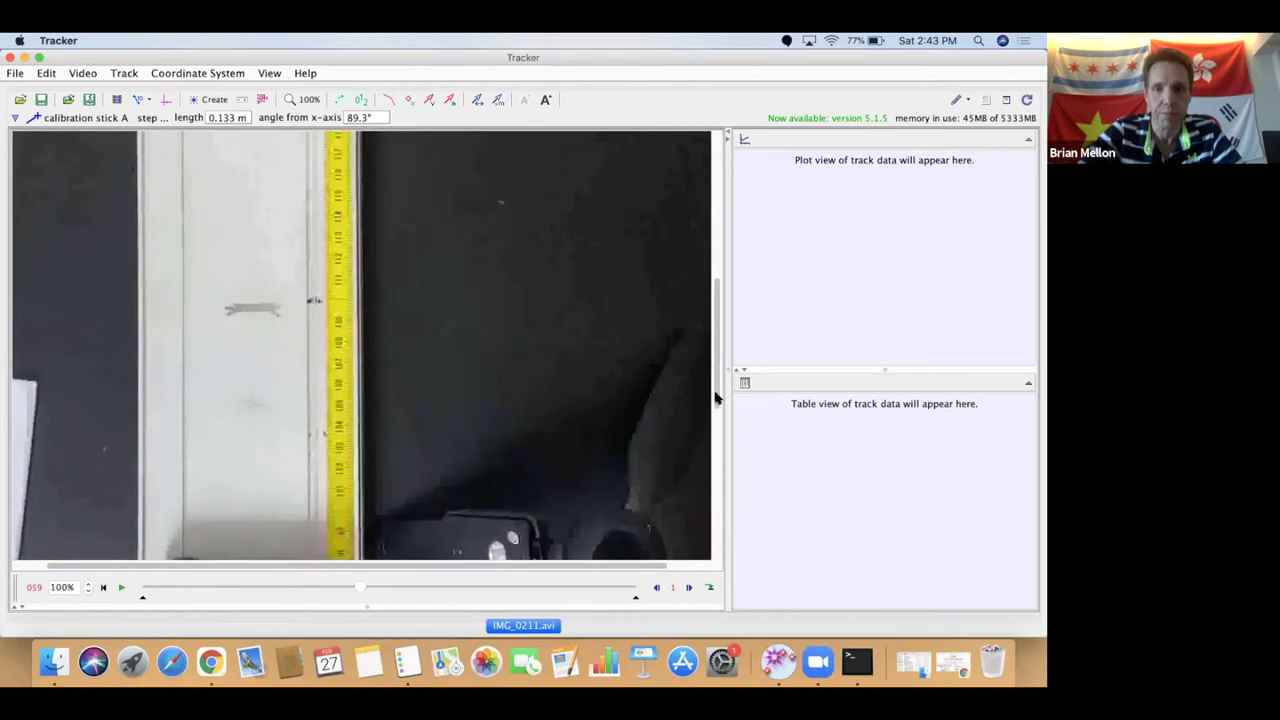
{"action": "left_click_drag", "start_coordinate": [716, 370], "coordinate": [700, 276]}
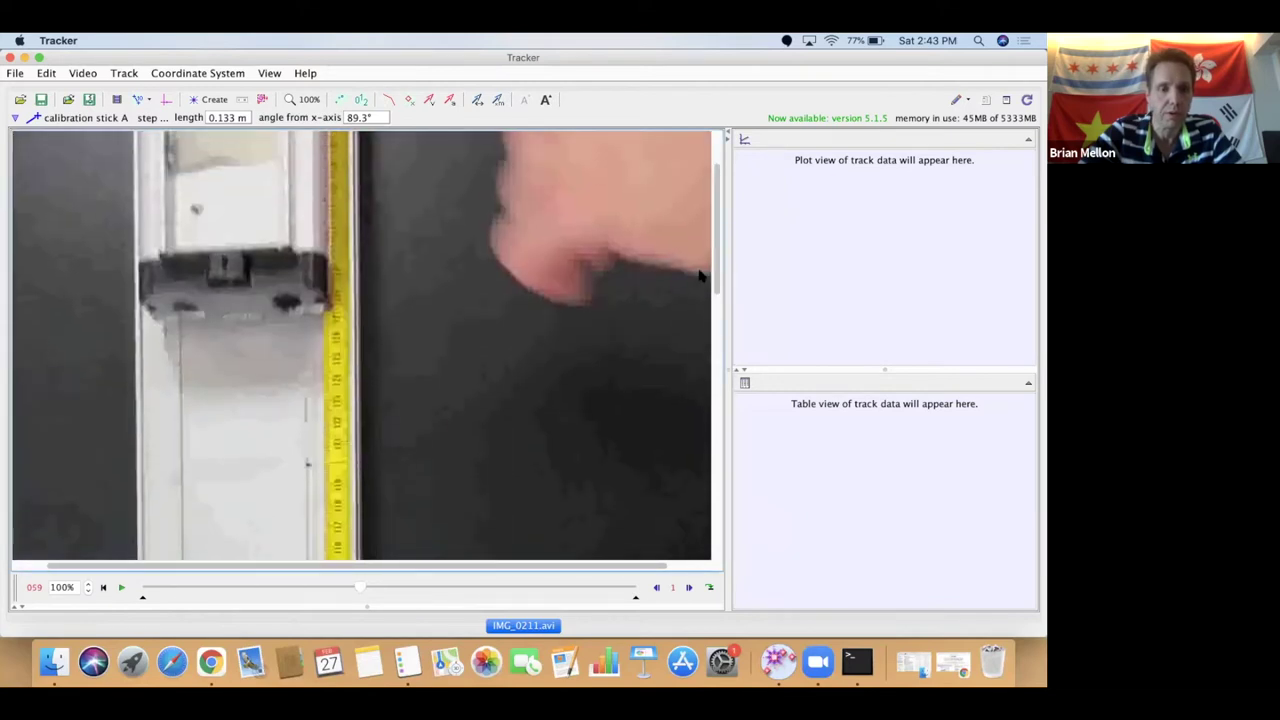
{"action": "left_click", "coordinate": [161, 259], "text": "shift+super"}
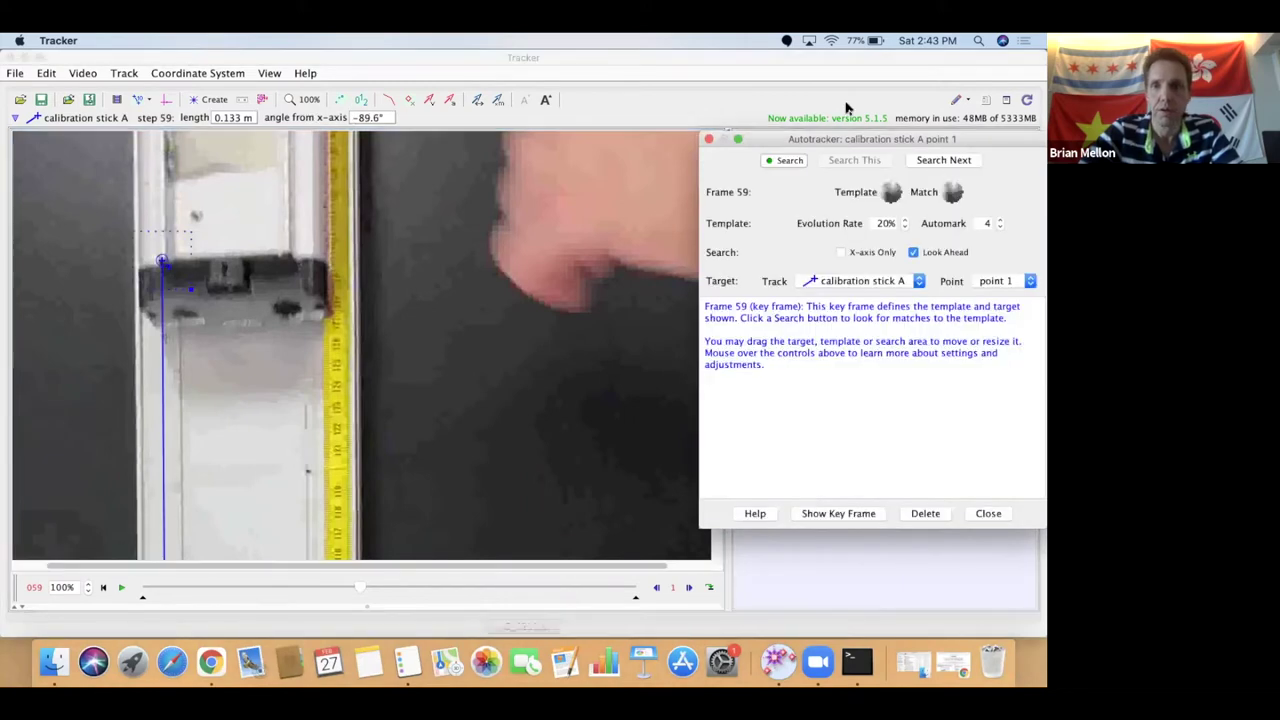
{"action": "left_click", "coordinate": [709, 139]}
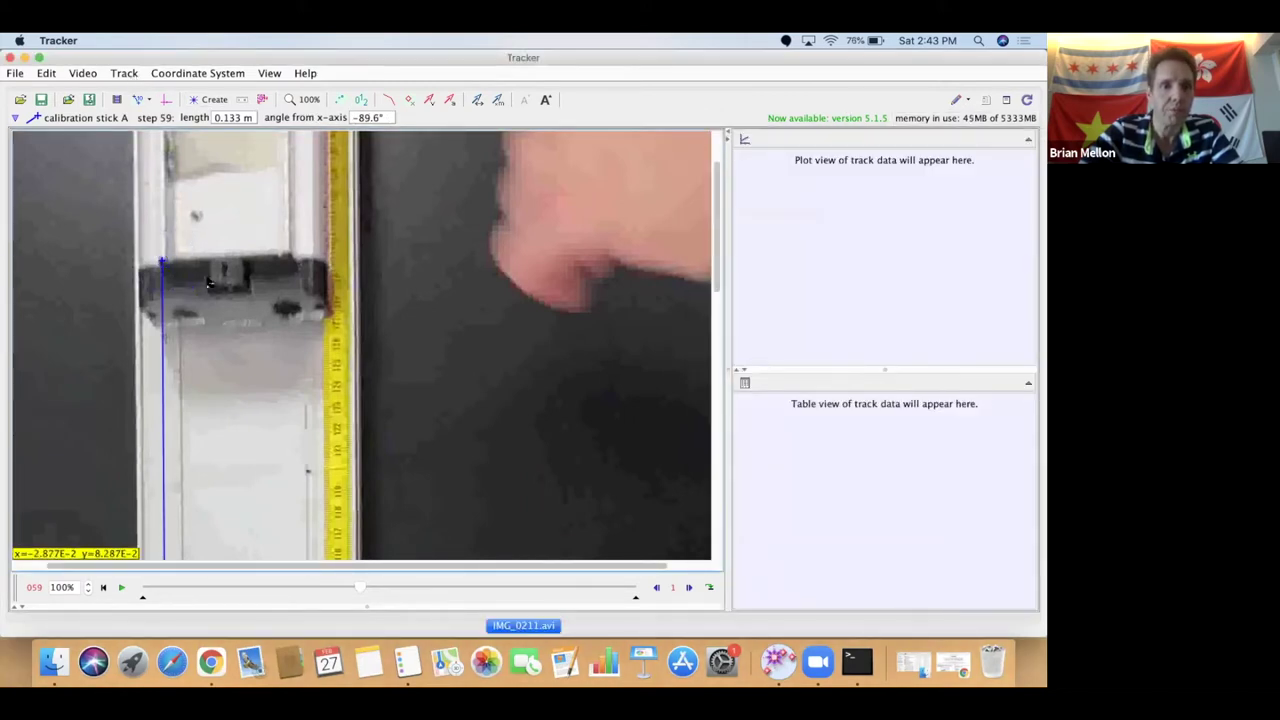
- Move the calibration stick's displaced end back to the lower left corner of the stationary cart's top plate
{"action": "scroll", "coordinate": [186, 188], "scroll_direction": "up", "scroll_amount": 8}
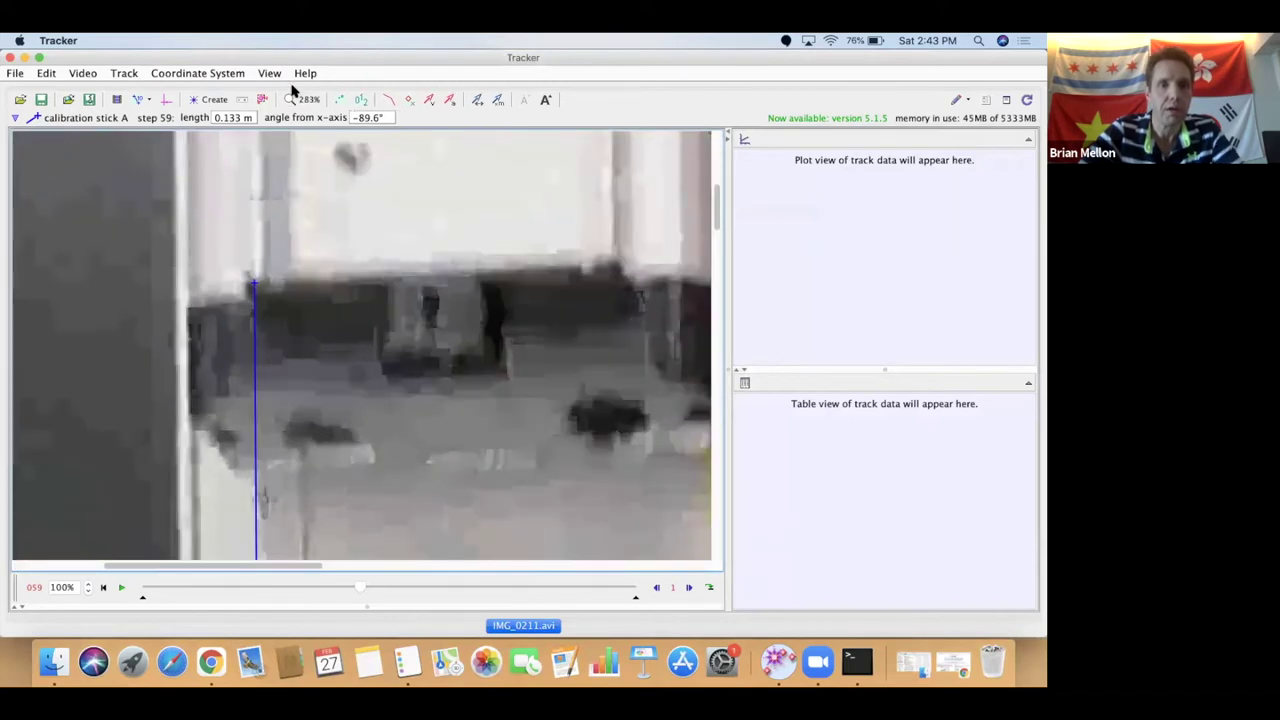
{"action": "left_click", "coordinate": [299, 99]}
{"action": "left_click", "coordinate": [302, 118]}
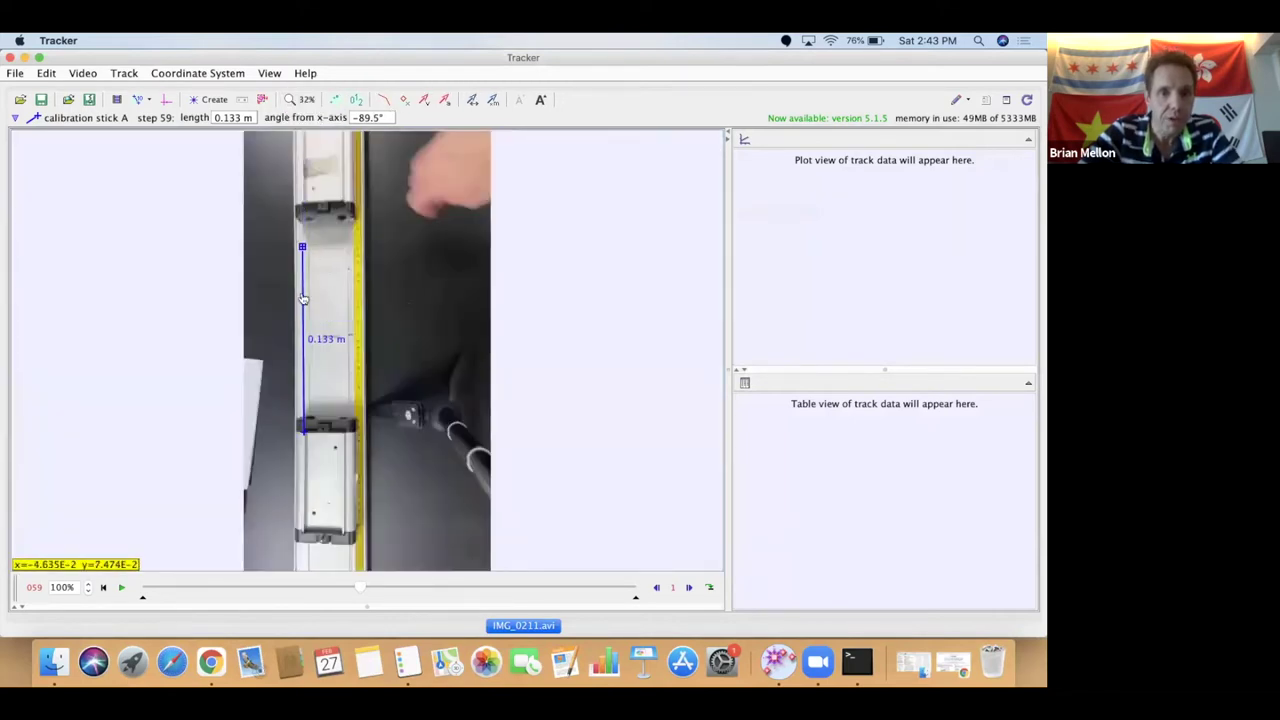
{"action": "left_click_drag", "start_coordinate": [303, 298], "coordinate": [305, 531]}
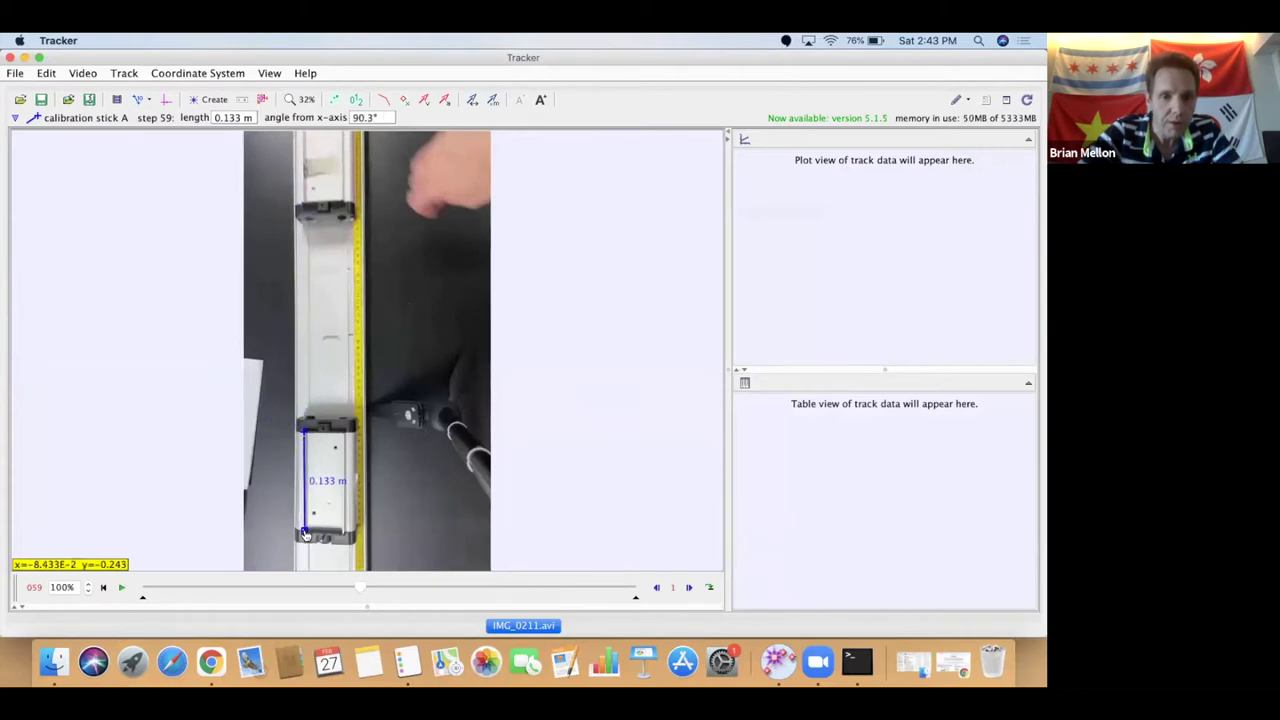
- Create a point mass track and set its autotracker key frame on the incoming cart's left bumper corner at frame 60
{"action": "left_click", "coordinate": [125, 74]}
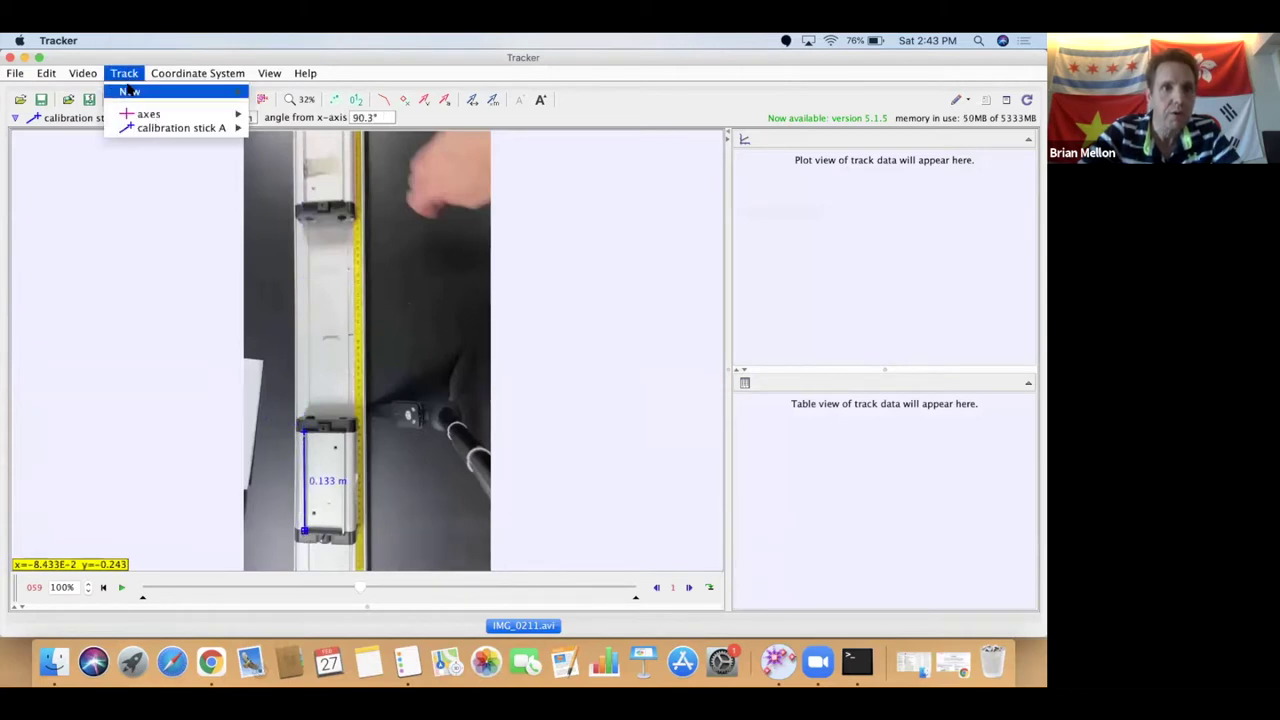
{"action": "mouse_move", "coordinate": [200, 91]}
{"action": "left_click", "coordinate": [263, 91]}
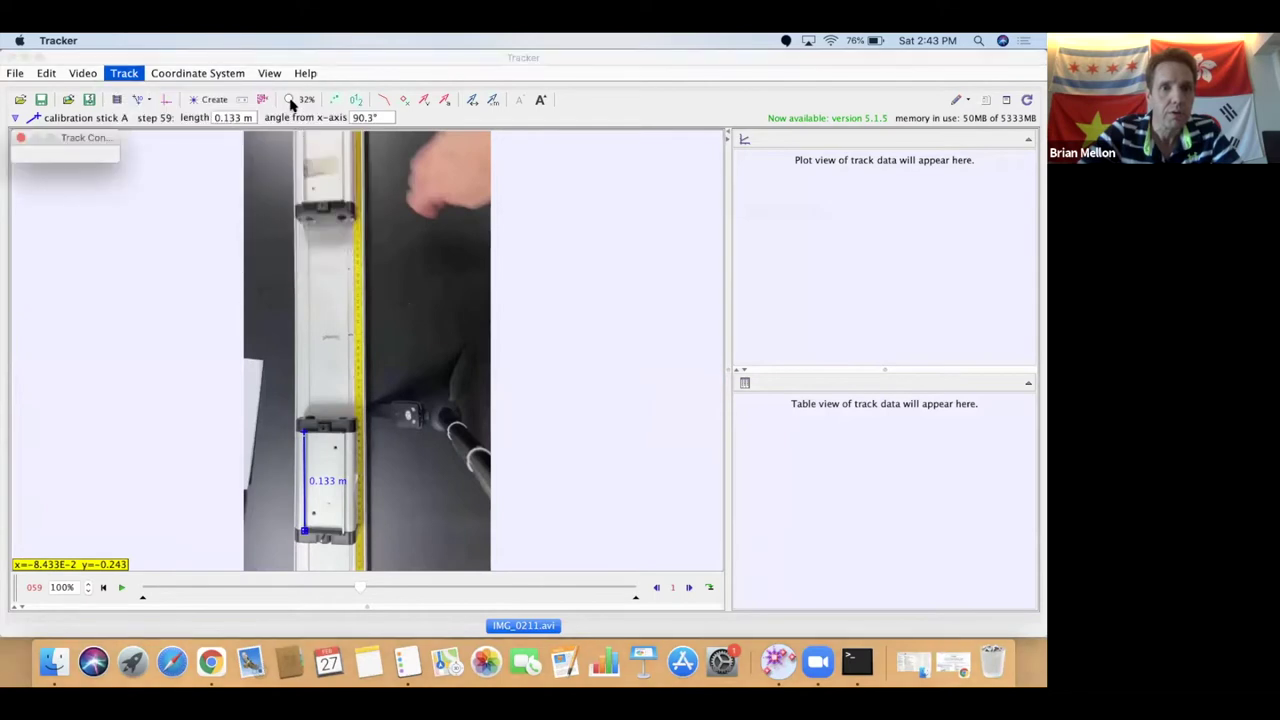
{"action": "left_click", "coordinate": [293, 101]}
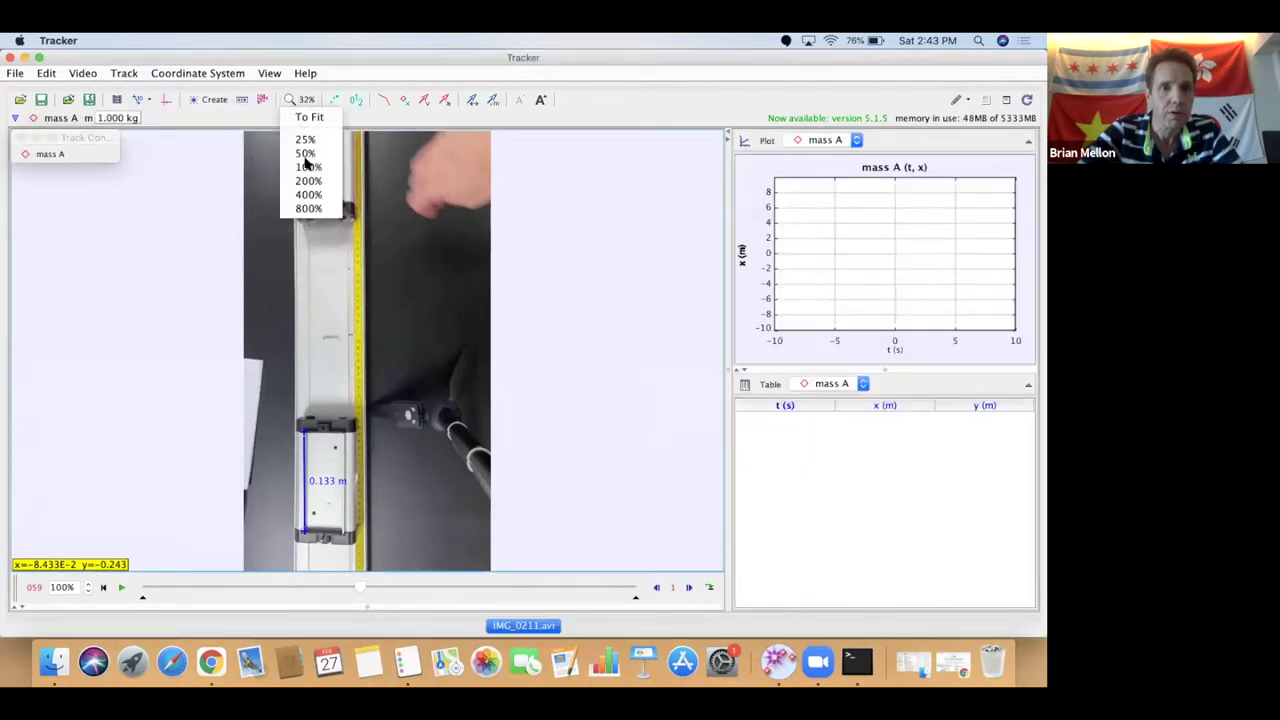
{"action": "left_click", "coordinate": [308, 167]}
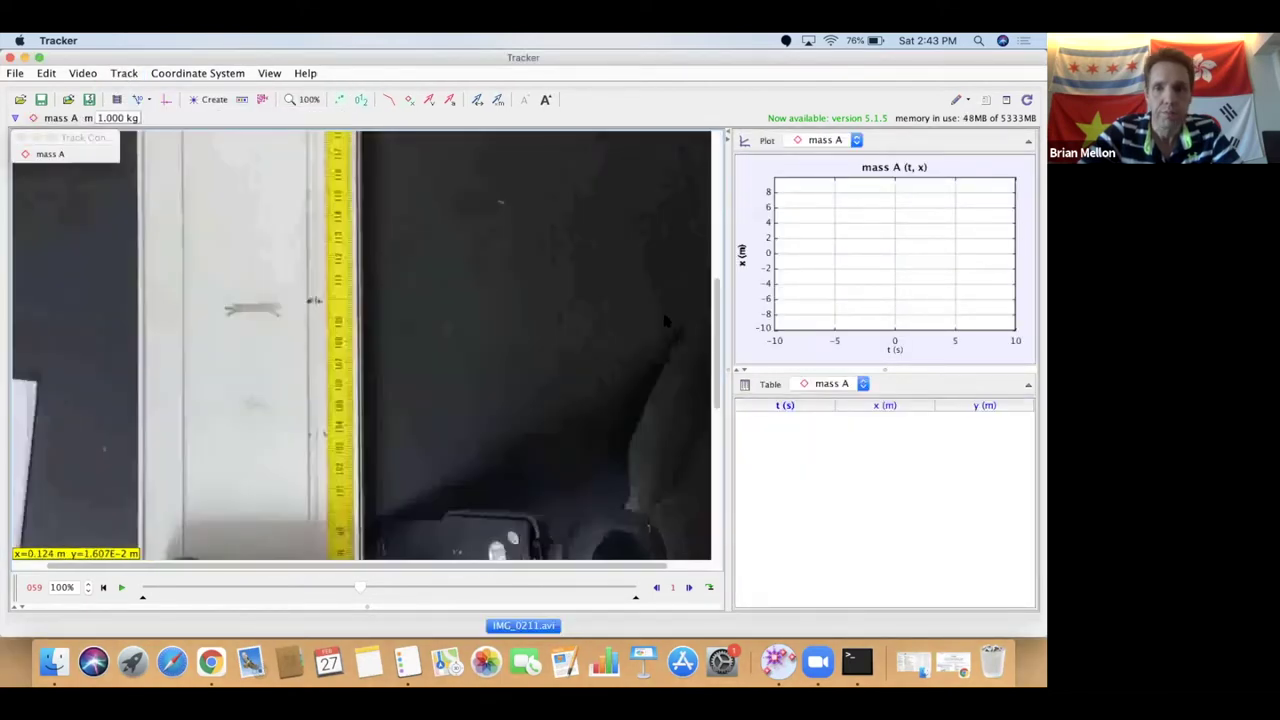
{"action": "left_click_drag", "start_coordinate": [715, 290], "coordinate": [711, 223]}
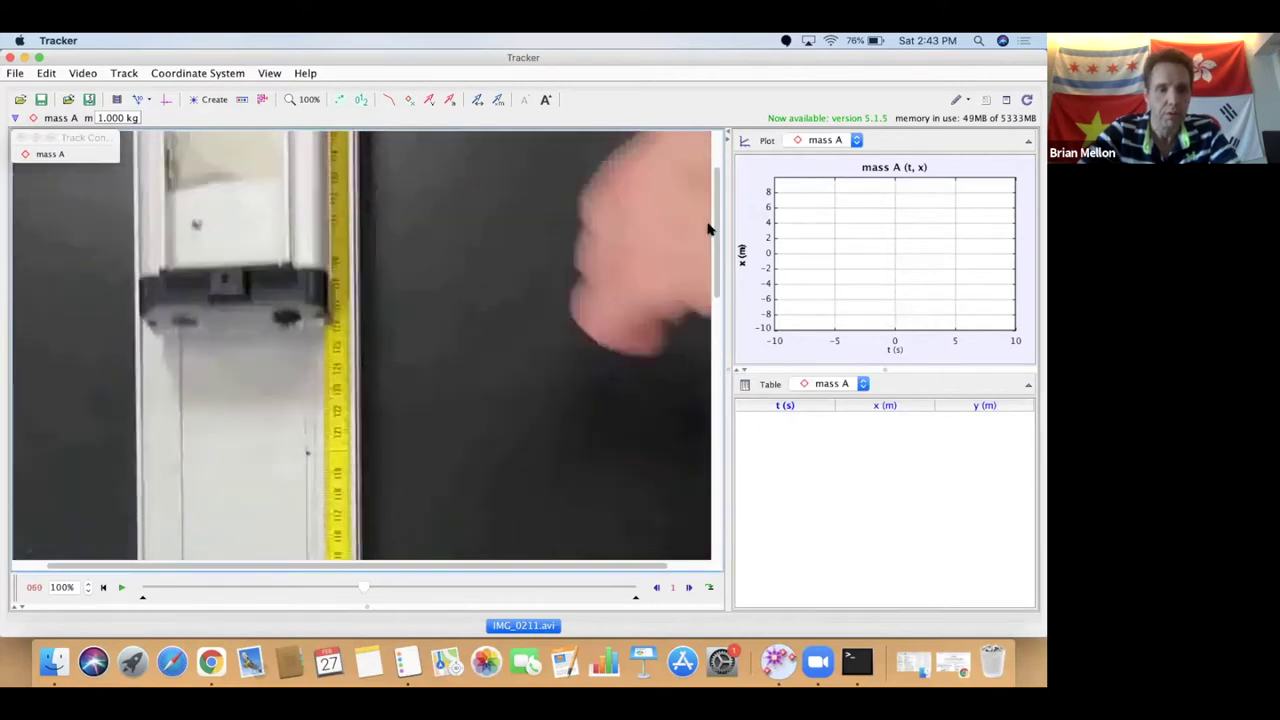
{"action": "left_click", "coordinate": [160, 275], "text": "ctrl+shift"}
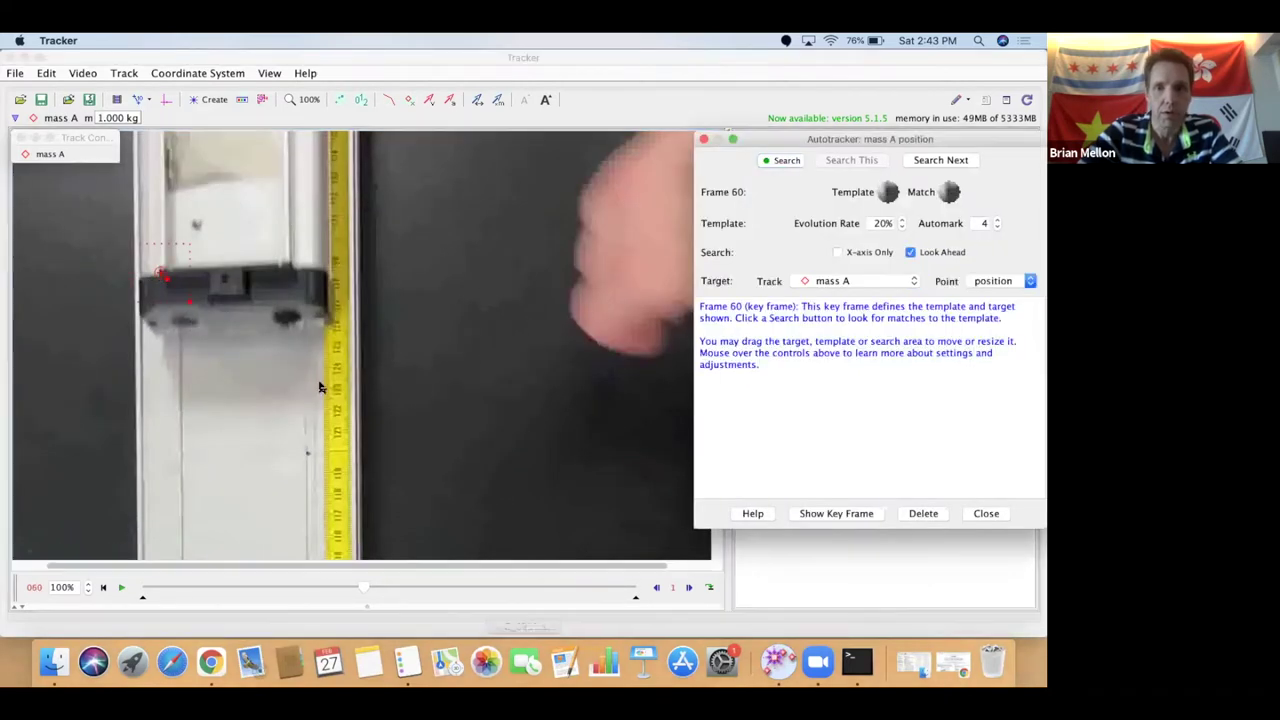
- Move the Autotracker window clear of the mass A plot and set the plot's vertical variable to the position y-component
{"action": "left_click", "coordinate": [304, 100]}
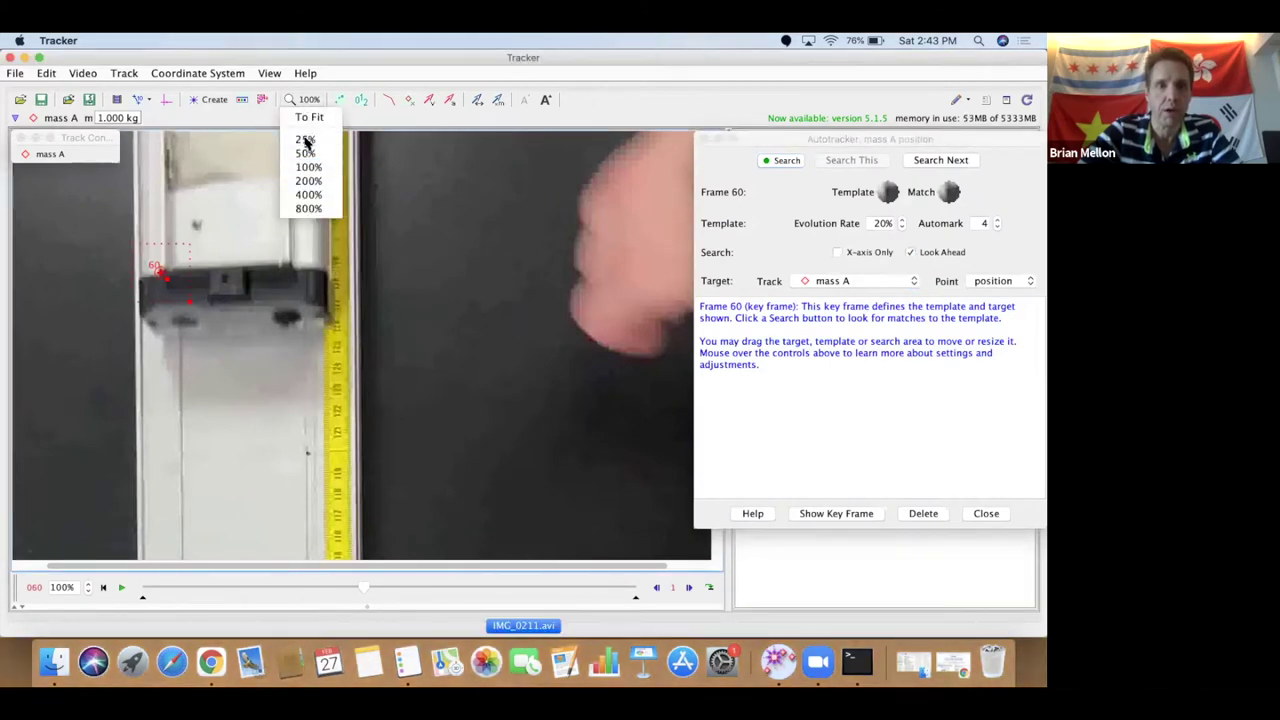
{"action": "left_click", "coordinate": [305, 141]}
{"action": "left_click", "coordinate": [303, 99]}
{"action": "left_click", "coordinate": [503, 181]}
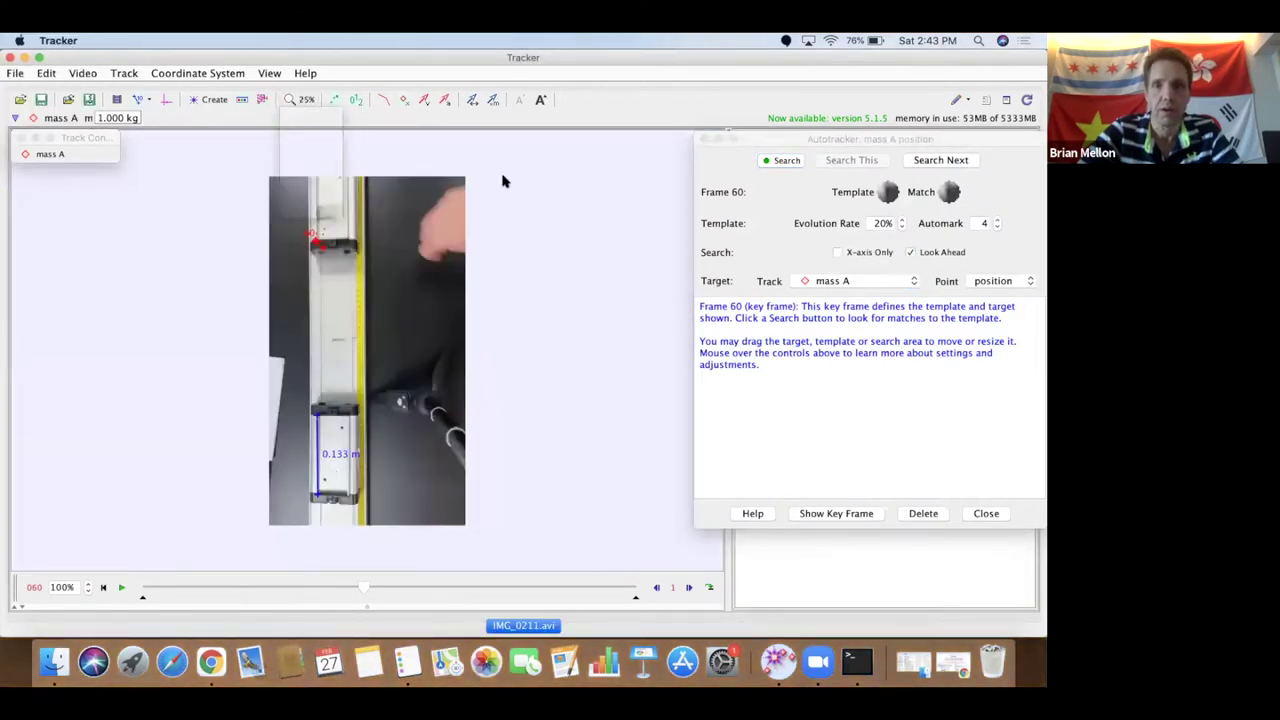
{"action": "left_click_drag", "start_coordinate": [786, 140], "coordinate": [737, 452]}
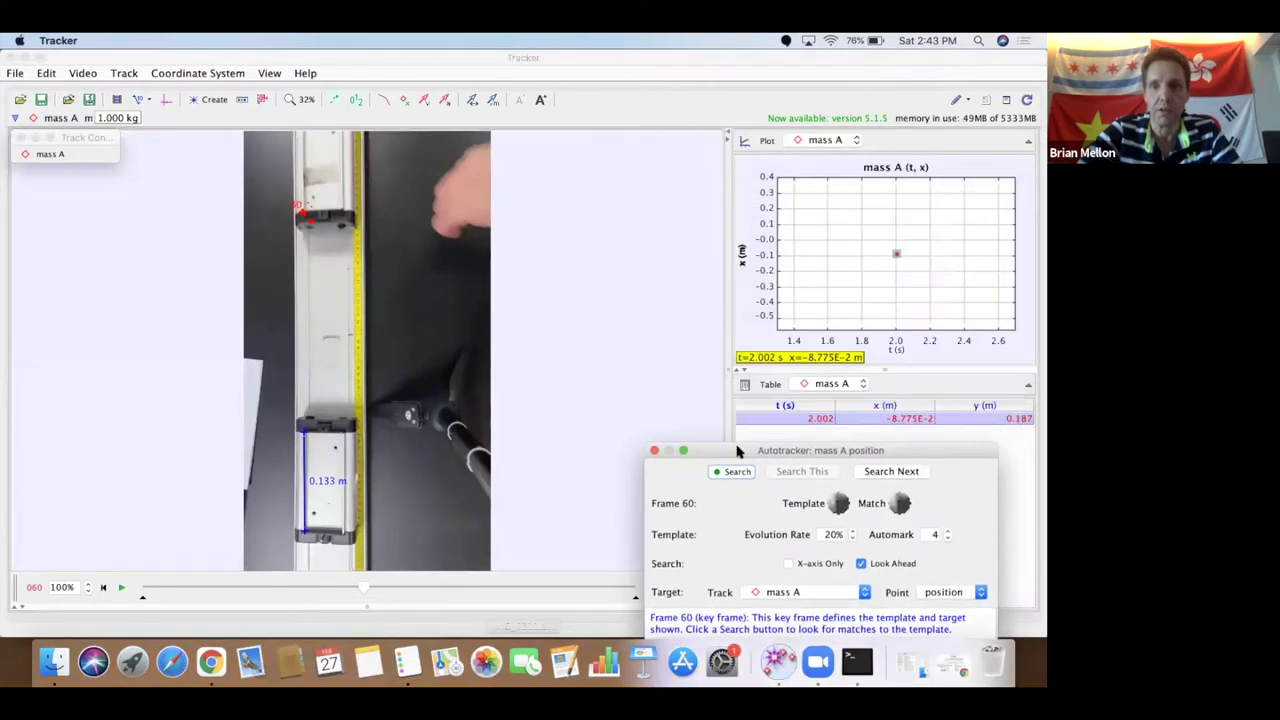
{"action": "left_click", "coordinate": [743, 252]}
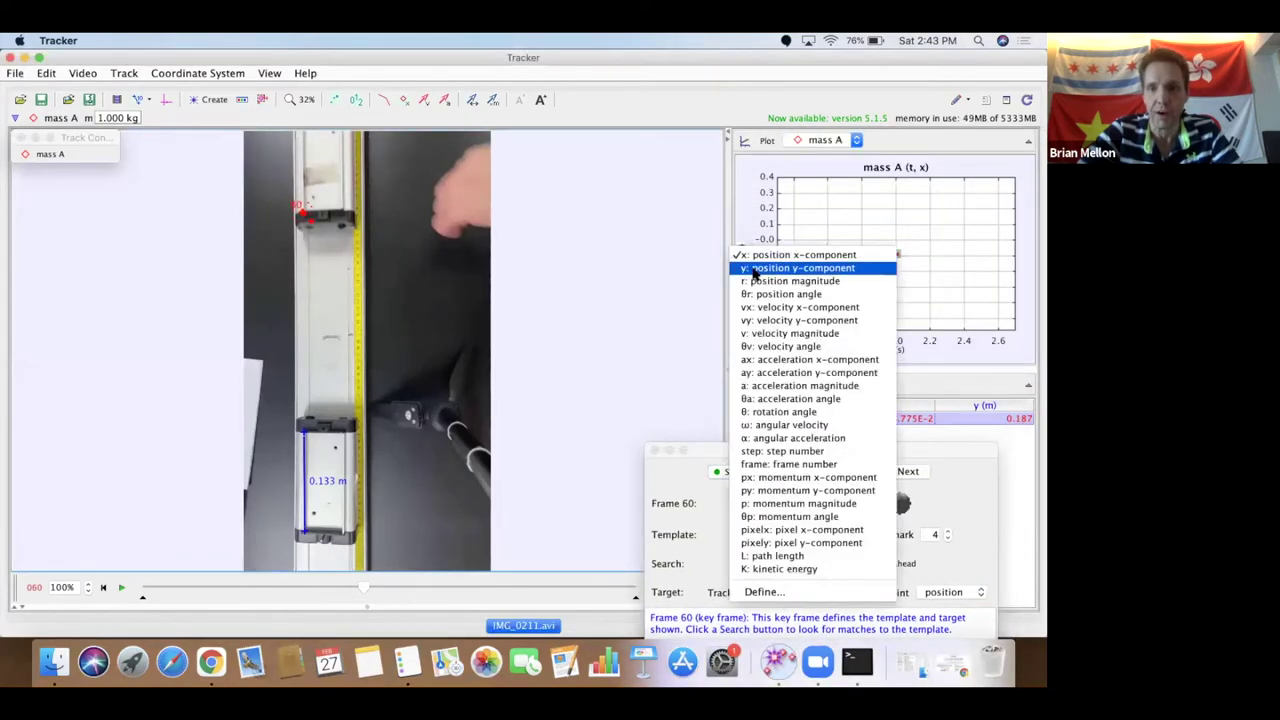
{"action": "left_click", "coordinate": [756, 268]}
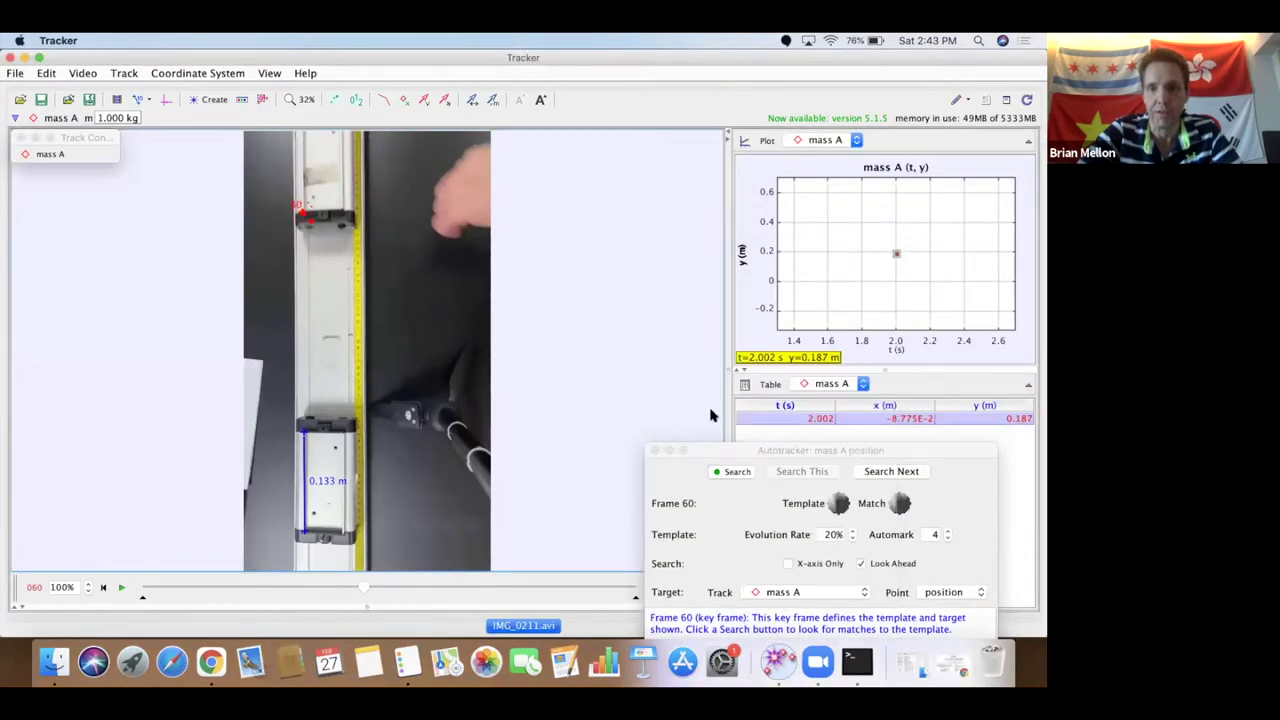
- Run the autotracker search for mass A through the remaining video frames
{"action": "left_click", "coordinate": [724, 471]}
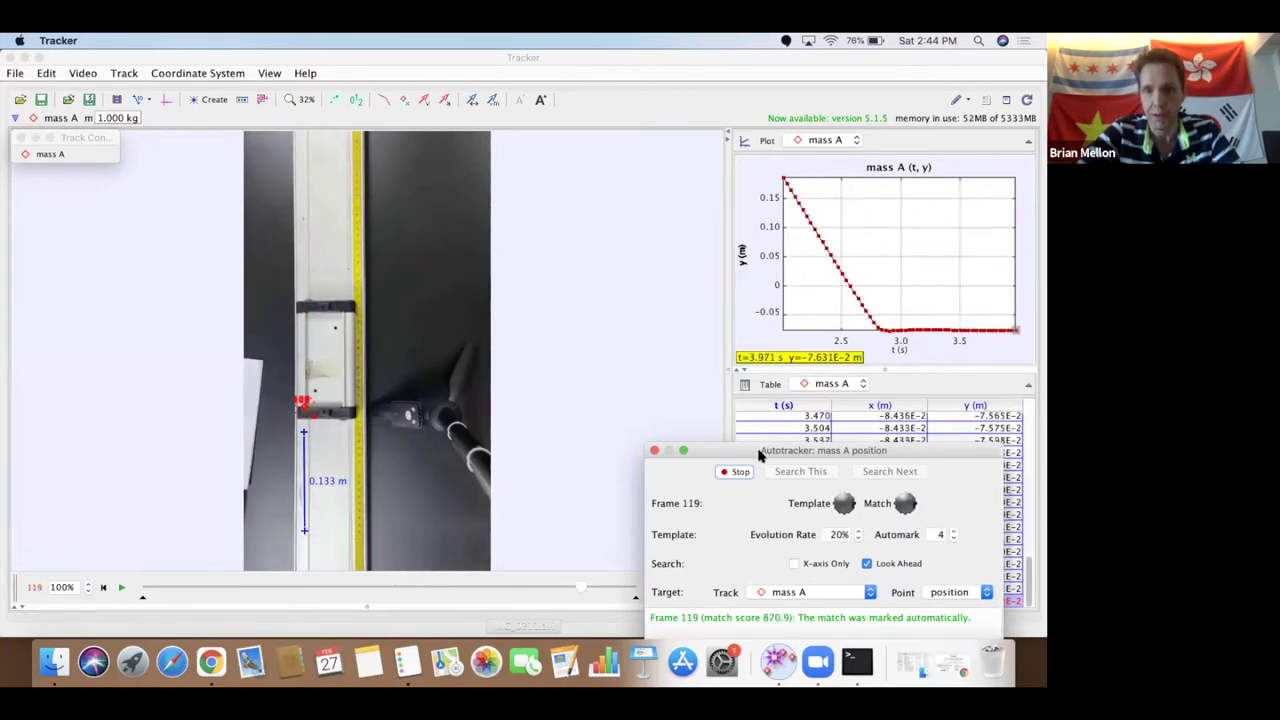
{"action": "left_click_drag", "start_coordinate": [760, 453], "coordinate": [863, 326]}
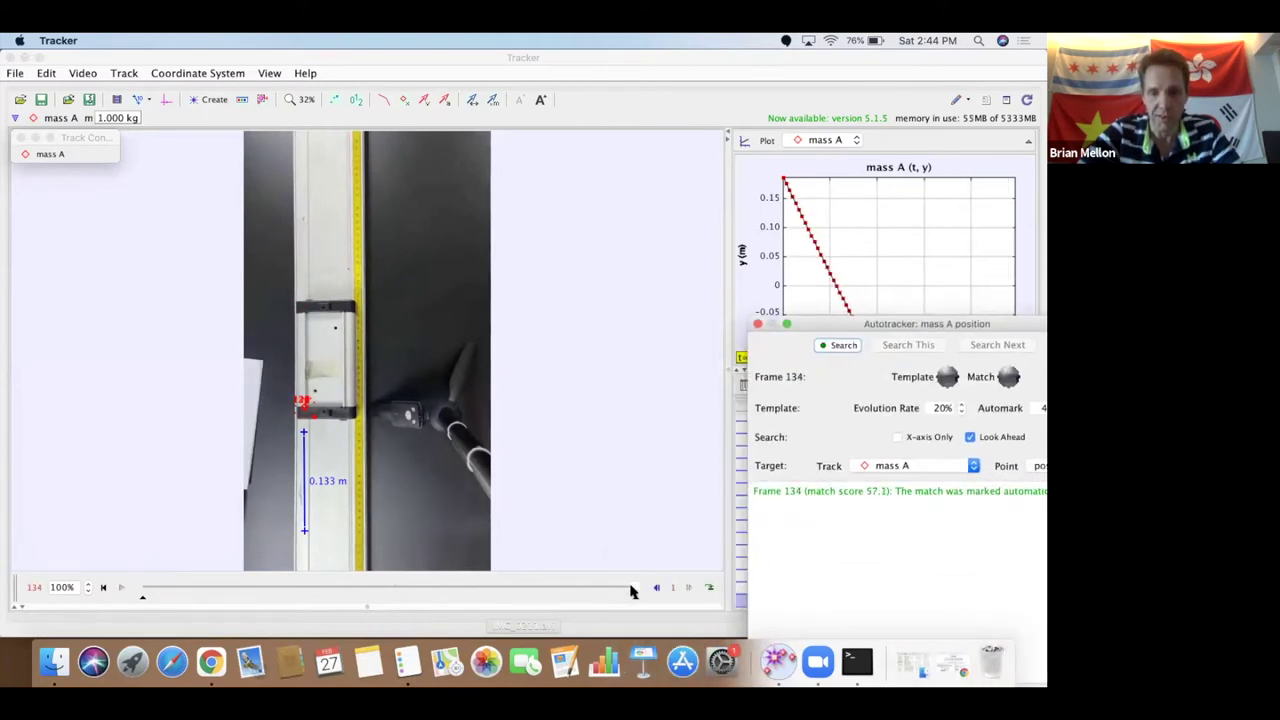
- Return the video to frame 1 and realign the calibration stick's lower end with the corner of the stationary cart's top plate
{"action": "left_click_drag", "start_coordinate": [628, 591], "coordinate": [148, 566]}
{"action": "left_click_drag", "start_coordinate": [293, 528], "coordinate": [303, 534]}
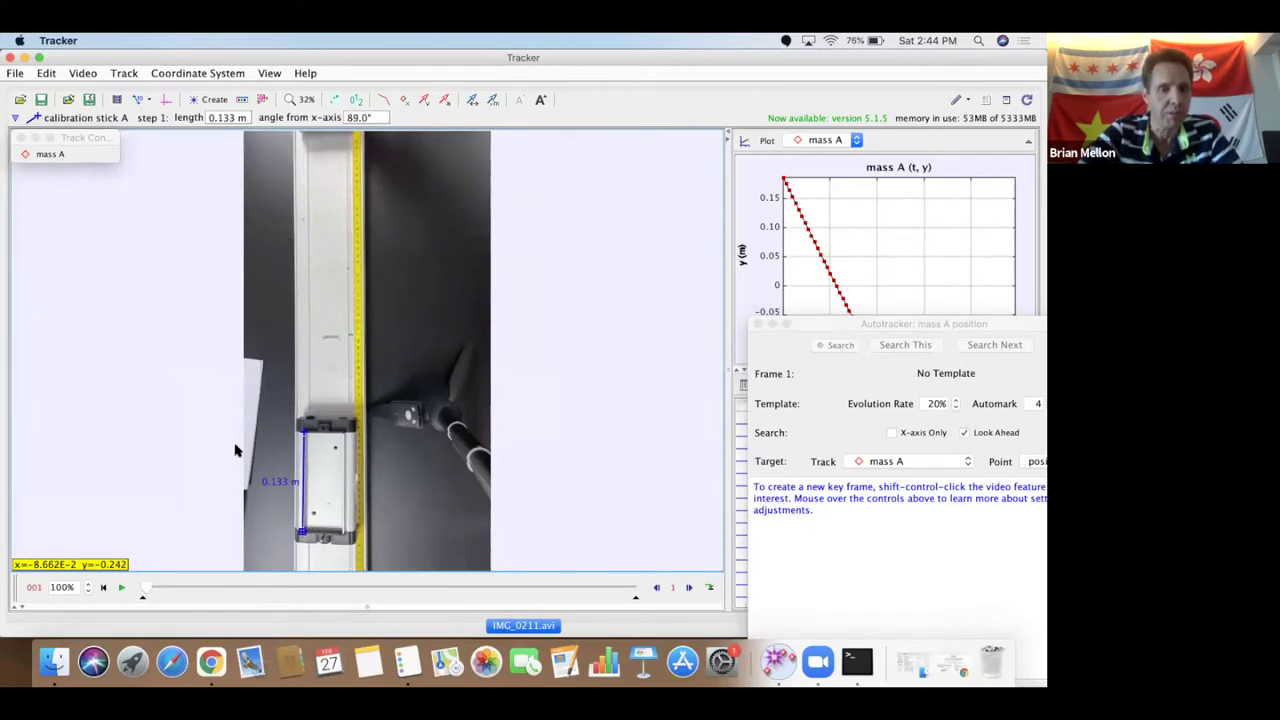
- Create a second point mass track and set its autotracker key frame on the stationary cart's upper left plate corner at frame 1
{"action": "left_click", "coordinate": [125, 74]}
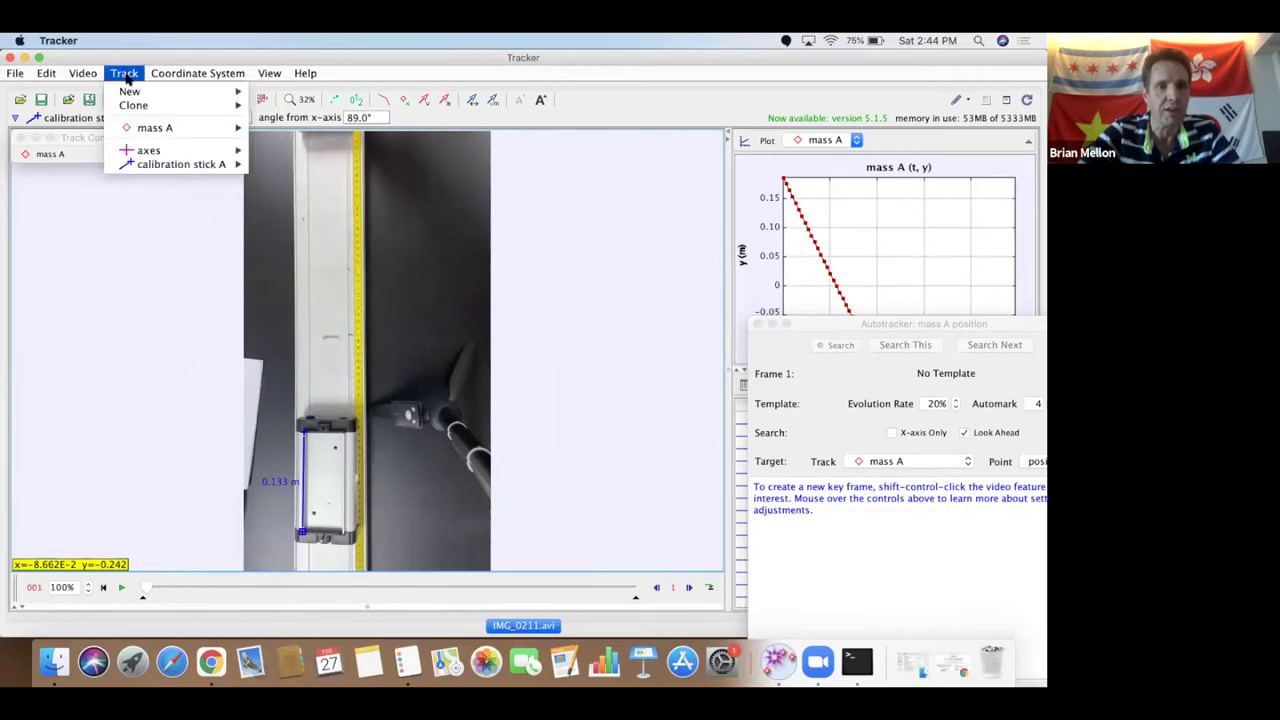
{"action": "mouse_move", "coordinate": [136, 92]}
{"action": "left_click", "coordinate": [283, 92]}
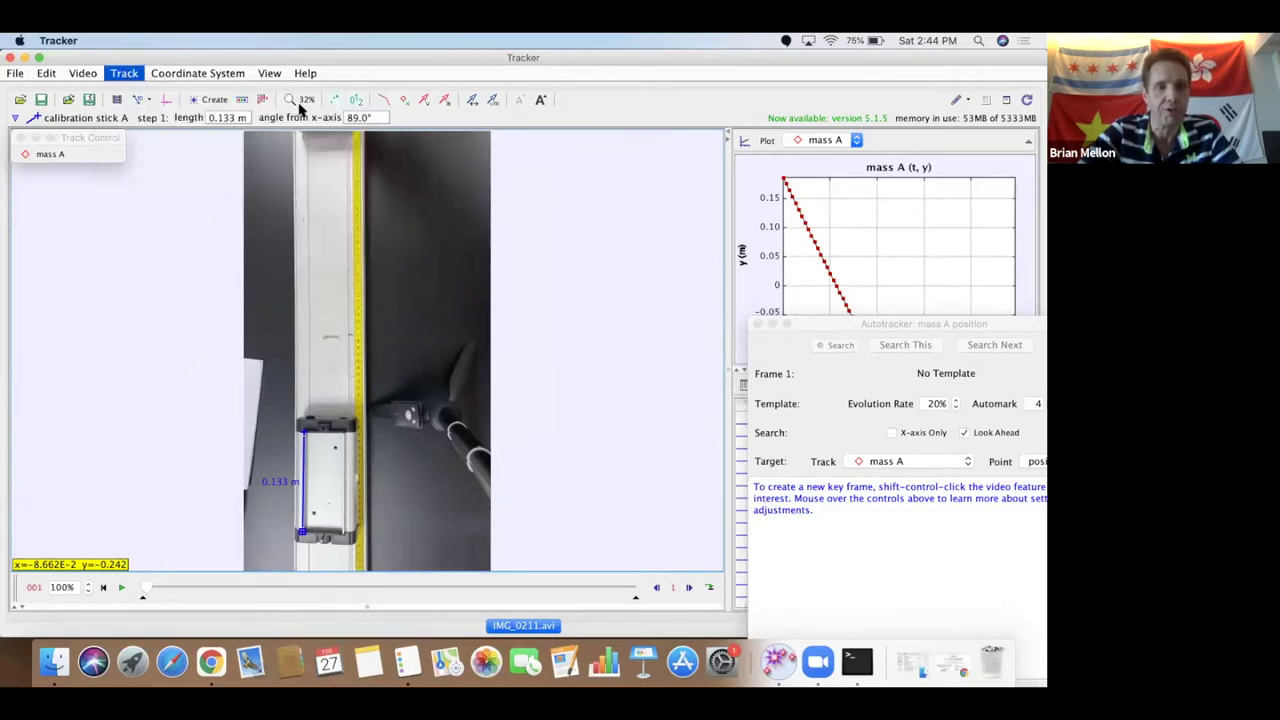
{"action": "left_click", "coordinate": [288, 103]}
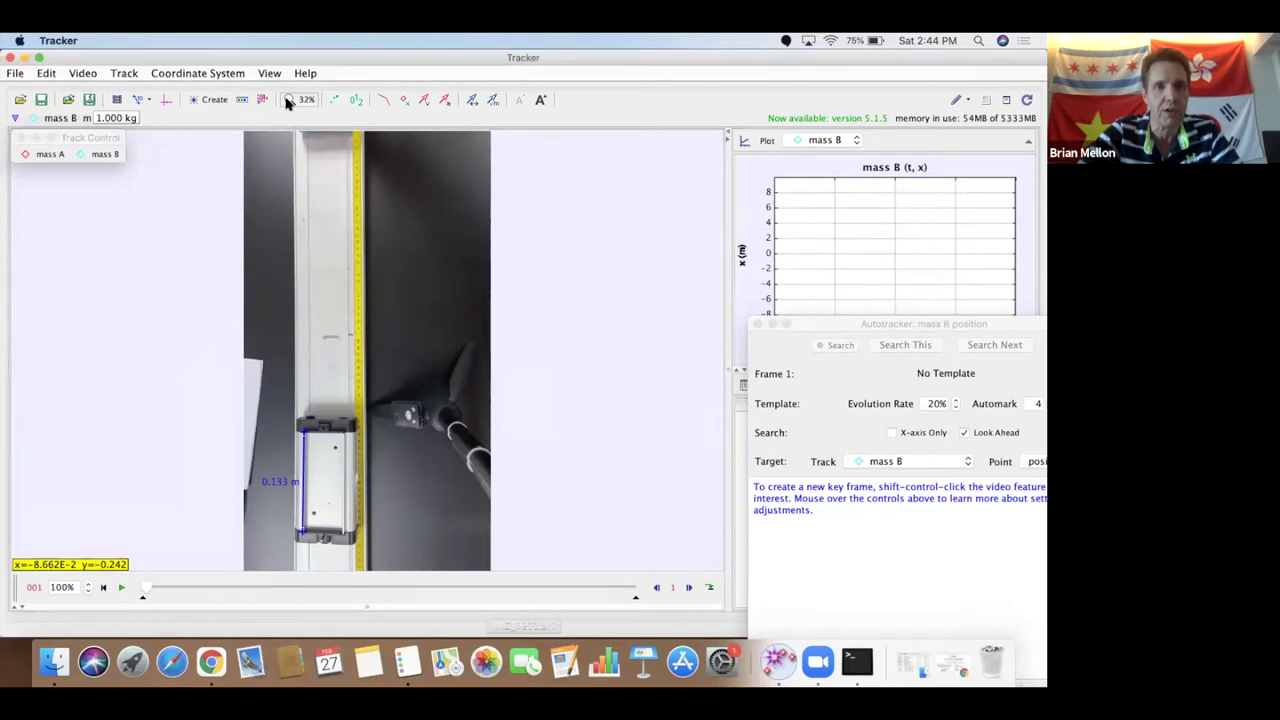
{"action": "left_click", "coordinate": [288, 103]}
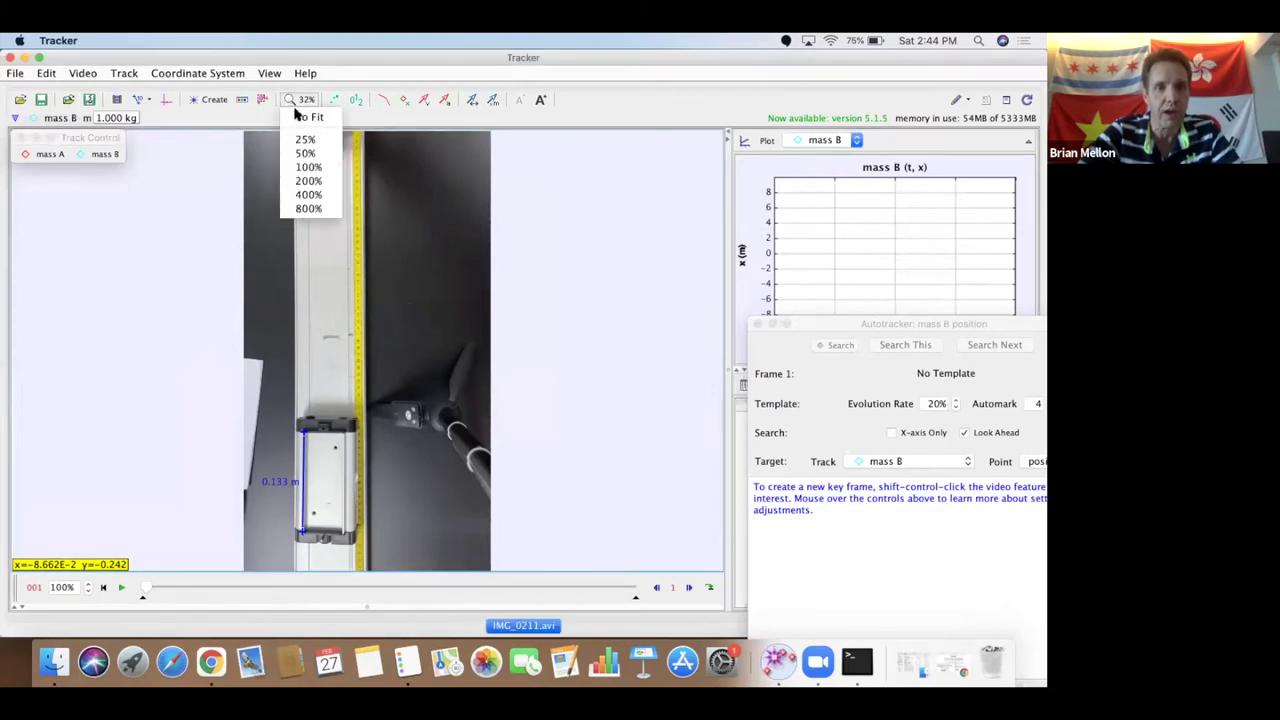
{"action": "left_click", "coordinate": [313, 168]}
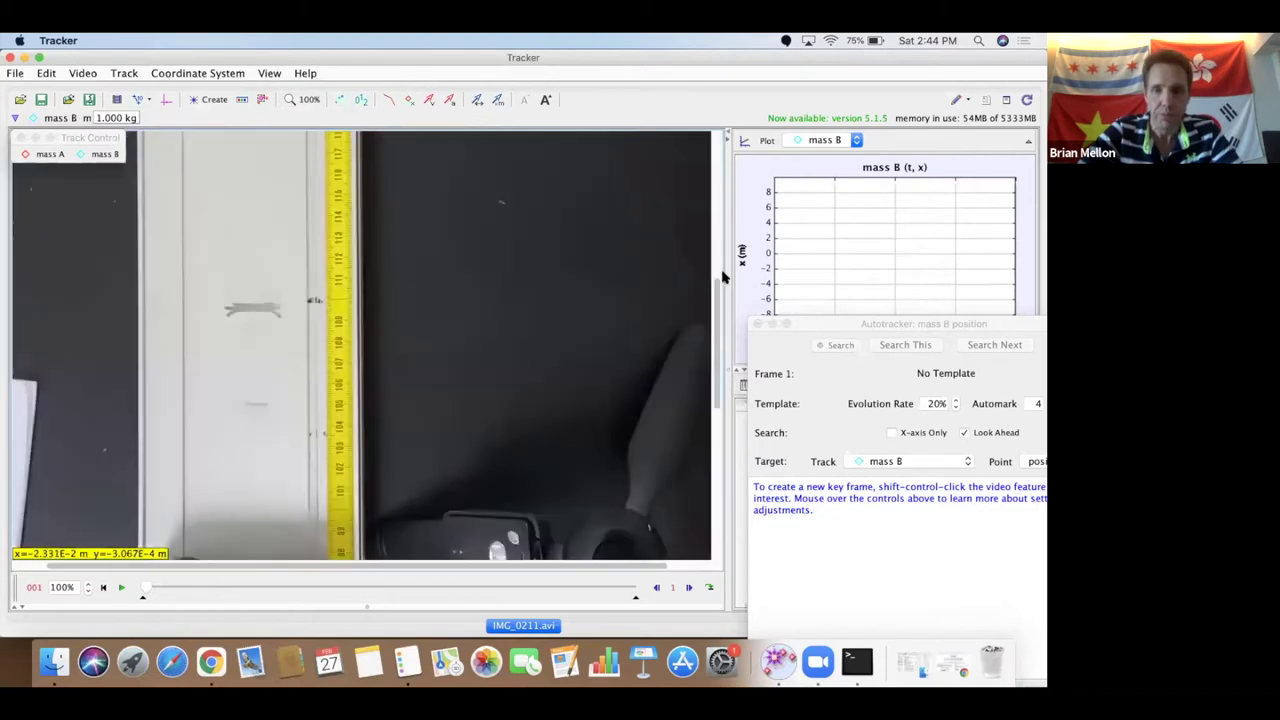
{"action": "left_click_drag", "start_coordinate": [714, 307], "coordinate": [722, 392]}
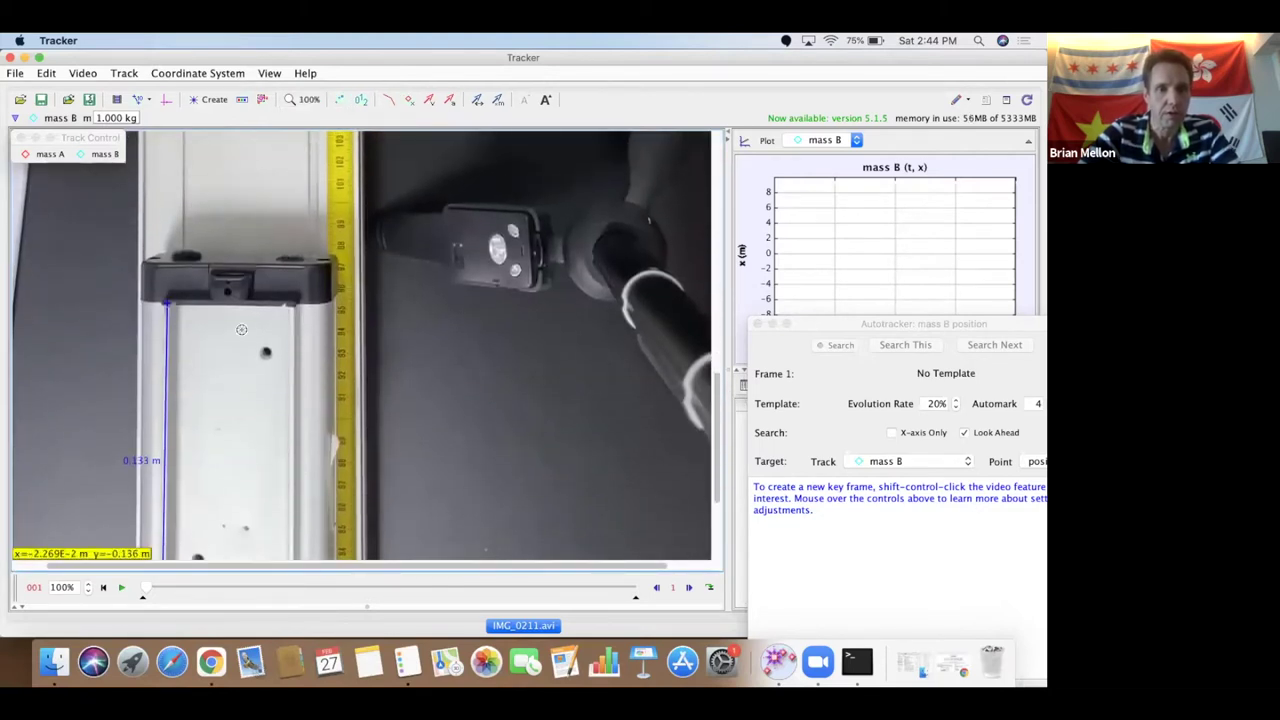
{"action": "left_click", "coordinate": [166, 302], "text": "ctrl+shift"}
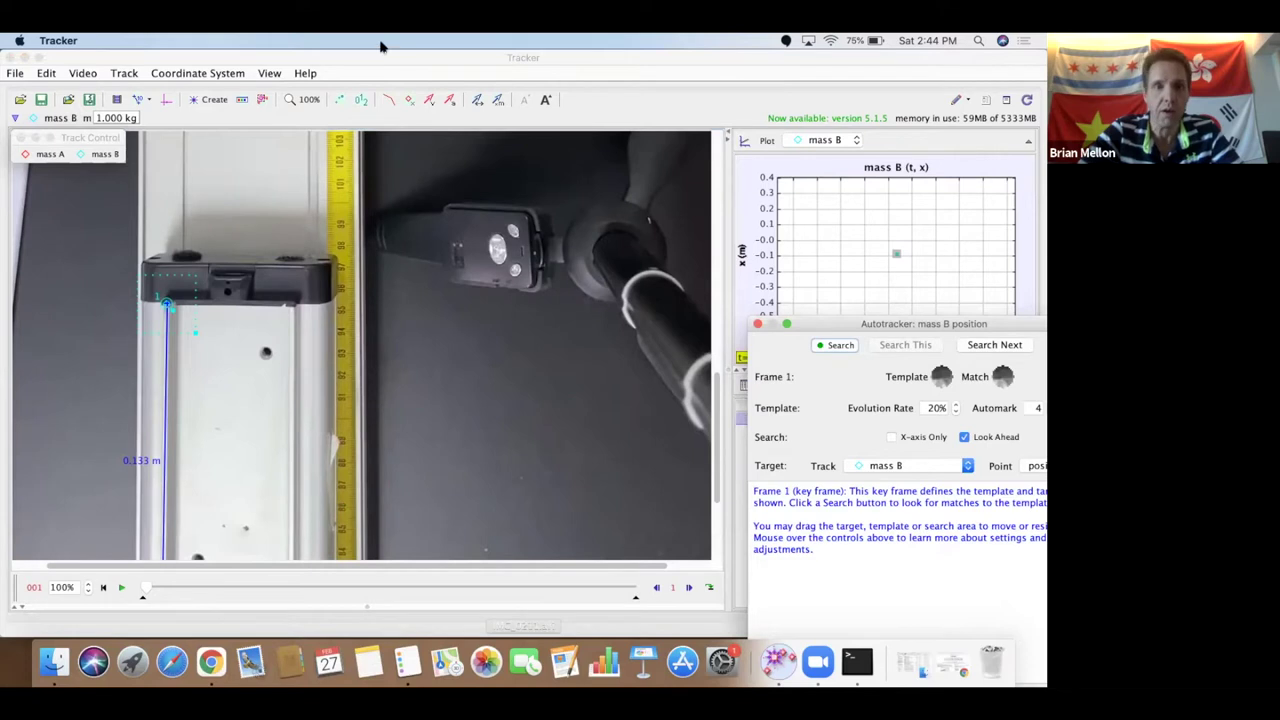
- Set the vertical variable of the mass B plot to the position y-component
{"action": "left_click", "coordinate": [302, 101]}
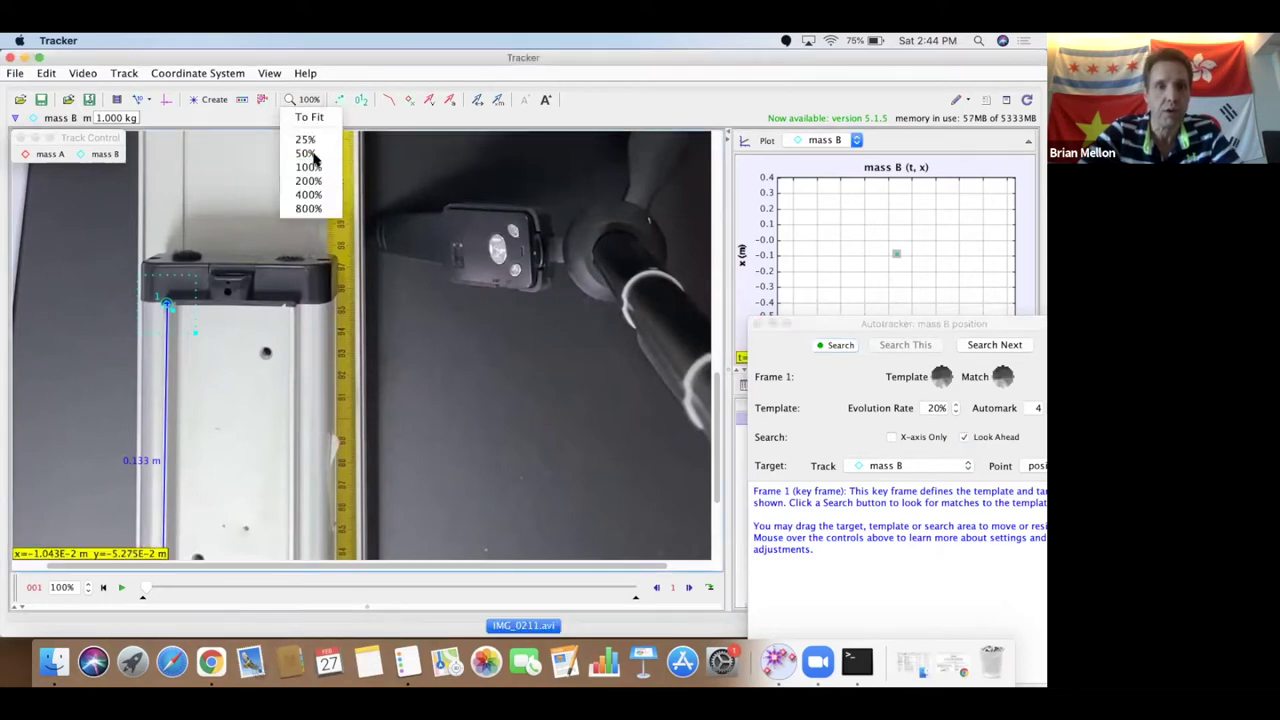
{"action": "left_click", "coordinate": [309, 166]}
{"action": "left_click", "coordinate": [743, 255]}
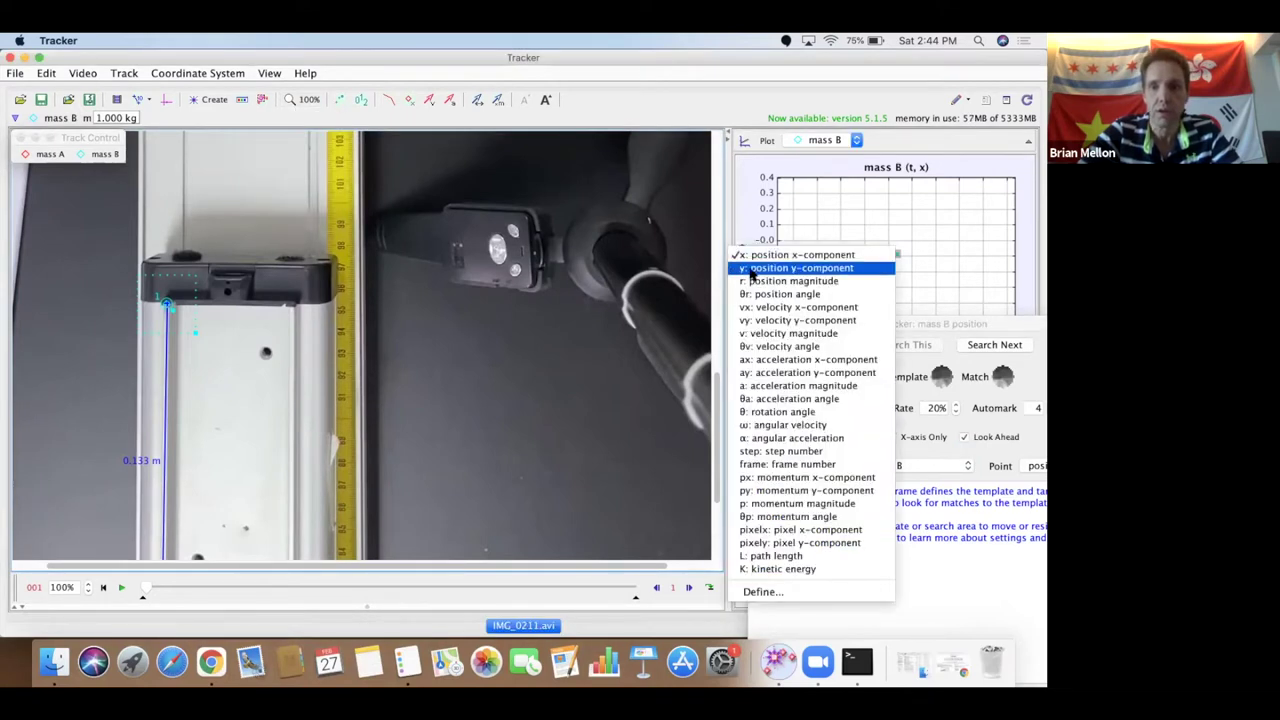
{"action": "left_click", "coordinate": [790, 268]}
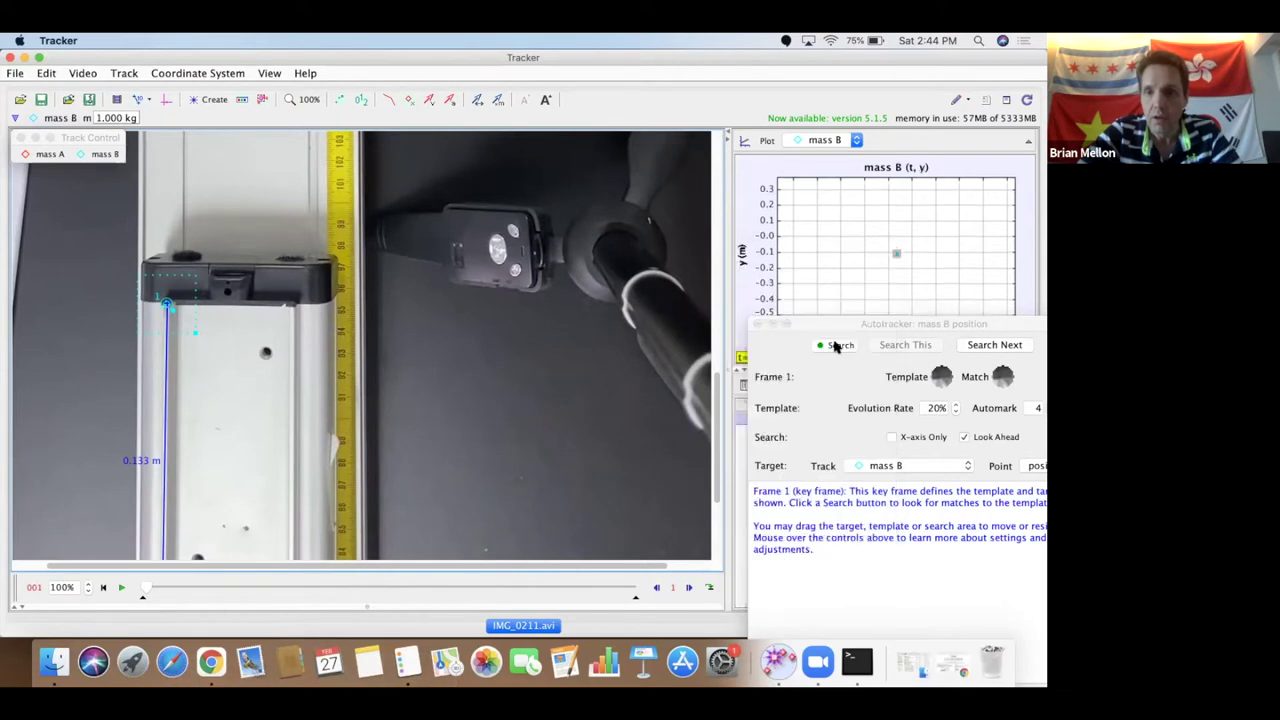
- Run the autotracker search for mass B and move the Autotracker window clear of the plot and data table
{"action": "left_click", "coordinate": [304, 99]}
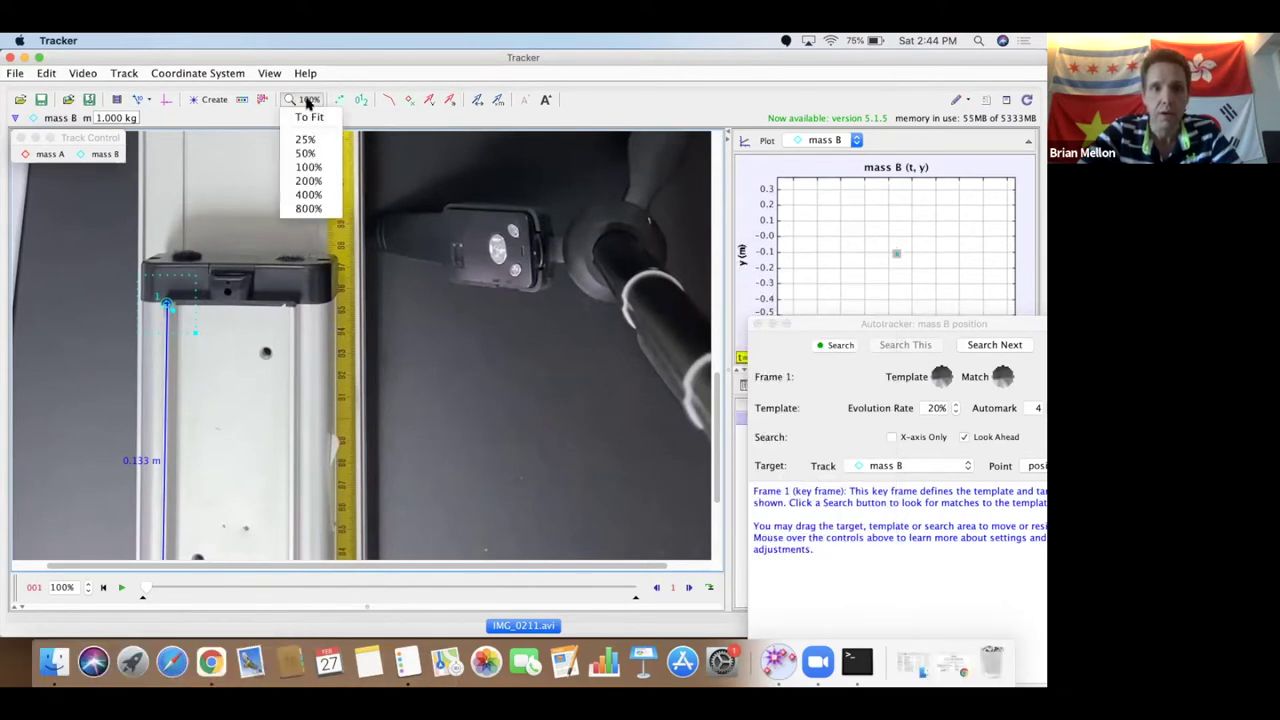
{"action": "left_click", "coordinate": [306, 114]}
{"action": "left_click", "coordinate": [830, 345]}
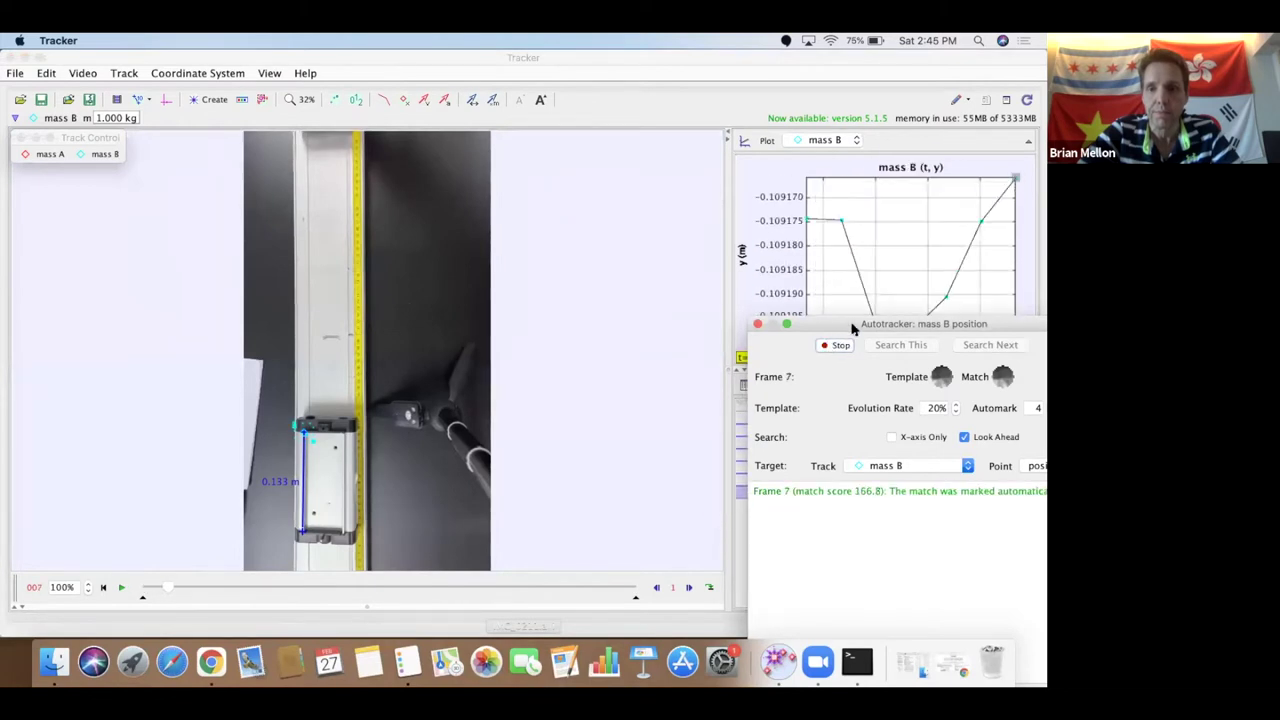
{"action": "left_click_drag", "start_coordinate": [849, 326], "coordinate": [858, 443]}
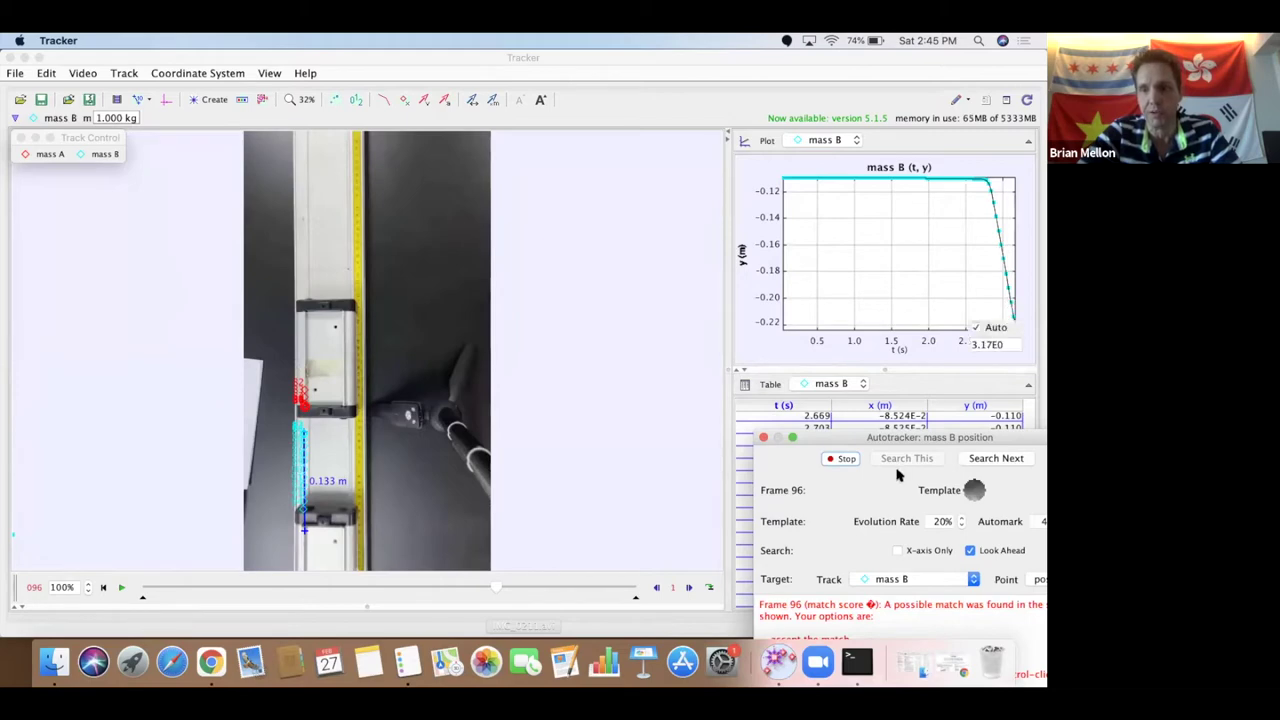
{"action": "left_click_drag", "start_coordinate": [884, 440], "coordinate": [38, 284]}
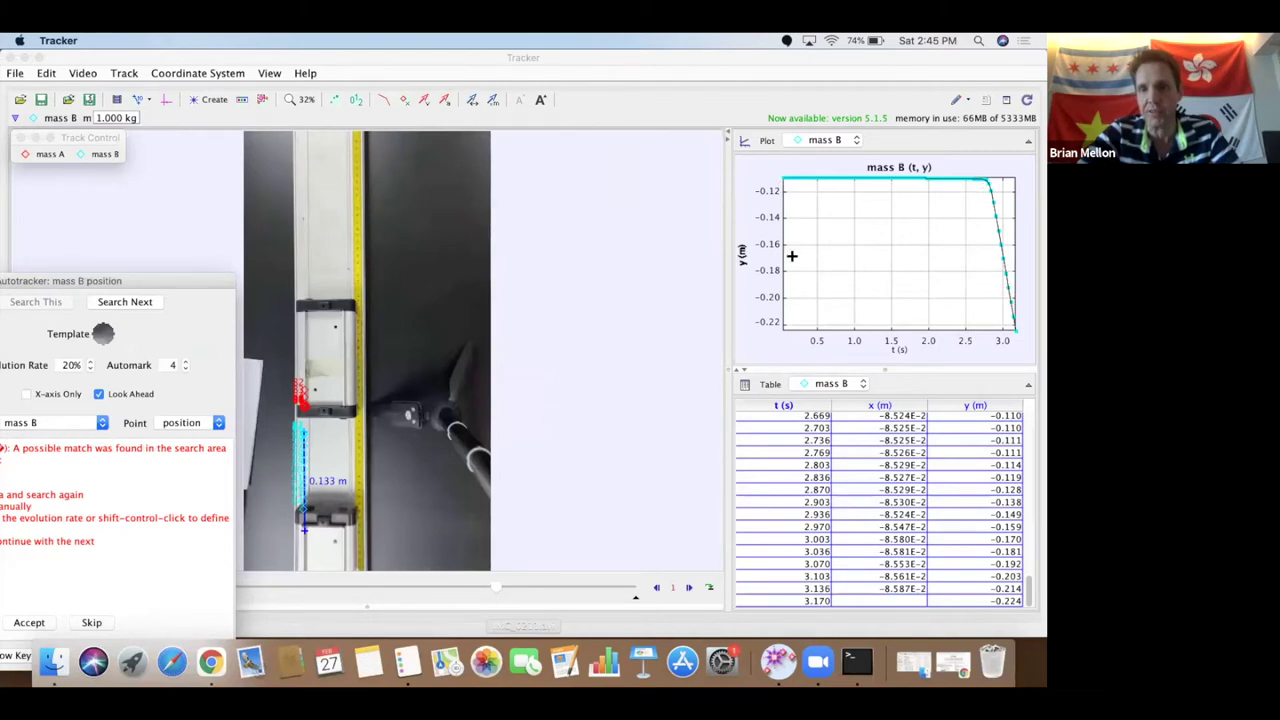
- Plot the velocity y-component against time for mass B and for mass A
{"action": "left_click", "coordinate": [743, 252]}
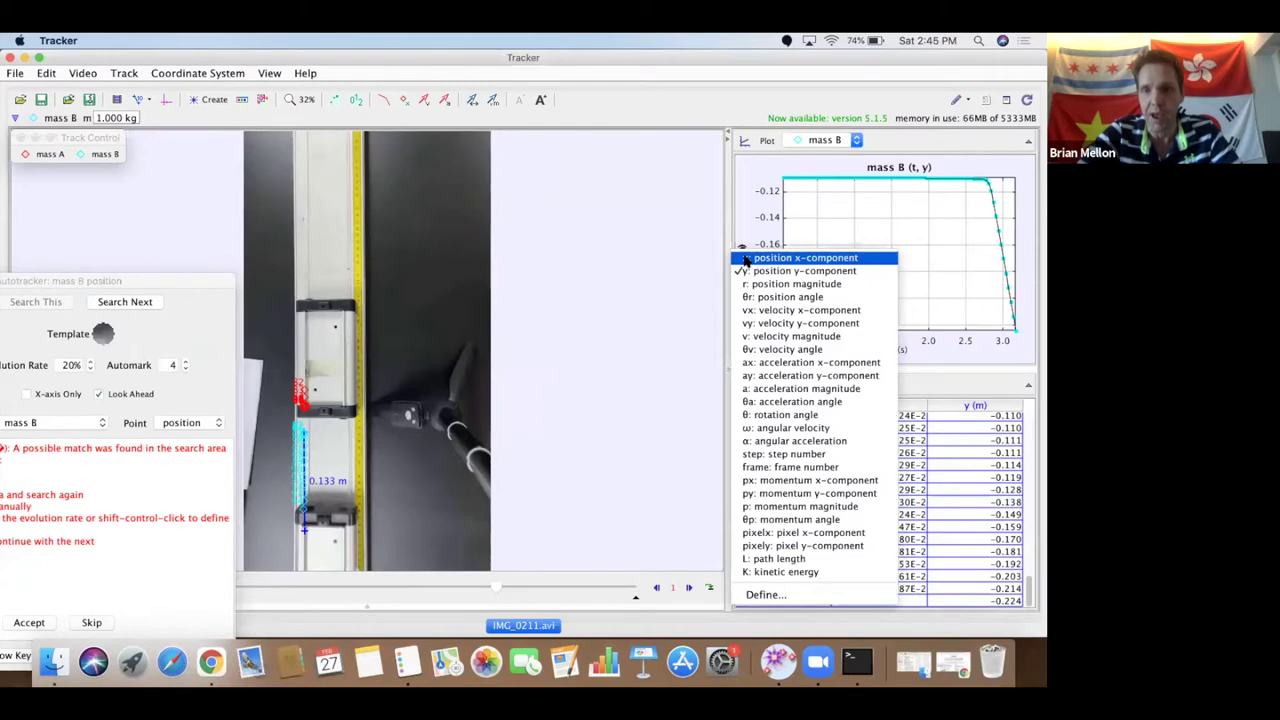
{"action": "left_click", "coordinate": [760, 323]}
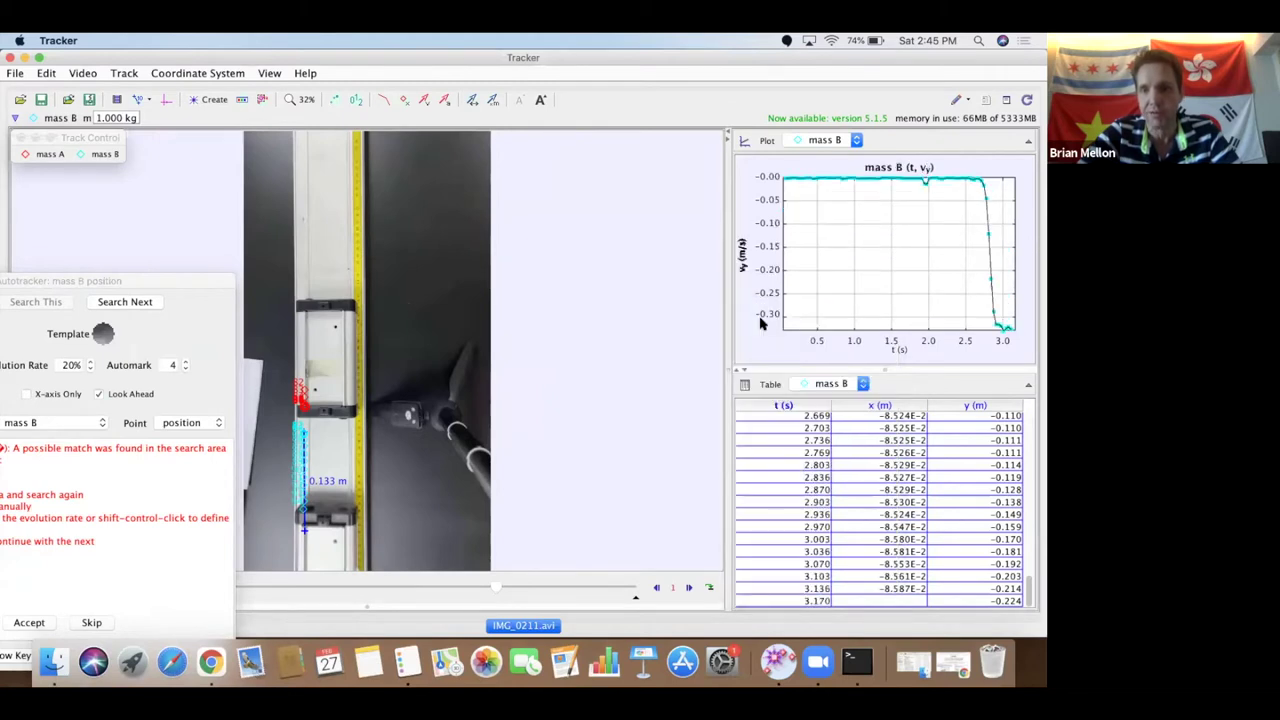
{"action": "left_click", "coordinate": [741, 250]}
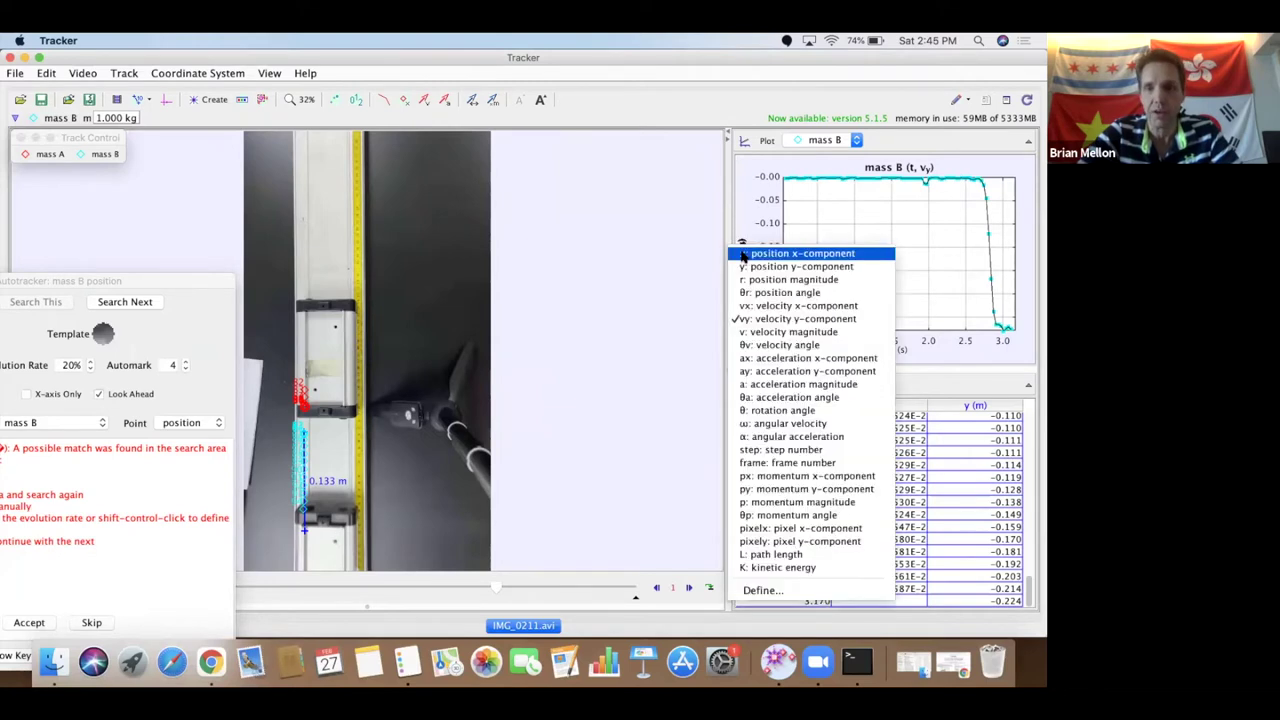
{"action": "left_click", "coordinate": [803, 141]}
{"action": "left_click", "coordinate": [812, 127]}
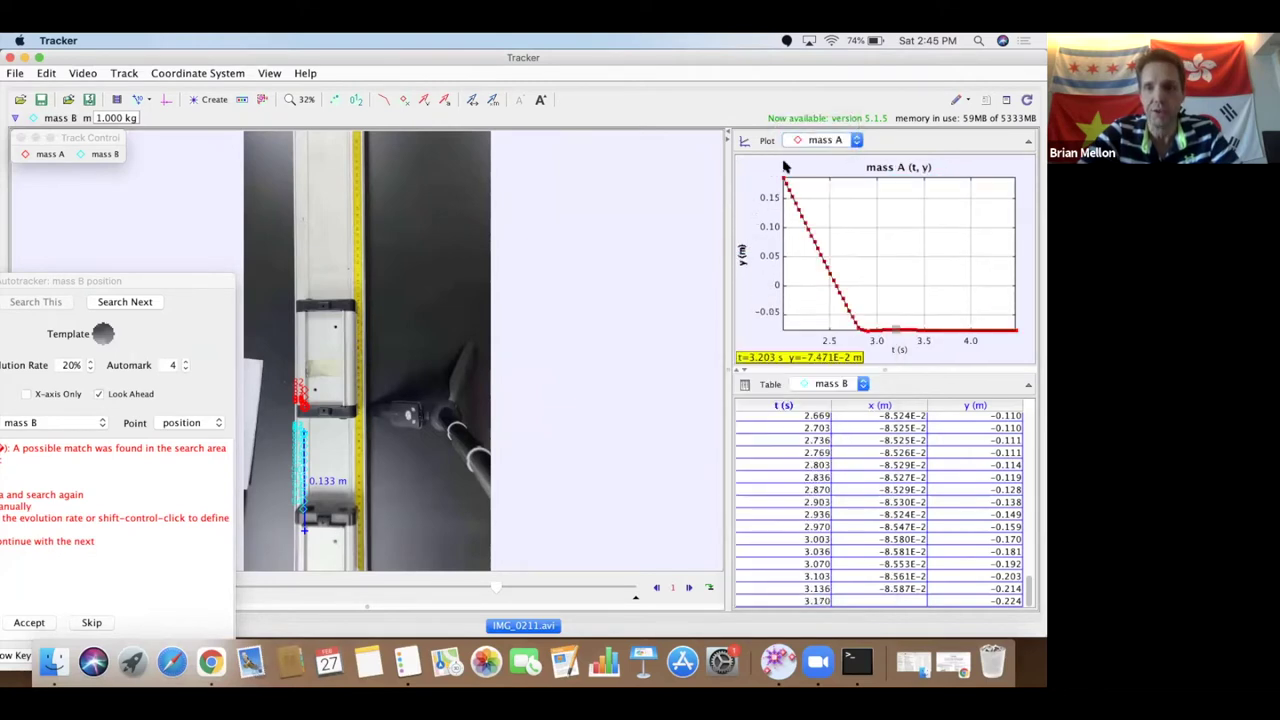
{"action": "left_click", "coordinate": [742, 255]}
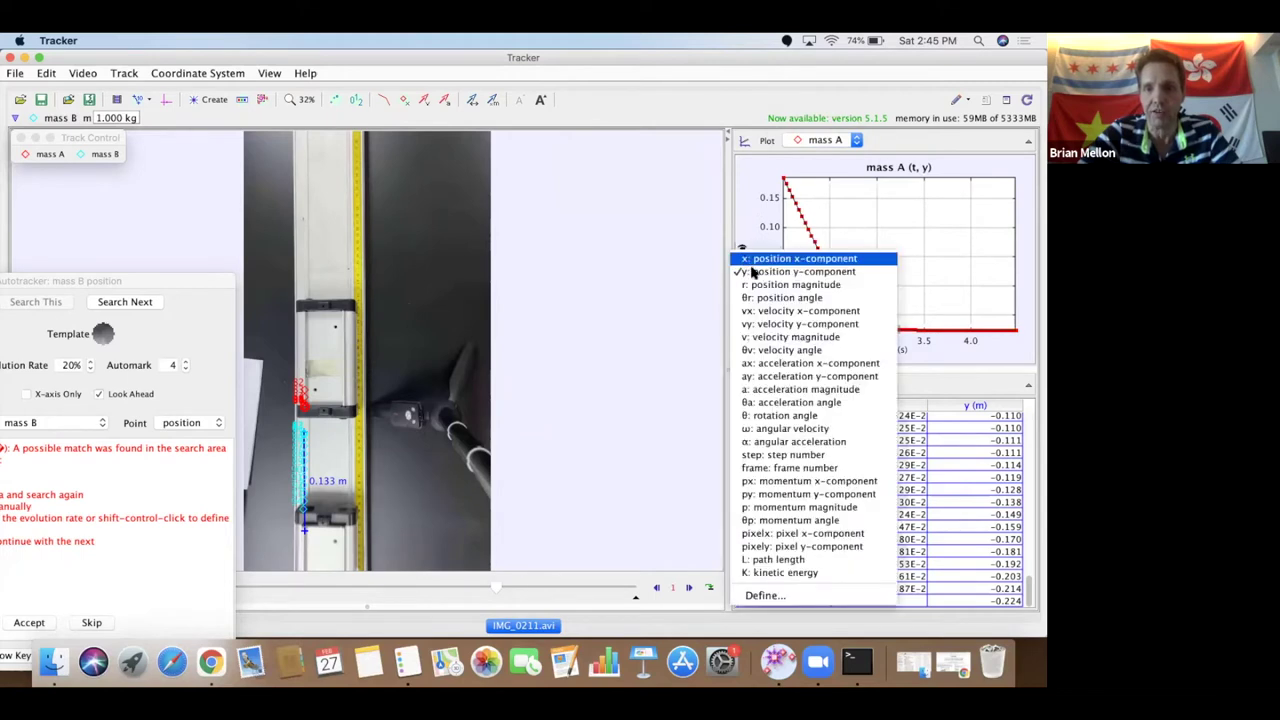
{"action": "left_click", "coordinate": [772, 324]}
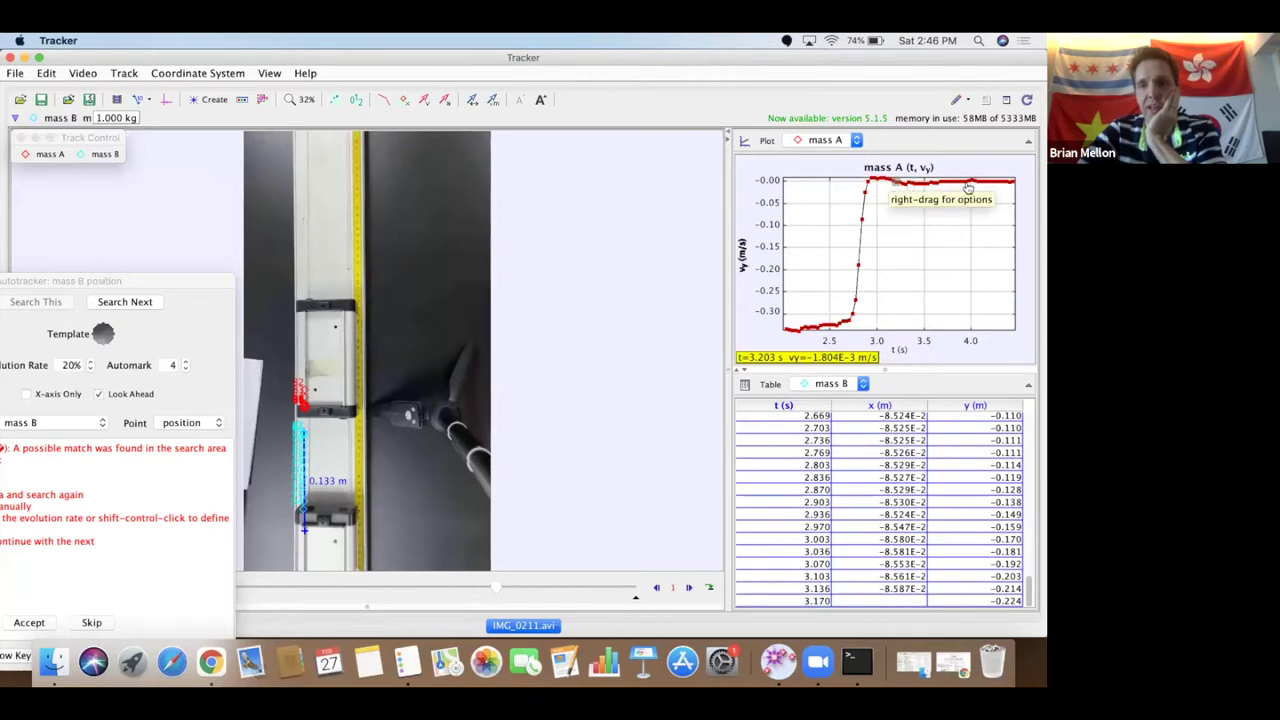
- Examine the mass A velocity plot enlarged, with the Autotracker window closed and Track Control moved aside, and restore the split layout
{"action": "left_click", "coordinate": [1029, 145]}
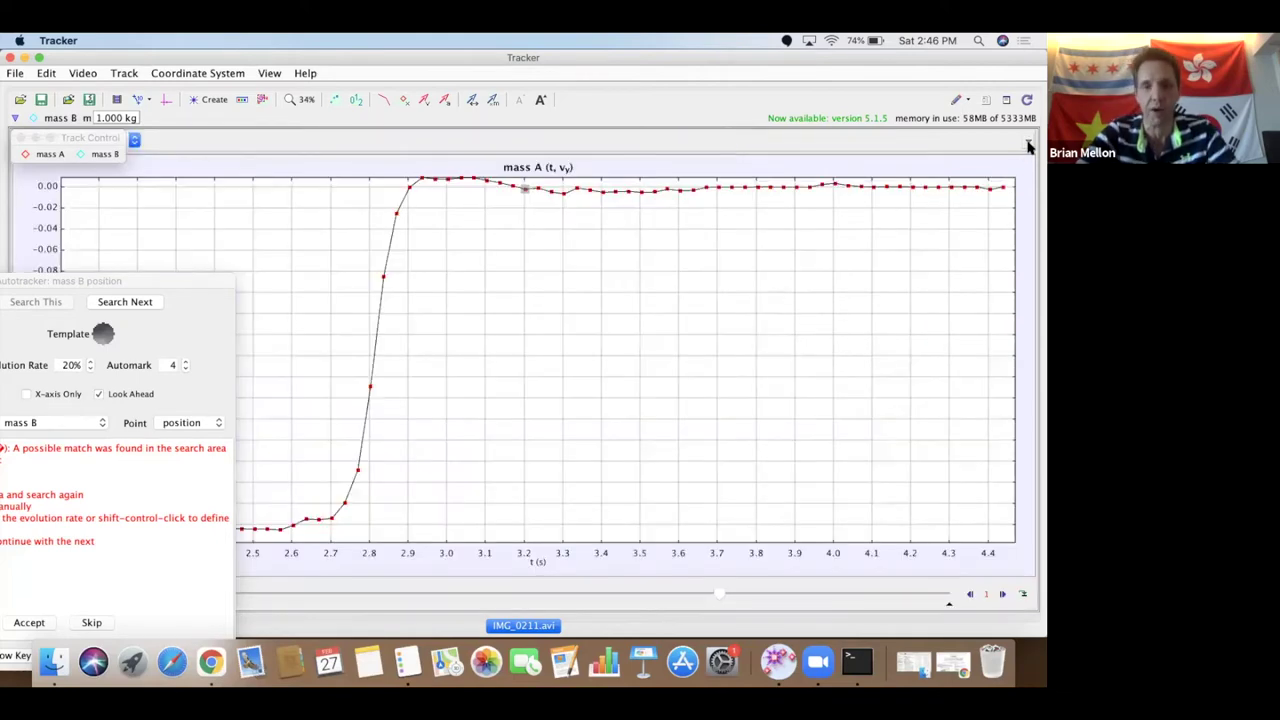
{"action": "left_click_drag", "start_coordinate": [147, 287], "coordinate": [826, 232]}
{"action": "left_click", "coordinate": [681, 257]}
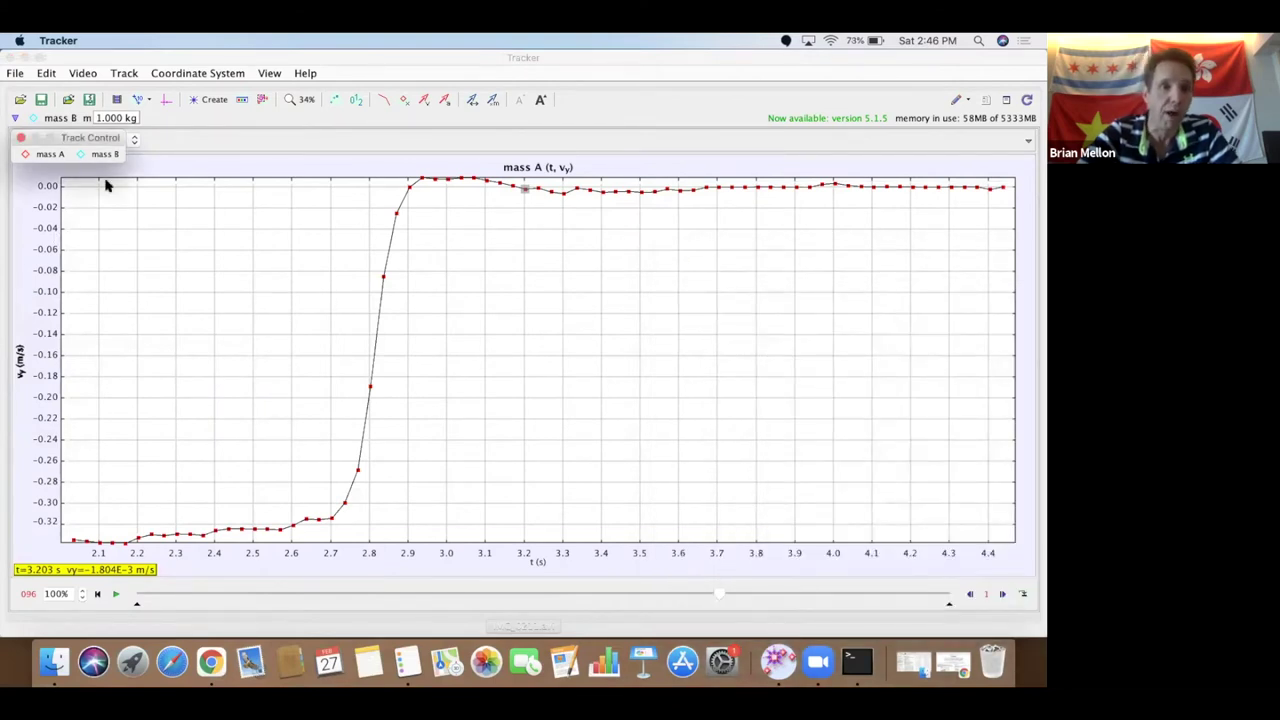
{"action": "left_click_drag", "start_coordinate": [63, 134], "coordinate": [482, 141]}
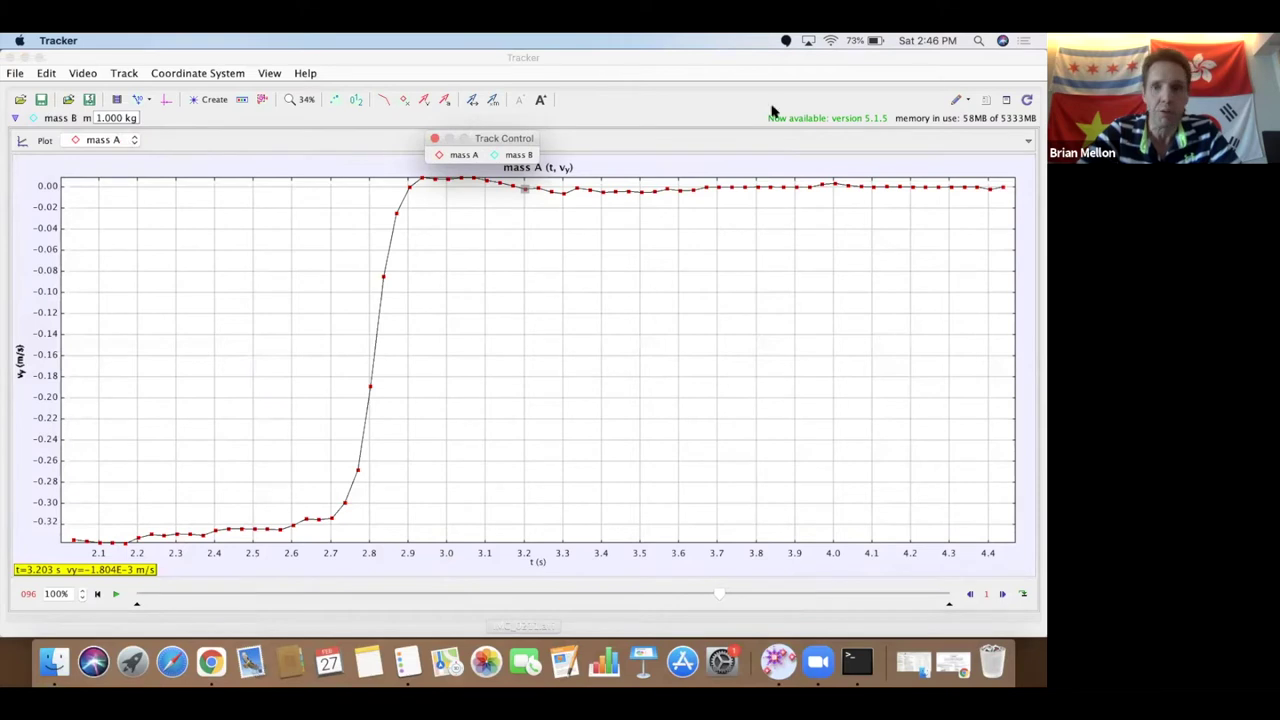
{"action": "left_click", "coordinate": [1024, 144]}
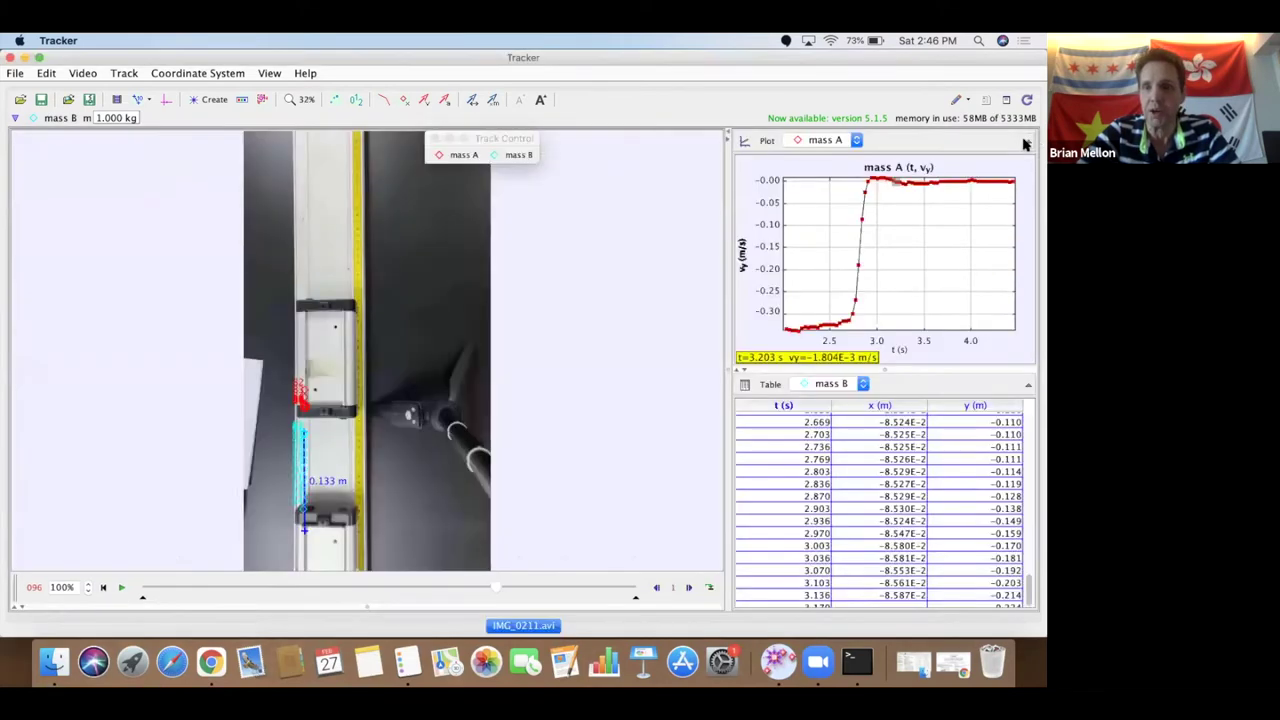
- Set the mass of the mass B track to 0.500 kg
{"action": "left_click", "coordinate": [745, 258]}
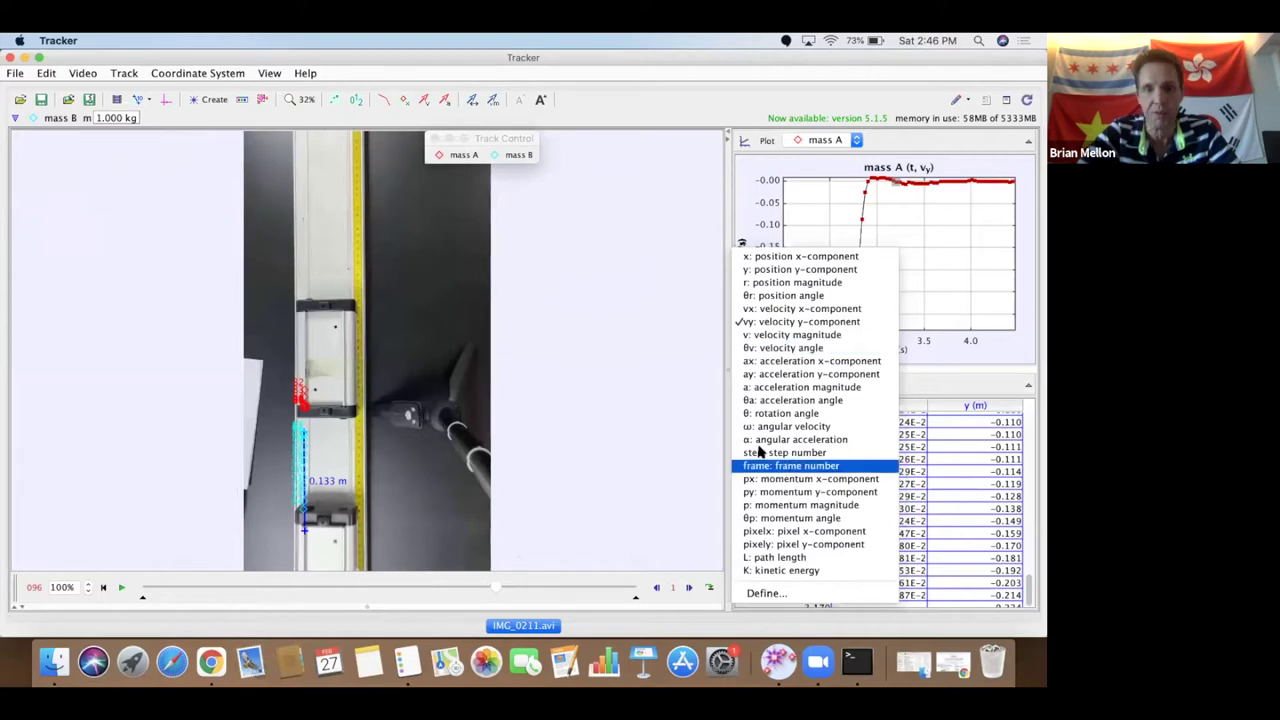
{"action": "left_click", "coordinate": [121, 119]}
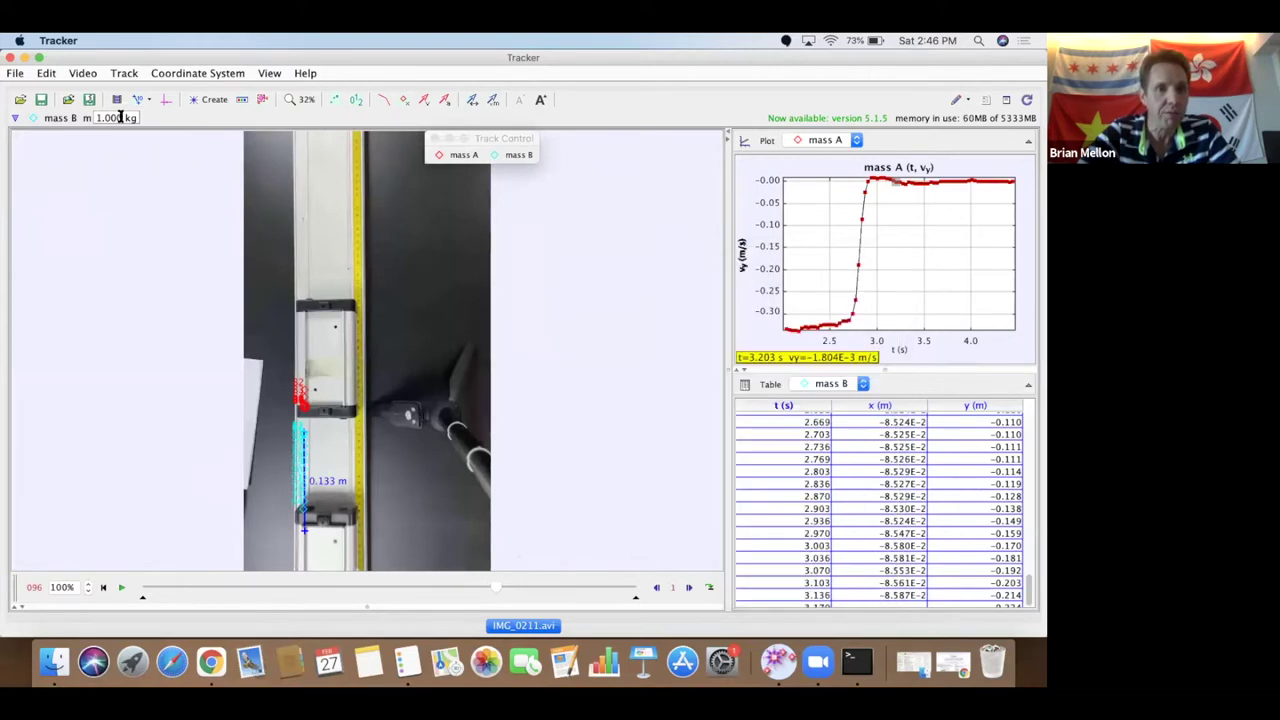
{"action": "left_click", "coordinate": [121, 119]}
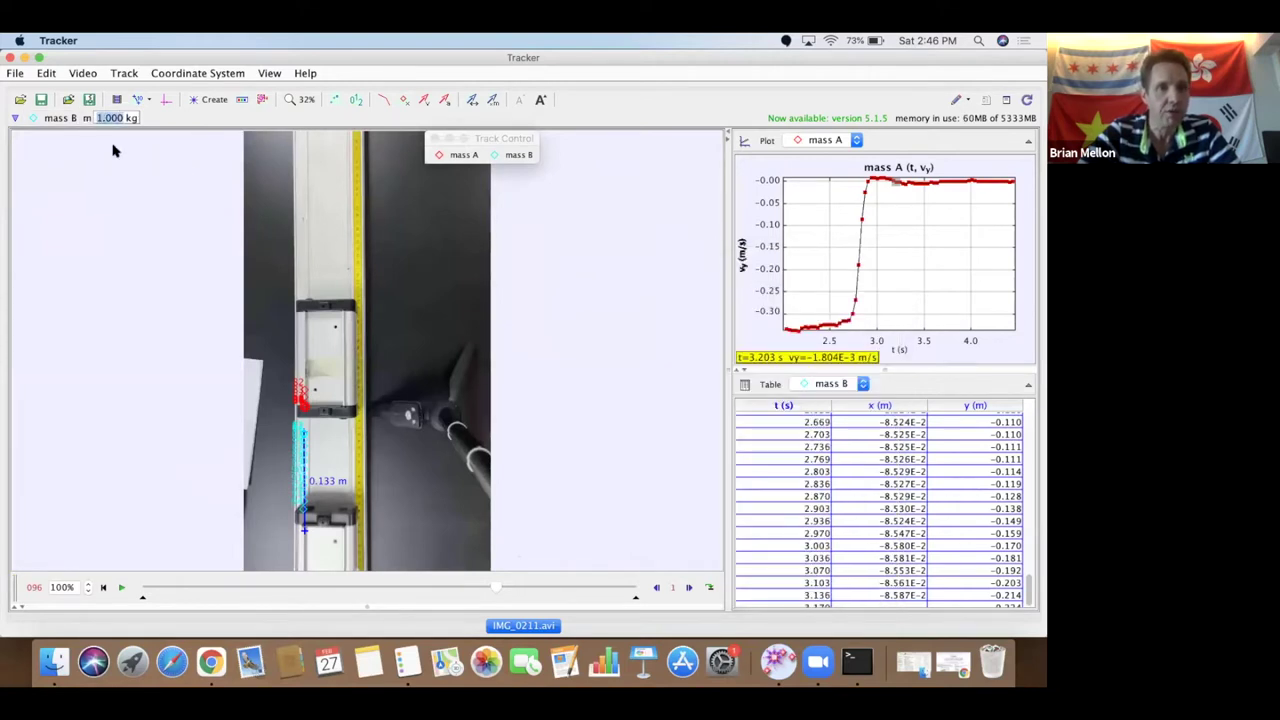
{"action": "key", "text": "BackSpace"}
{"action": "type", "text": "0.500"}
{"action": "key", "text": "Return"}
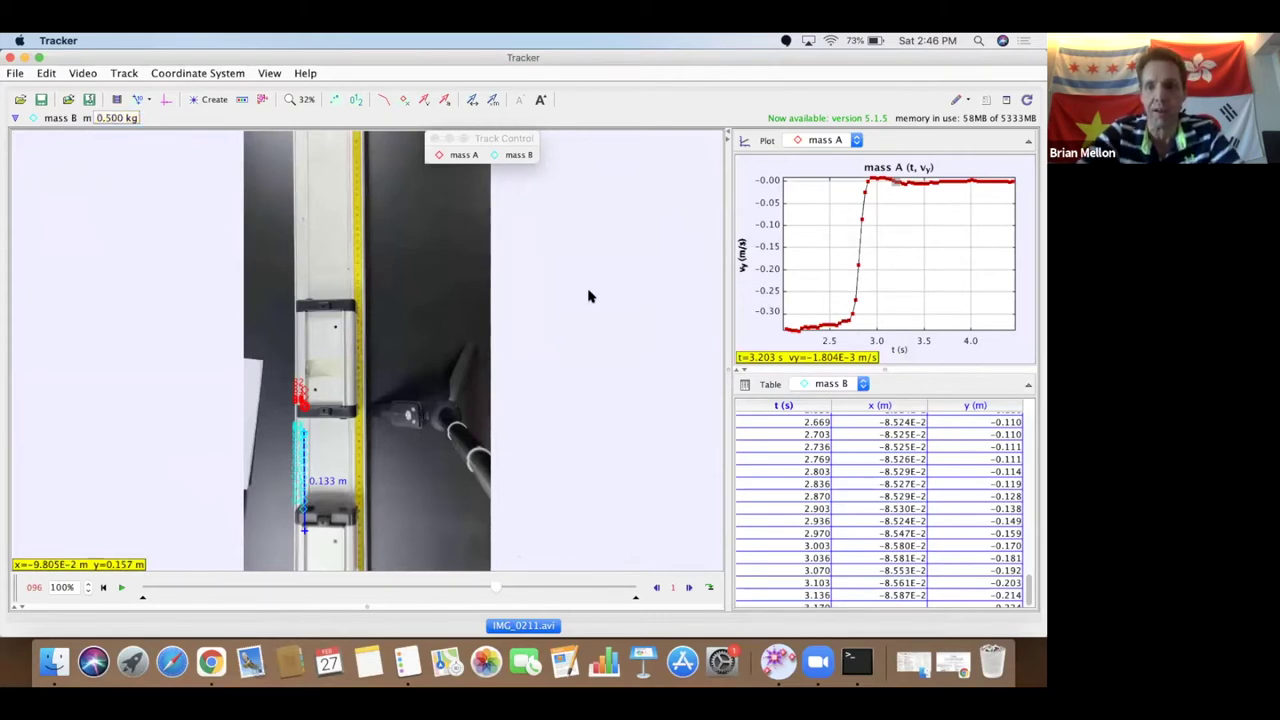
- Change the mass A plot's vertical variable to kinetic energy and close the Track Control window
{"action": "left_click", "coordinate": [741, 256]}
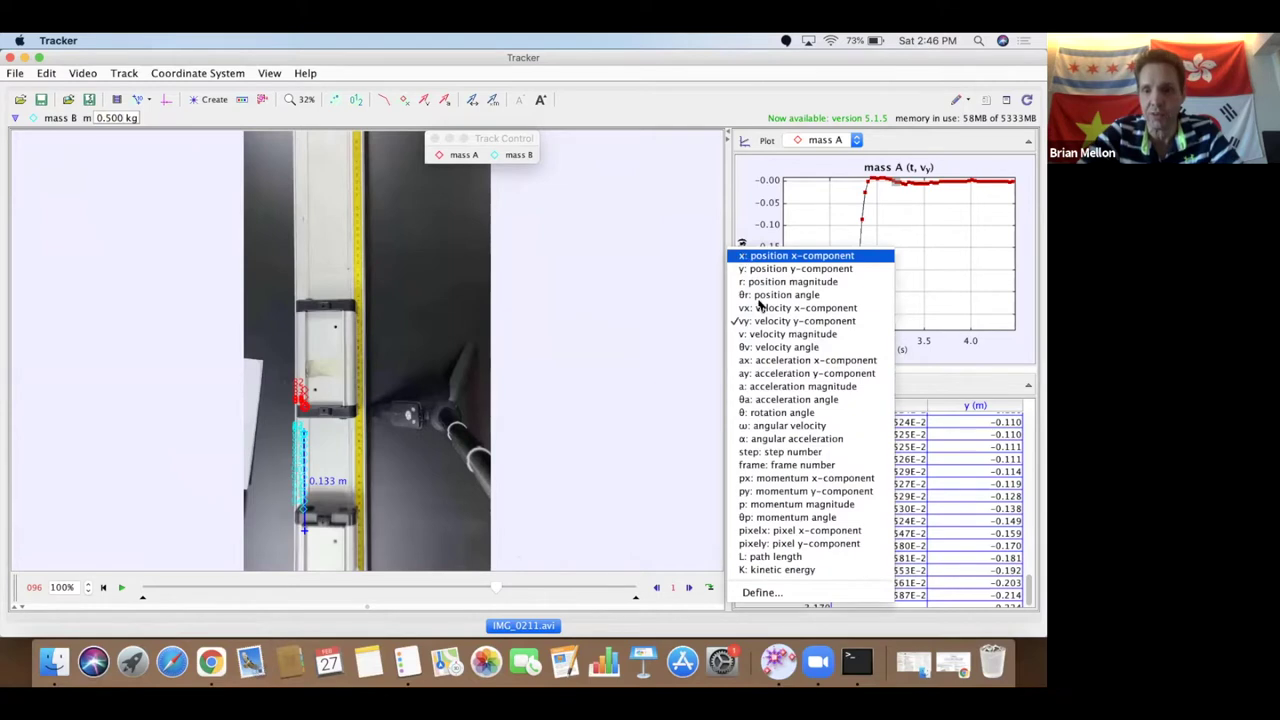
{"action": "left_click", "coordinate": [783, 569]}
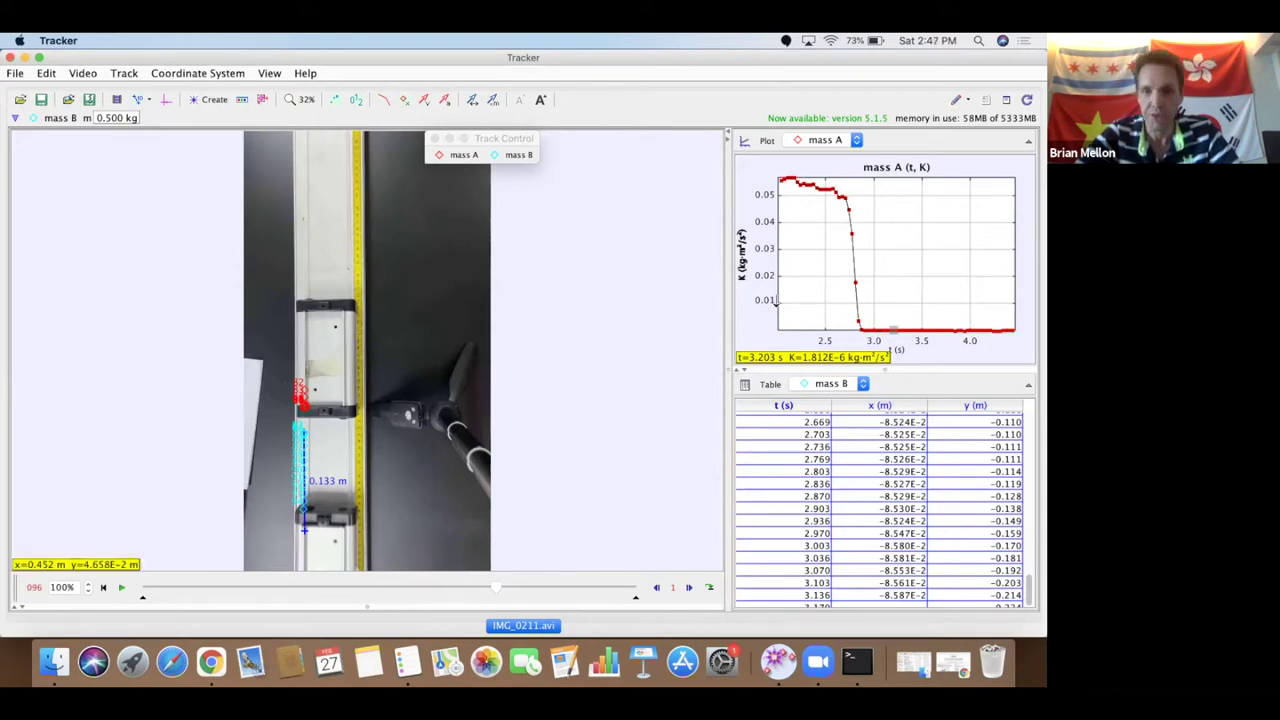
{"action": "left_click", "coordinate": [434, 139]}
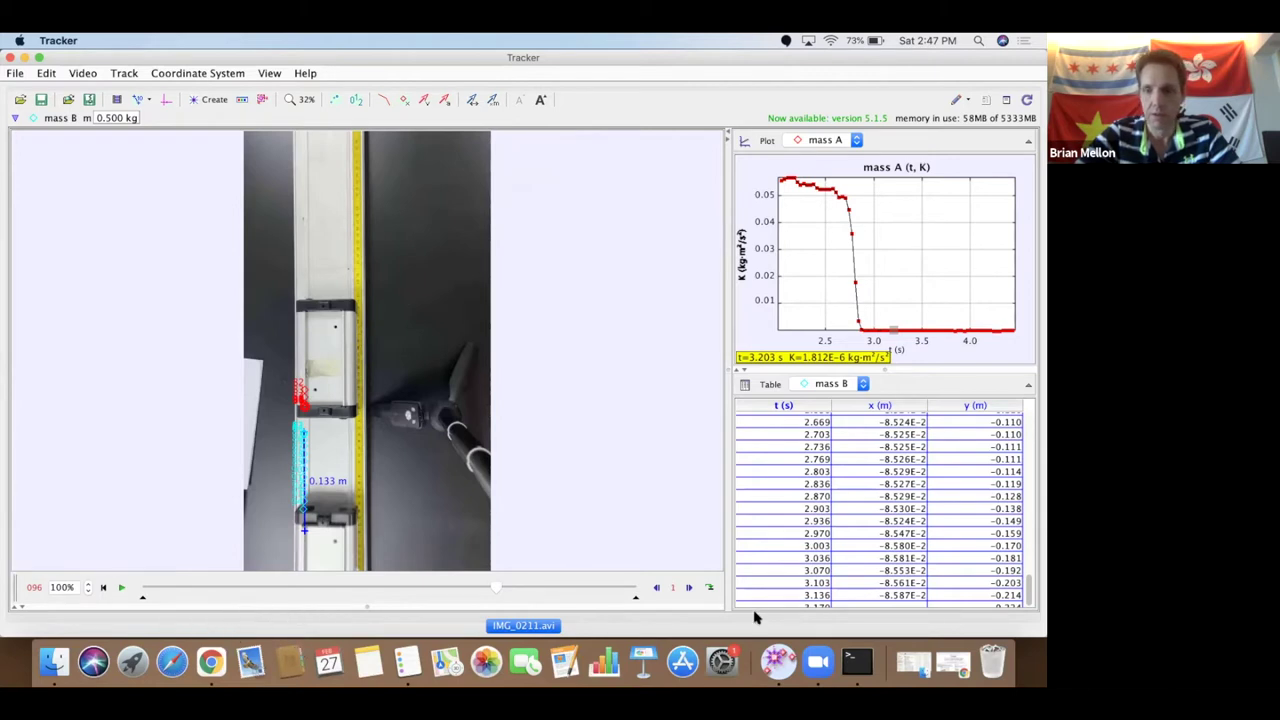
- Minimize the Tracker window and switch to Chrome with the Tracker website
{"action": "left_click", "coordinate": [820, 660]}
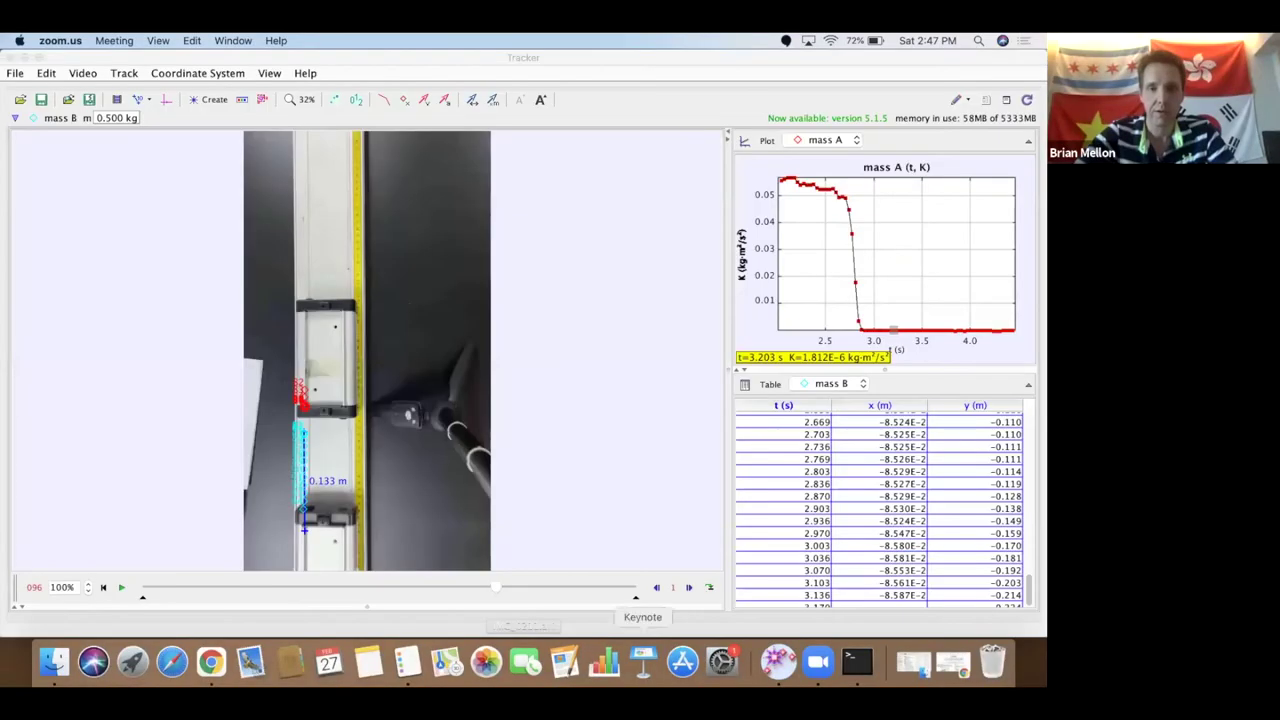
{"action": "left_click", "coordinate": [25, 58]}
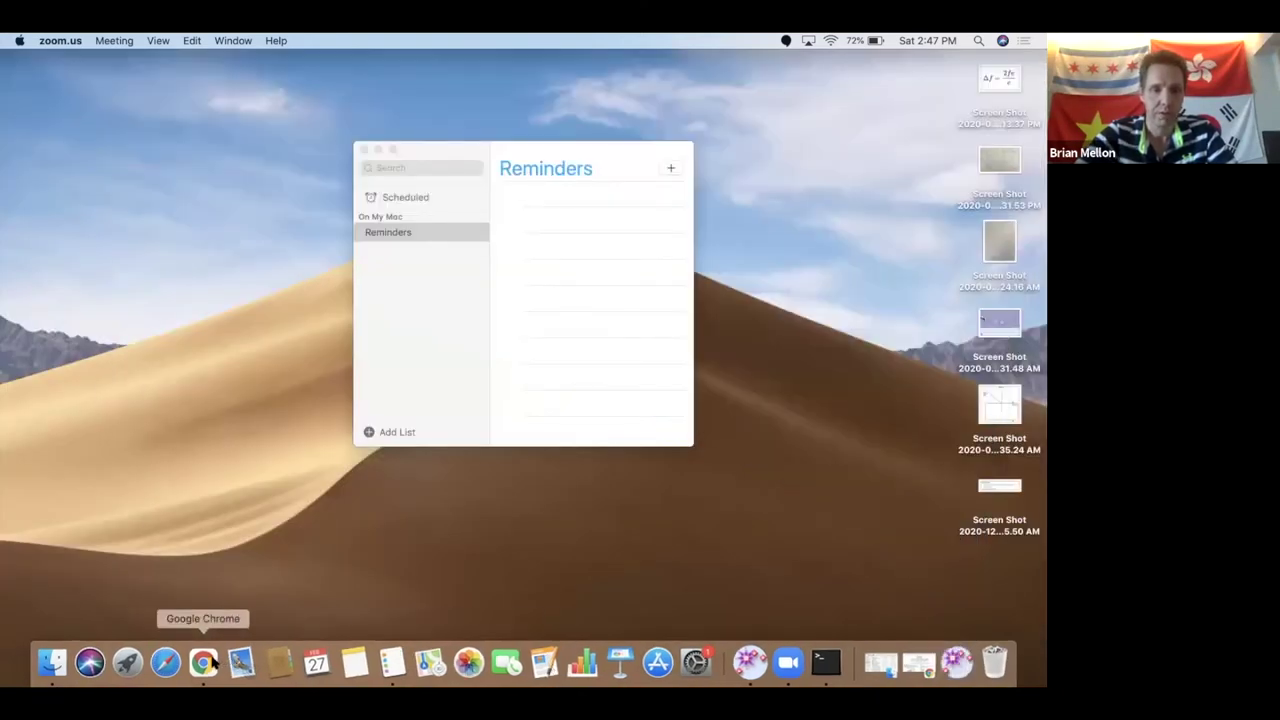
{"action": "left_click", "coordinate": [205, 662]}
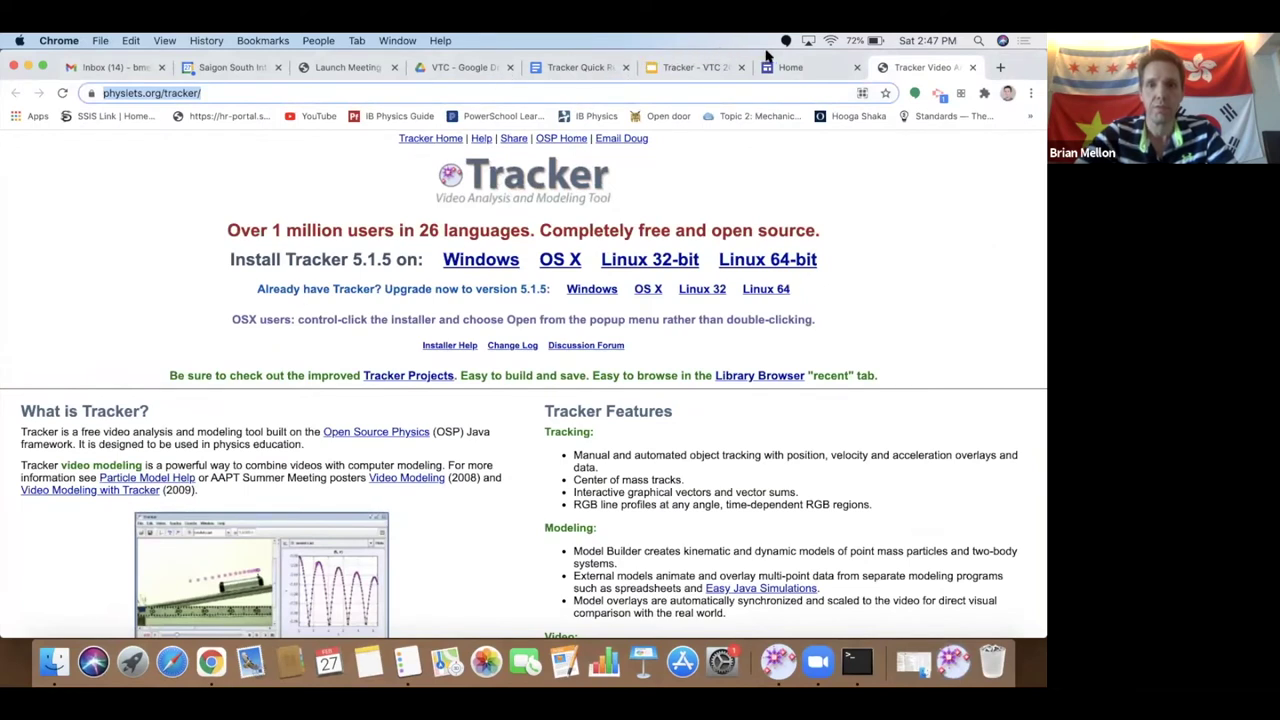
- Show the "Importing a Video" slide of the Tracker - VTC 2021 presentation full screen and exit the slideshow
{"action": "left_click", "coordinate": [700, 67]}
{"action": "left_click", "coordinate": [84, 428]}
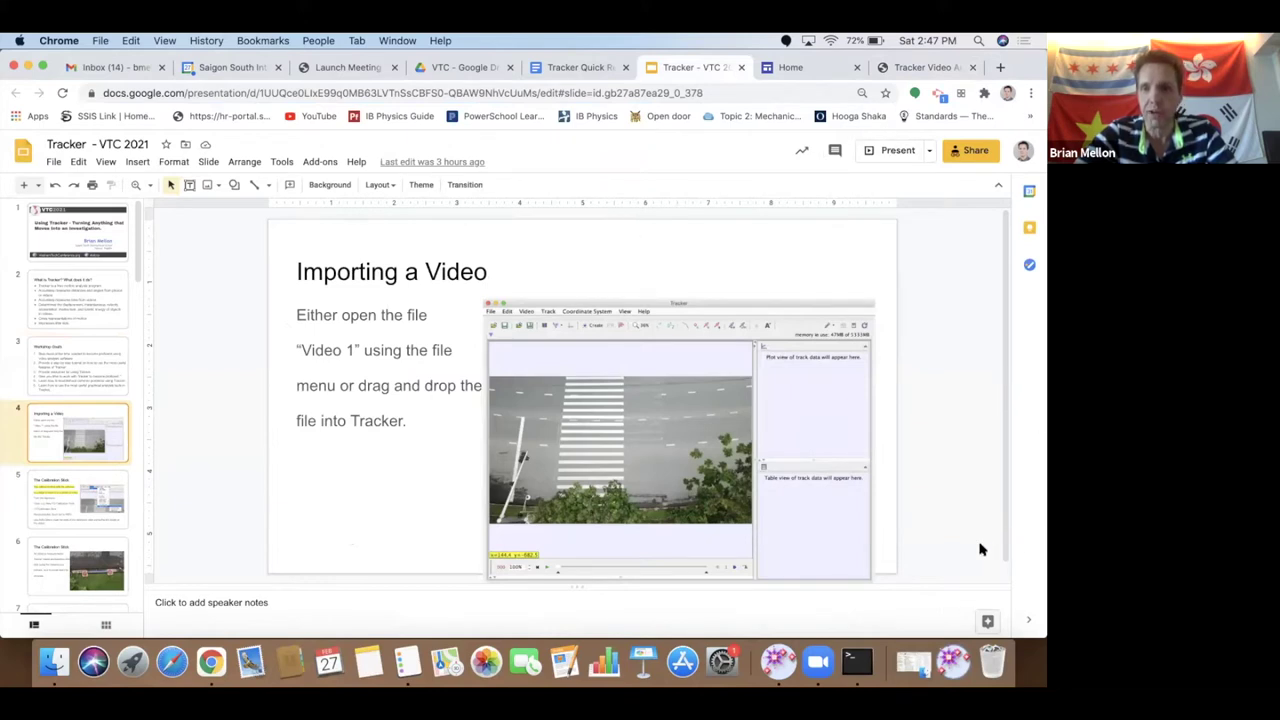
{"action": "left_click", "coordinate": [878, 151]}
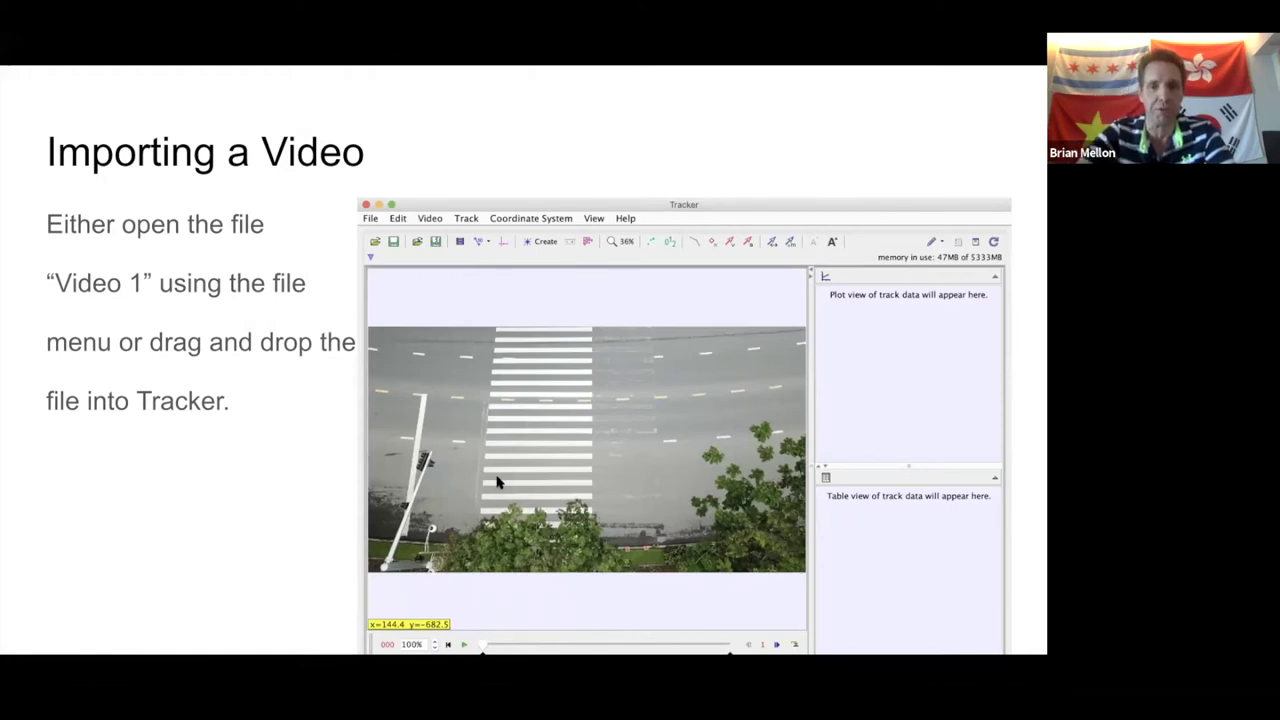
{"action": "key", "text": "Escape"}
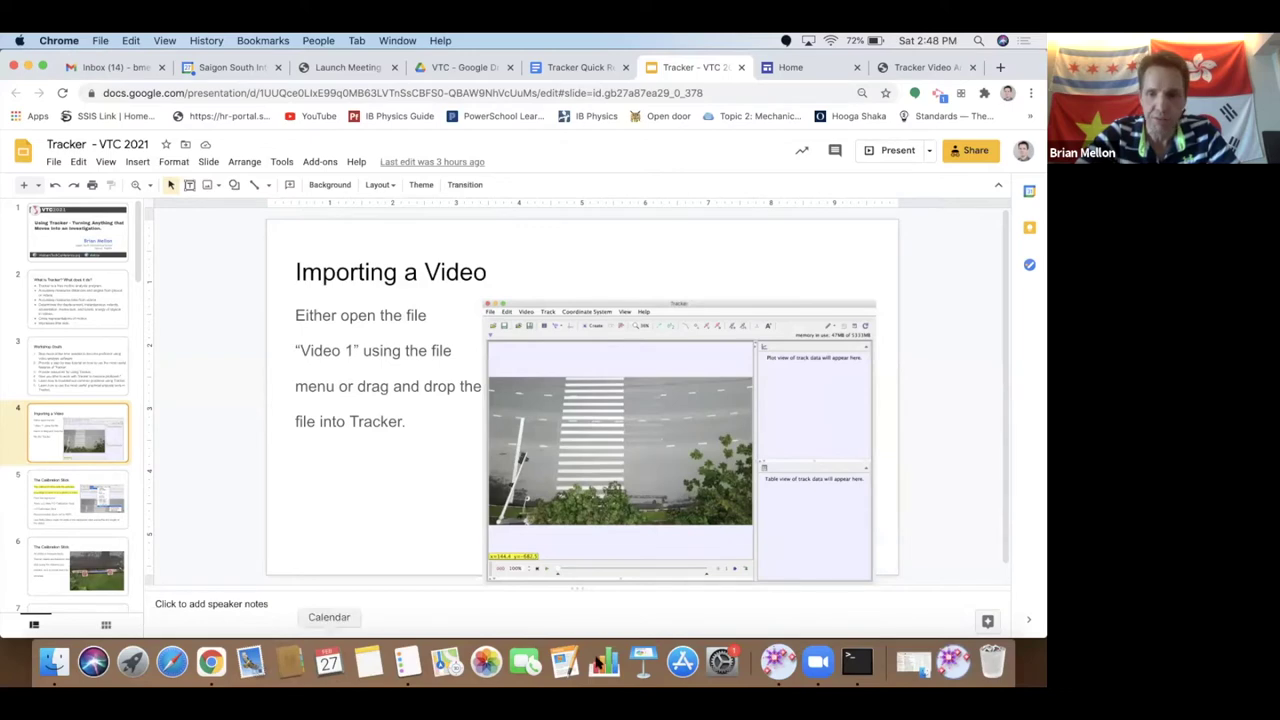
- Switch to Tracker, import Video 1 (3).MOV from the Downloads folder in Finder, and minimize the Finder window
{"action": "left_click", "coordinate": [783, 663]}
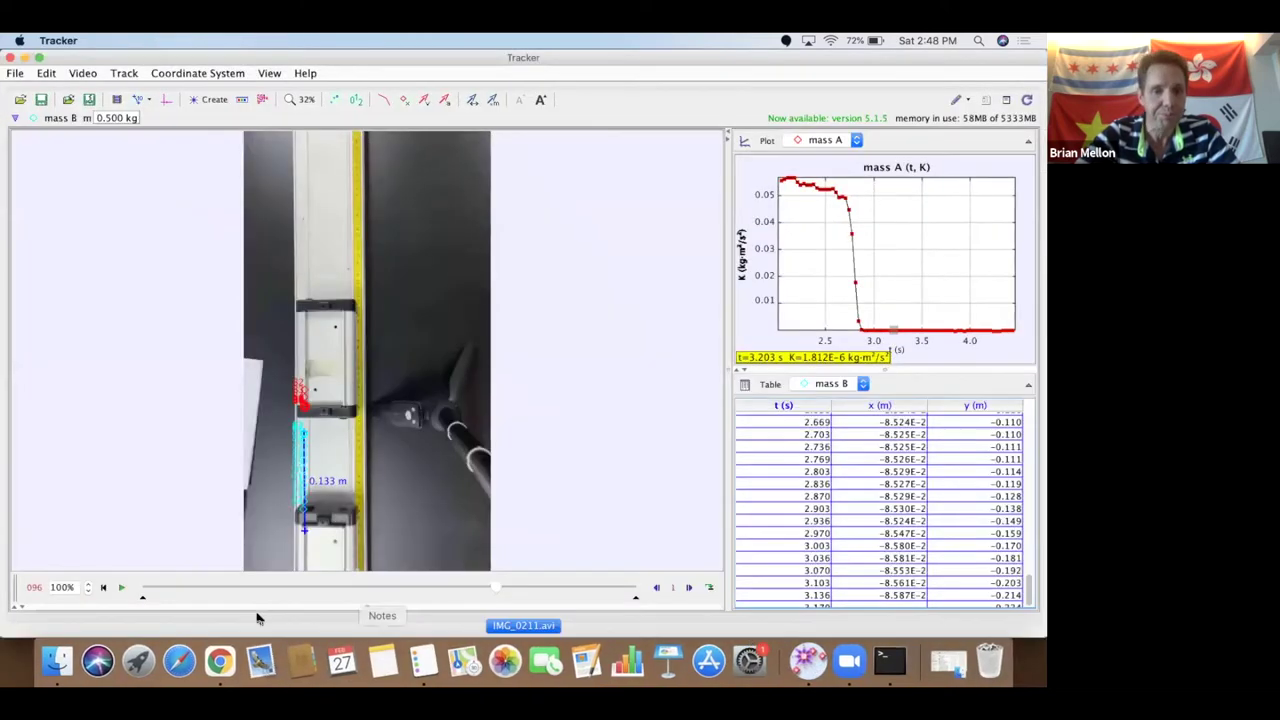
{"action": "left_click", "coordinate": [57, 660]}
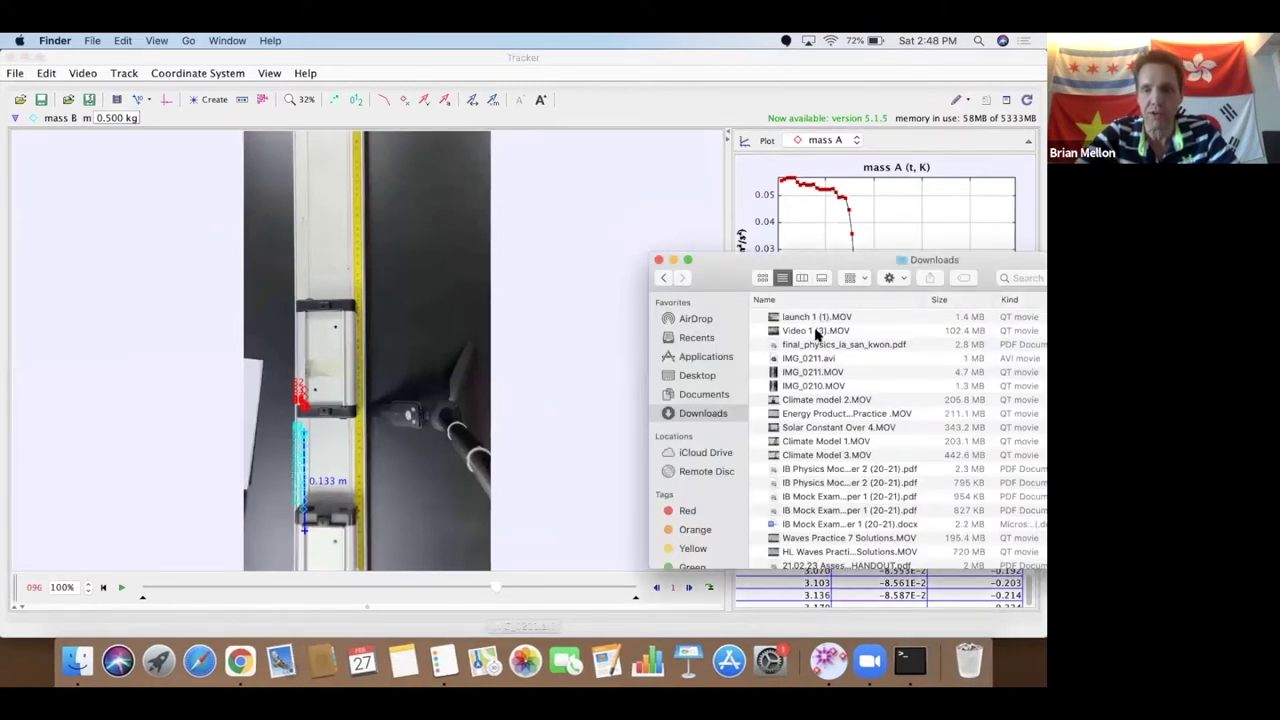
{"action": "left_click_drag", "start_coordinate": [810, 335], "coordinate": [374, 350]}
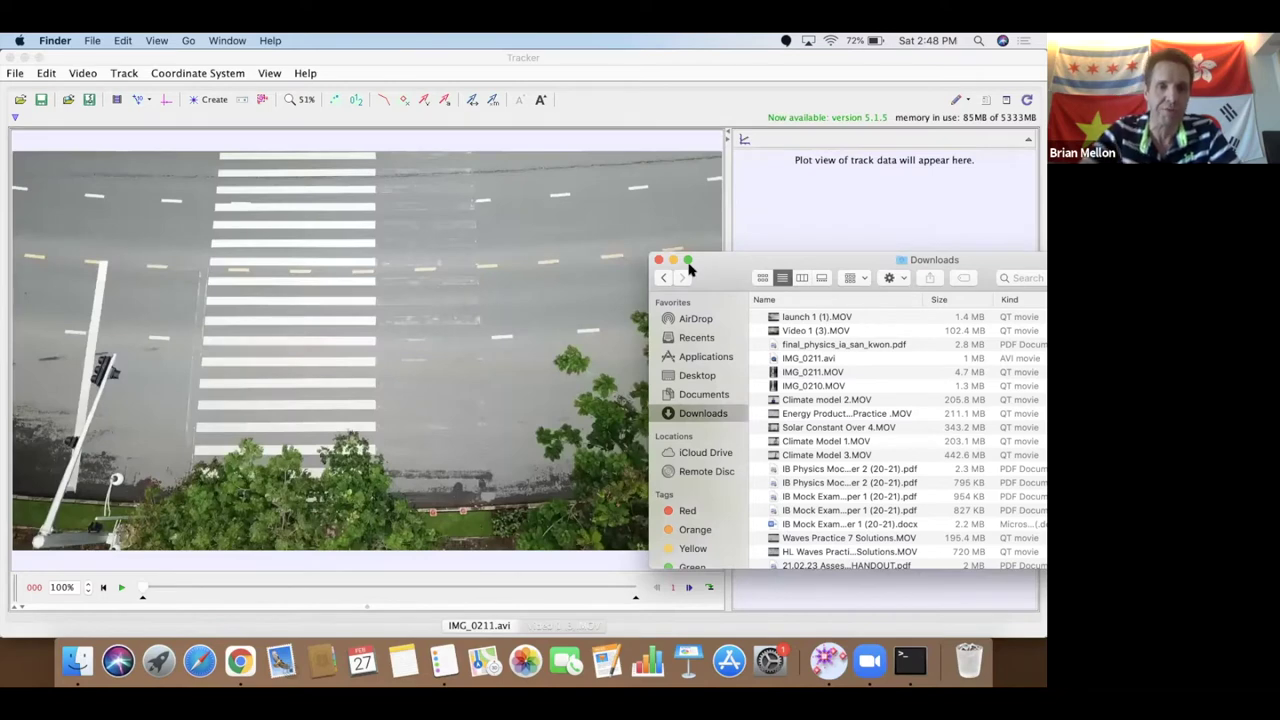
{"action": "left_click_drag", "start_coordinate": [757, 298], "coordinate": [434, 309]}
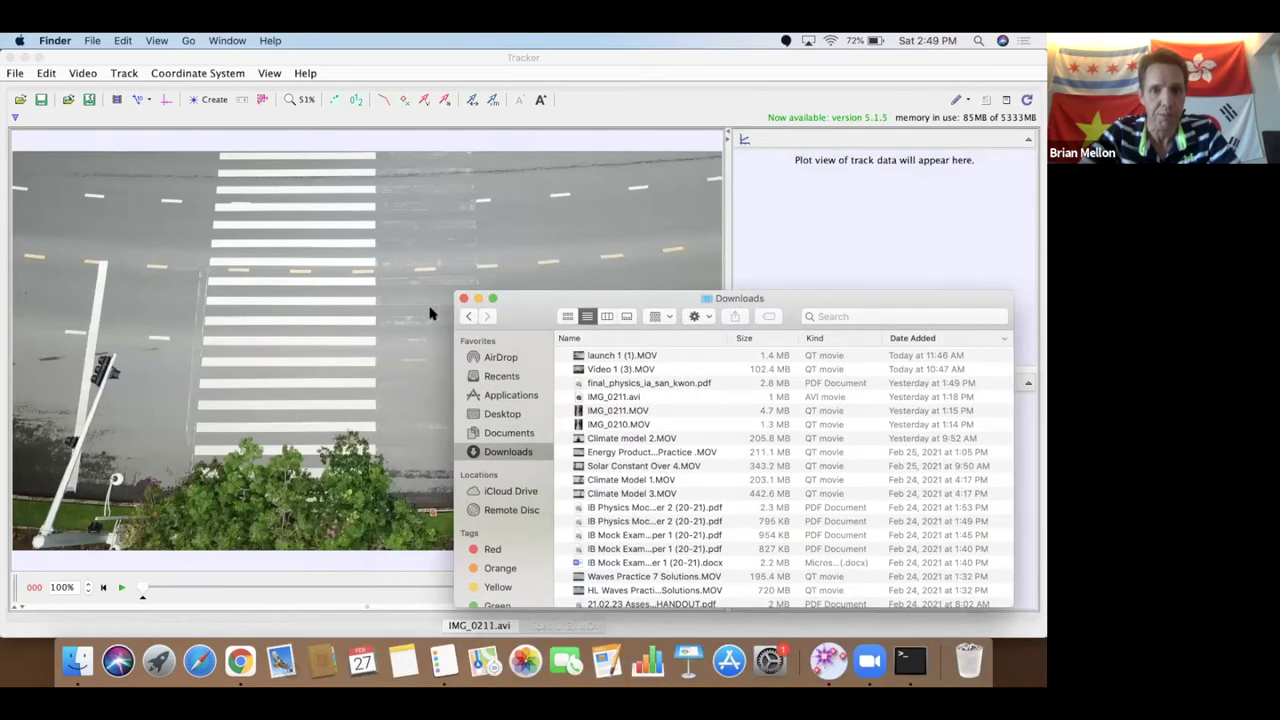
{"action": "left_click", "coordinate": [478, 298]}
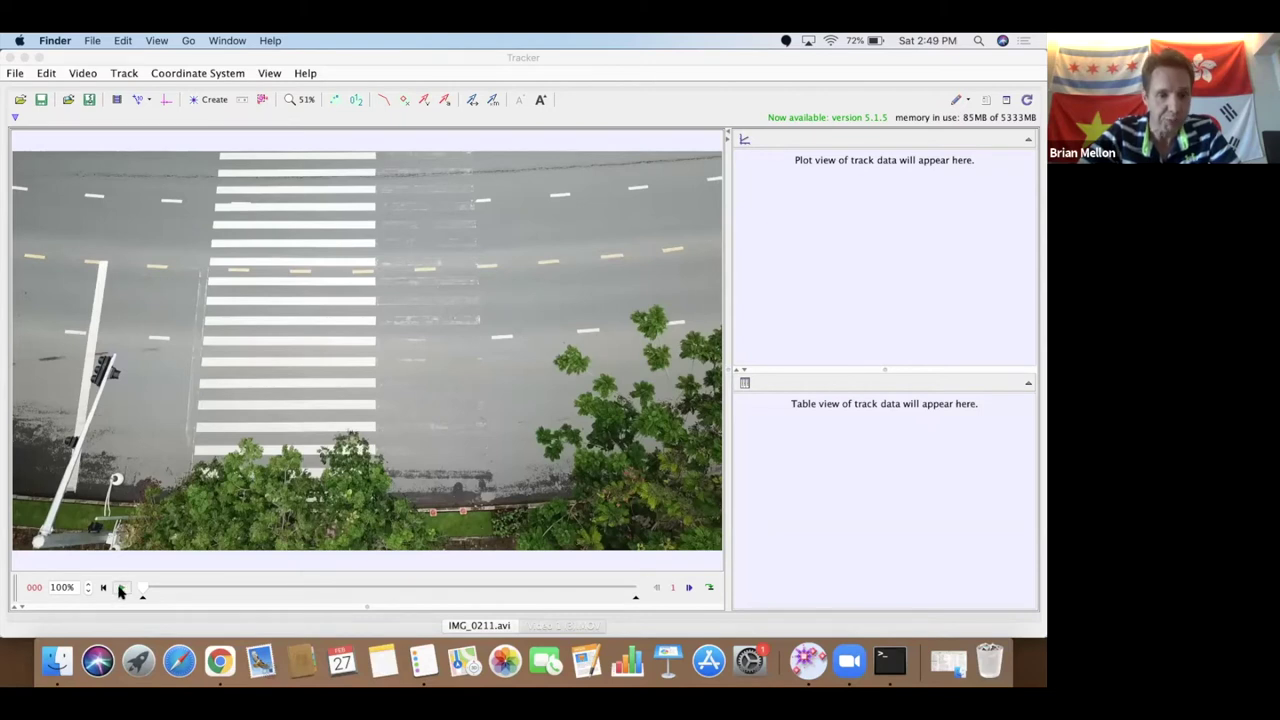
- Play the imported crosswalk video, pause it at frame 113, and minimize the Tracker window
{"action": "left_click", "coordinate": [120, 591]}
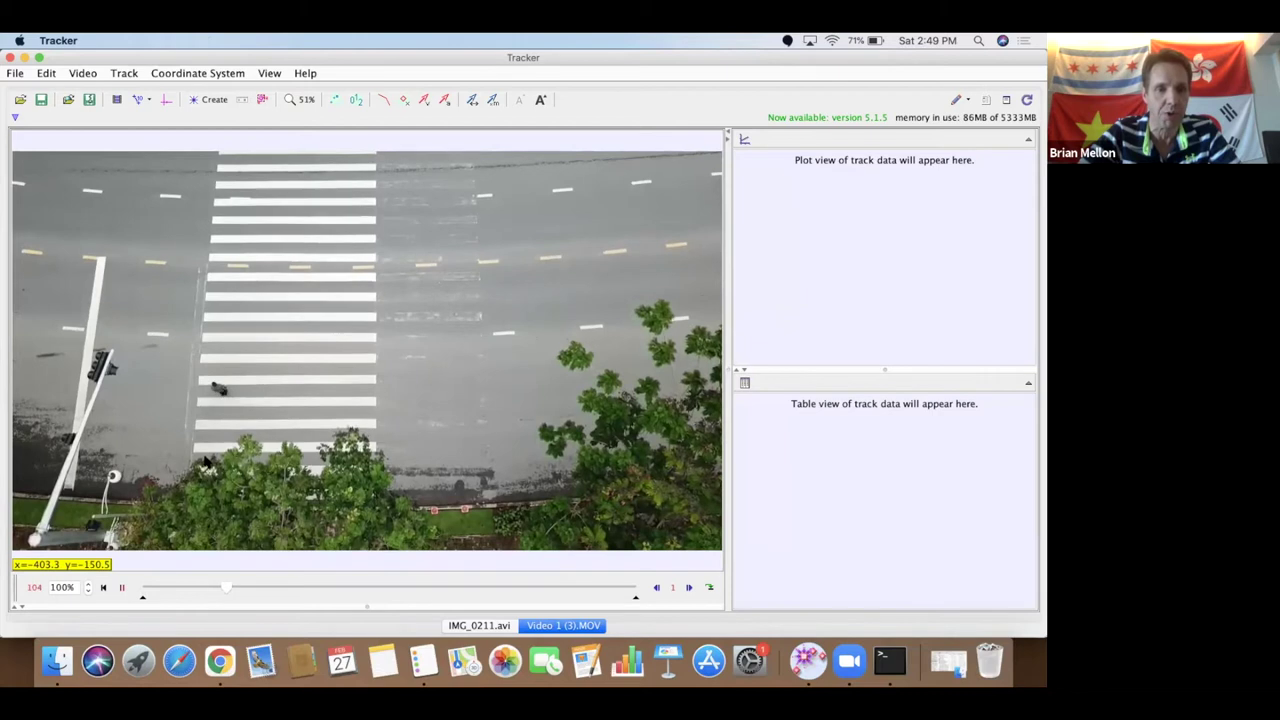
{"action": "left_click", "coordinate": [121, 588]}
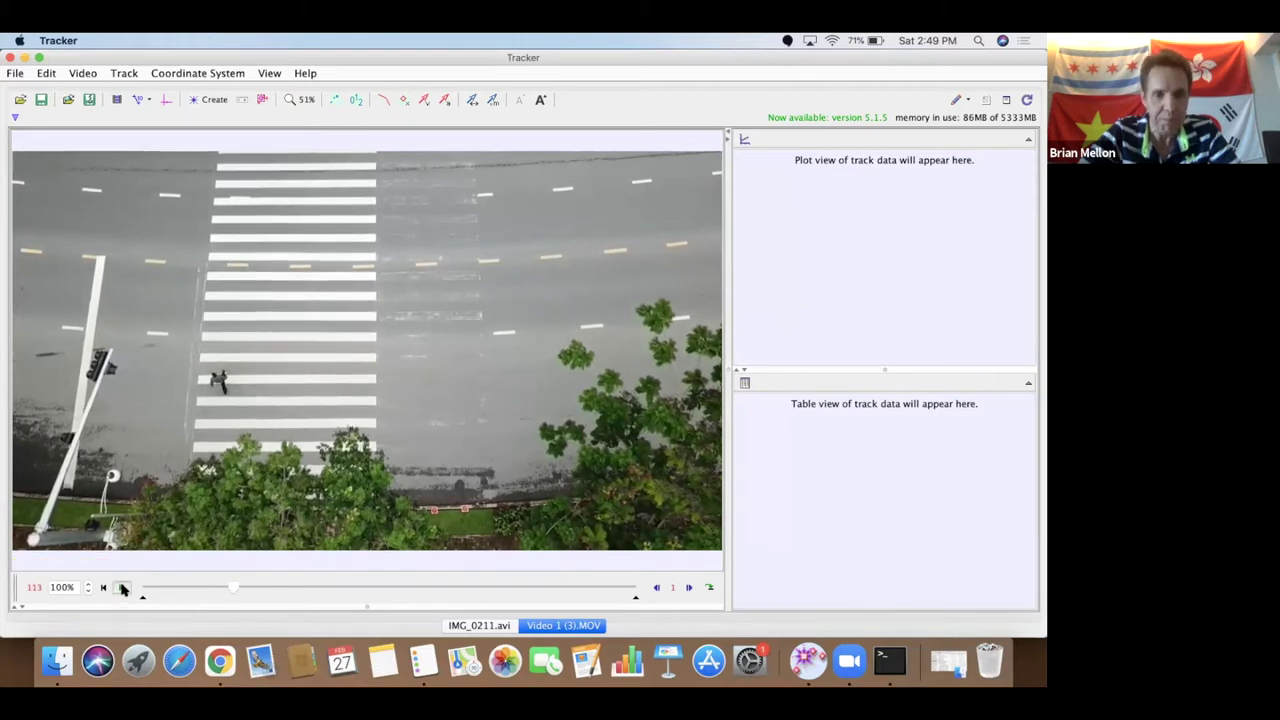
{"action": "left_click", "coordinate": [24, 57]}
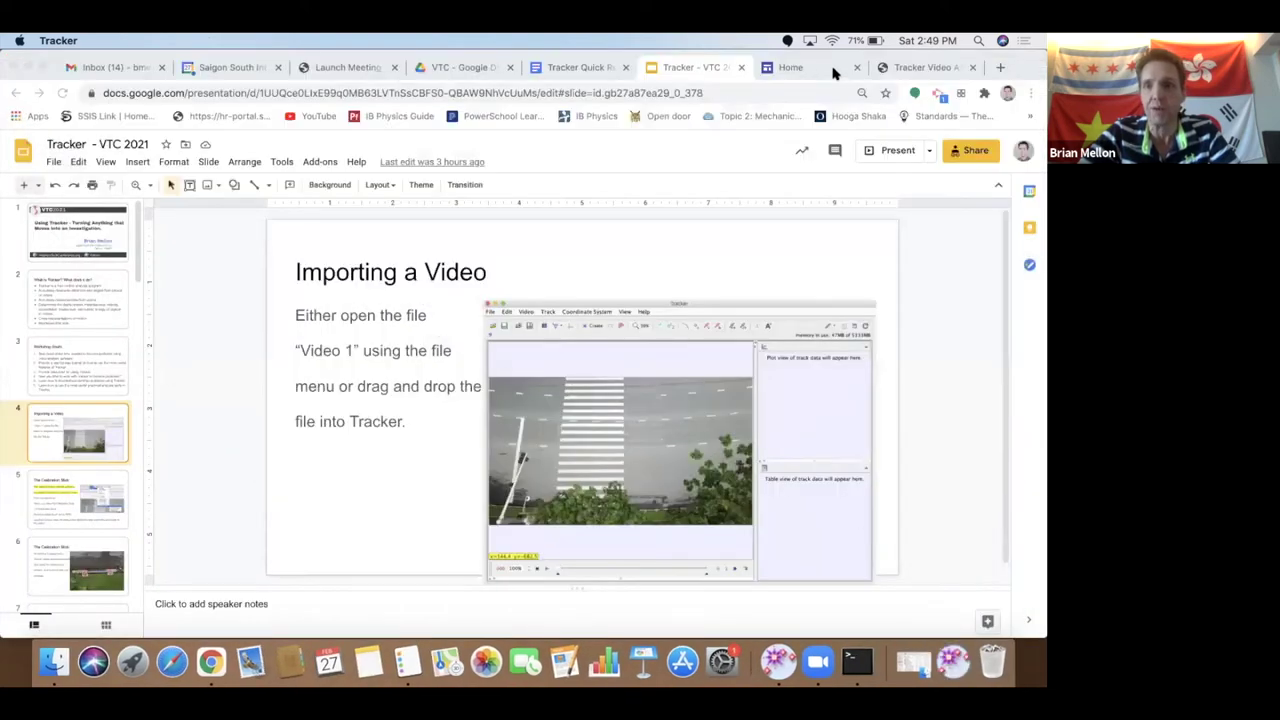
- Look over the download instructions and Tracker resources on the session's Home page in Chrome
{"action": "left_click", "coordinate": [833, 70]}
{"action": "scroll", "coordinate": [491, 430], "scroll_direction": "down", "scroll_amount": 4}
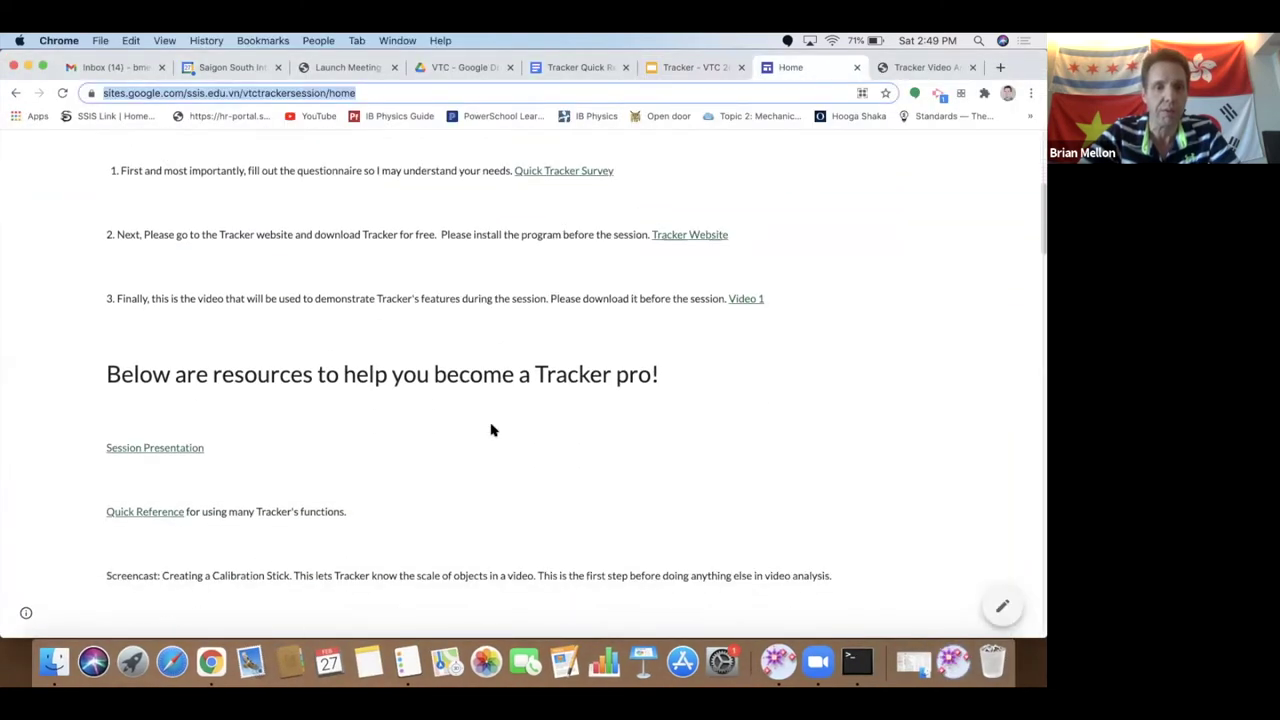
{"action": "scroll", "coordinate": [491, 430], "scroll_direction": "down", "scroll_amount": 3}
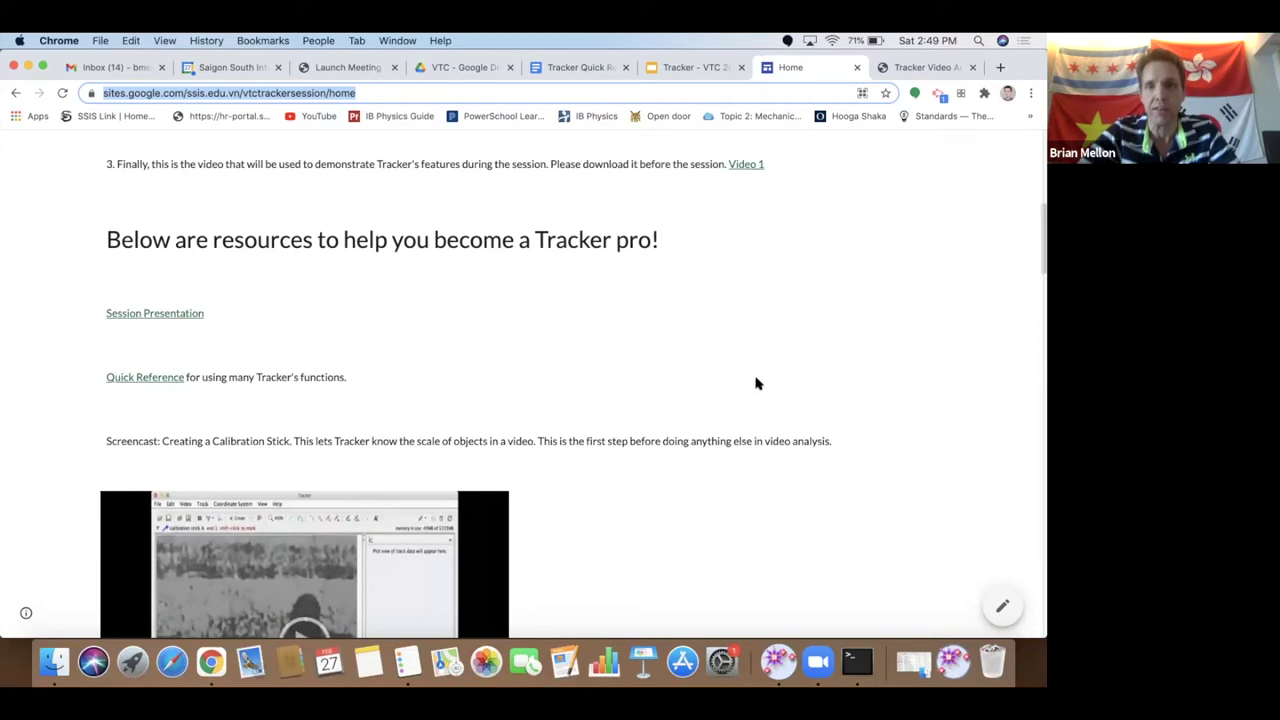
- Examine the Tracker Quick Reference Sheet from the tutorial links through calibration, measuring, object tracking and axes, and return to its beginning
{"action": "left_click", "coordinate": [543, 70]}
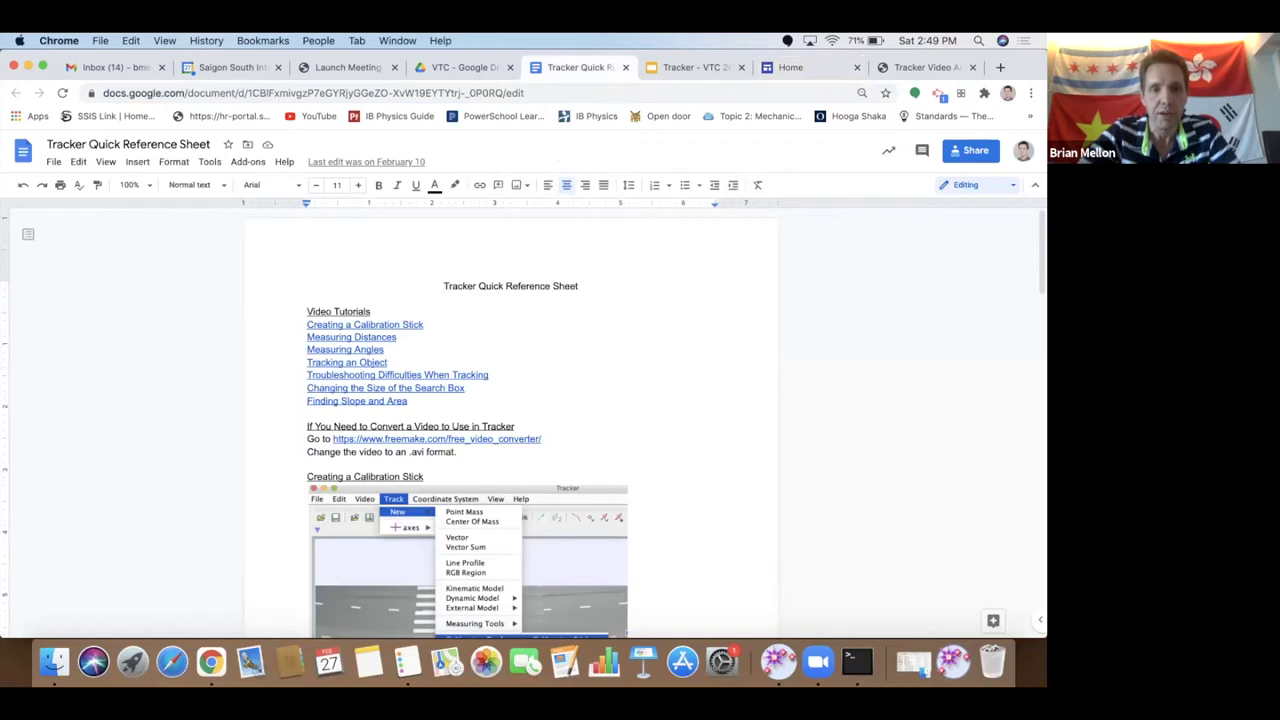
{"action": "scroll", "coordinate": [405, 477], "scroll_direction": "down", "scroll_amount": 2}
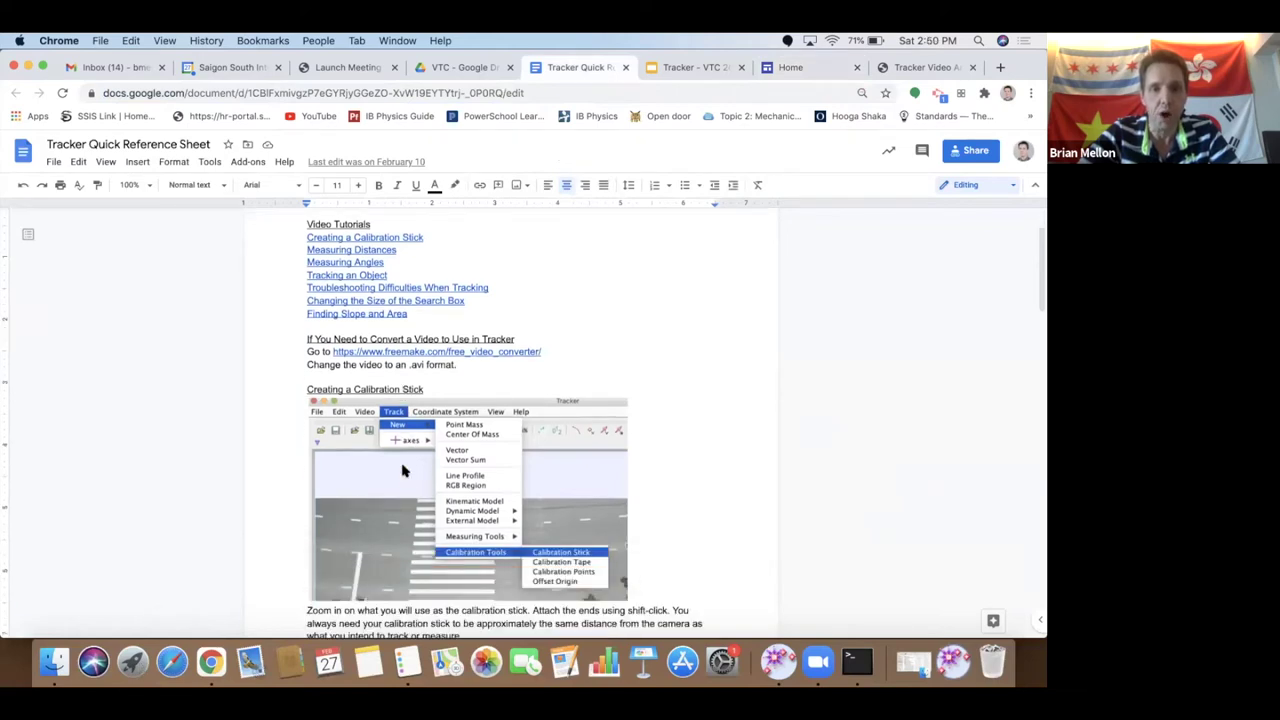
{"action": "scroll", "coordinate": [402, 392], "scroll_direction": "up", "scroll_amount": 2}
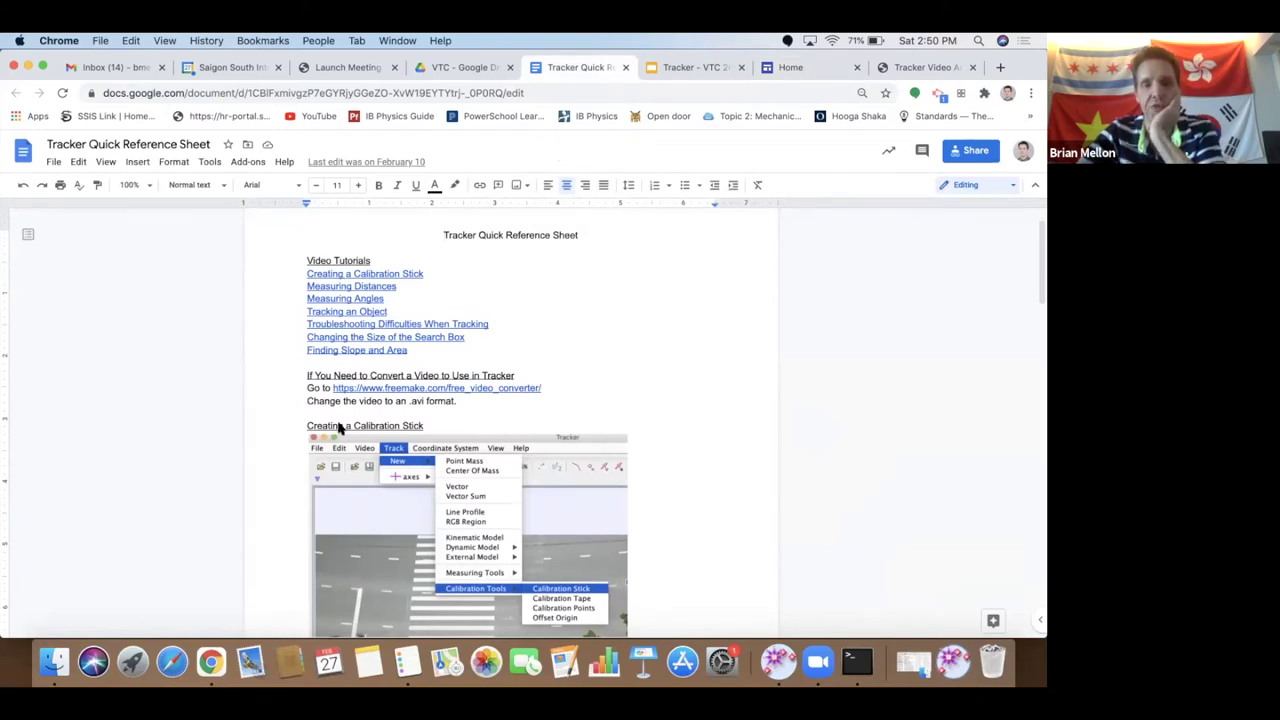
{"action": "scroll", "coordinate": [338, 427], "scroll_direction": "down", "scroll_amount": 3}
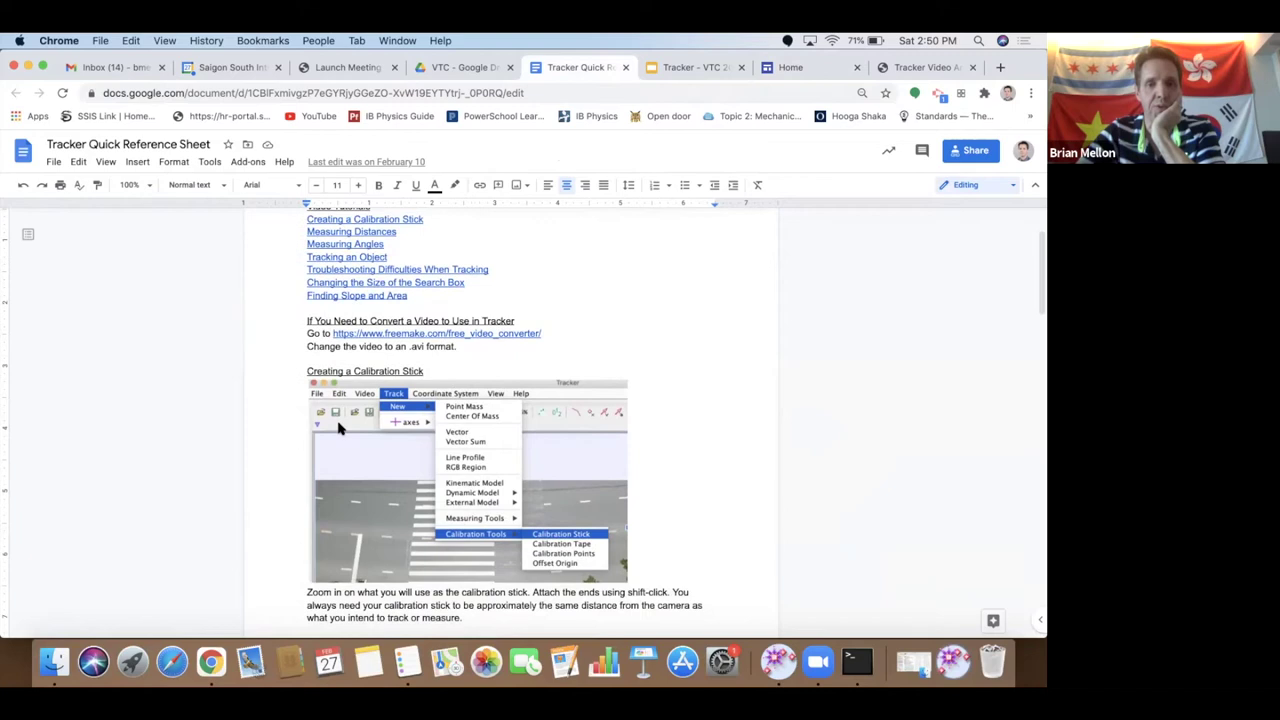
{"action": "scroll", "coordinate": [338, 427], "scroll_direction": "down", "scroll_amount": 2}
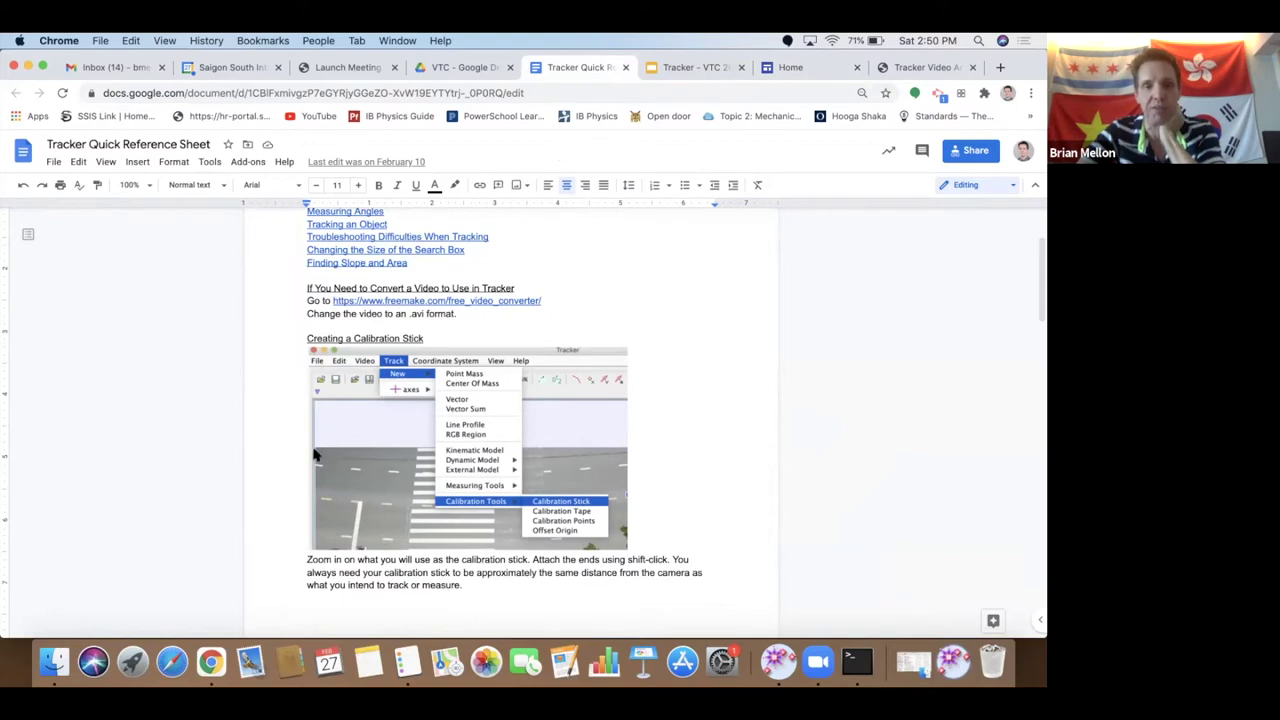
{"action": "scroll", "coordinate": [336, 447], "scroll_direction": "down", "scroll_amount": 10}
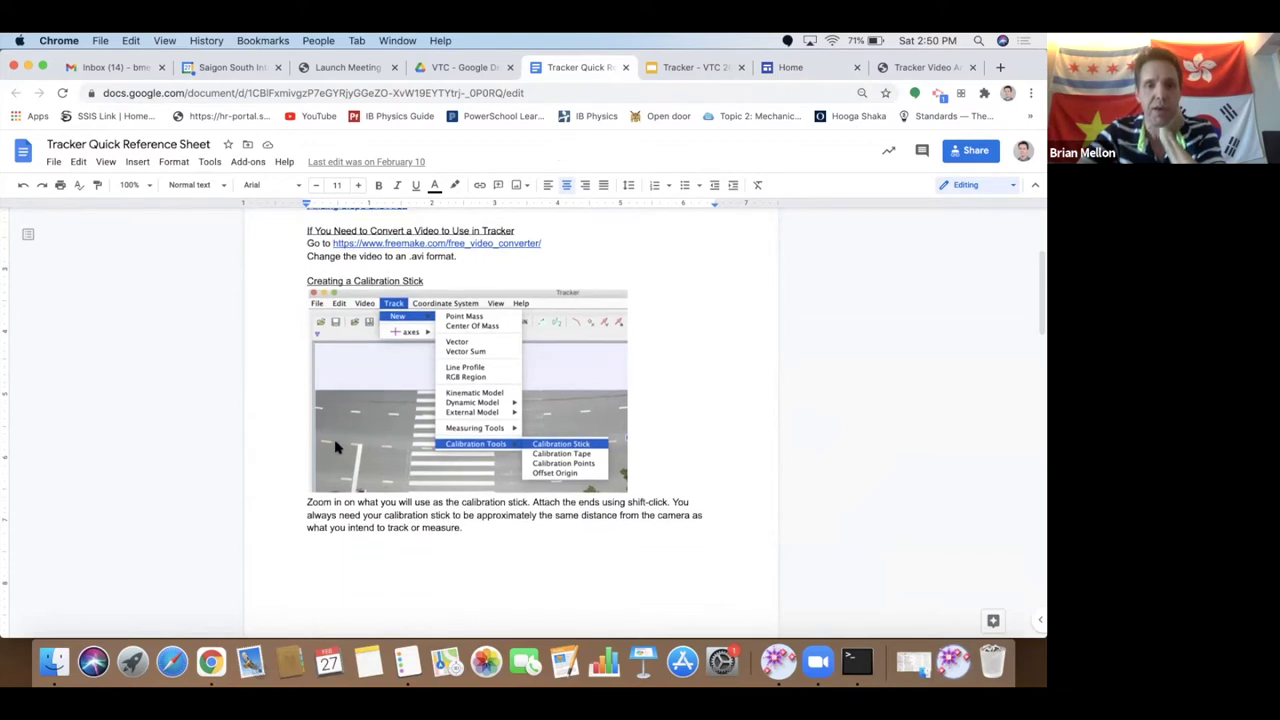
{"action": "scroll", "coordinate": [336, 447], "scroll_direction": "down", "scroll_amount": 2}
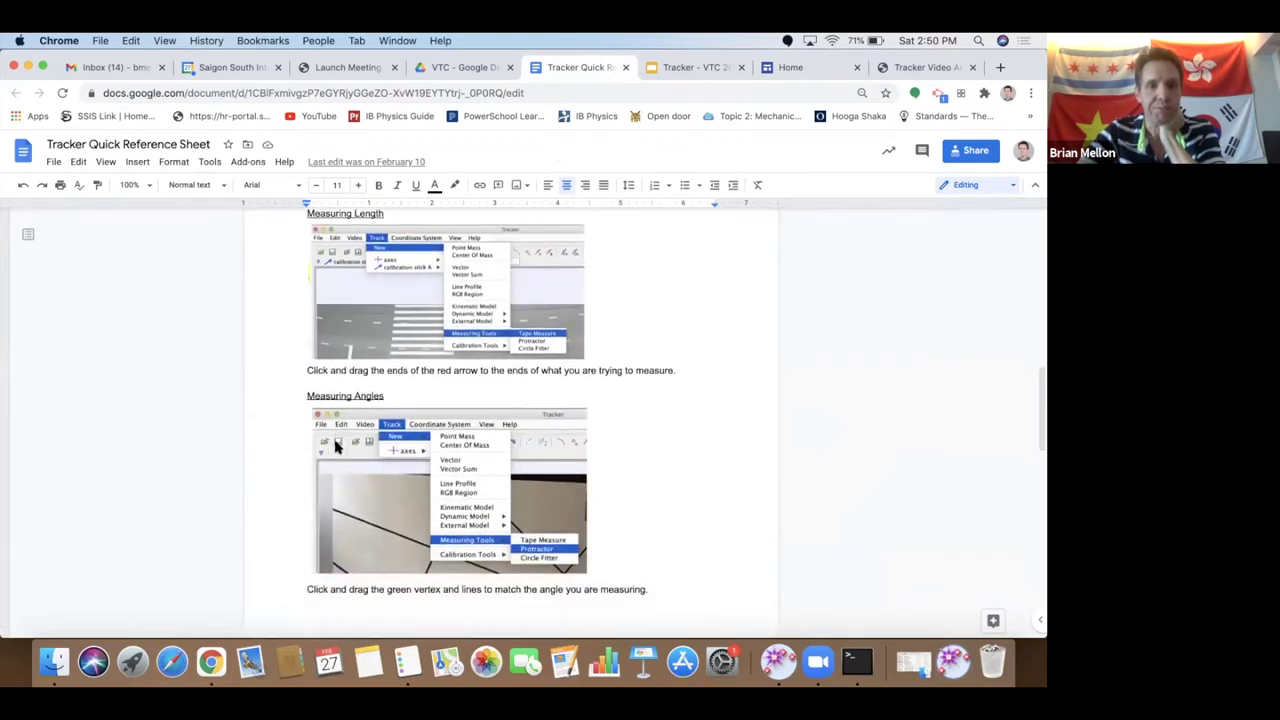
{"action": "scroll", "coordinate": [336, 447], "scroll_direction": "up", "scroll_amount": 1}
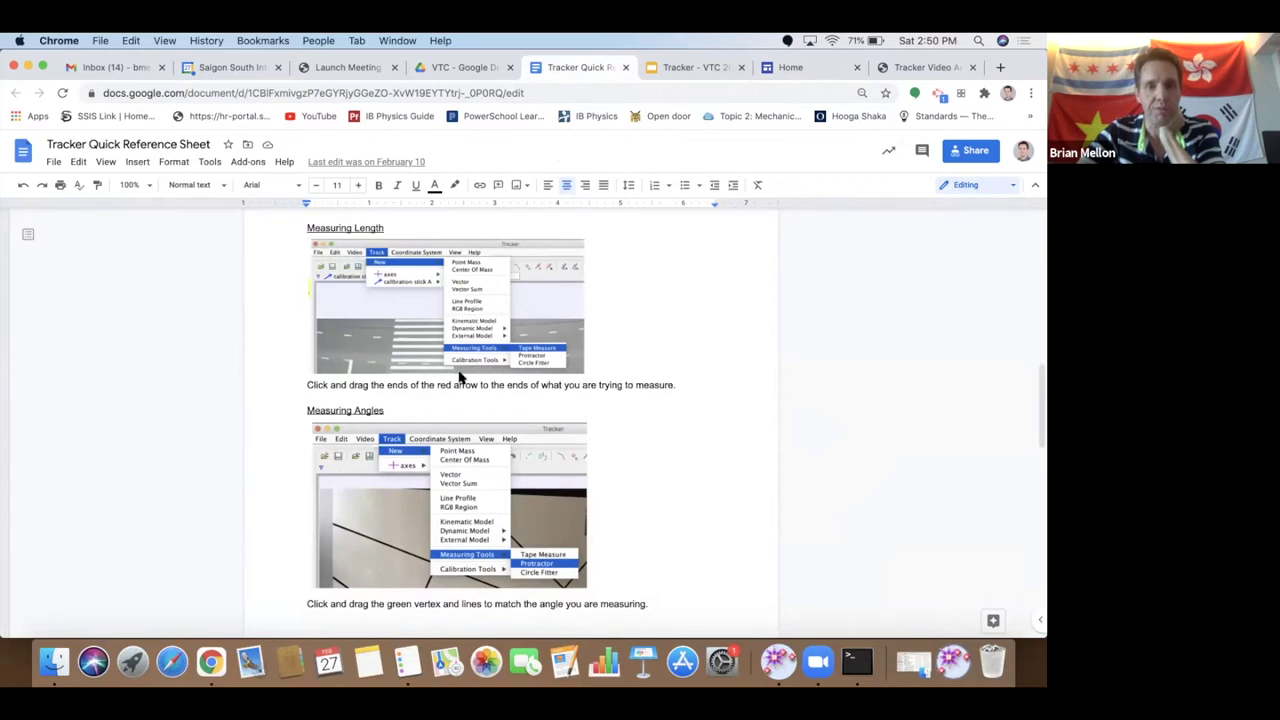
{"action": "scroll", "coordinate": [431, 496], "scroll_direction": "down", "scroll_amount": 2}
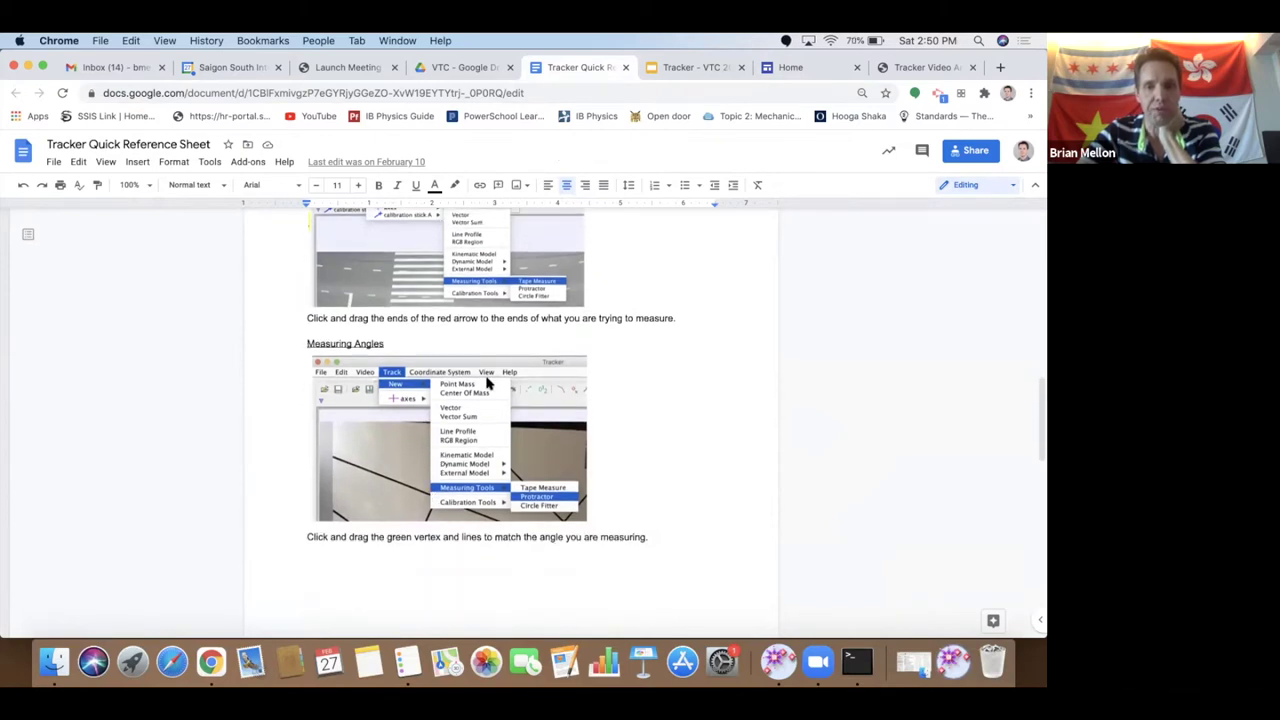
{"action": "scroll", "coordinate": [478, 468], "scroll_direction": "down", "scroll_amount": 6}
{"action": "scroll", "coordinate": [480, 460], "scroll_direction": "down", "scroll_amount": 10}
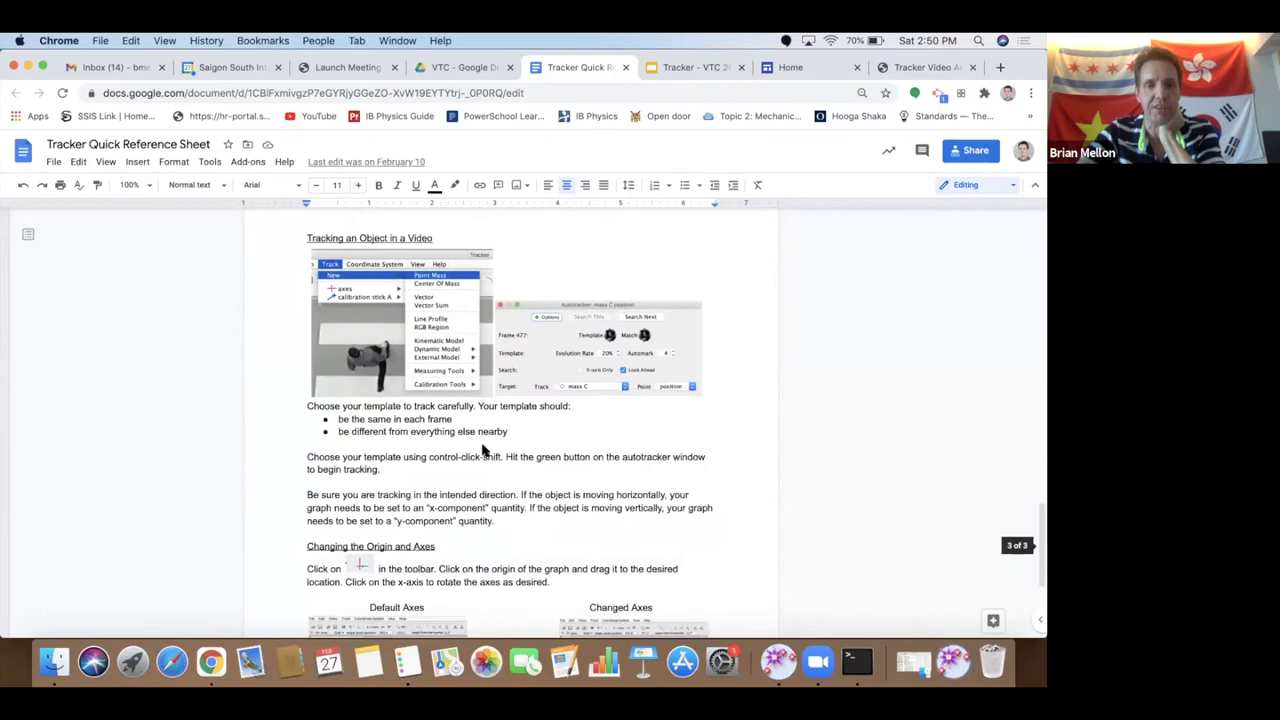
{"action": "scroll", "coordinate": [484, 450], "scroll_direction": "down", "scroll_amount": 6}
{"action": "scroll", "coordinate": [482, 450], "scroll_direction": "up", "scroll_amount": 20}
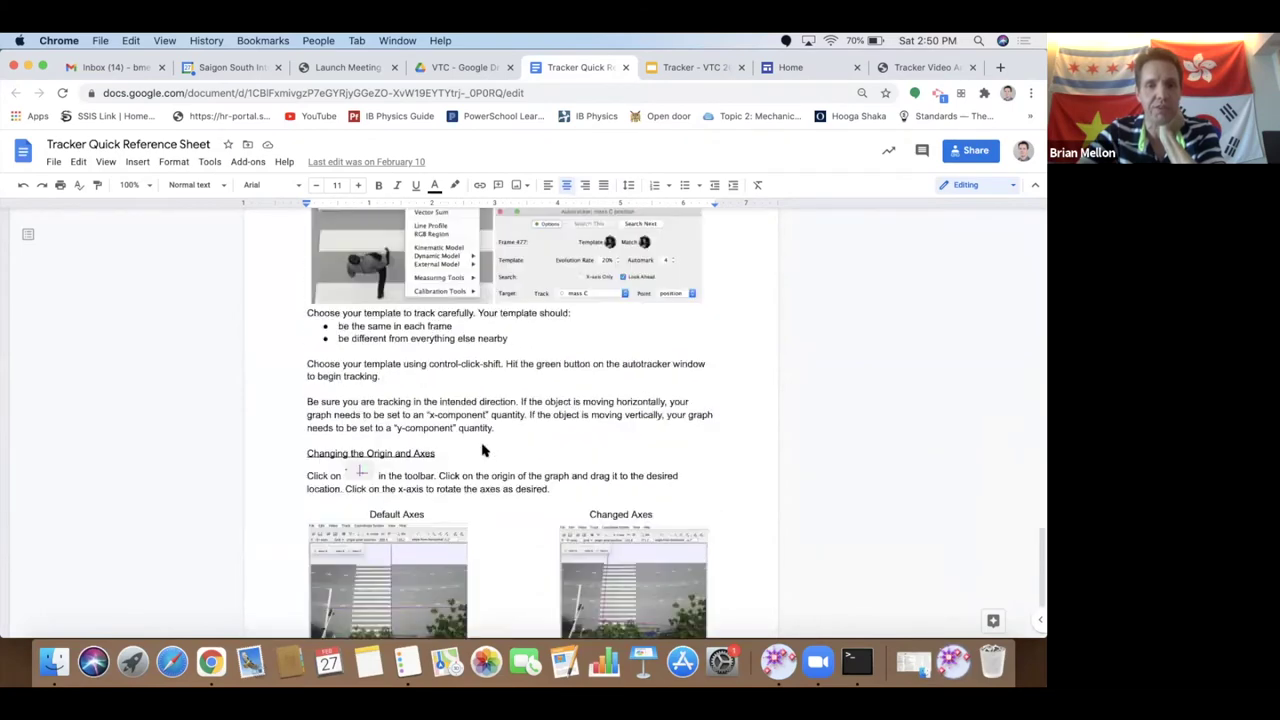
{"action": "scroll", "coordinate": [482, 450], "scroll_direction": "up", "scroll_amount": 6}
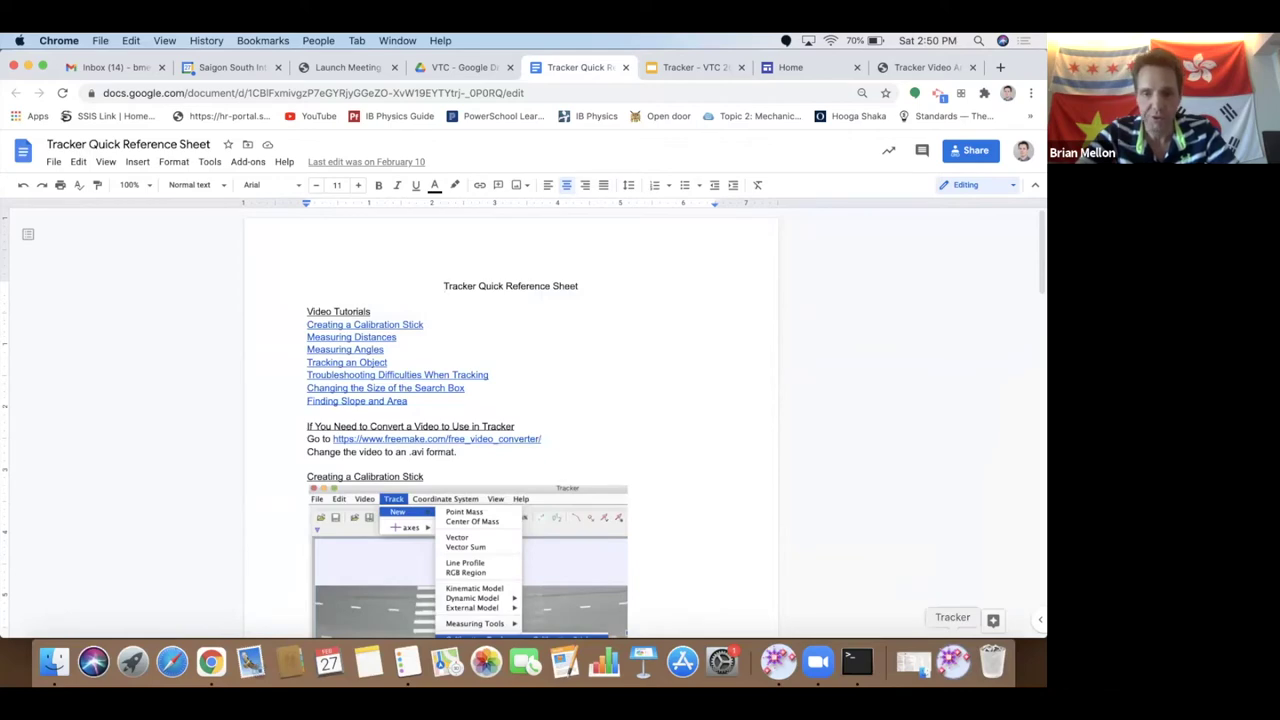
- Switch to Tracker and add a calibration stick along the white line between the facing edges of the two red cone markers
{"action": "left_click", "coordinate": [952, 662]}
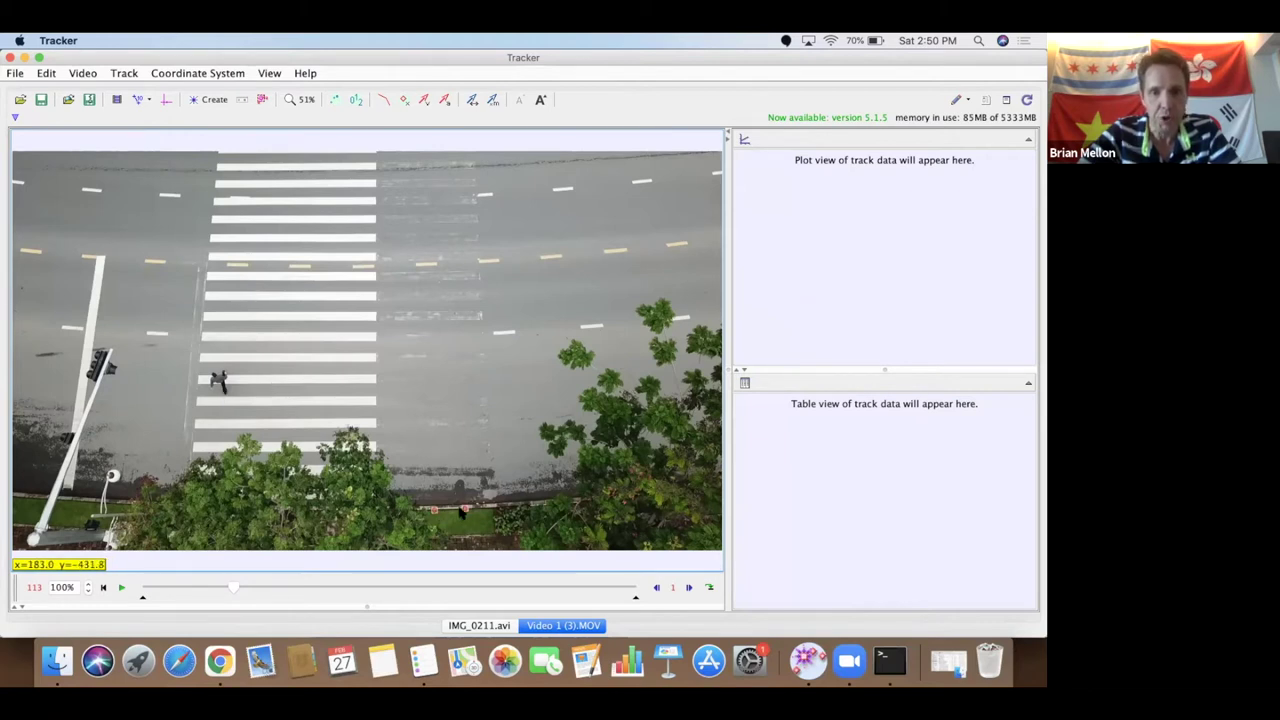
{"action": "left_click", "coordinate": [296, 98]}
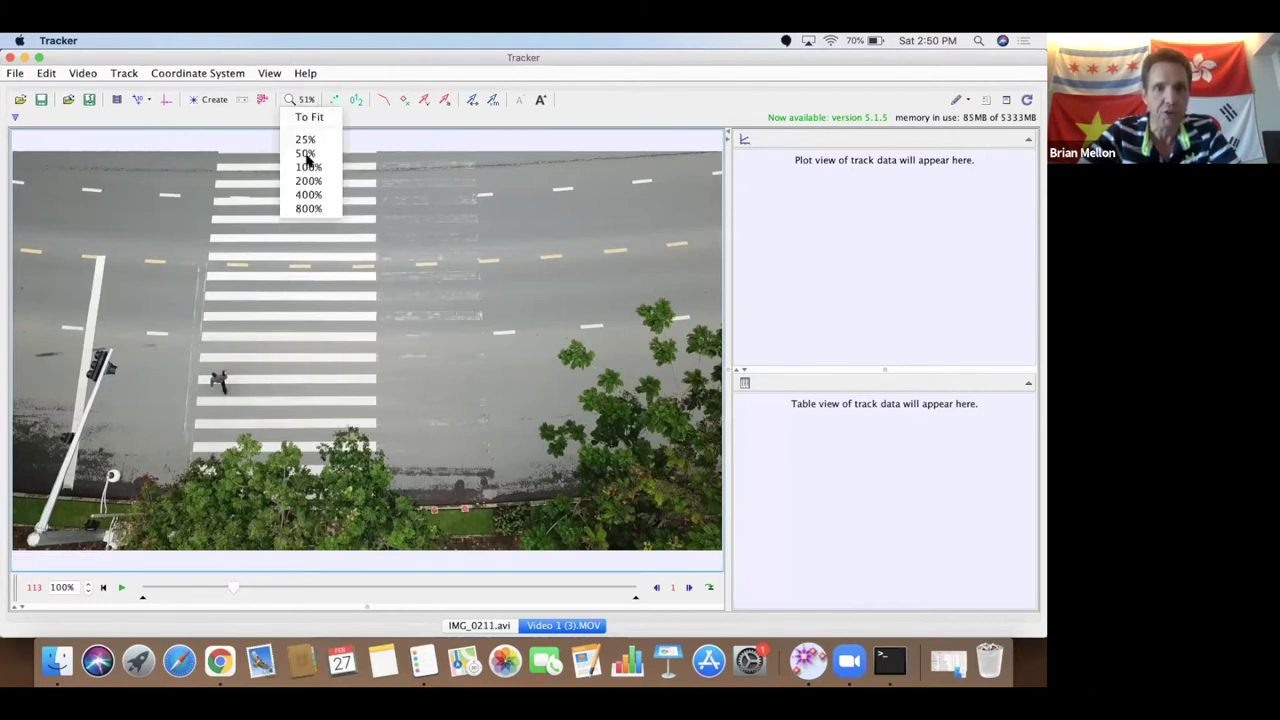
{"action": "left_click", "coordinate": [308, 194]}
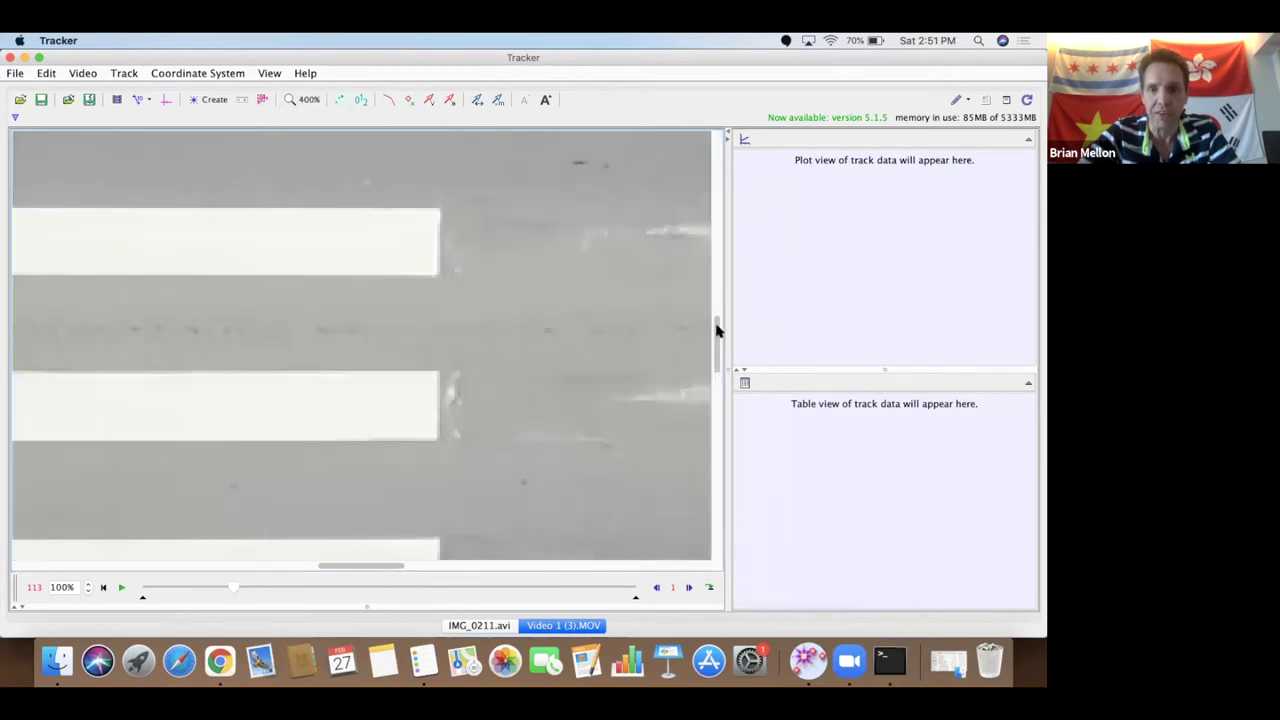
{"action": "left_click_drag", "start_coordinate": [716, 330], "coordinate": [716, 492]}
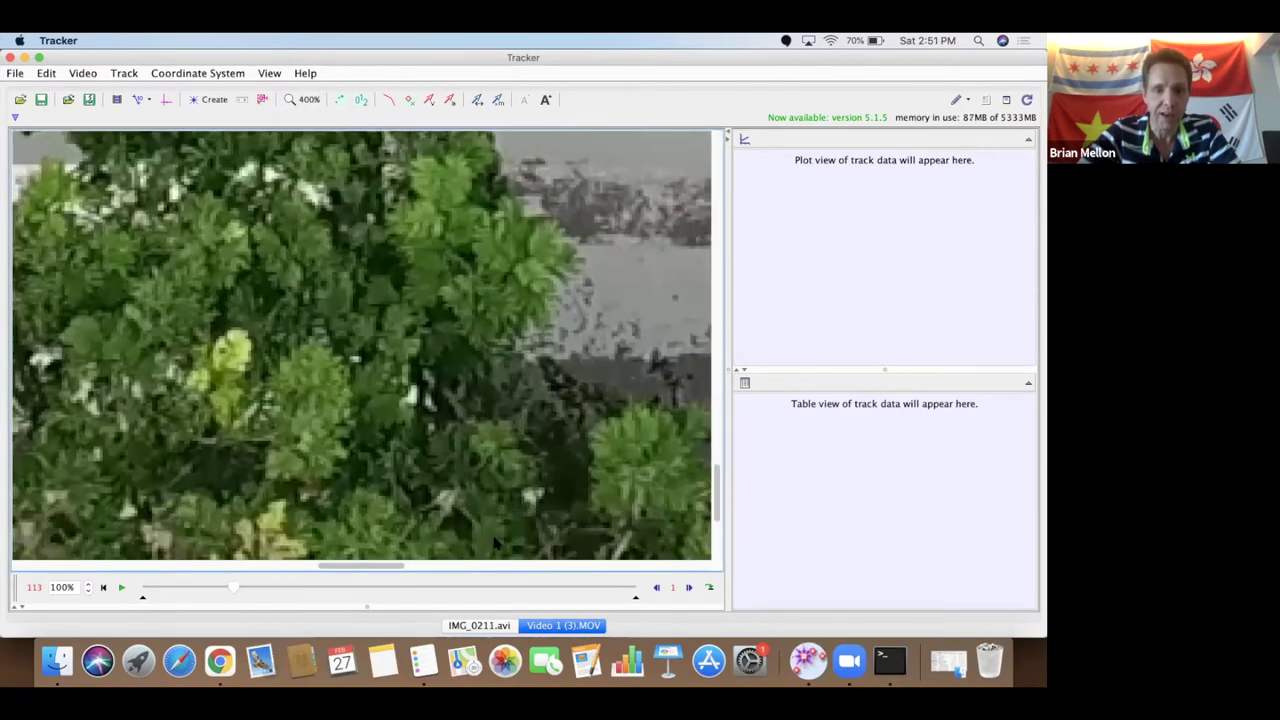
{"action": "left_click", "coordinate": [442, 566]}
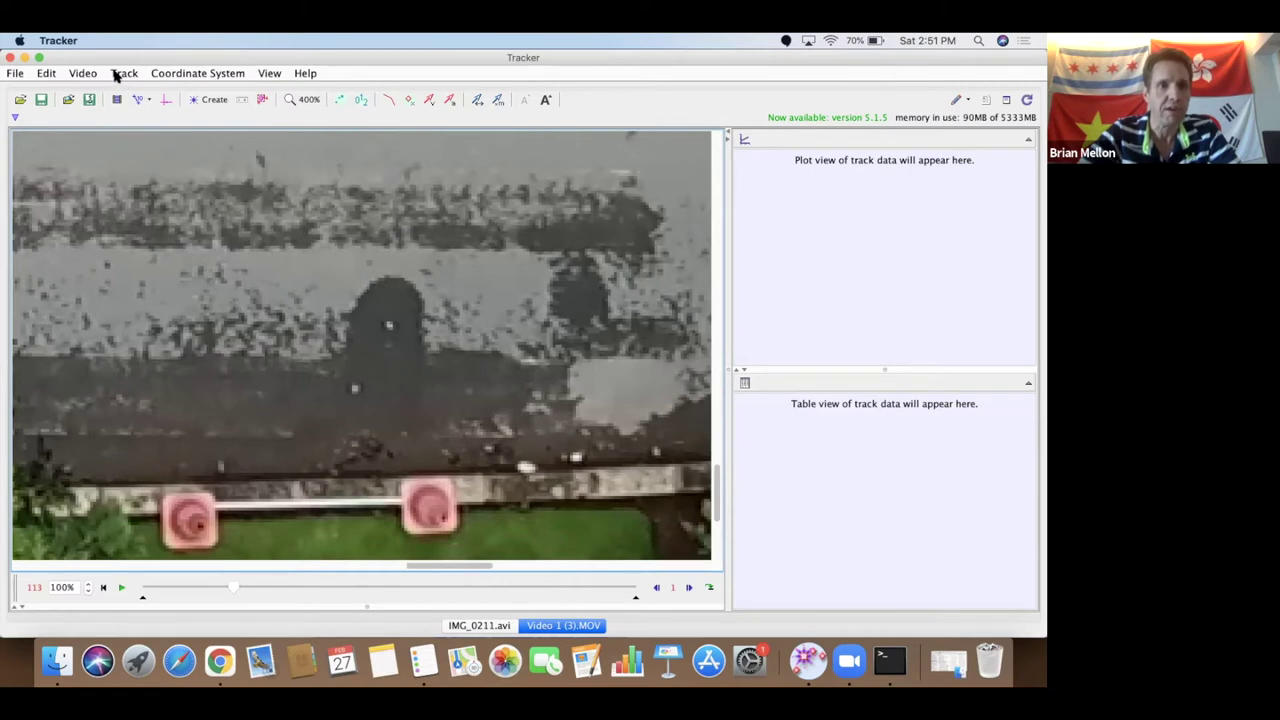
{"action": "left_click", "coordinate": [116, 76]}
{"action": "mouse_move", "coordinate": [128, 90]}
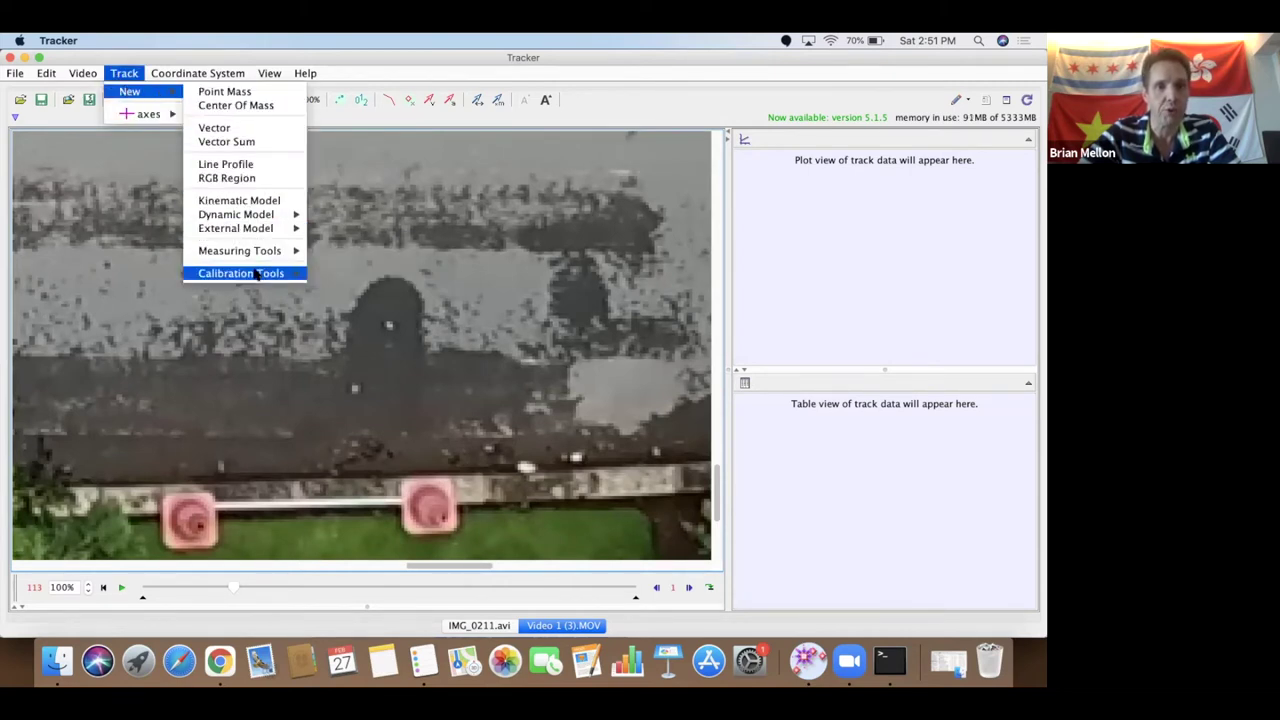
{"action": "mouse_move", "coordinate": [260, 274]}
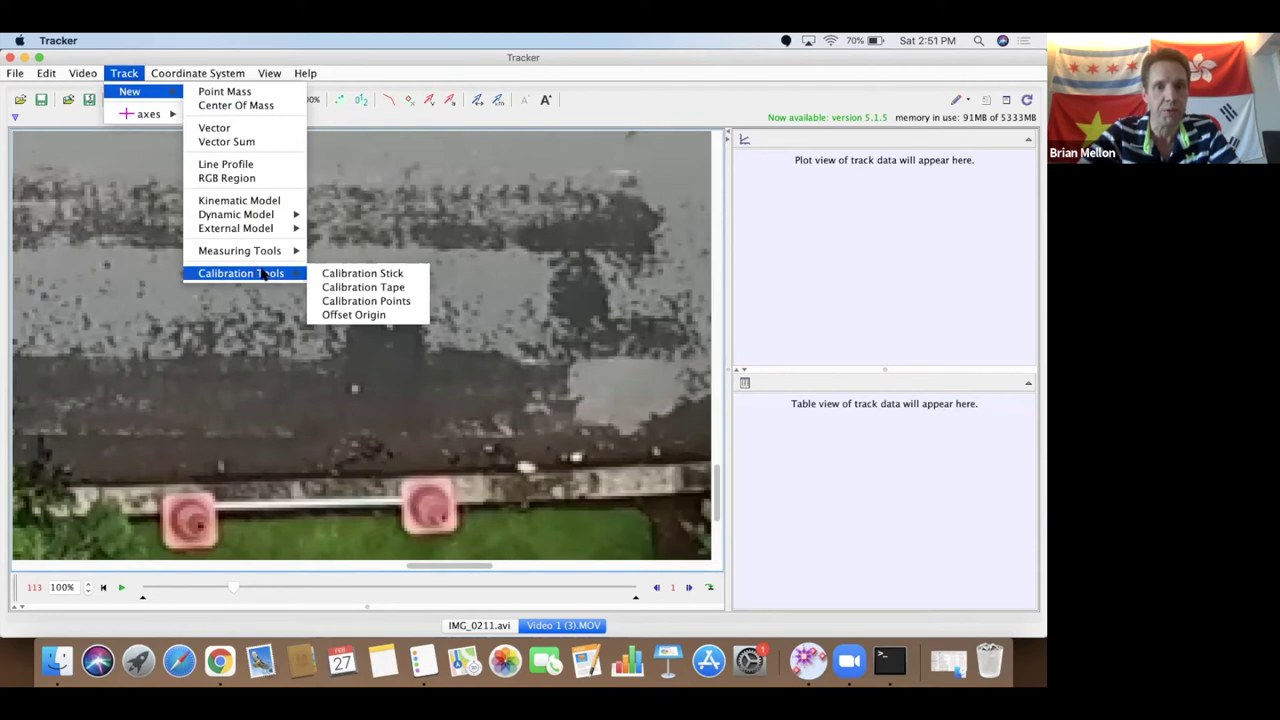
{"action": "left_click", "coordinate": [350, 276]}
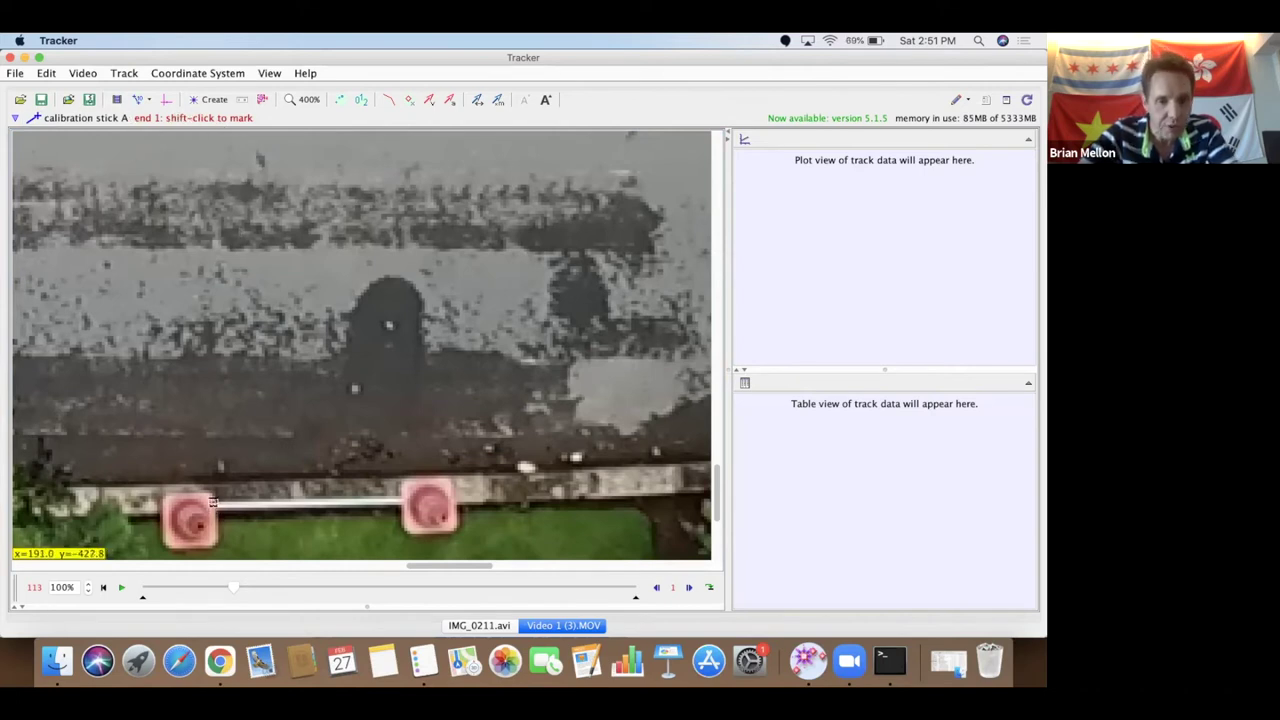
{"action": "left_click", "coordinate": [212, 505], "text": "shift"}
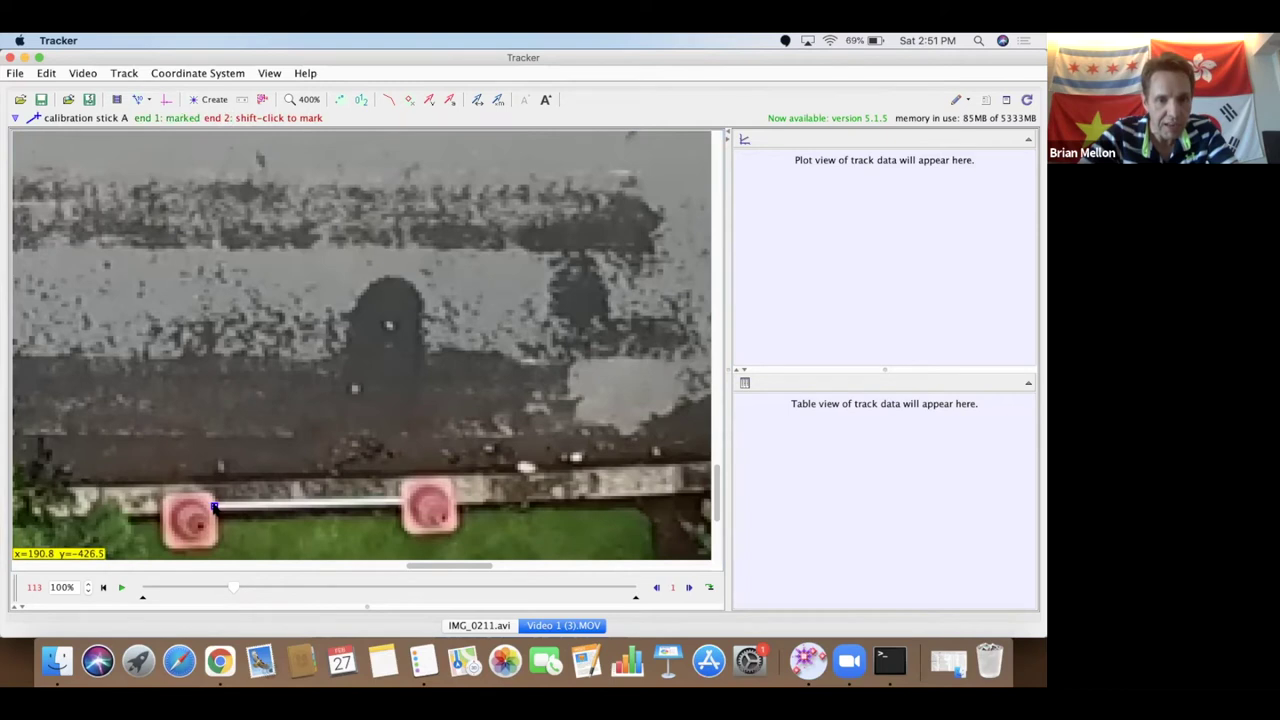
{"action": "left_click", "coordinate": [401, 505], "text": "shift"}
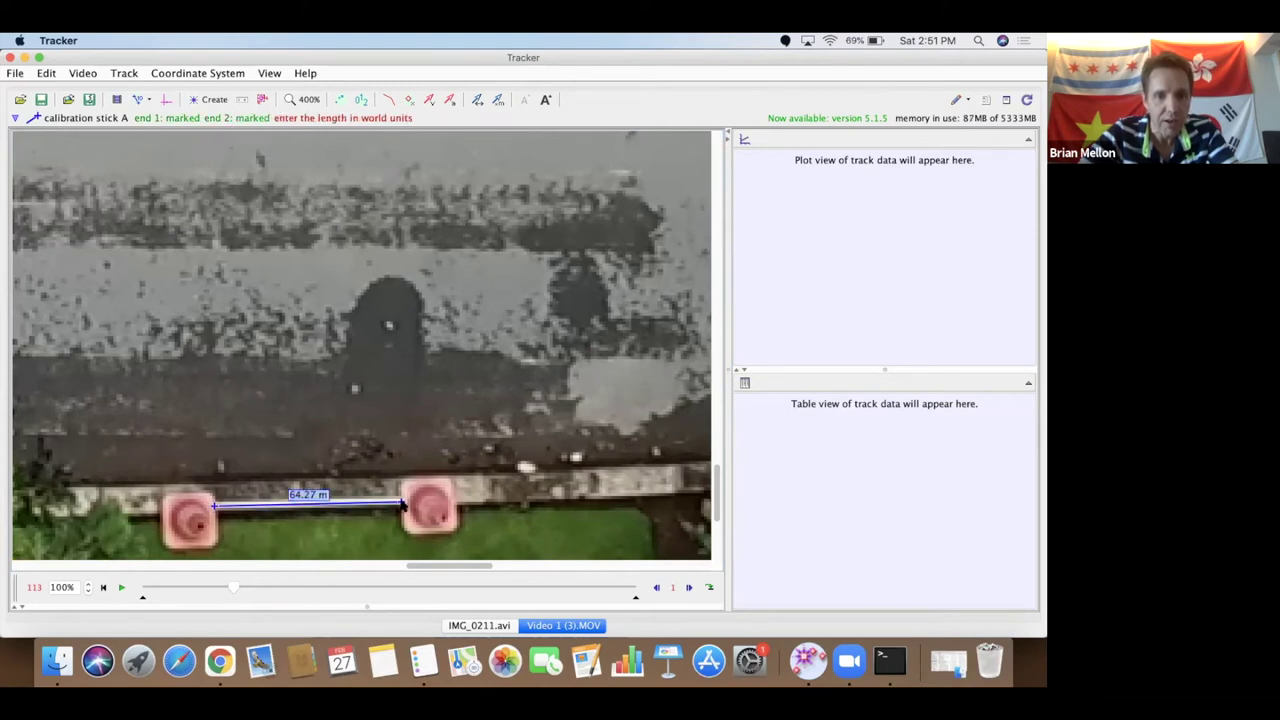
- Set the calibration stick between the two cones to a length of 1.00 m
{"action": "left_click", "coordinate": [299, 495]}
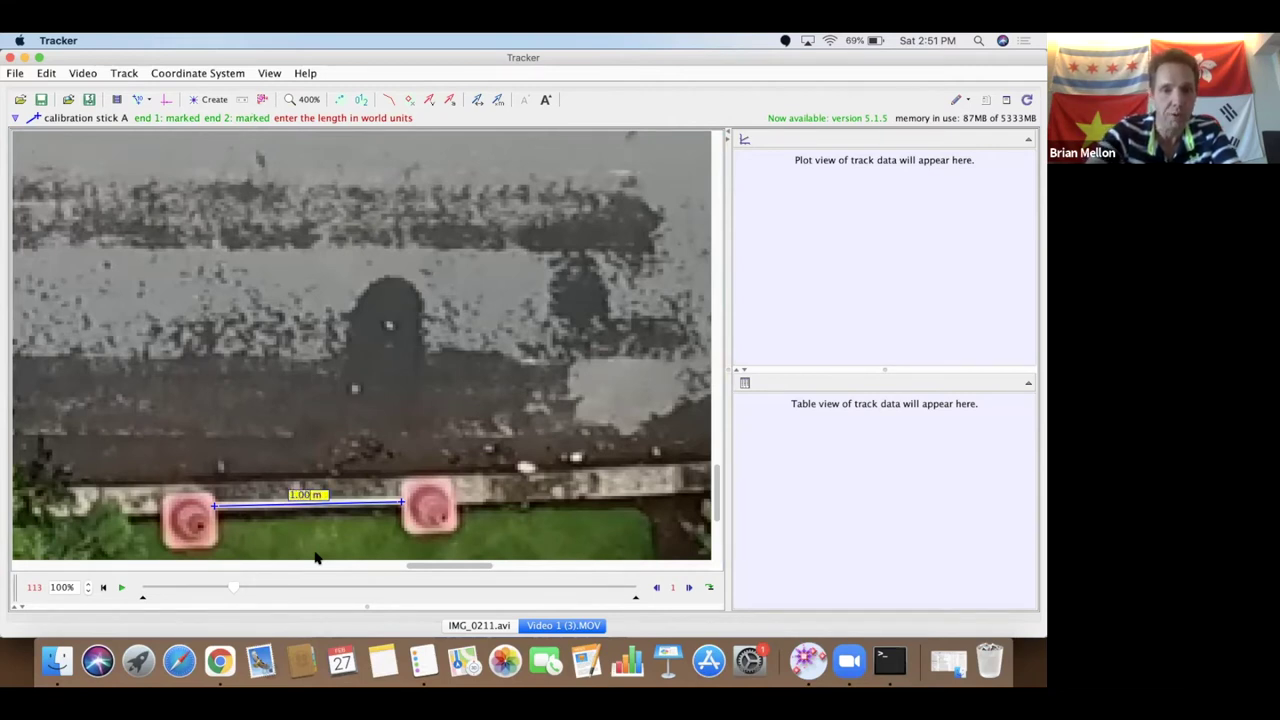
{"action": "left_click", "coordinate": [315, 558]}
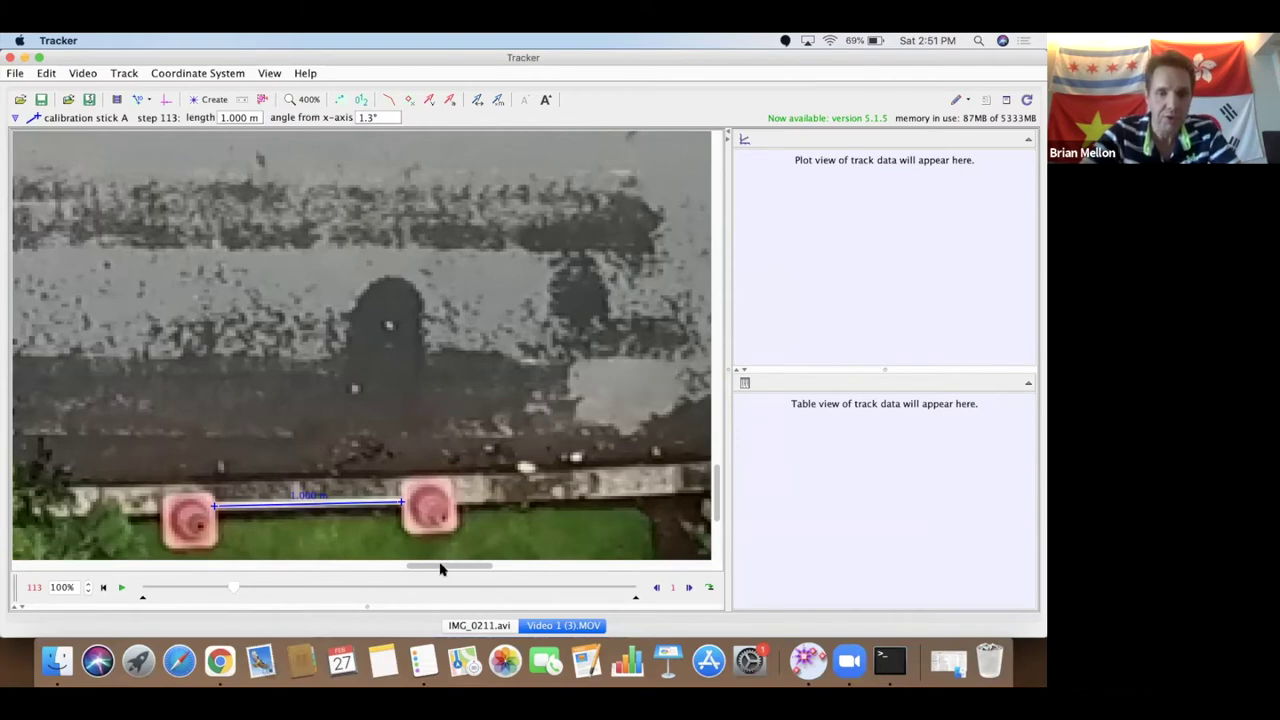
- Show the crosswalk video at 100% magnification and move it back to frame 40
{"action": "left_click_drag", "start_coordinate": [440, 568], "coordinate": [278, 590]}
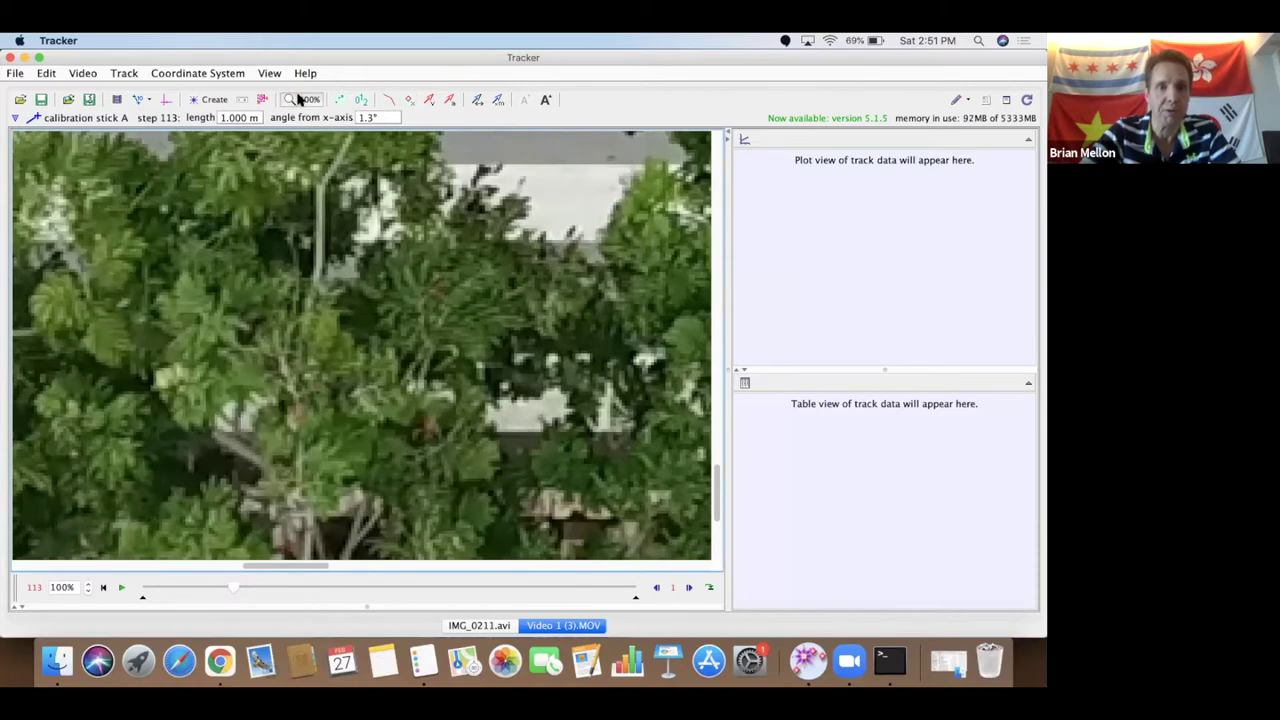
{"action": "left_click", "coordinate": [297, 99]}
{"action": "left_click", "coordinate": [307, 174]}
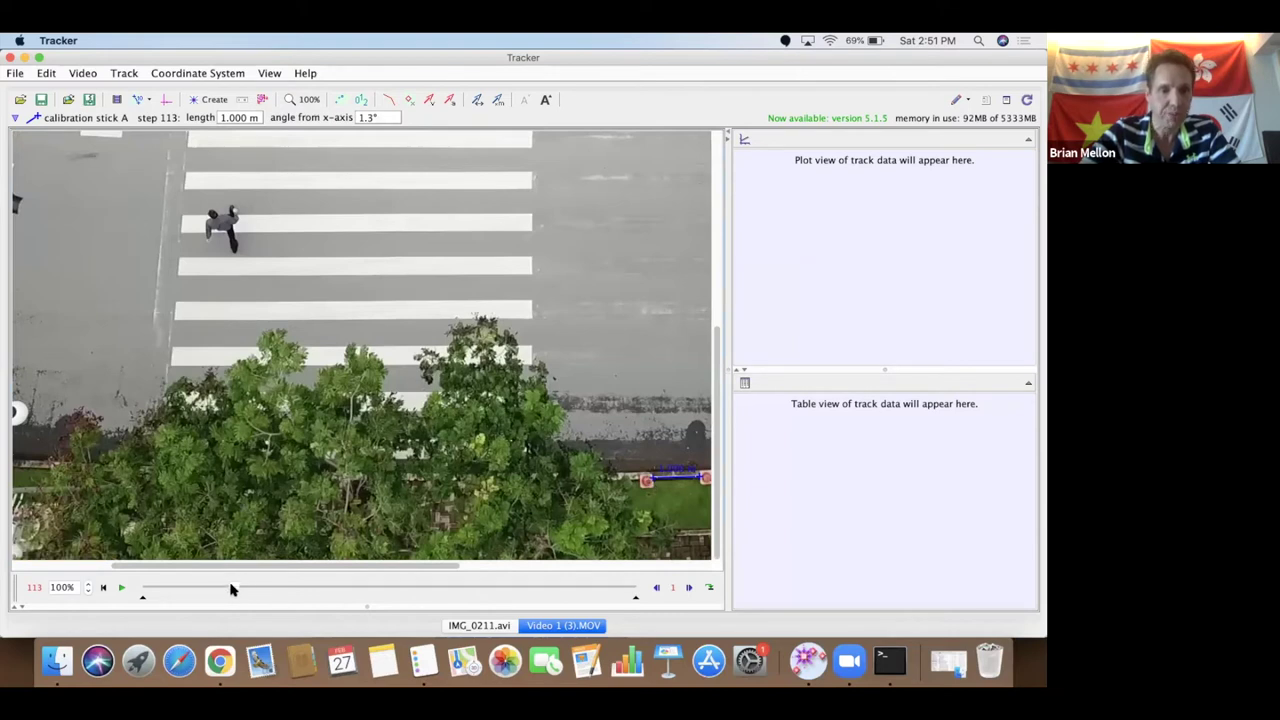
{"action": "left_click", "coordinate": [175, 587]}
{"action": "left_click", "coordinate": [175, 587]}
{"action": "left_click", "coordinate": [172, 587]}
{"action": "left_click_drag", "start_coordinate": [714, 418], "coordinate": [706, 324]}
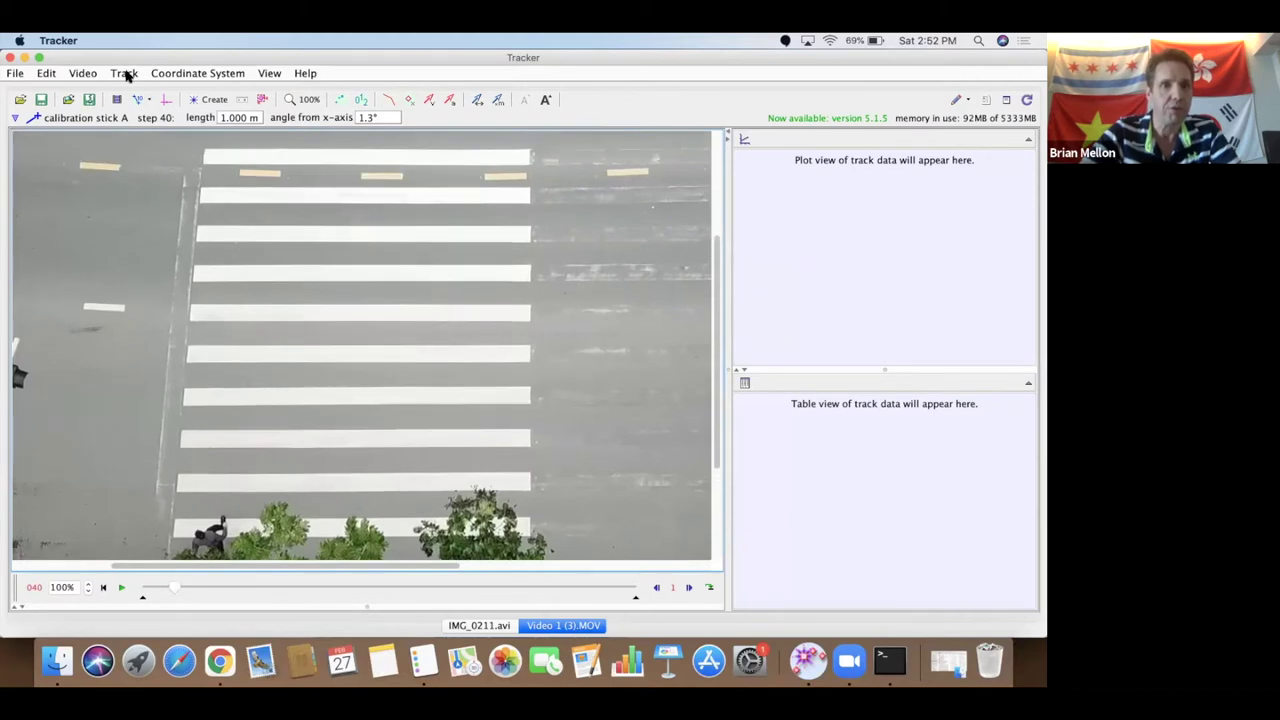
- Add a tape measure and measure the length of a white crosswalk stripe near the middle from end to end
{"action": "left_click", "coordinate": [124, 73]}
{"action": "mouse_move", "coordinate": [133, 91]}
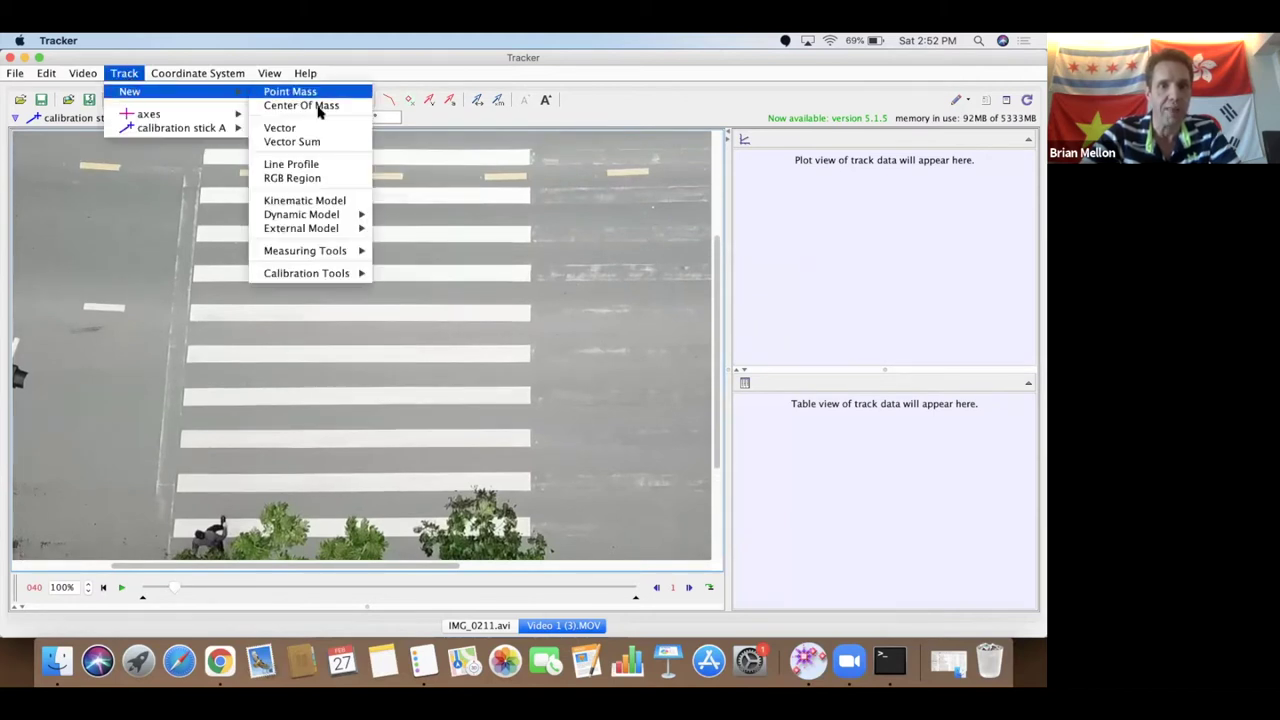
{"action": "mouse_move", "coordinate": [331, 252]}
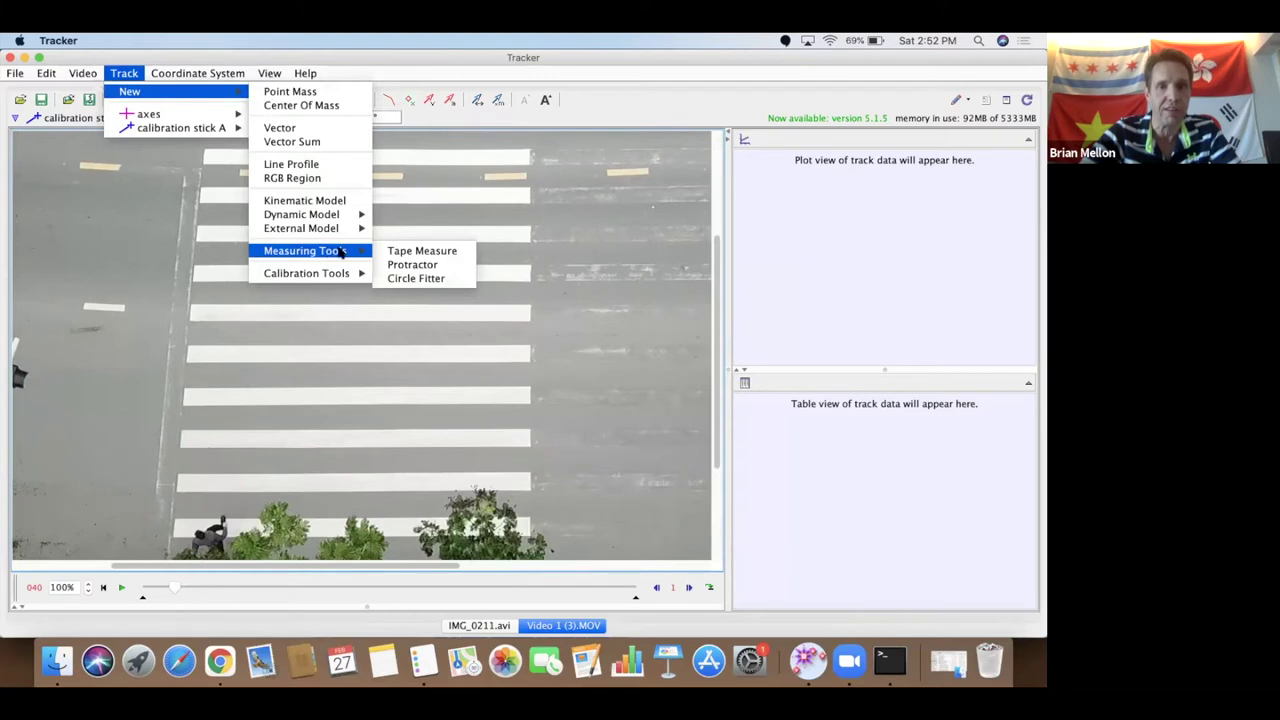
{"action": "left_click", "coordinate": [404, 254]}
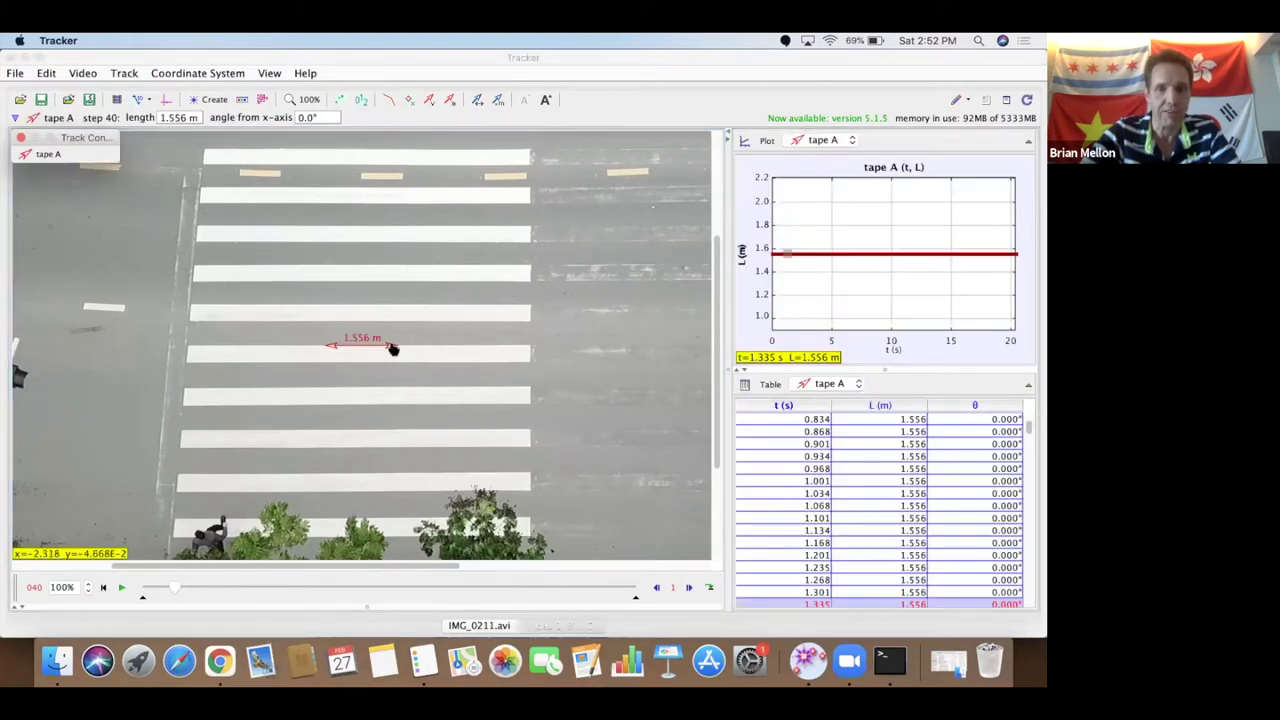
{"action": "left_click", "coordinate": [393, 349]}
{"action": "left_click_drag", "start_coordinate": [393, 349], "coordinate": [529, 346]}
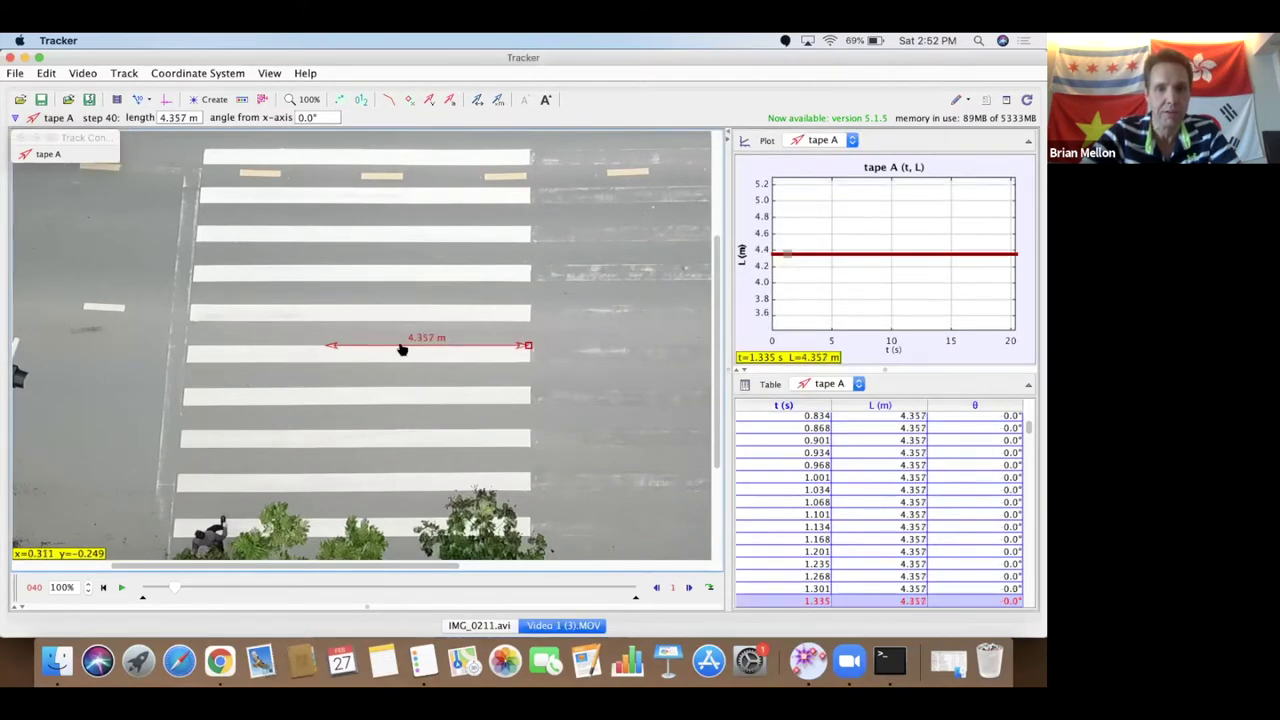
{"action": "left_click_drag", "start_coordinate": [330, 349], "coordinate": [191, 349]}
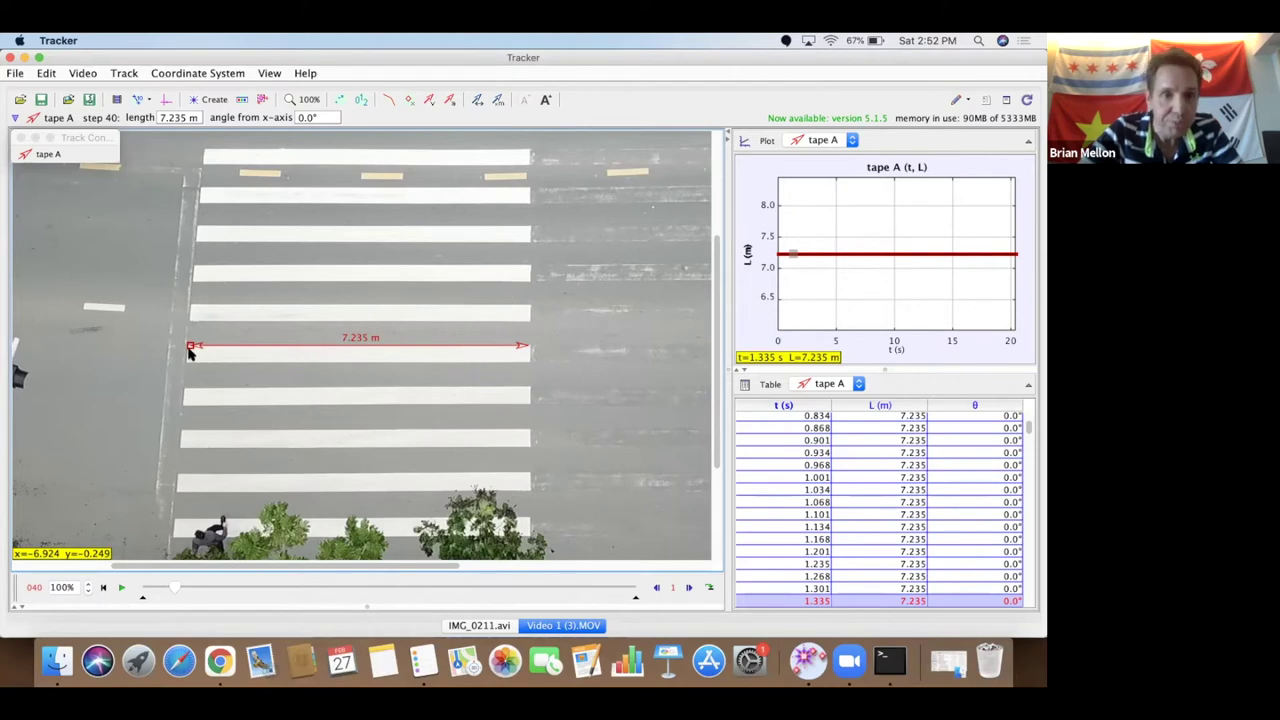
{"action": "mouse_move", "coordinate": [190, 347]}
{"action": "left_mouse_down"}
{"action": "mouse_move", "coordinate": [394, 360]}
{"action": "mouse_move", "coordinate": [434, 383]}
{"action": "mouse_move", "coordinate": [190, 348]}
{"action": "left_mouse_up"}
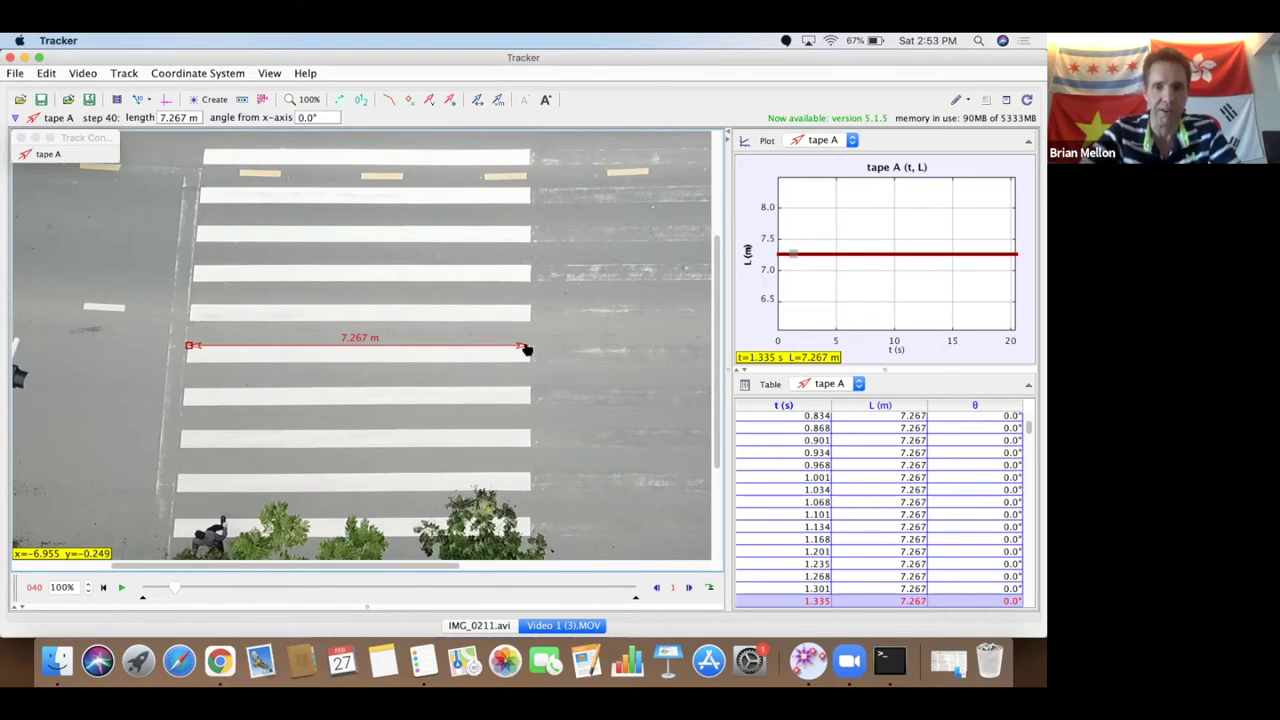
- Close the track control and delete the tape measure from the crosswalk
{"action": "left_click", "coordinate": [40, 154]}
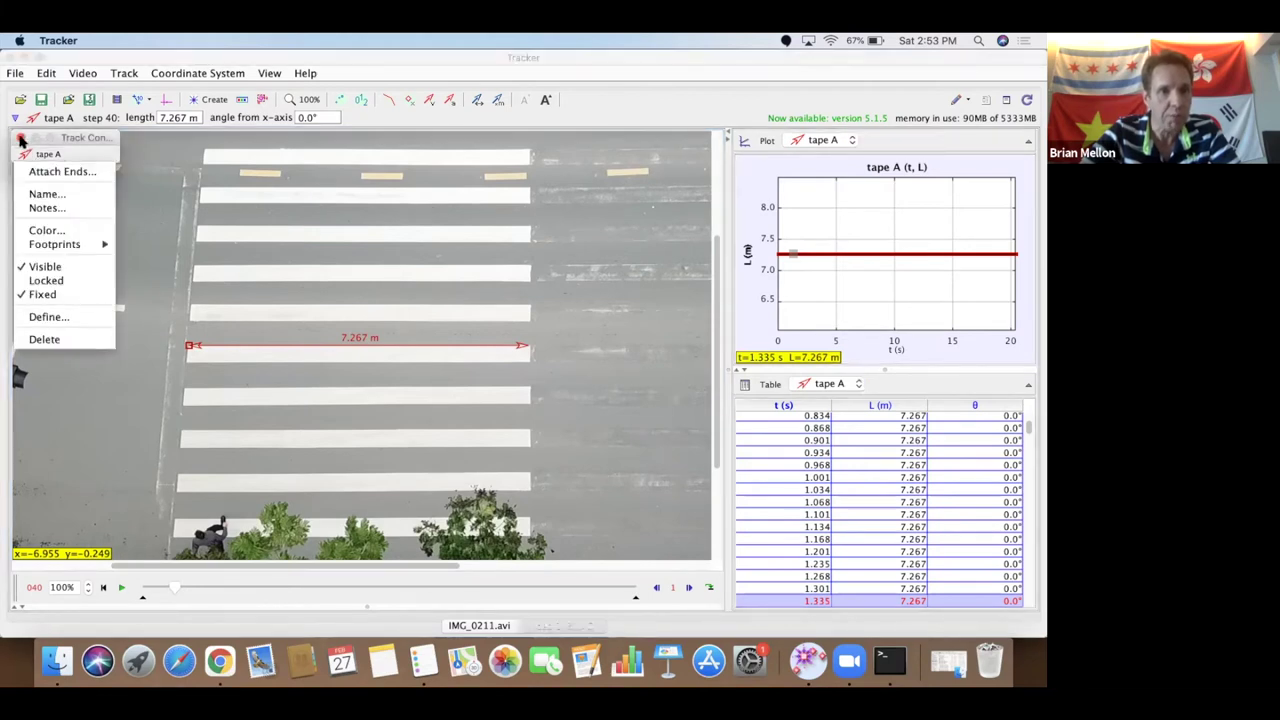
{"action": "left_click", "coordinate": [20, 140]}
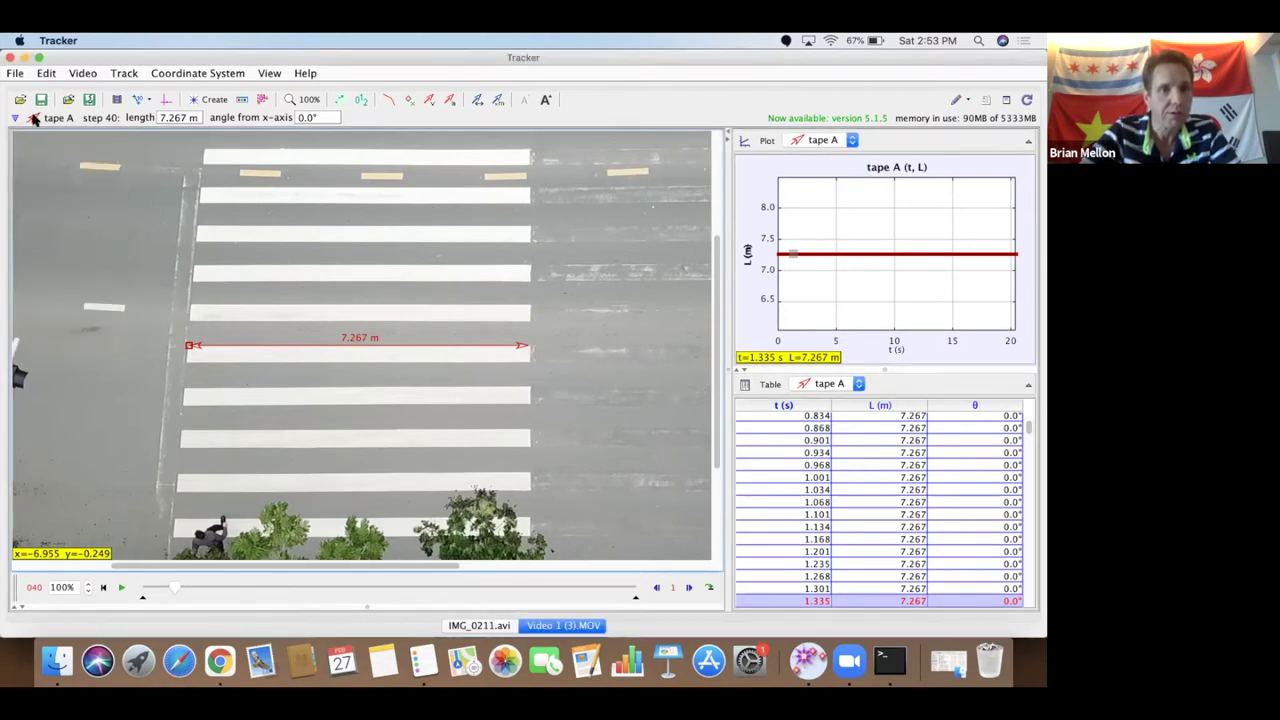
{"action": "left_click", "coordinate": [40, 120]}
{"action": "left_click", "coordinate": [70, 306]}
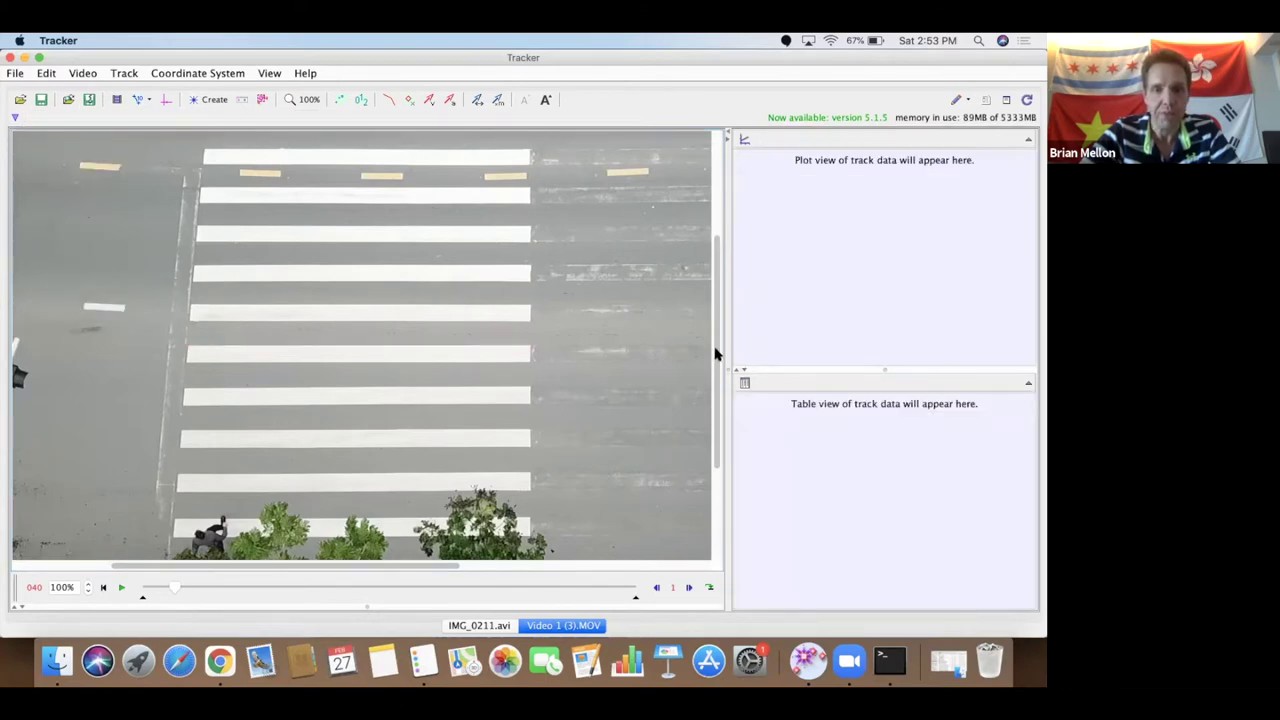
- Play the crosswalk video from frame 40 and pause it at frame 78
{"action": "scroll", "coordinate": [716, 360], "scroll_direction": "down", "scroll_amount": 3}
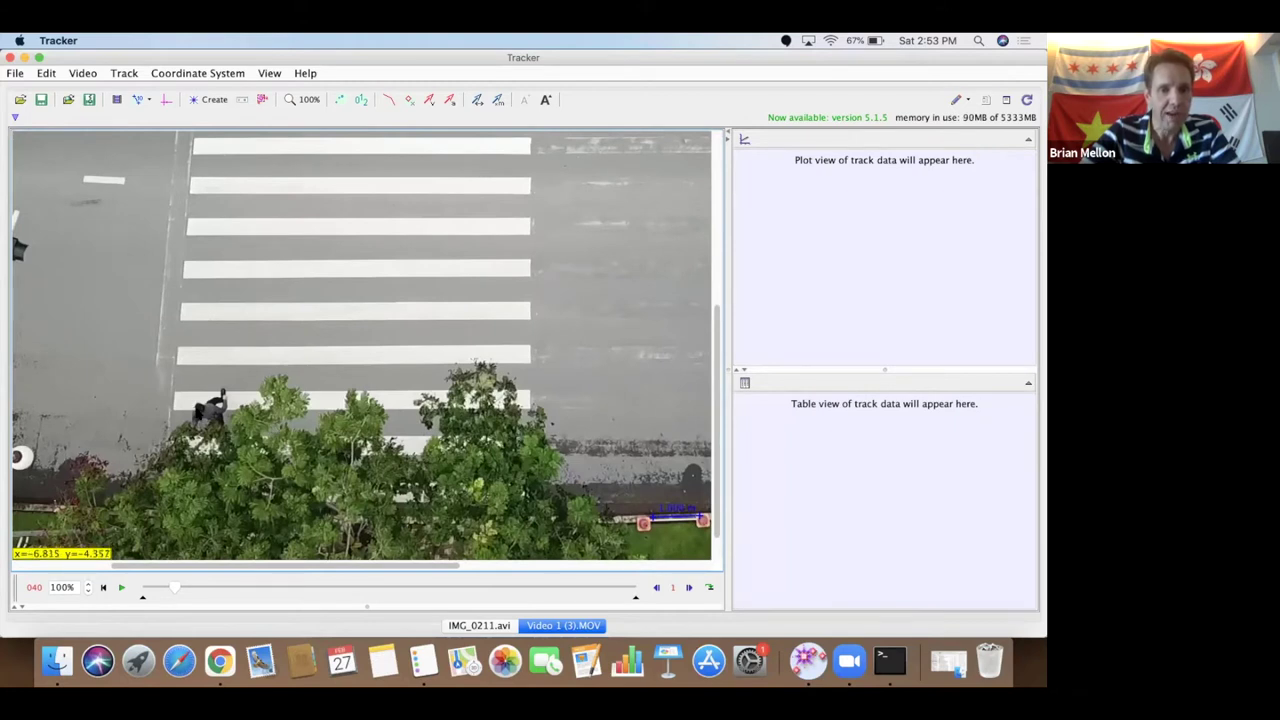
{"action": "left_click", "coordinate": [122, 590]}
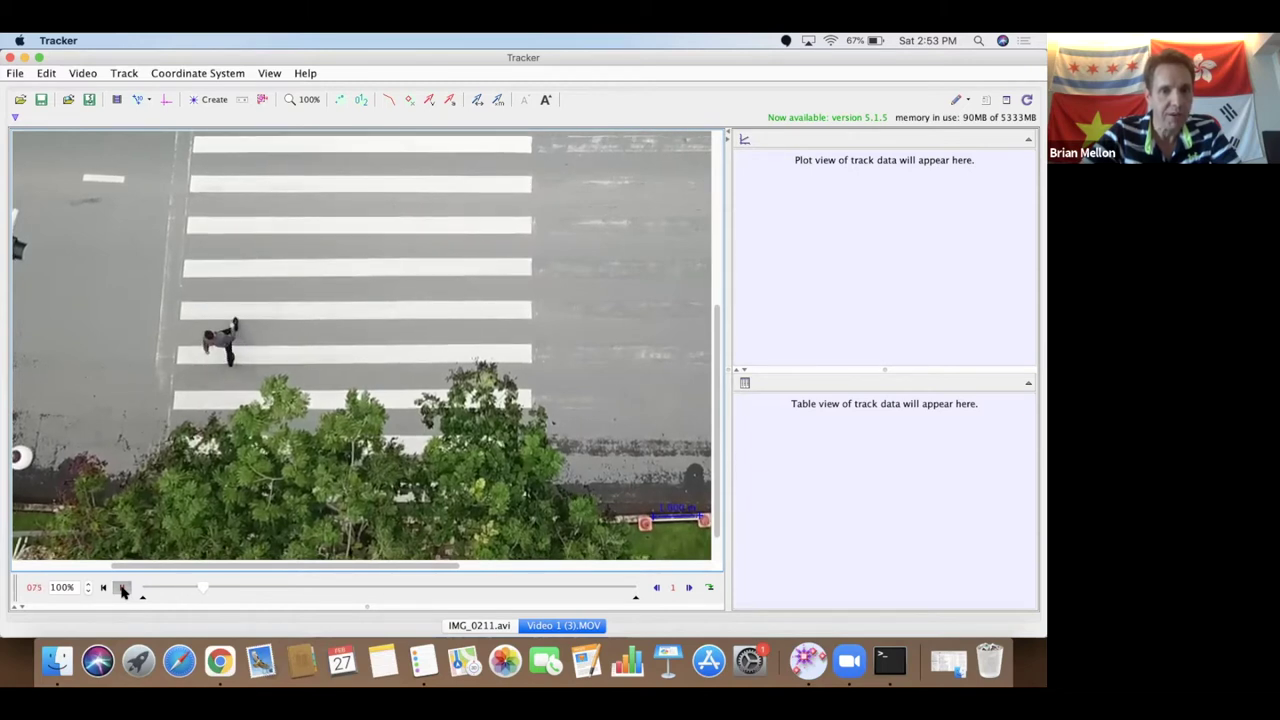
{"action": "left_click", "coordinate": [122, 588]}
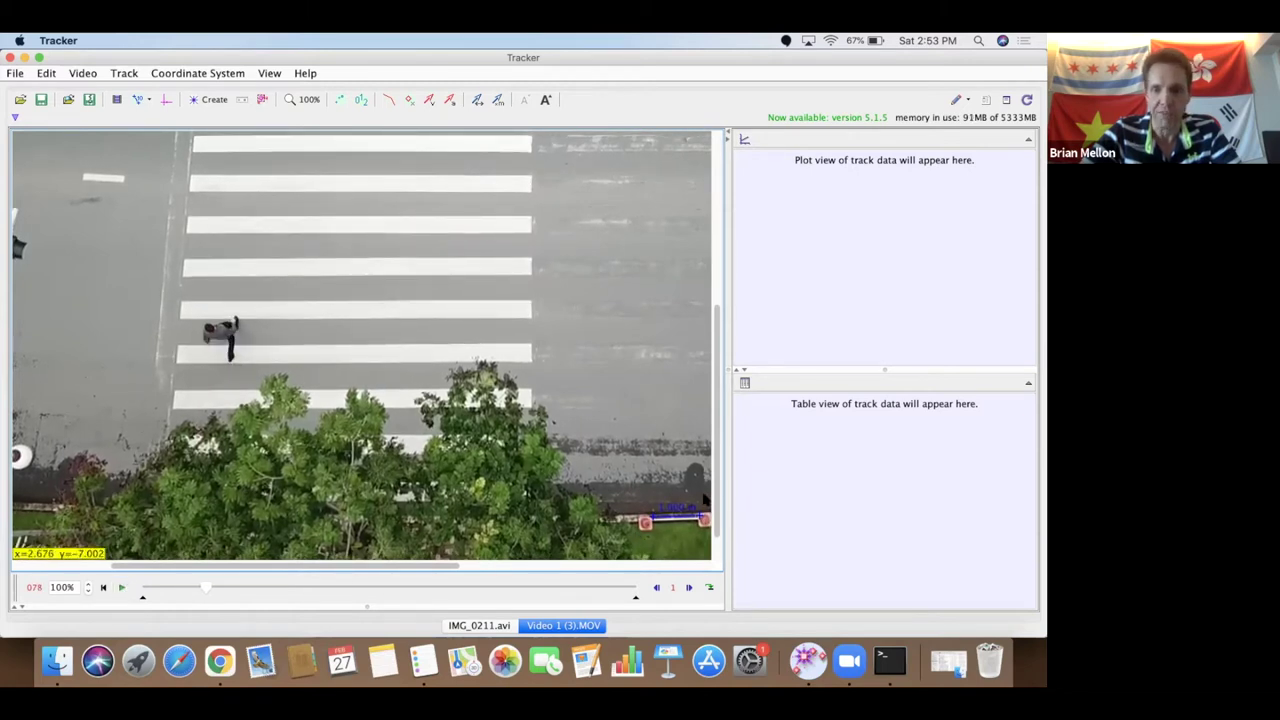
- Create a point mass track for the man walking over the crosswalk
{"action": "scroll", "coordinate": [706, 434], "scroll_direction": "up", "scroll_amount": 5}
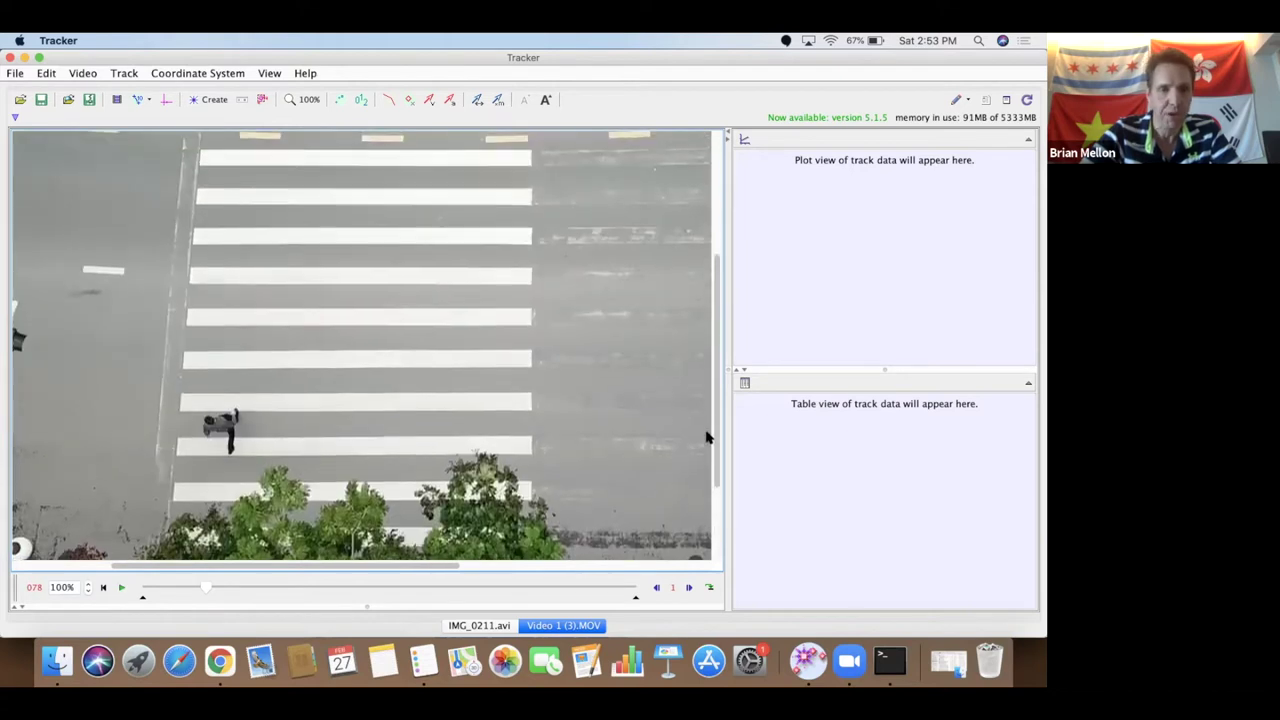
{"action": "left_click_drag", "start_coordinate": [291, 568], "coordinate": [243, 566]}
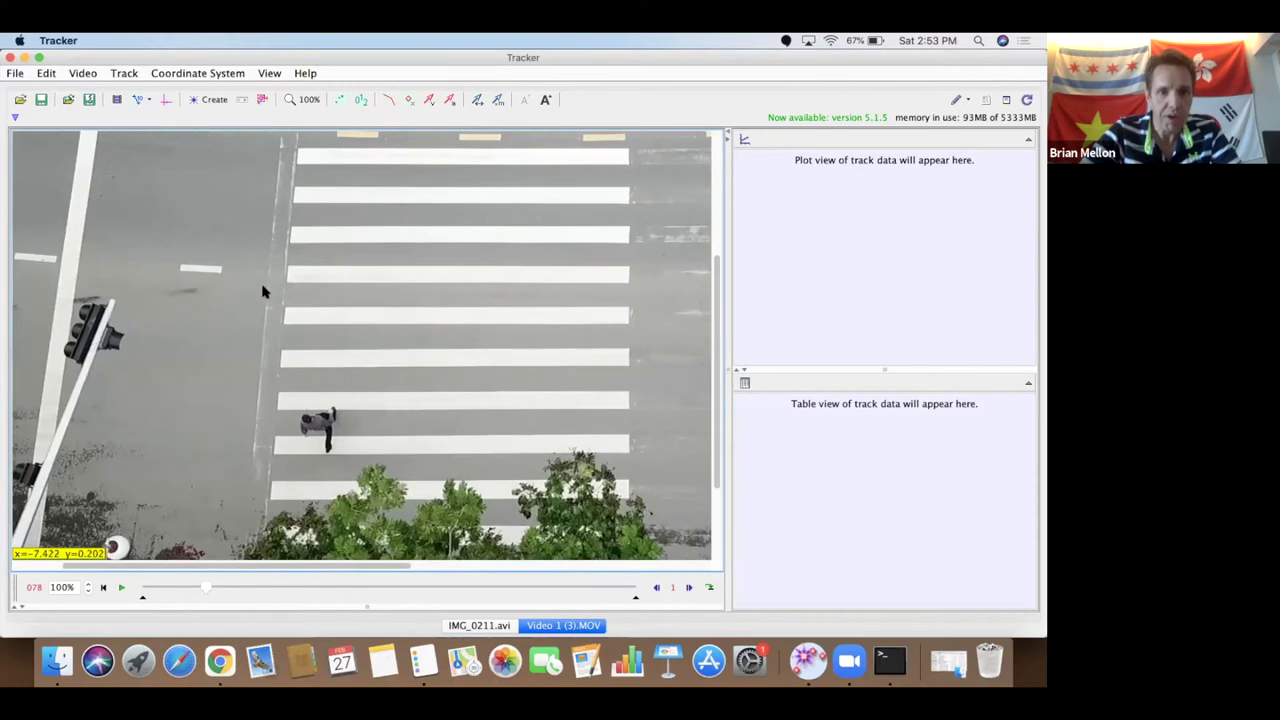
{"action": "left_click", "coordinate": [122, 75]}
{"action": "mouse_move", "coordinate": [130, 91]}
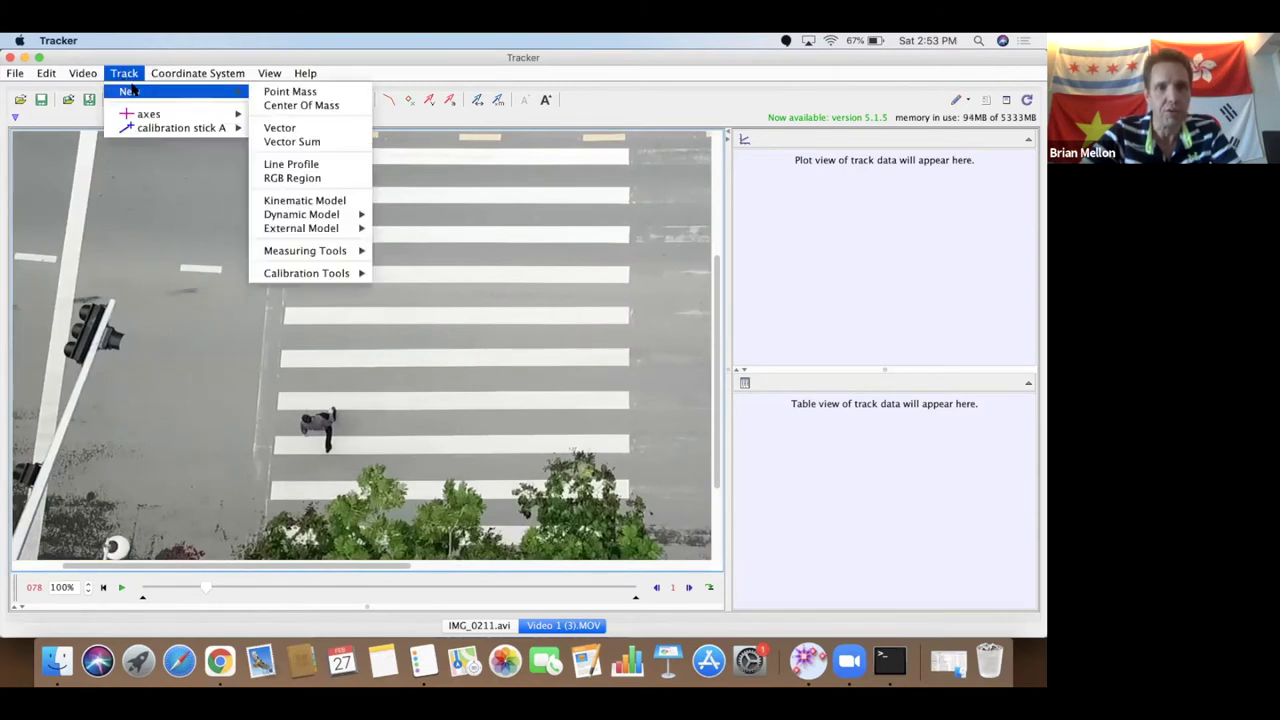
{"action": "left_click", "coordinate": [291, 93]}
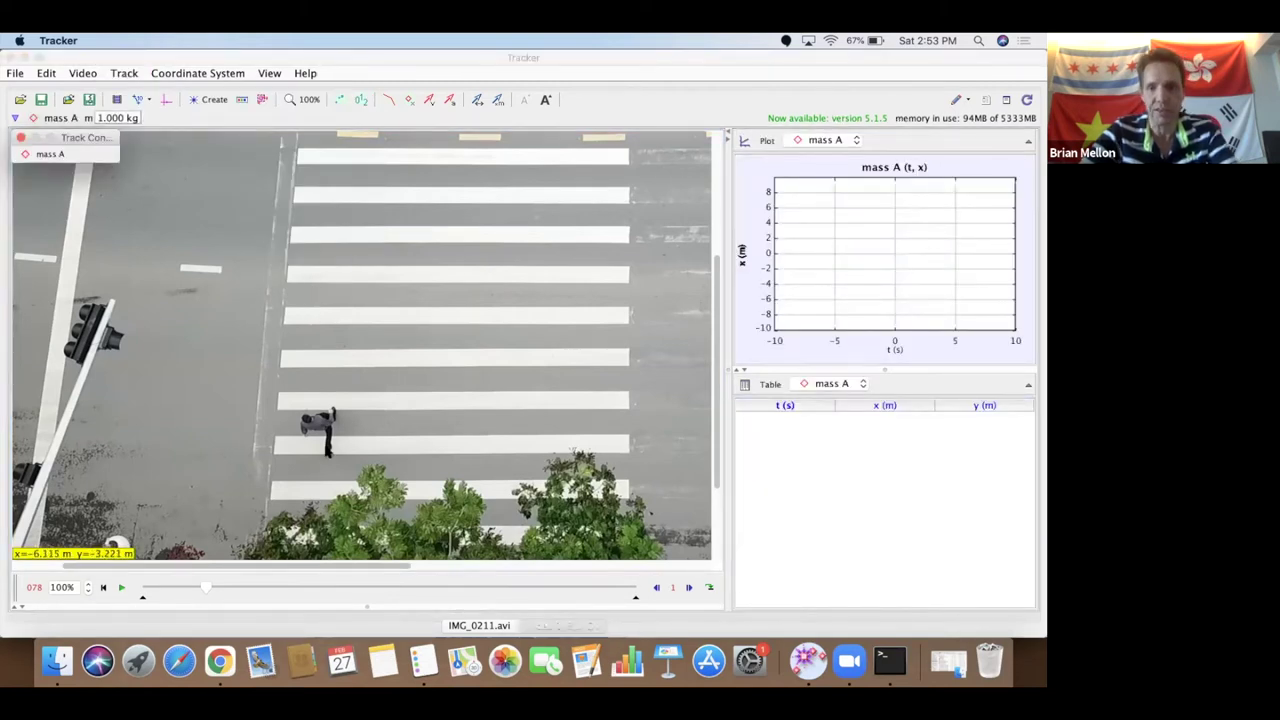
{"action": "left_click", "coordinate": [312, 430]}
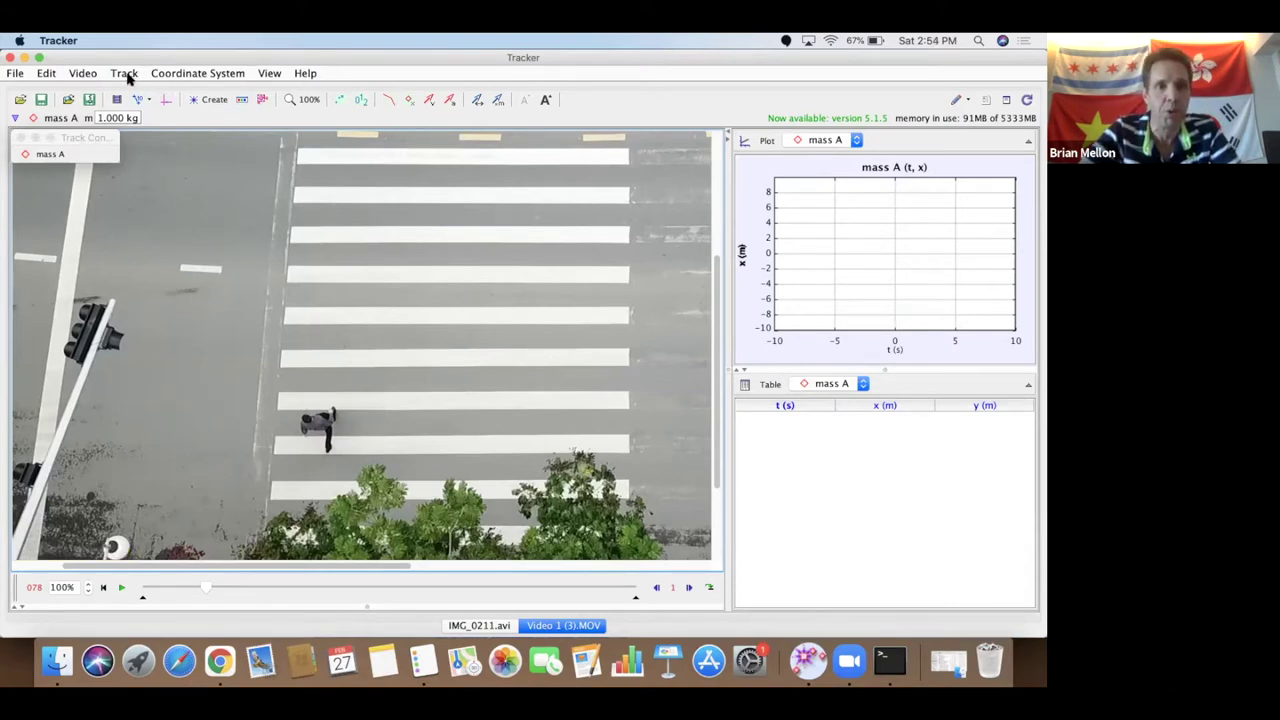
- Try to set an Autotracker key frame on the walking man's head in frame 78 at 400% magnification
{"action": "left_click", "coordinate": [305, 99]}
{"action": "left_click", "coordinate": [309, 194]}
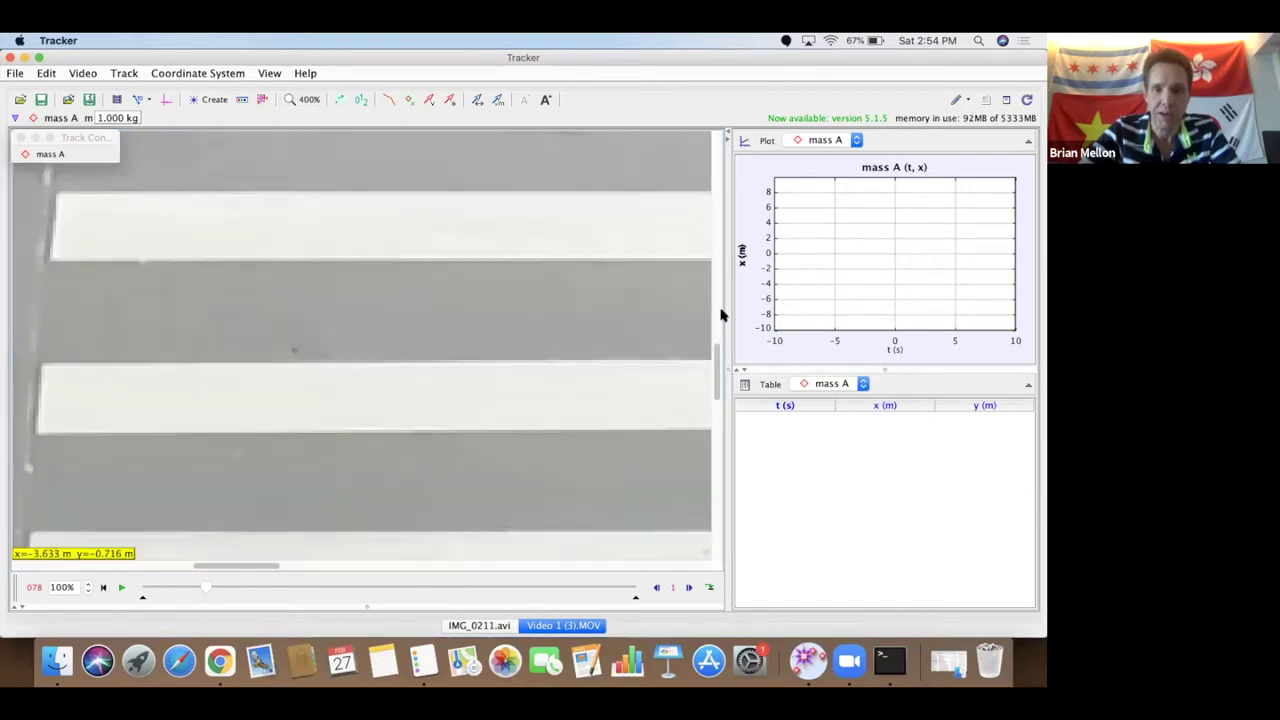
{"action": "left_click_drag", "start_coordinate": [717, 368], "coordinate": [714, 409]}
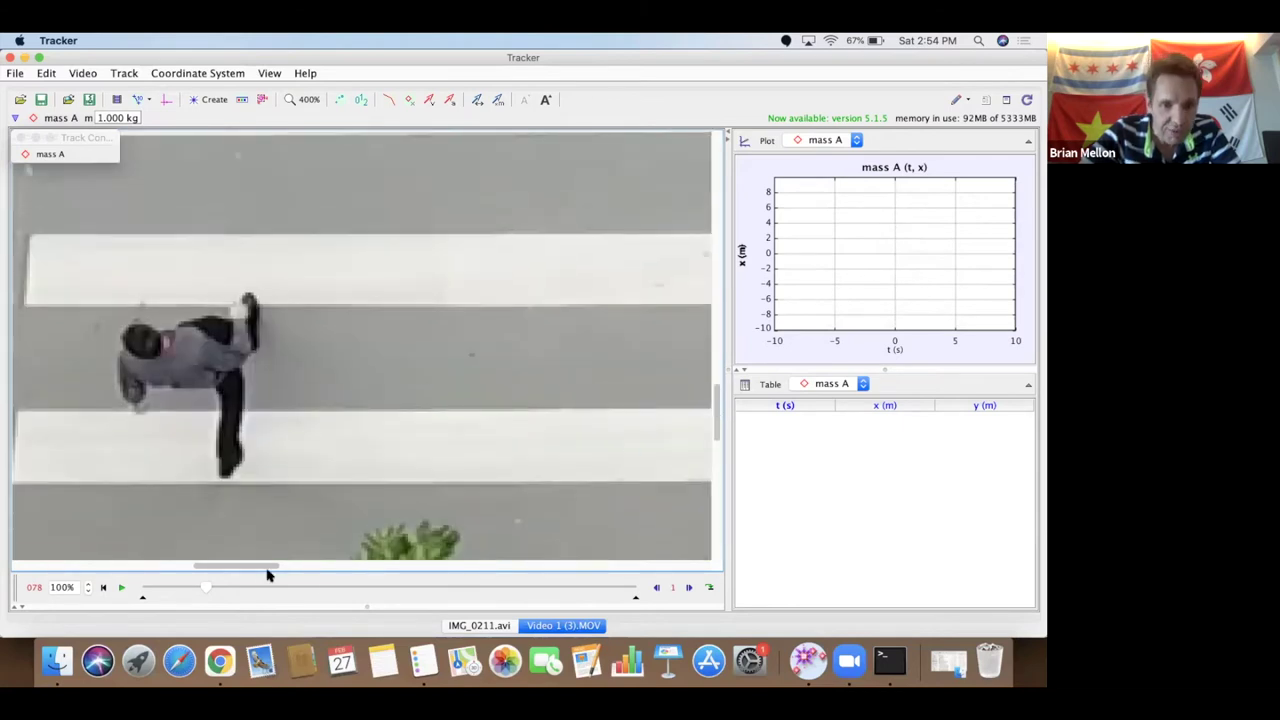
{"action": "left_click_drag", "start_coordinate": [257, 568], "coordinate": [223, 566]}
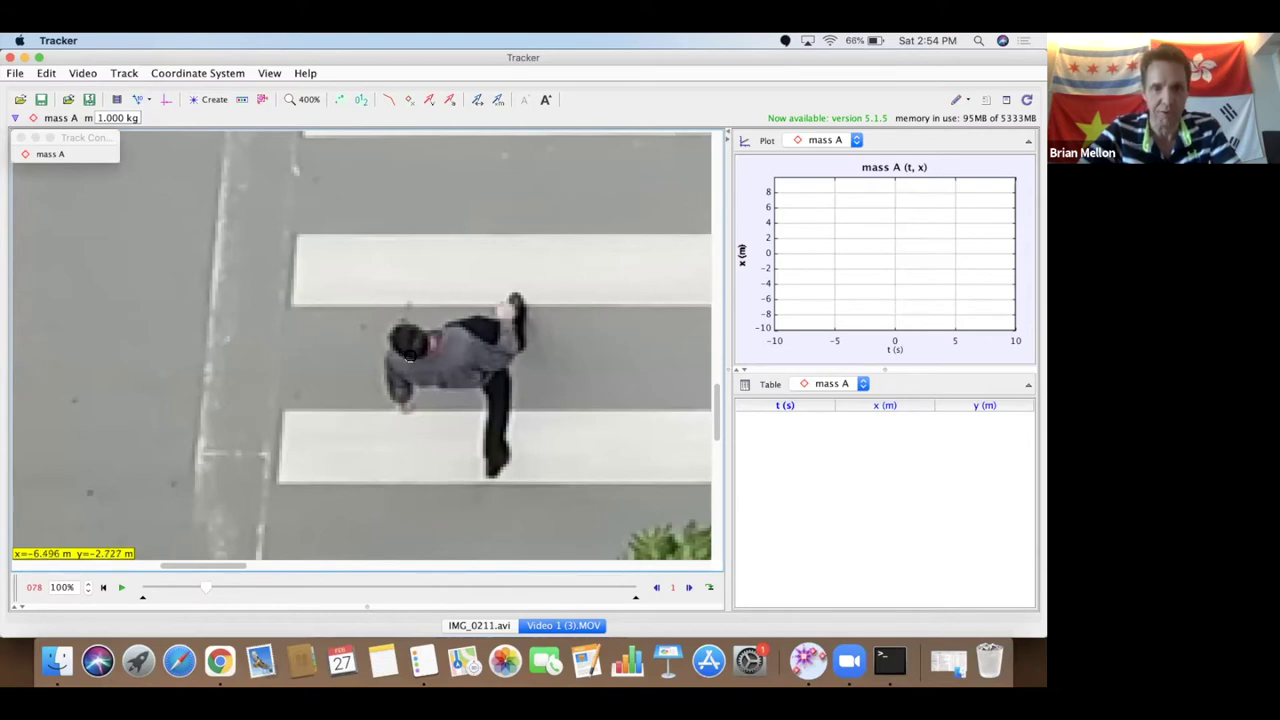
{"action": "left_click", "coordinate": [411, 360], "text": "ctrl+shift"}
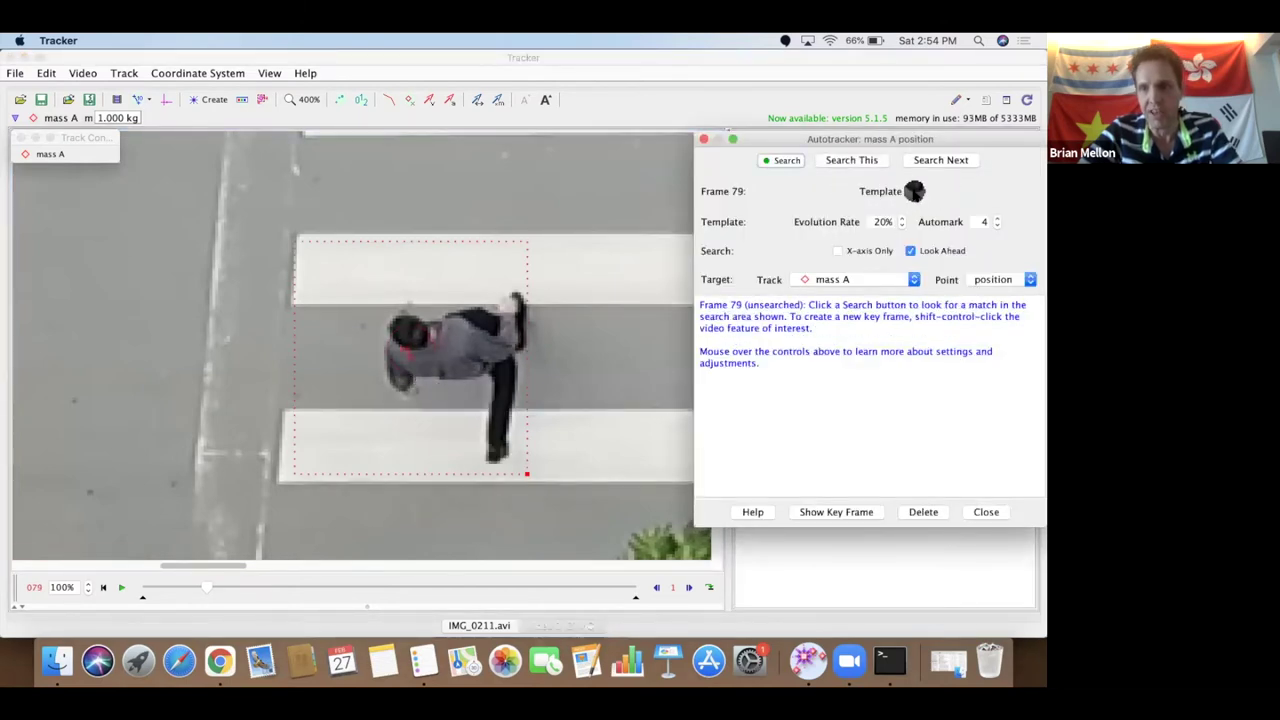
{"action": "mouse_move", "coordinate": [914, 191]}
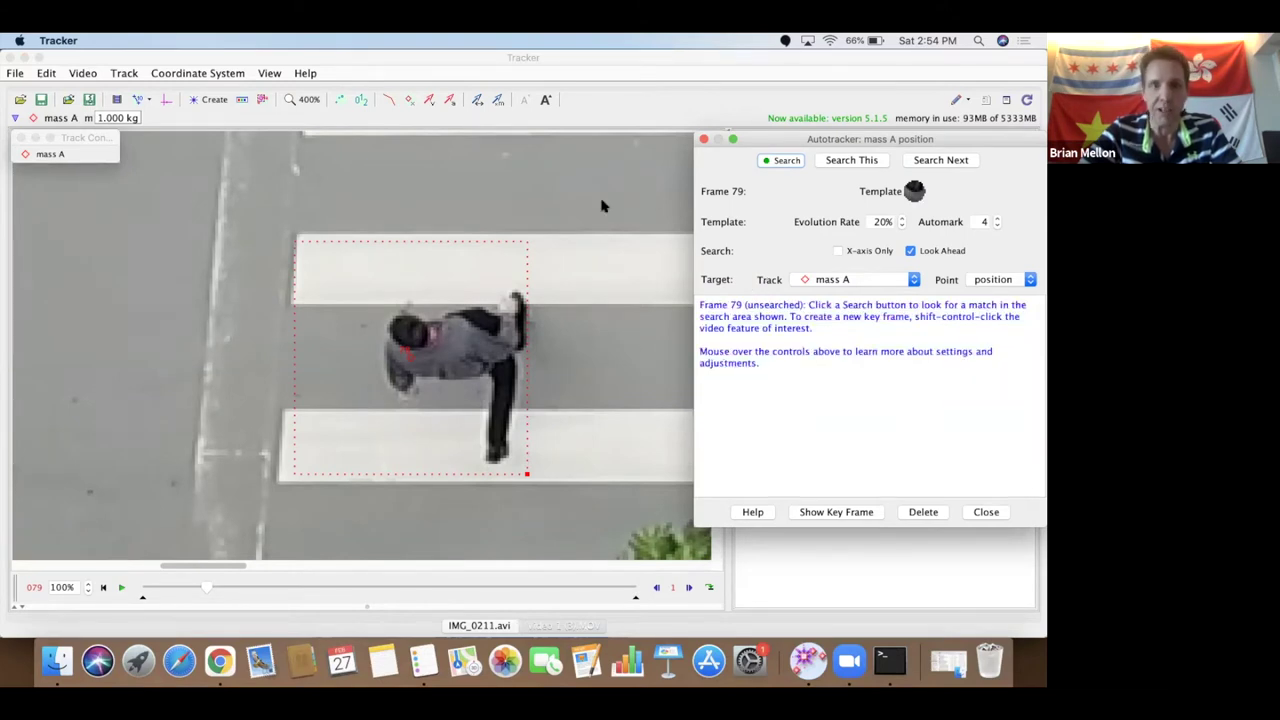
- Delete the point mass track together with its Autotracker key frame
{"action": "left_click", "coordinate": [41, 155]}
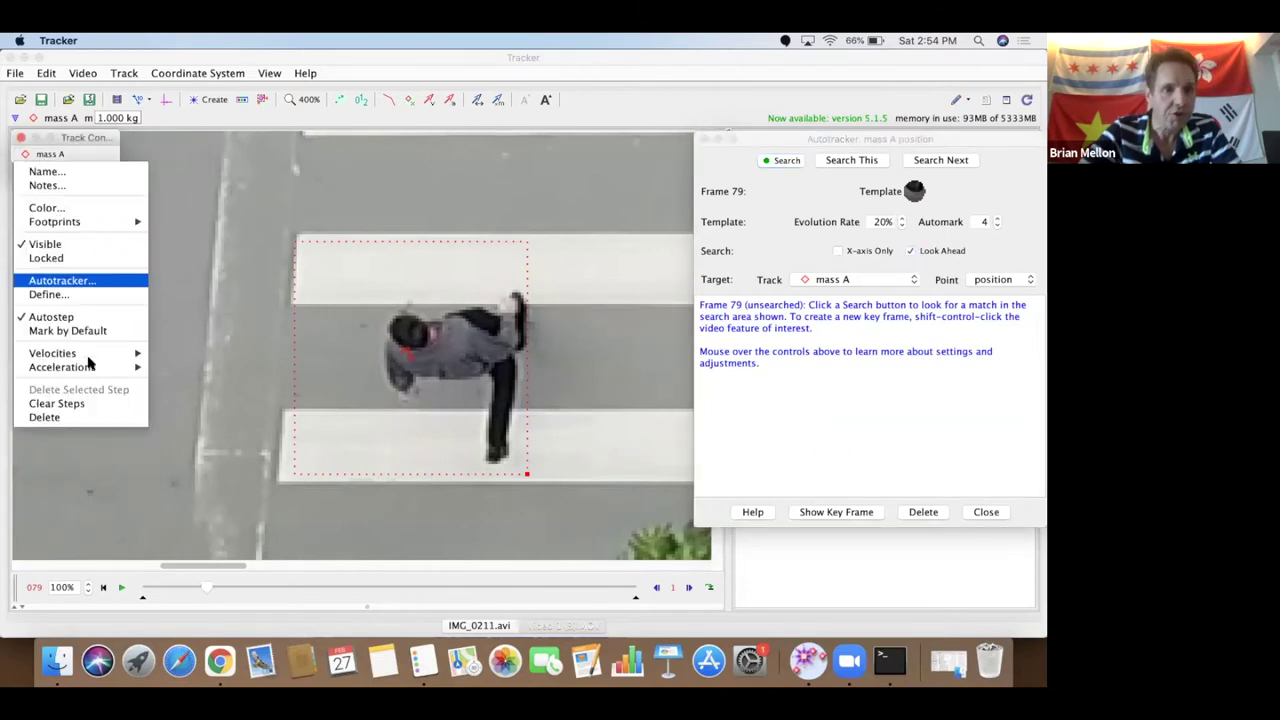
{"action": "left_click", "coordinate": [45, 417]}
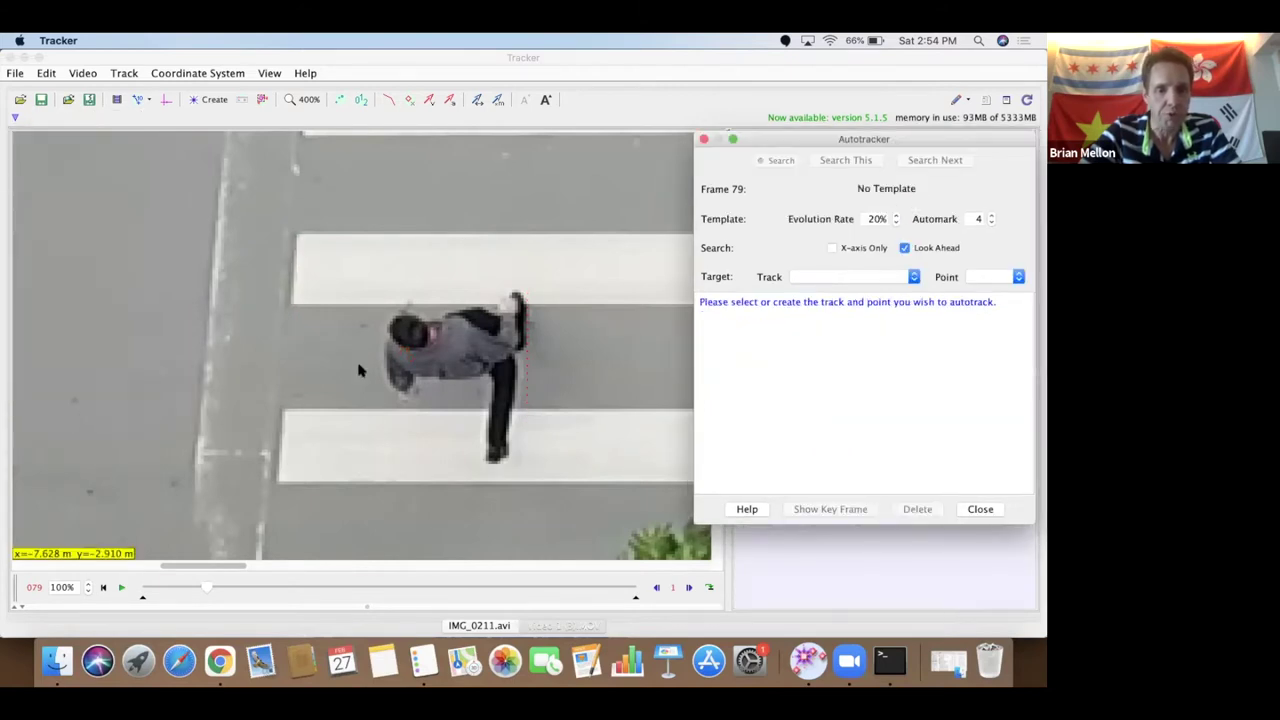
- Create a new point mass, set its key frame on the top of the man's head in frame 79, and run the Autotracker search
{"action": "left_click", "coordinate": [124, 73]}
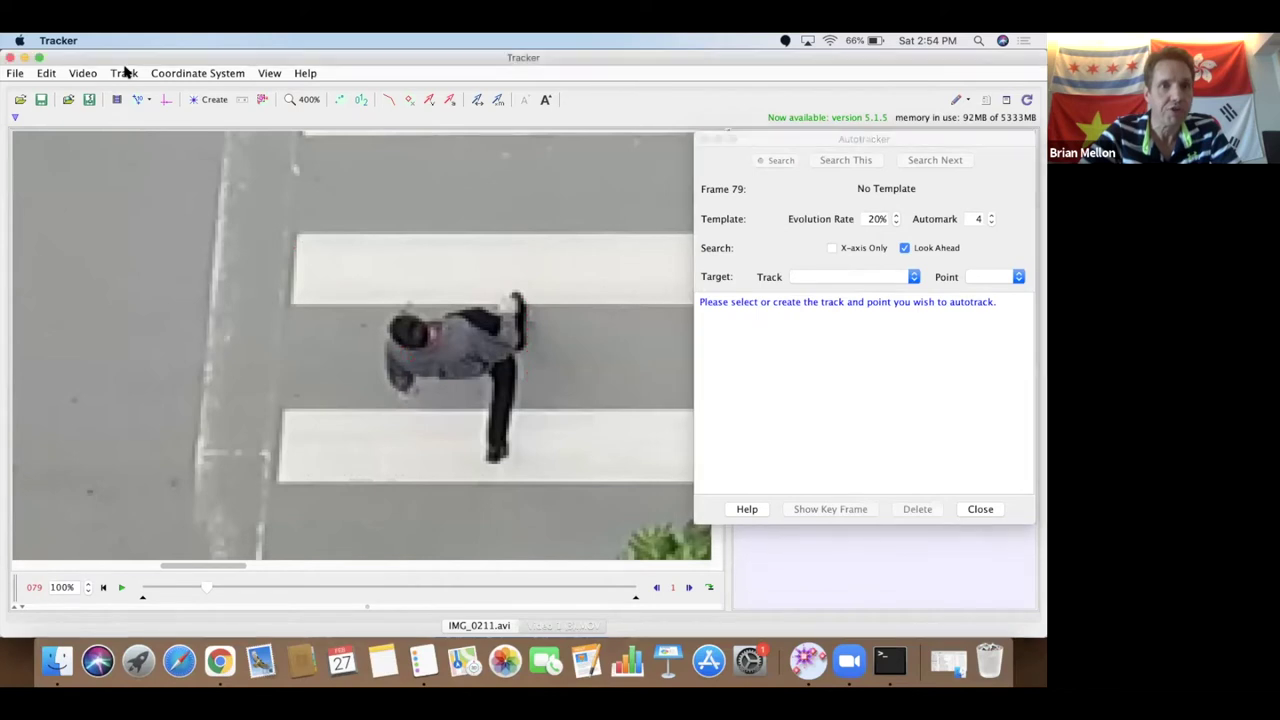
{"action": "mouse_move", "coordinate": [138, 91]}
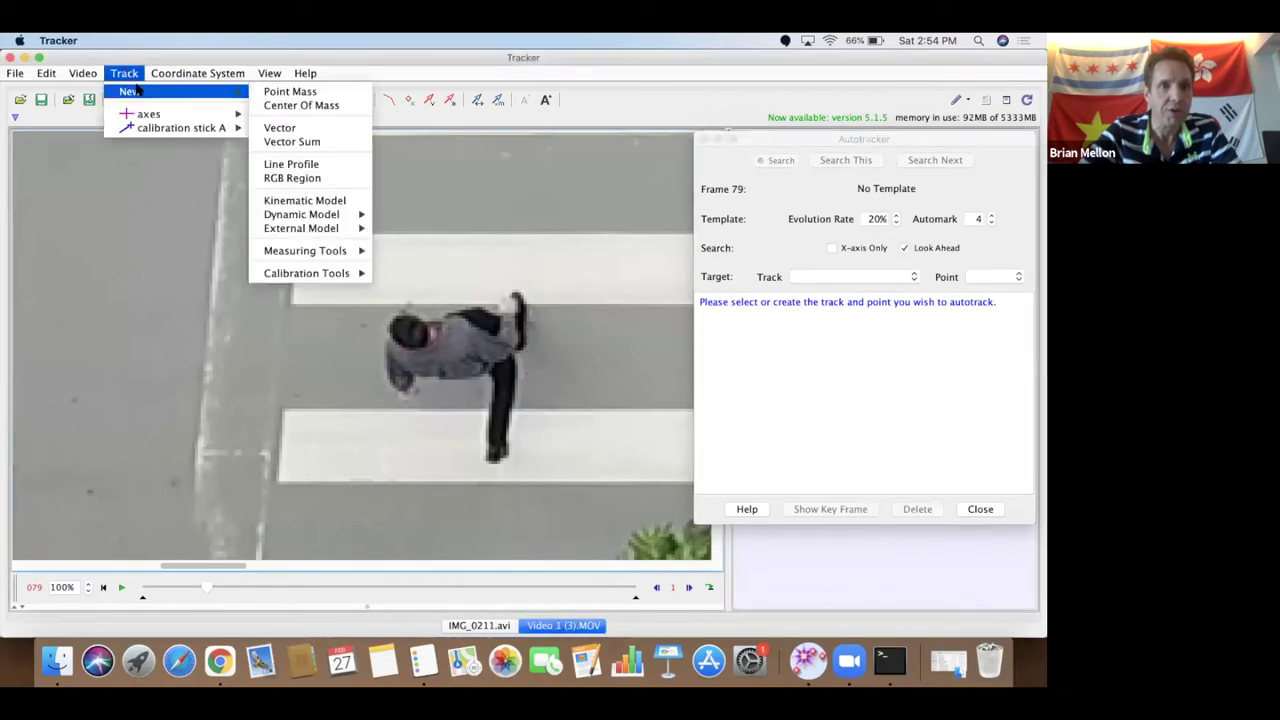
{"action": "left_click", "coordinate": [278, 90]}
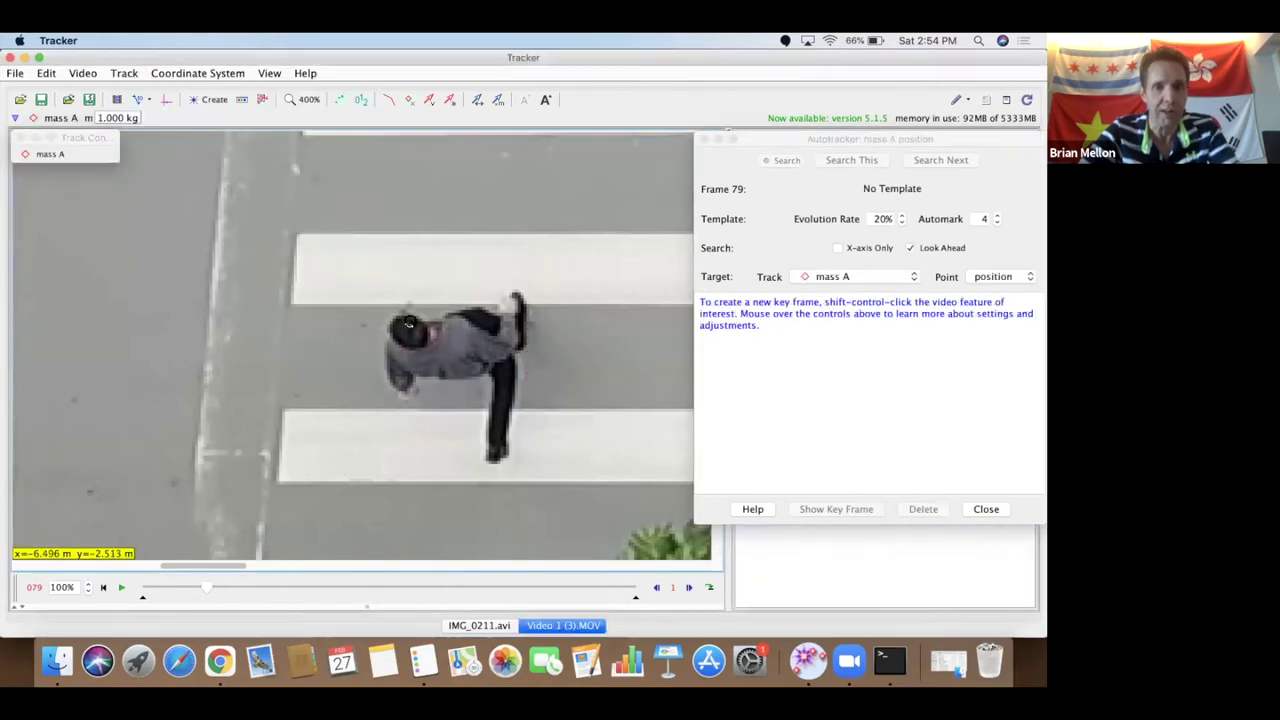
{"action": "left_click", "coordinate": [401, 316], "text": "ctrl+shift"}
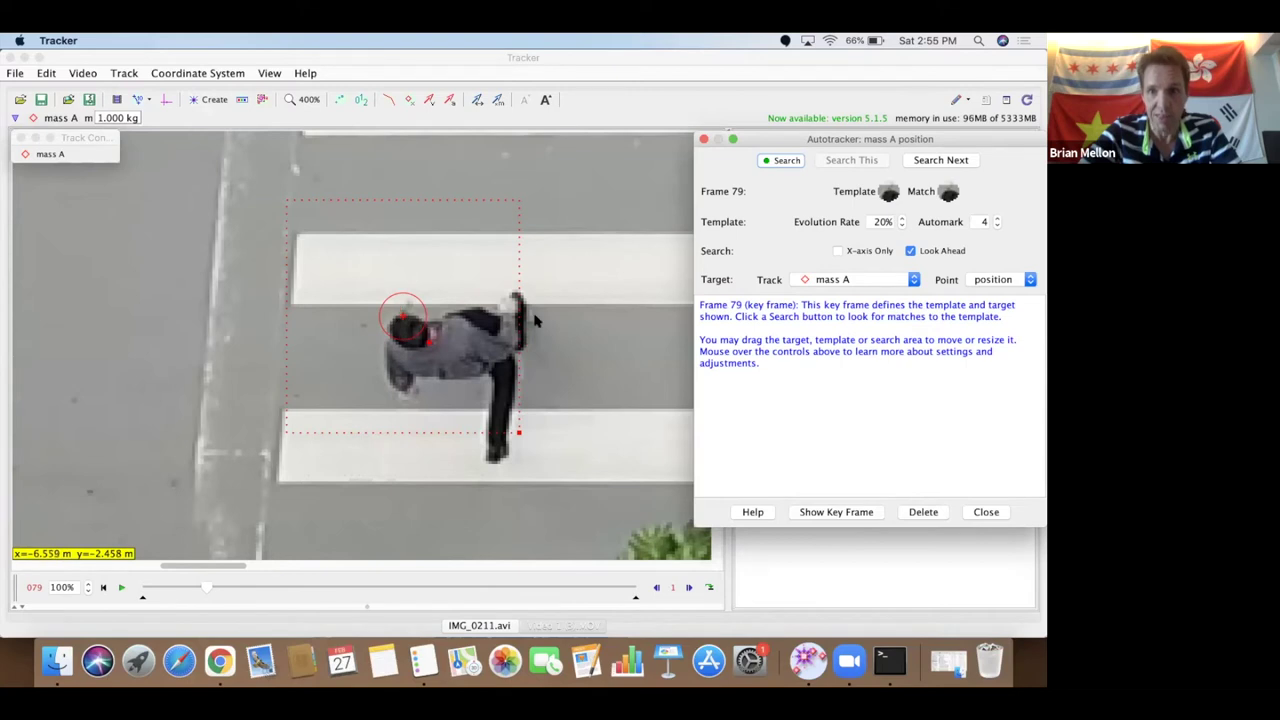
{"action": "left_click", "coordinate": [768, 162]}
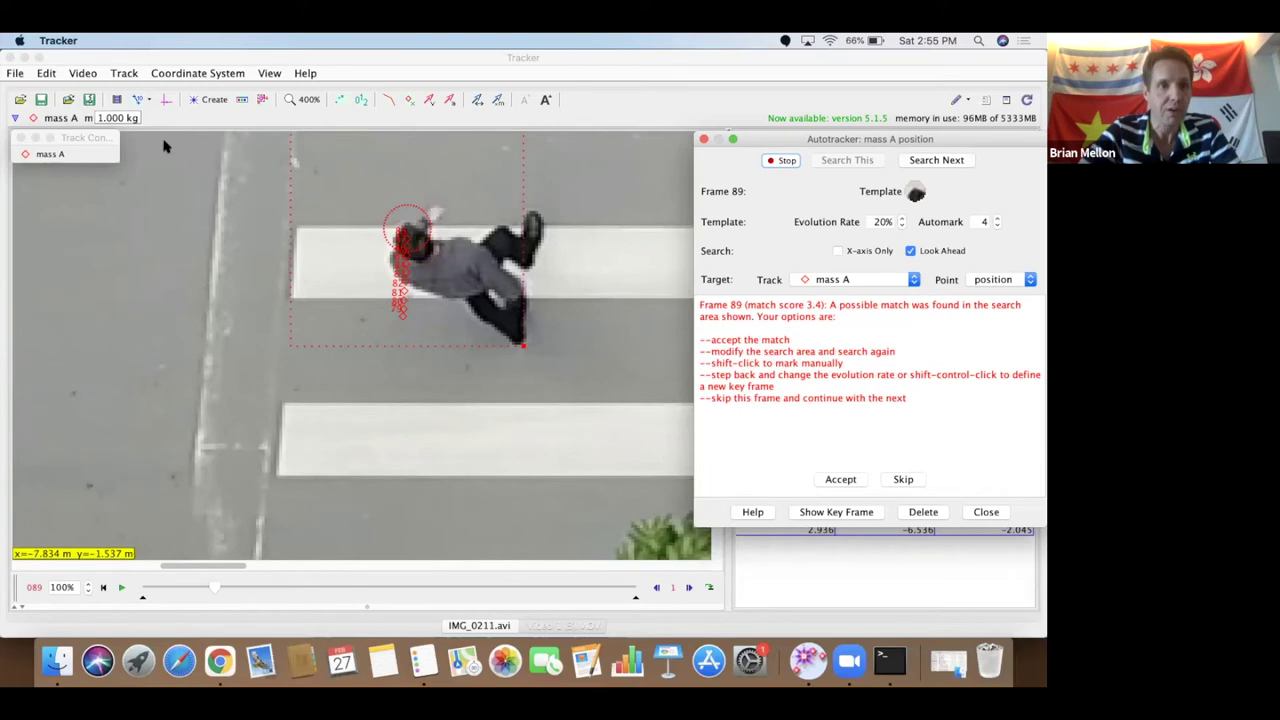
- Delete the point mass track, step the video back to frame 80, and close the Autotracker
{"action": "left_click", "coordinate": [50, 154]}
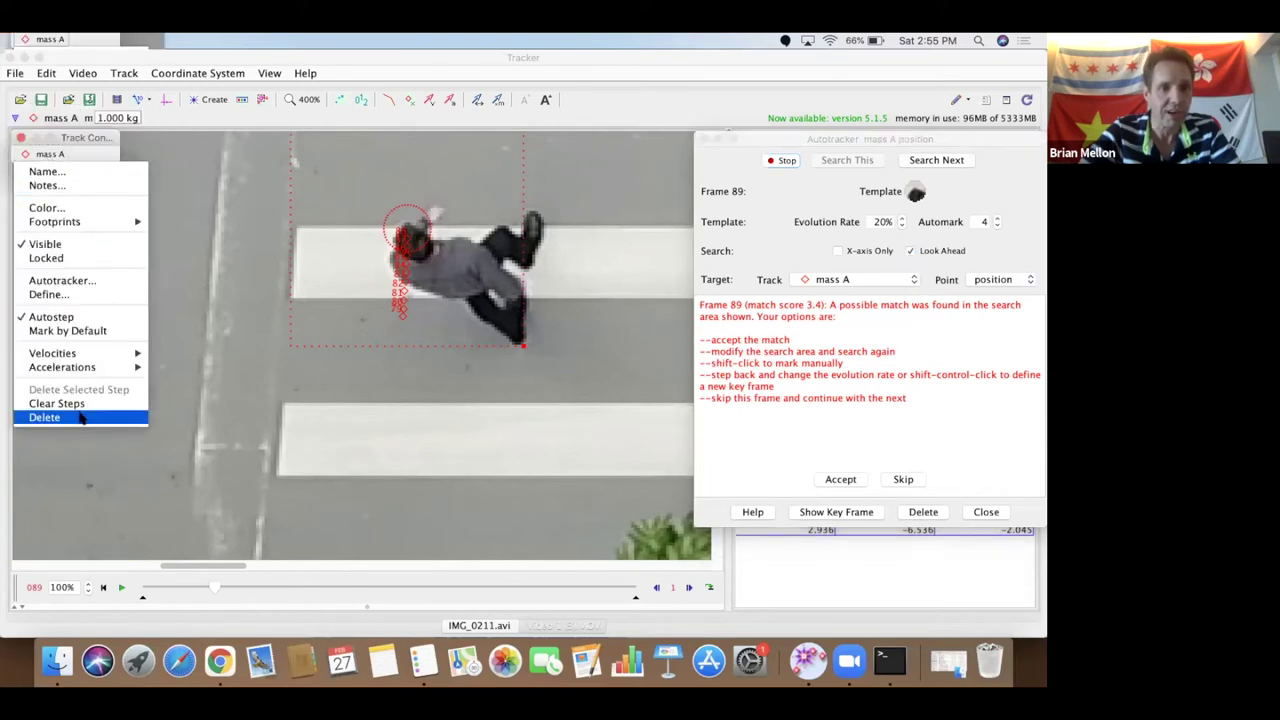
{"action": "left_click", "coordinate": [84, 417]}
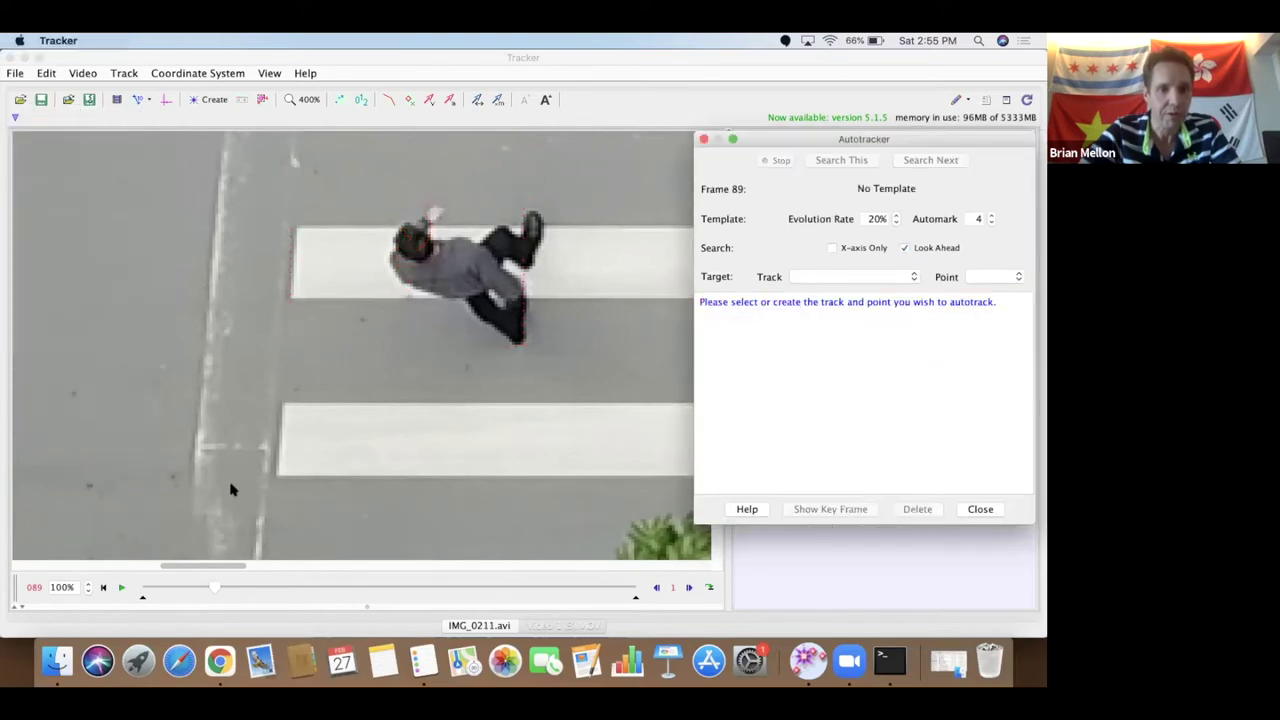
{"action": "left_click", "coordinate": [655, 589]}
{"action": "left_click", "coordinate": [655, 589]}
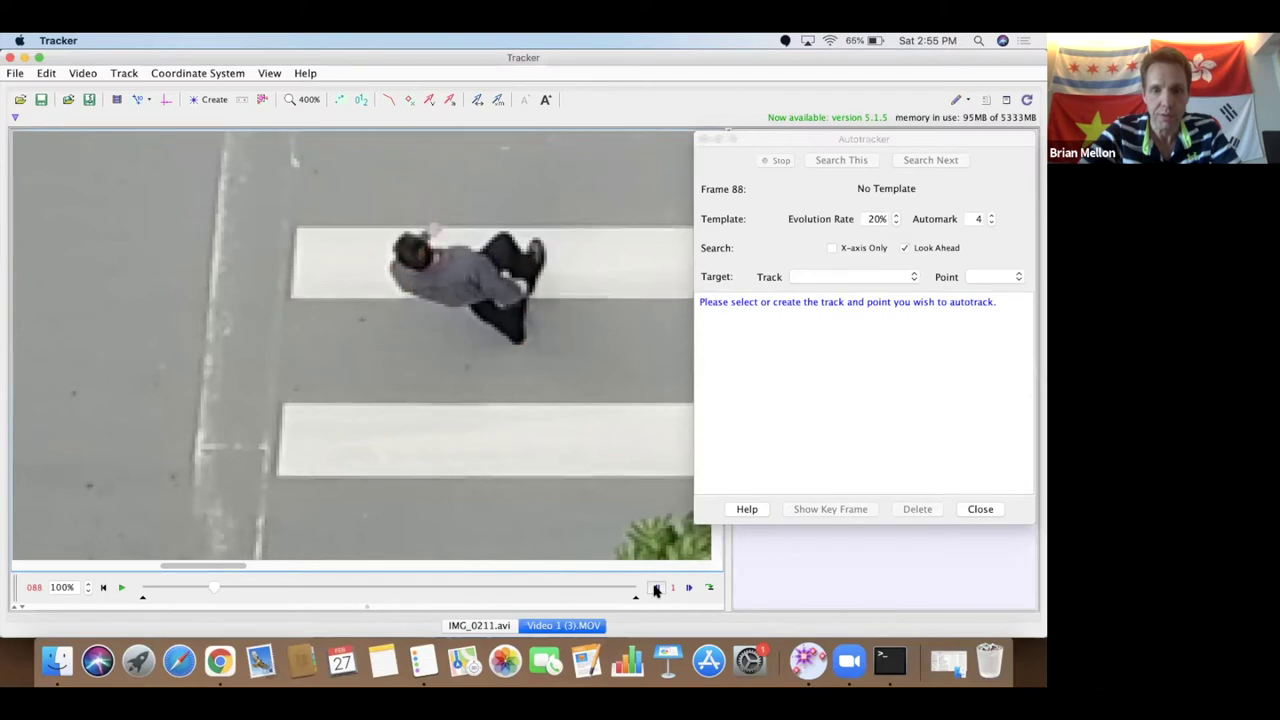
{"action": "left_click", "coordinate": [655, 589]}
{"action": "left_click", "coordinate": [655, 589]}
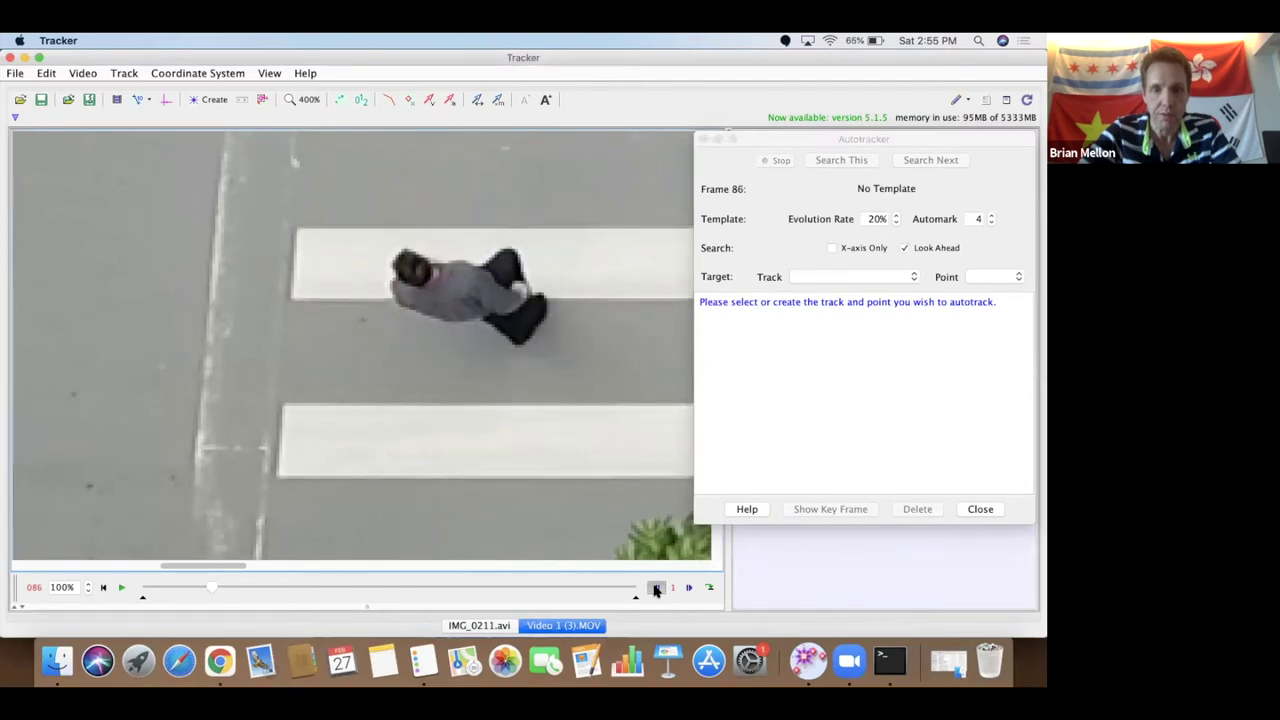
{"action": "left_click", "coordinate": [655, 589]}
{"action": "left_click", "coordinate": [655, 589]}
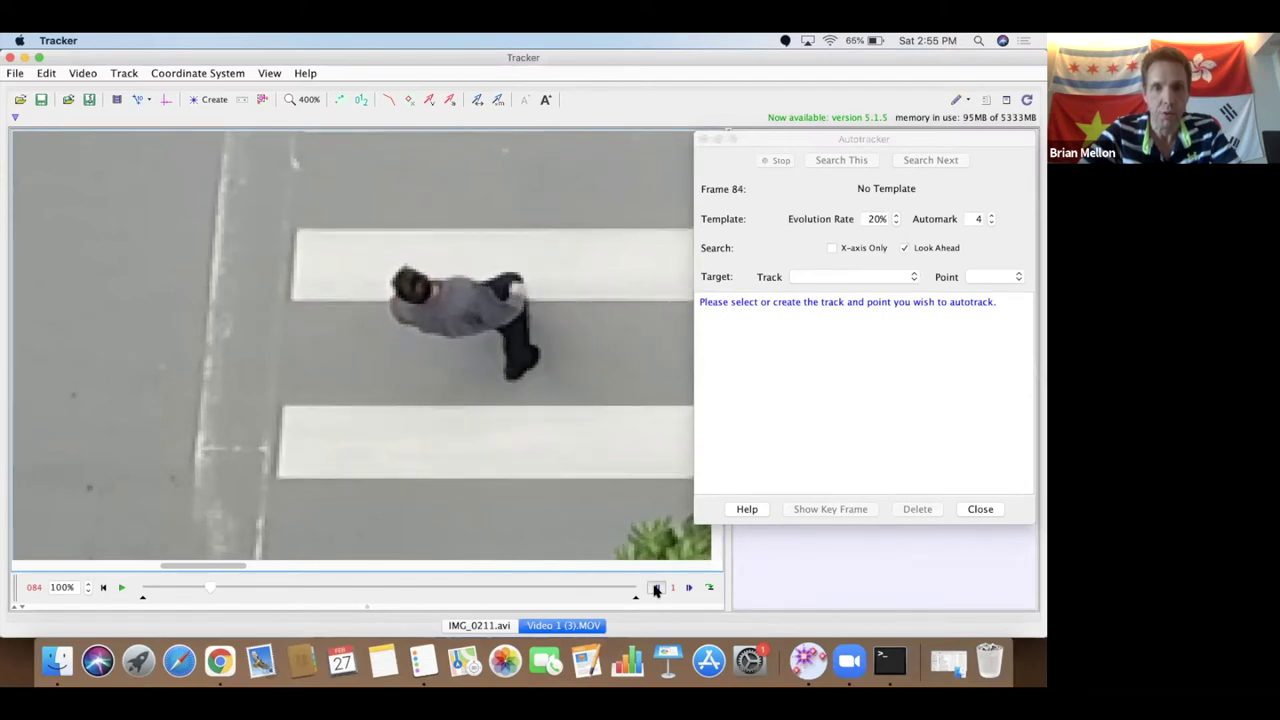
{"action": "left_click", "coordinate": [655, 589]}
{"action": "left_click", "coordinate": [655, 589]}
{"action": "left_click", "coordinate": [655, 589]}
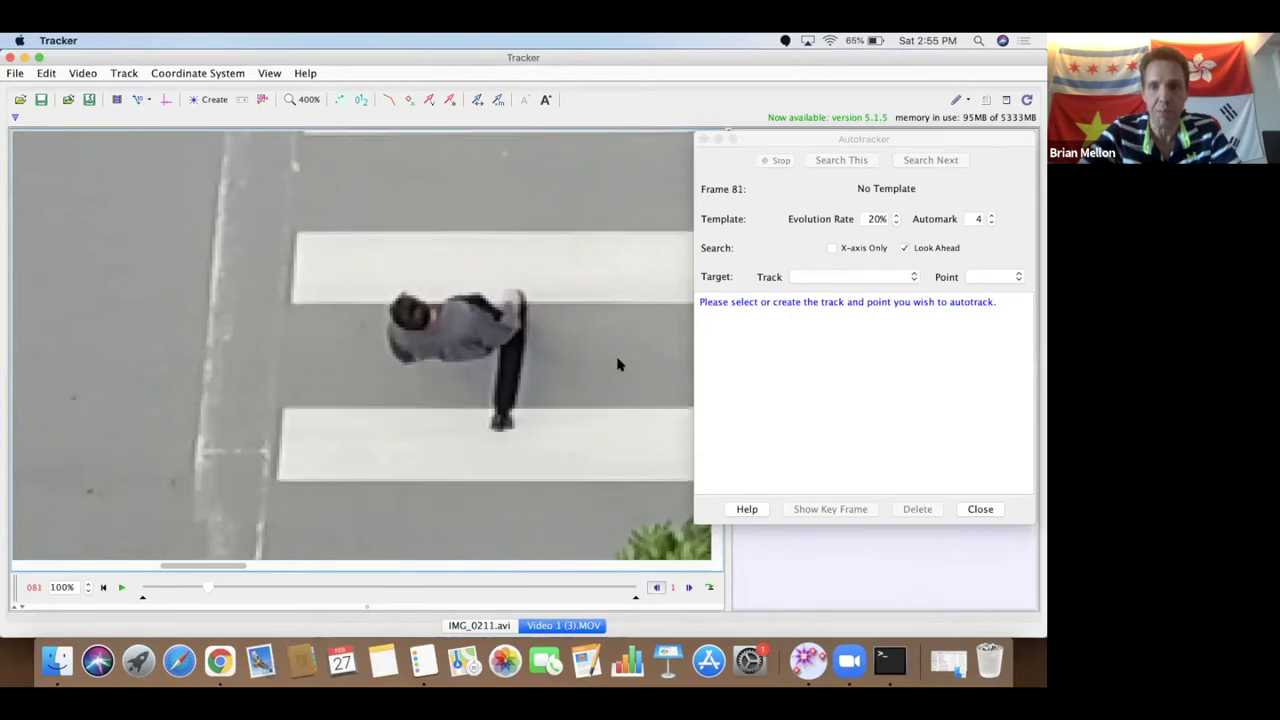
{"action": "left_click", "coordinate": [770, 205]}
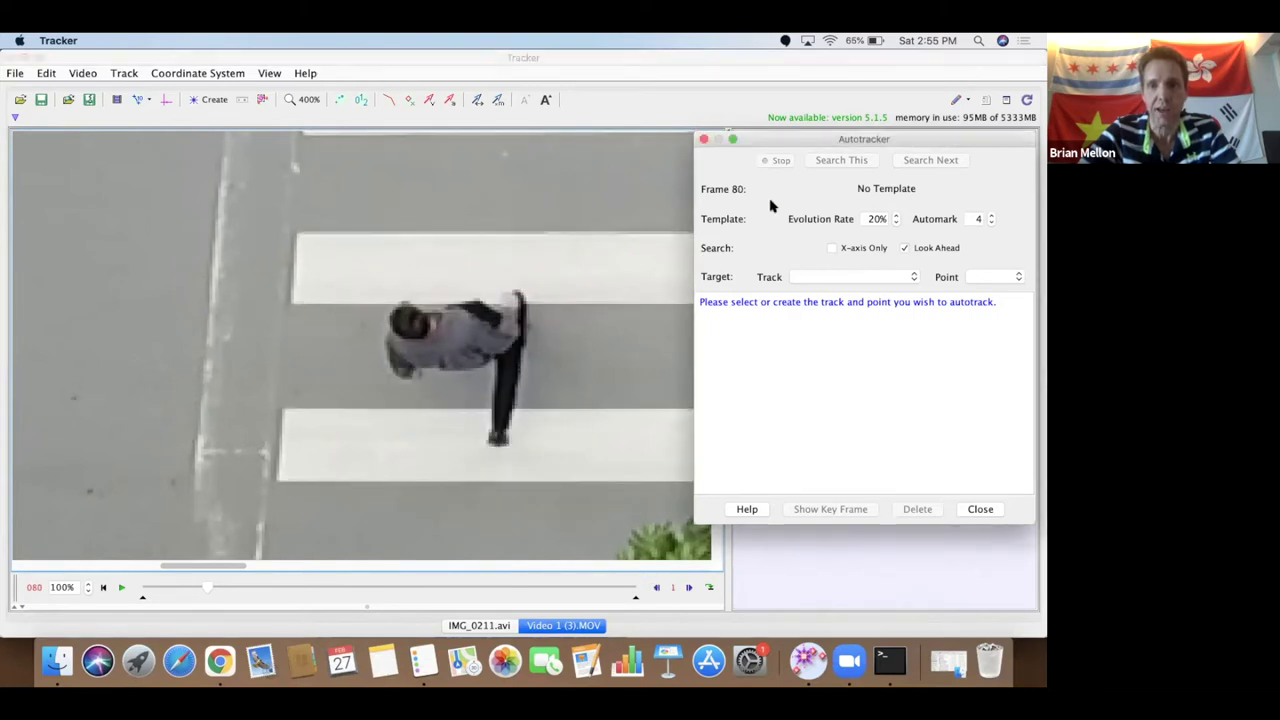
{"action": "left_click", "coordinate": [703, 139]}
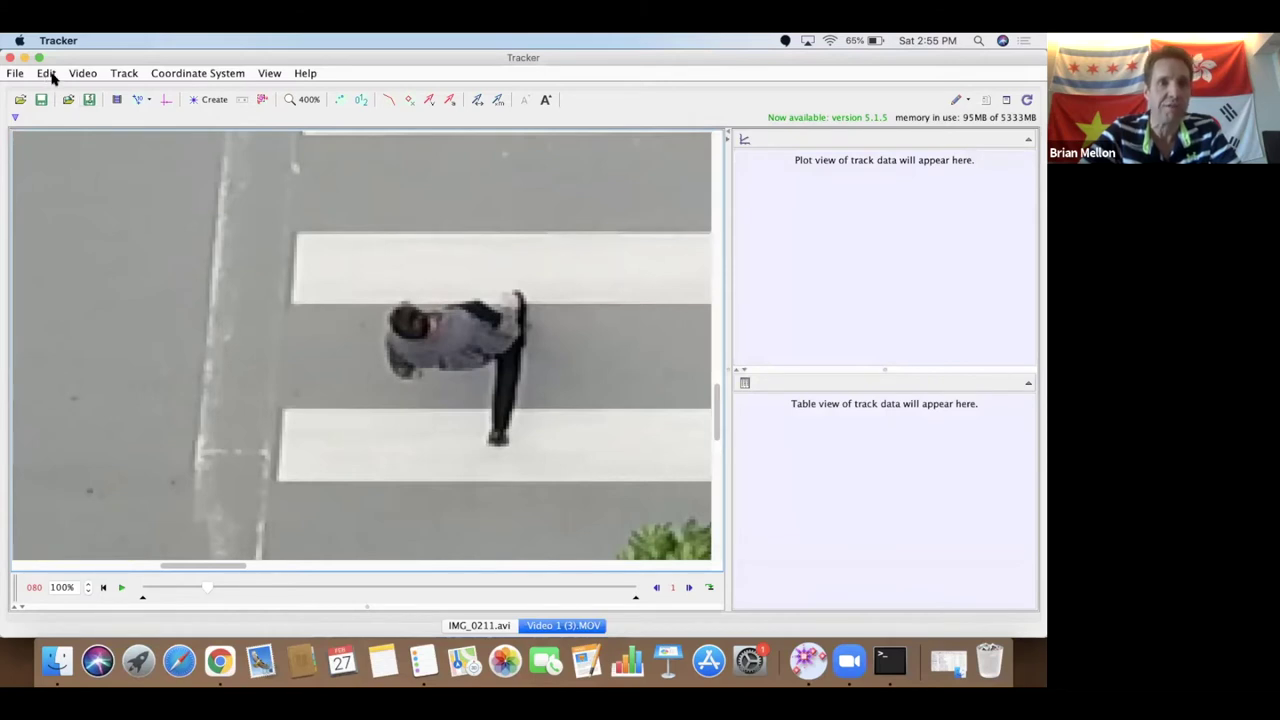
- Autotrack the walking man with a new point mass, using a key frame on the back of his head in frame 80, and stop at frame 88
{"action": "left_click", "coordinate": [126, 76]}
{"action": "mouse_move", "coordinate": [131, 93]}
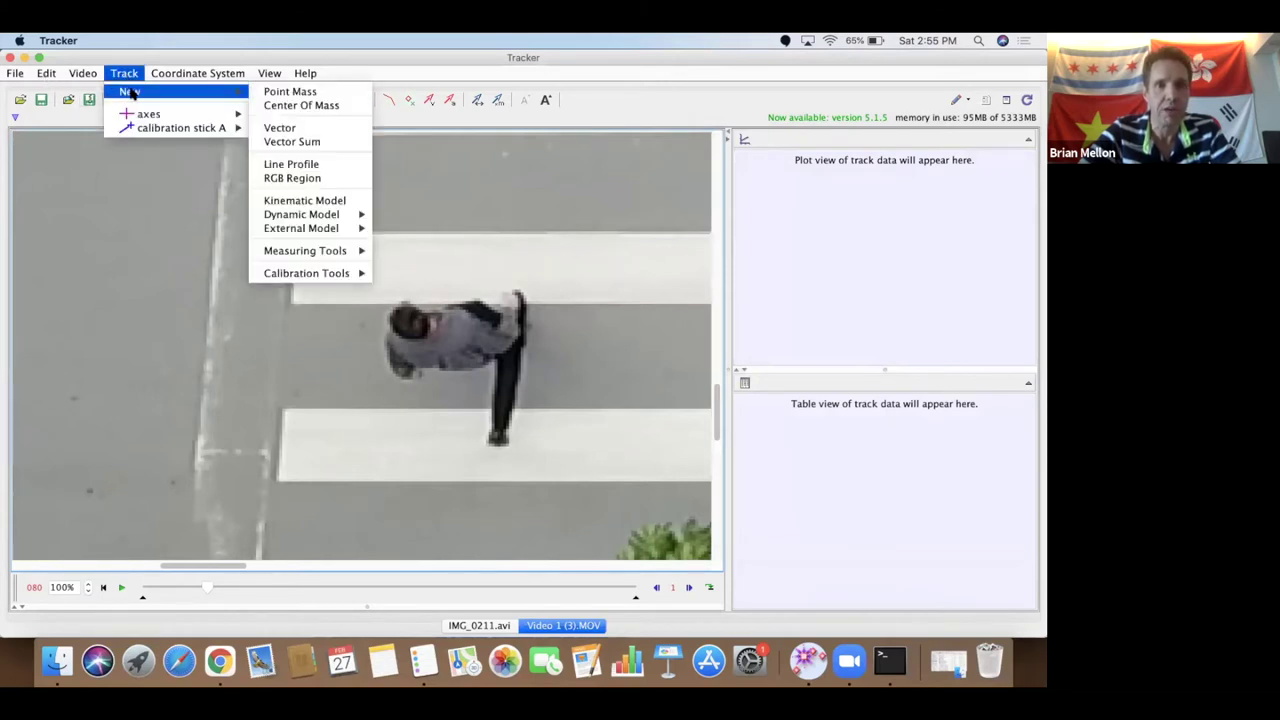
{"action": "left_click", "coordinate": [288, 91]}
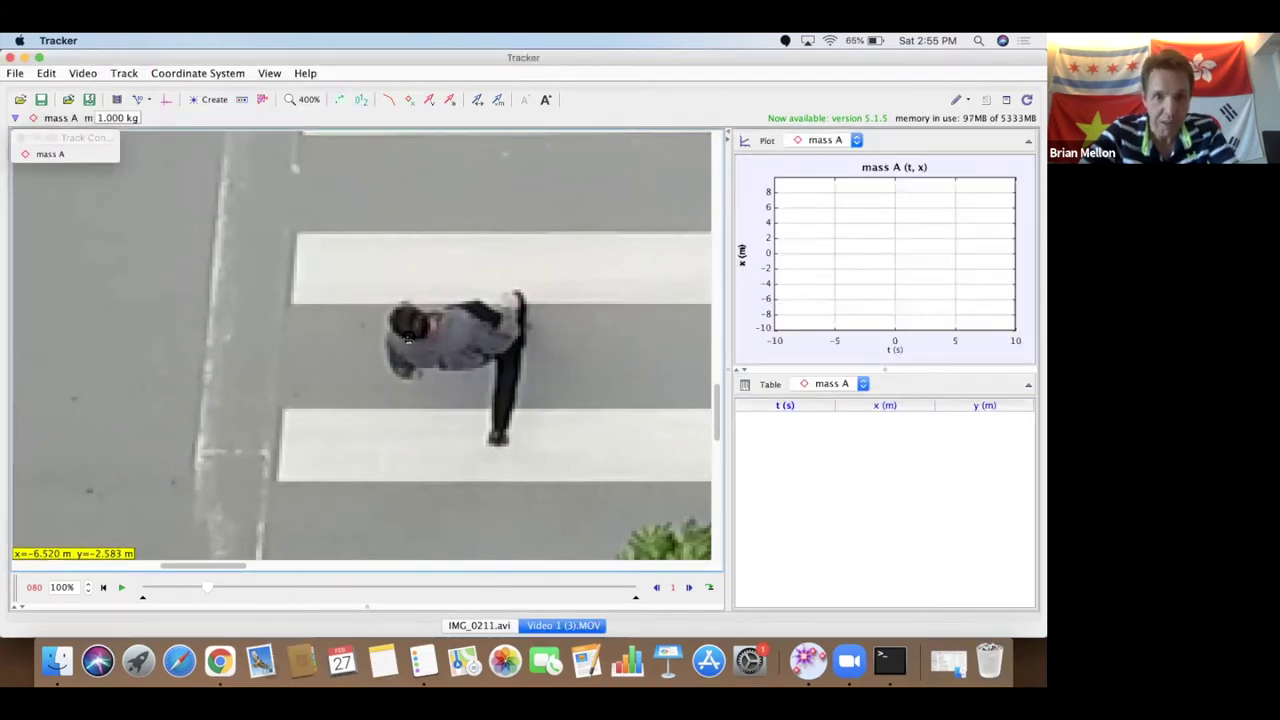
{"action": "left_click", "coordinate": [408, 338], "text": "ctrl+shift"}
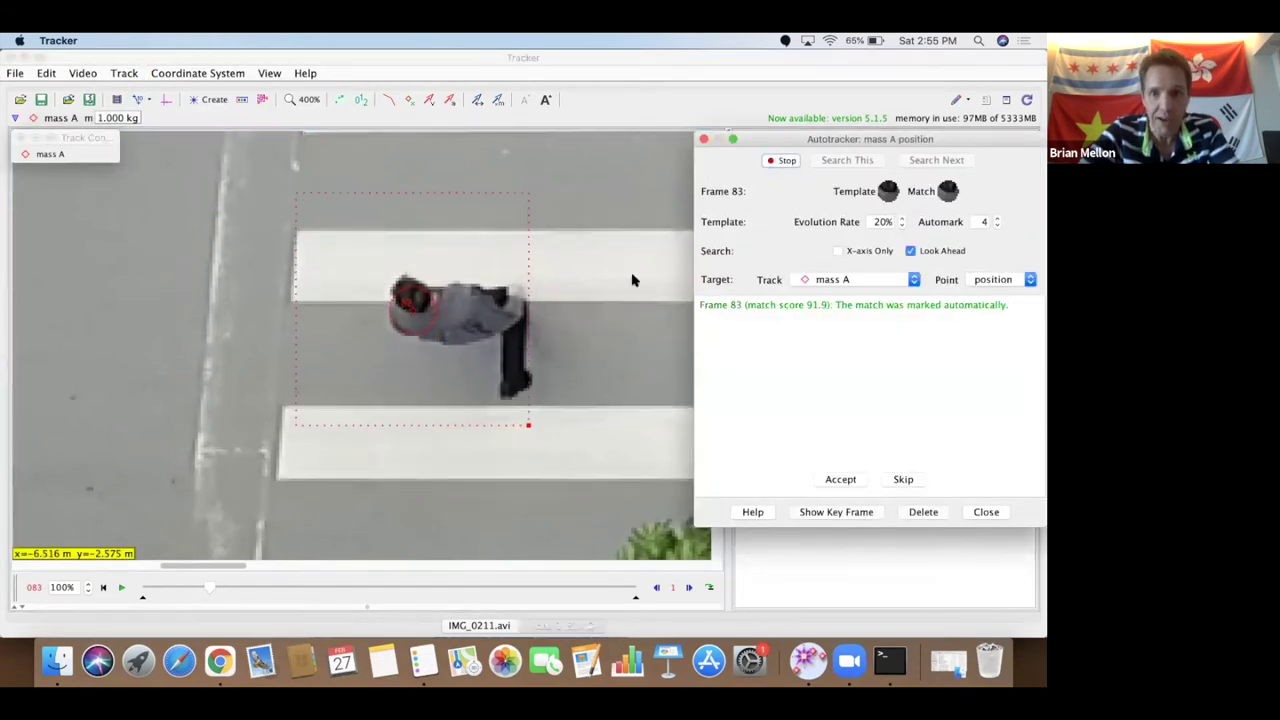
{"action": "left_click", "coordinate": [779, 160]}
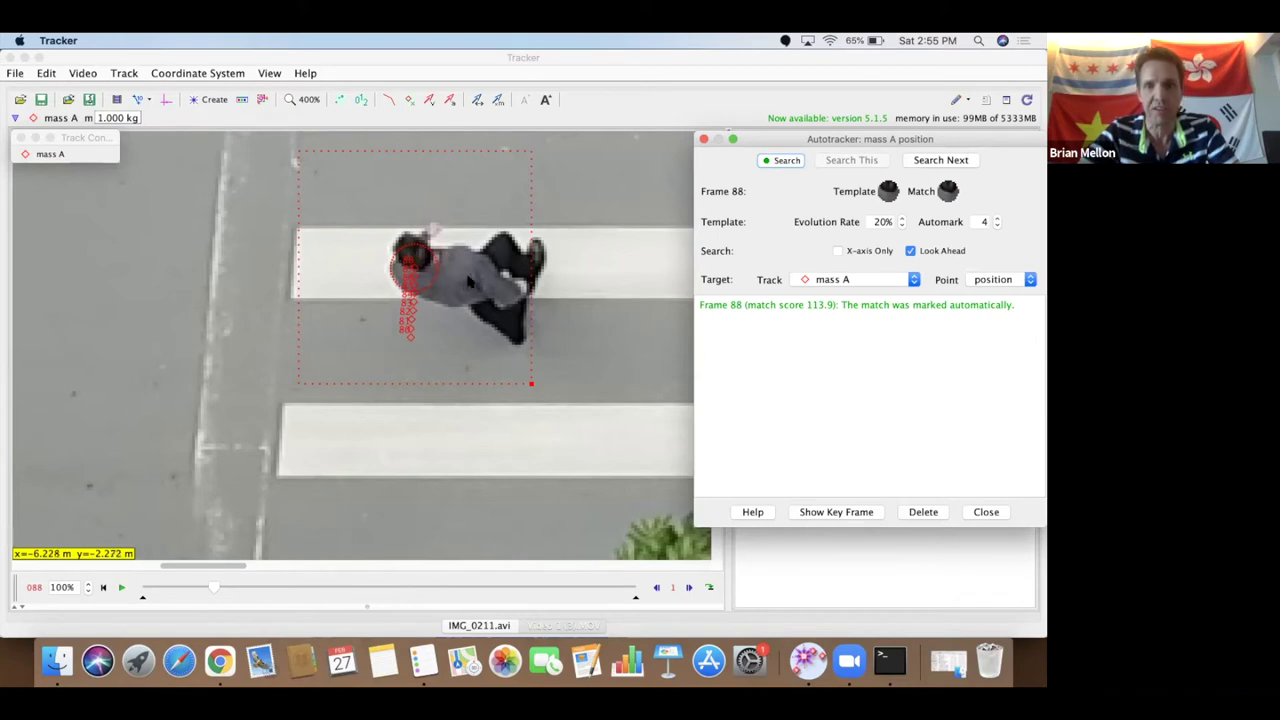
- Examine the man's x-position plot against the whole video frame and check which variables its vertical axis offers
{"action": "left_click_drag", "start_coordinate": [775, 139], "coordinate": [90, 436]}
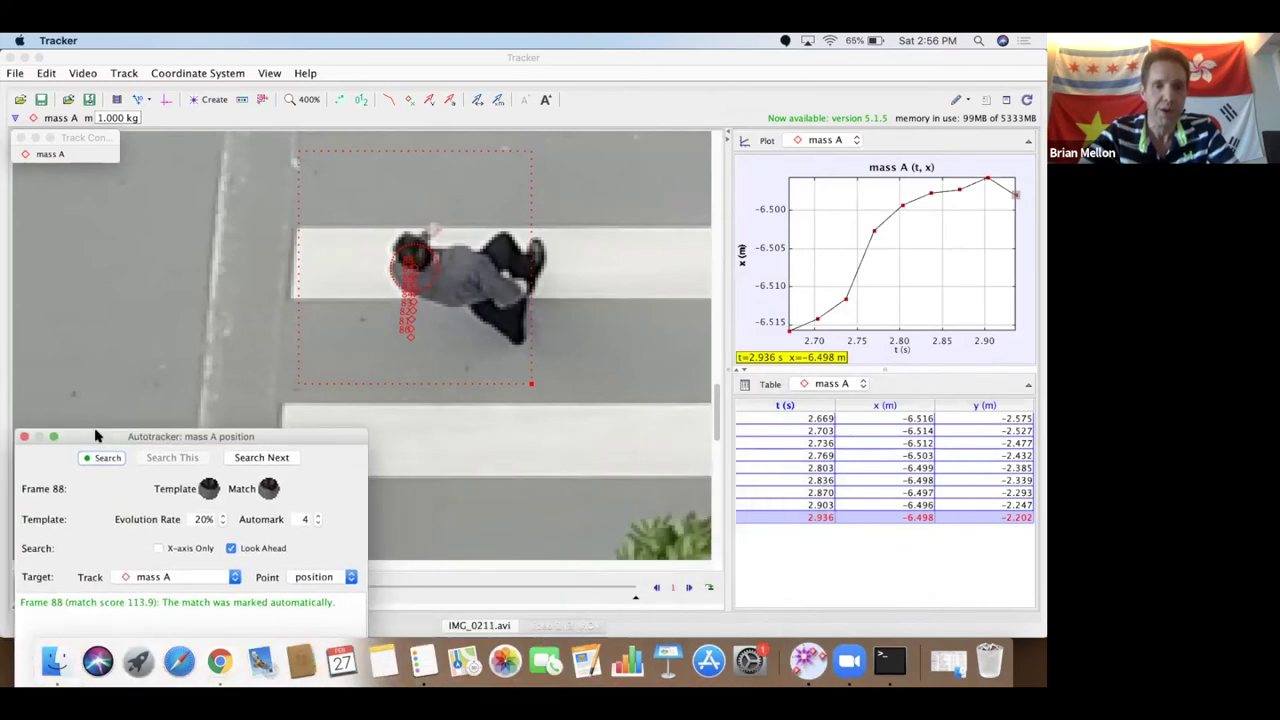
{"action": "left_click", "coordinate": [305, 99]}
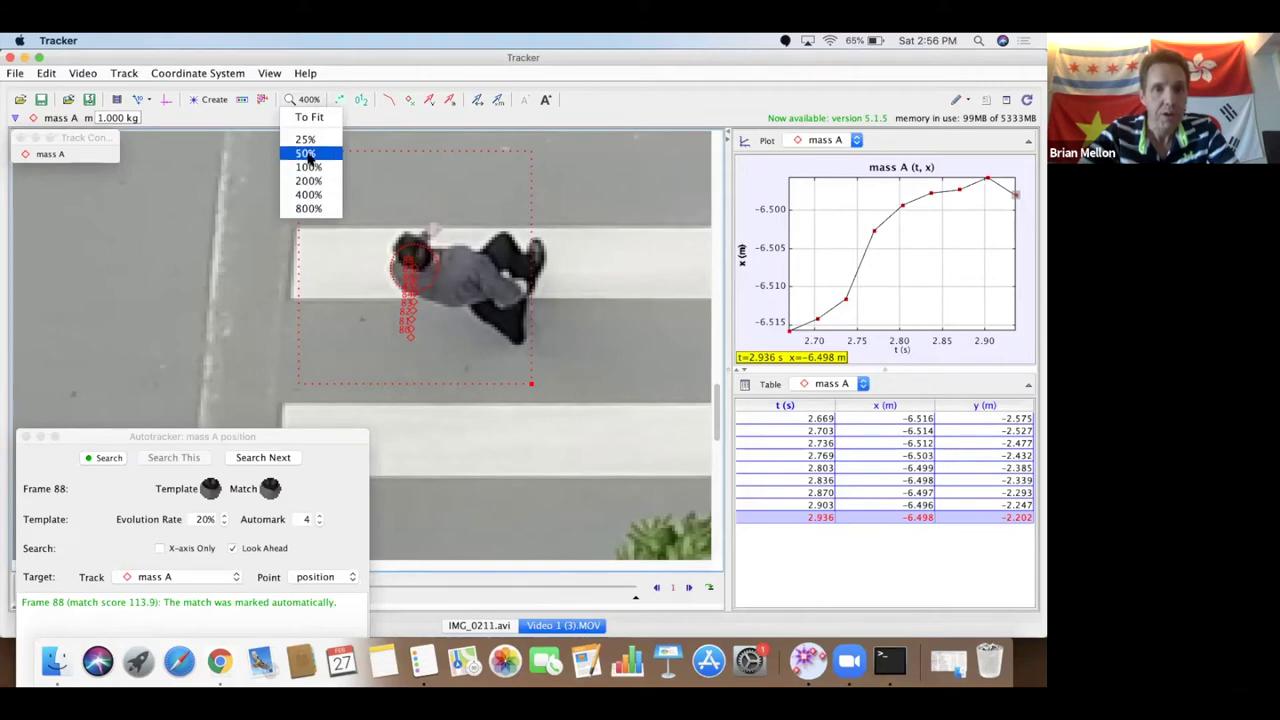
{"action": "left_click", "coordinate": [309, 117]}
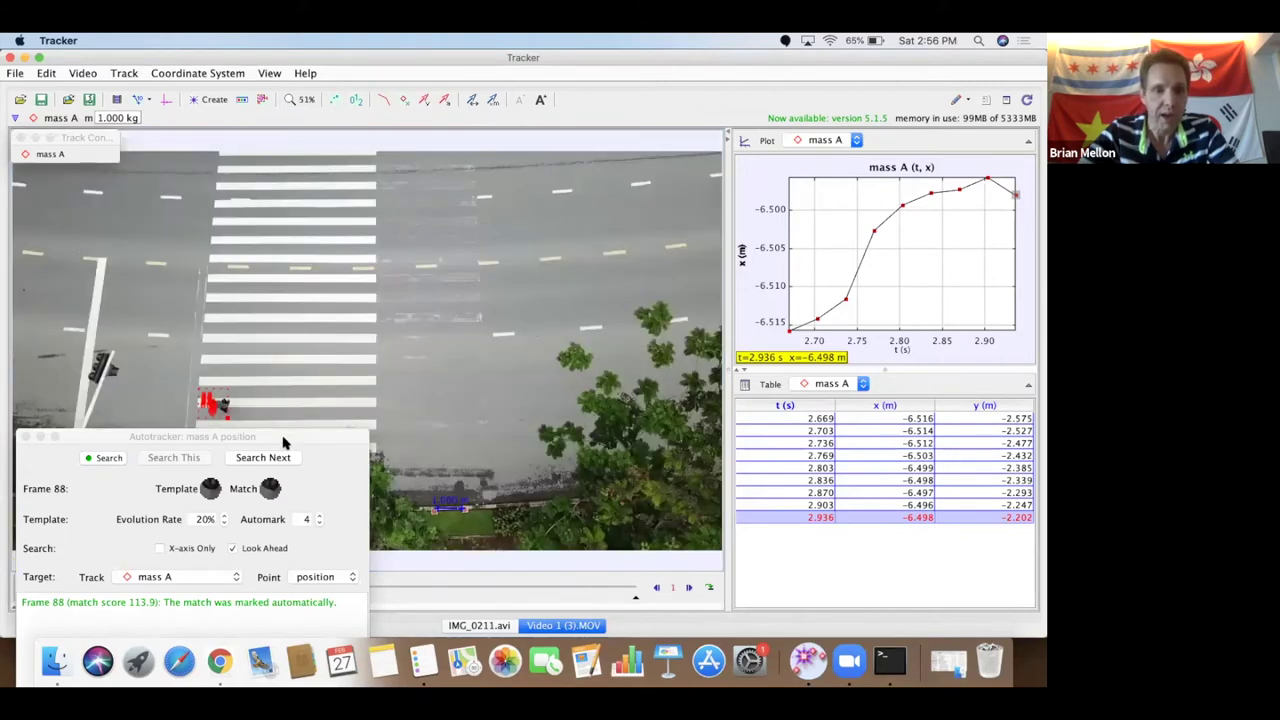
{"action": "left_click_drag", "start_coordinate": [283, 443], "coordinate": [986, 409]}
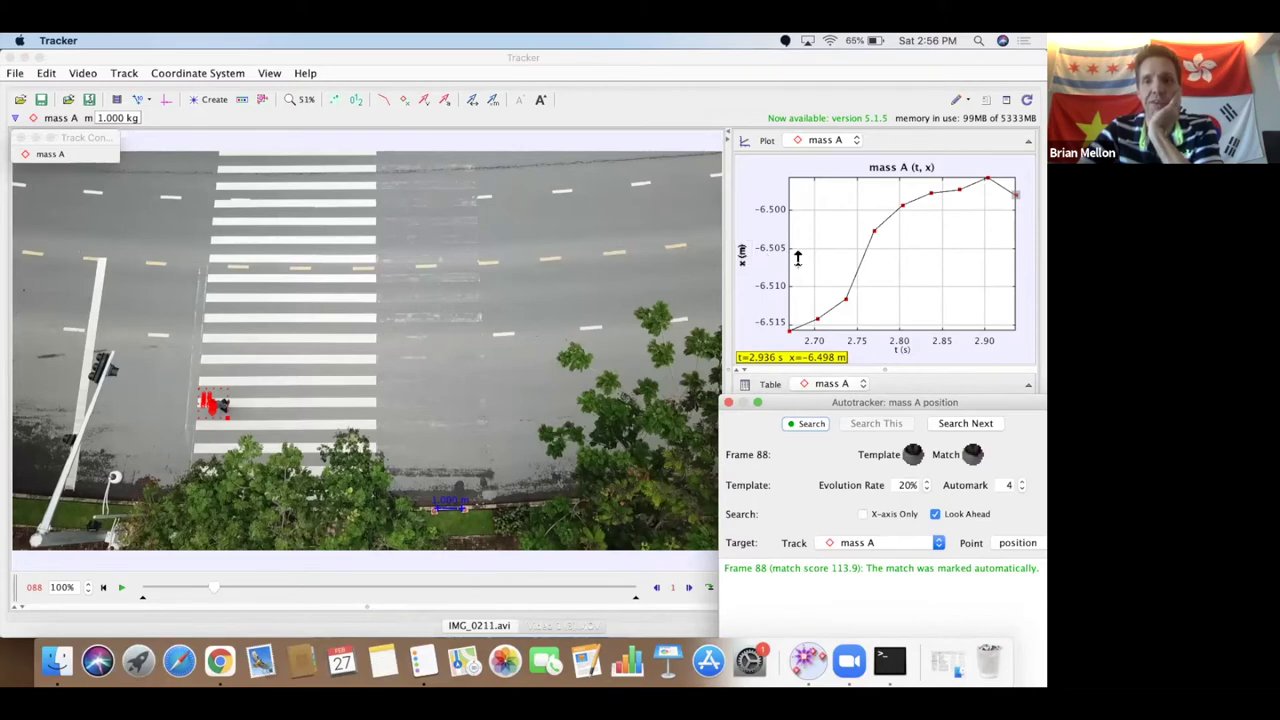
{"action": "left_click", "coordinate": [742, 258]}
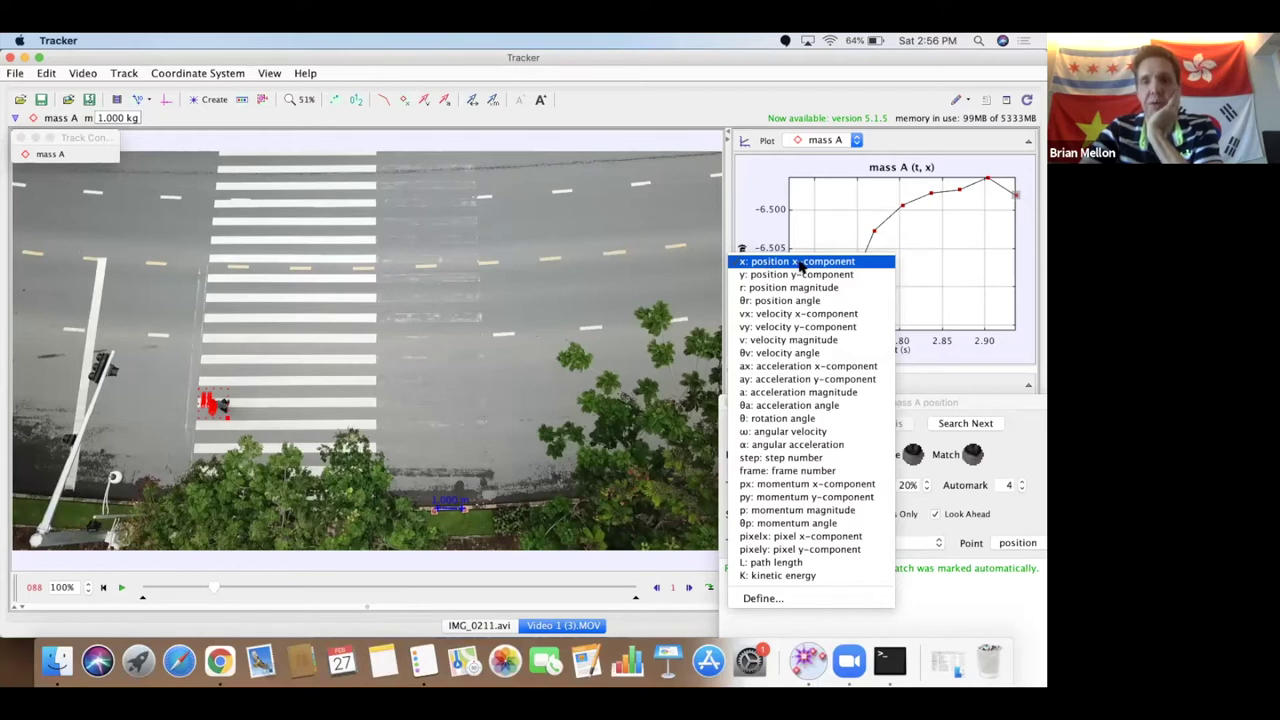
{"action": "left_click", "coordinate": [754, 228]}
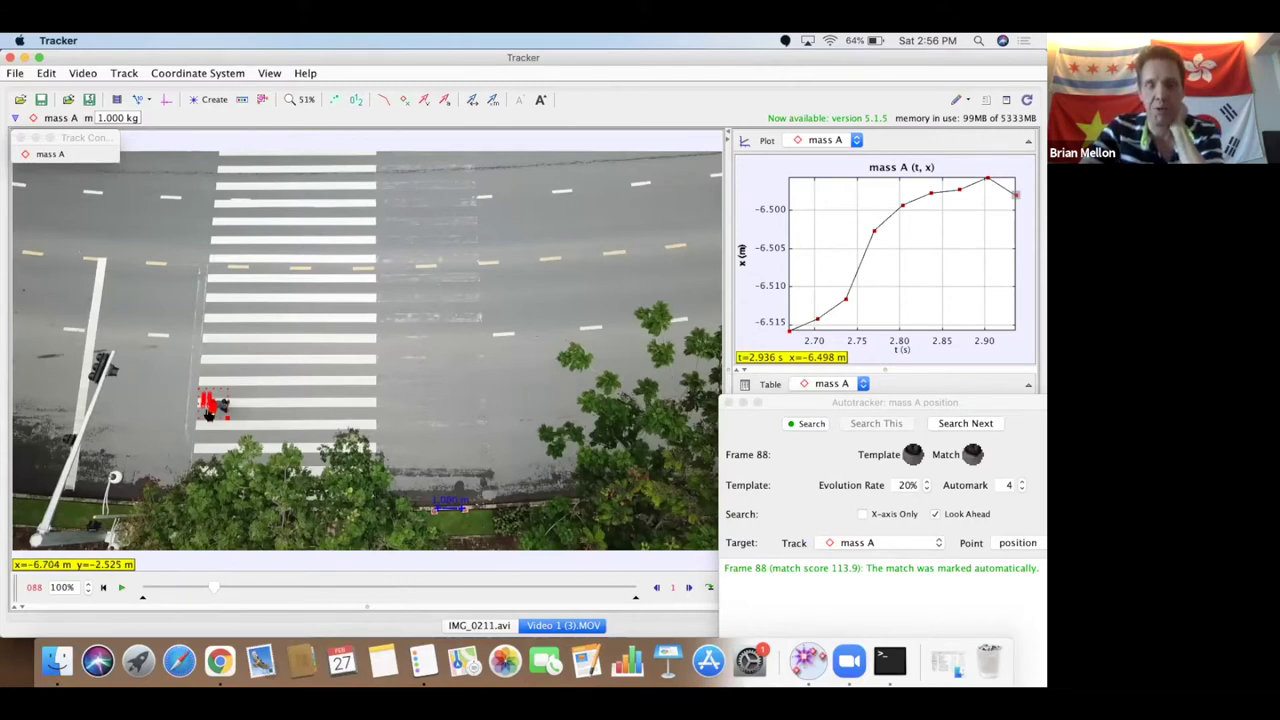
- Play the crosswalk video onward from frame 88 and pause it at frame 102
{"action": "left_click", "coordinate": [118, 589]}
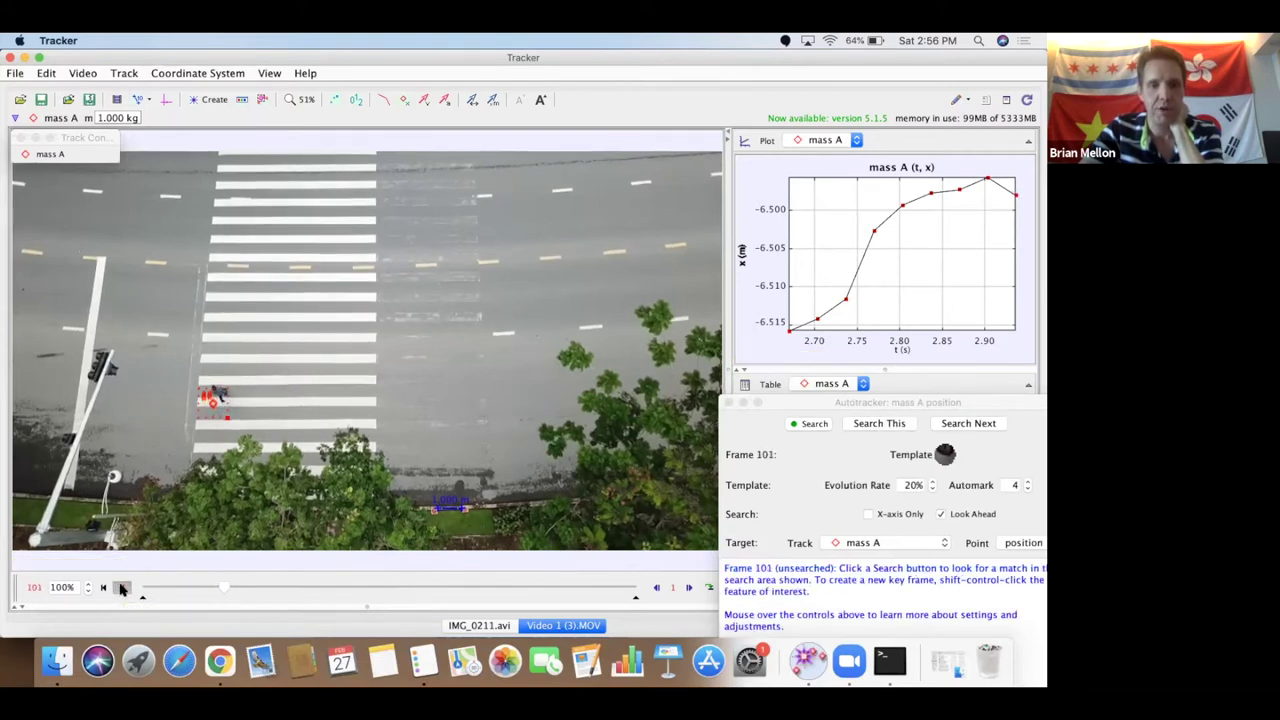
{"action": "left_click", "coordinate": [120, 589]}
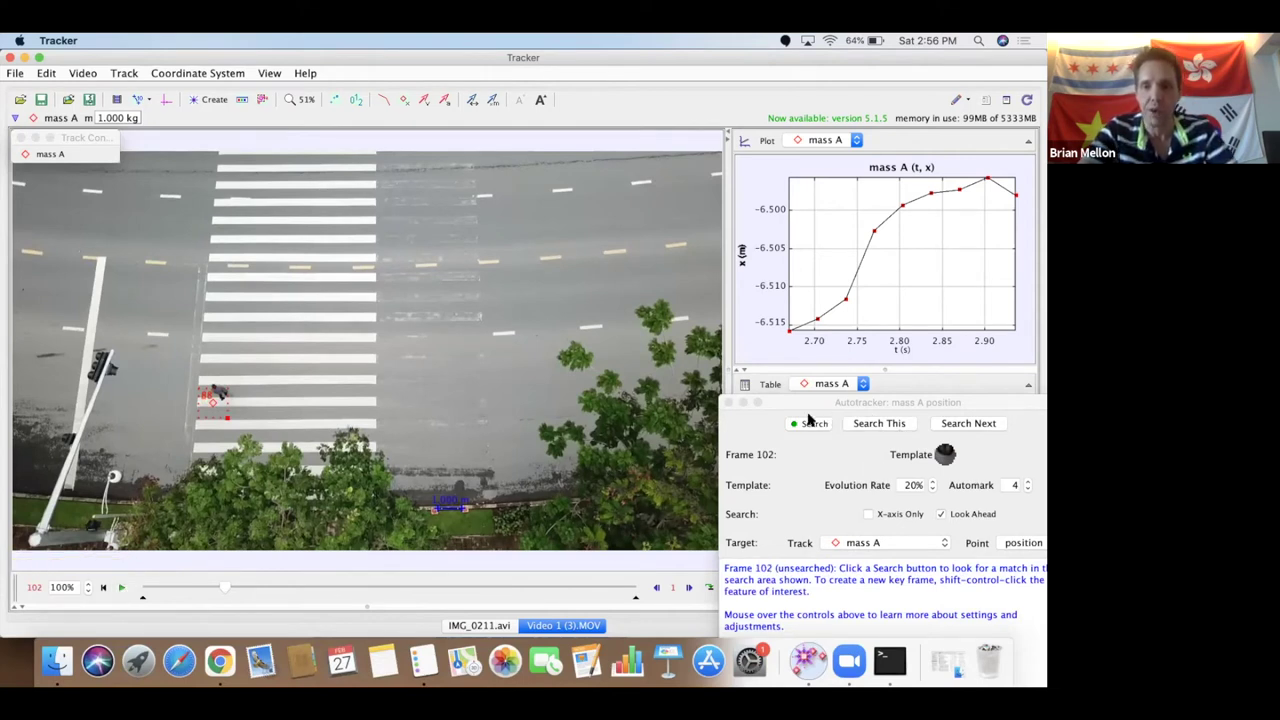
{"action": "left_click", "coordinate": [829, 279]}
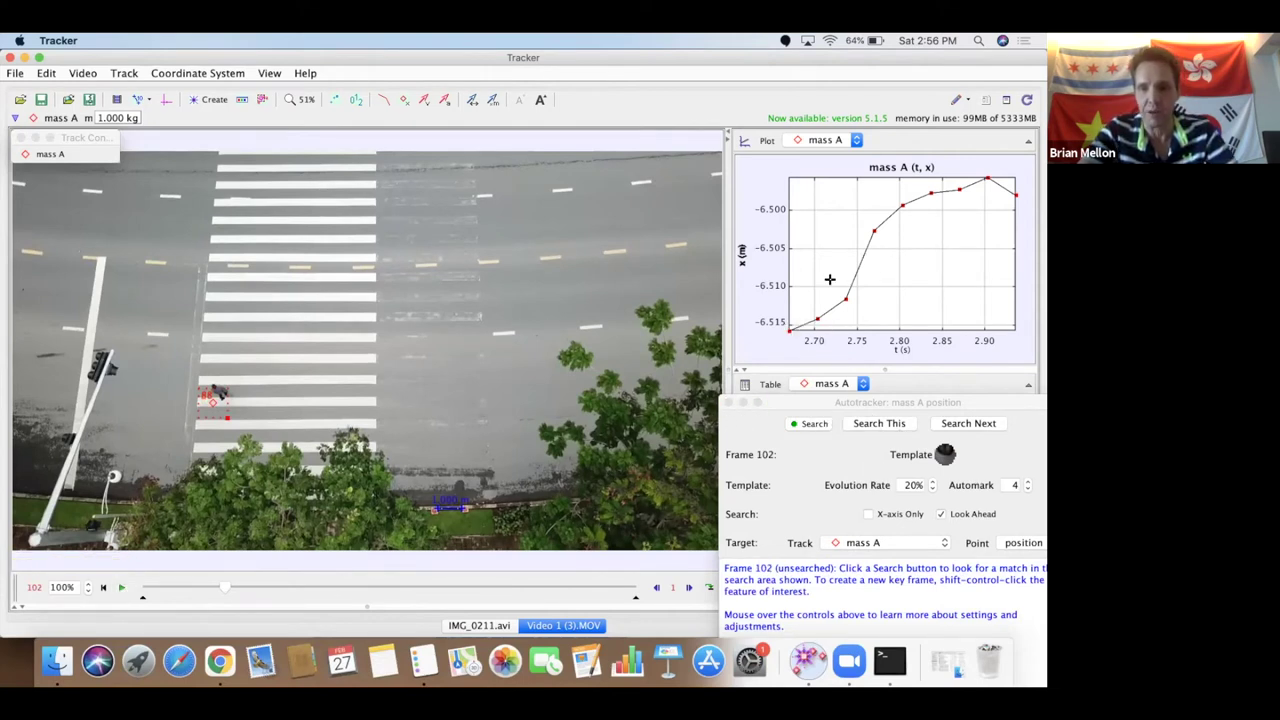
- Close the Autotracker and delete the point mass track with its marked steps
{"action": "left_click", "coordinate": [729, 402]}
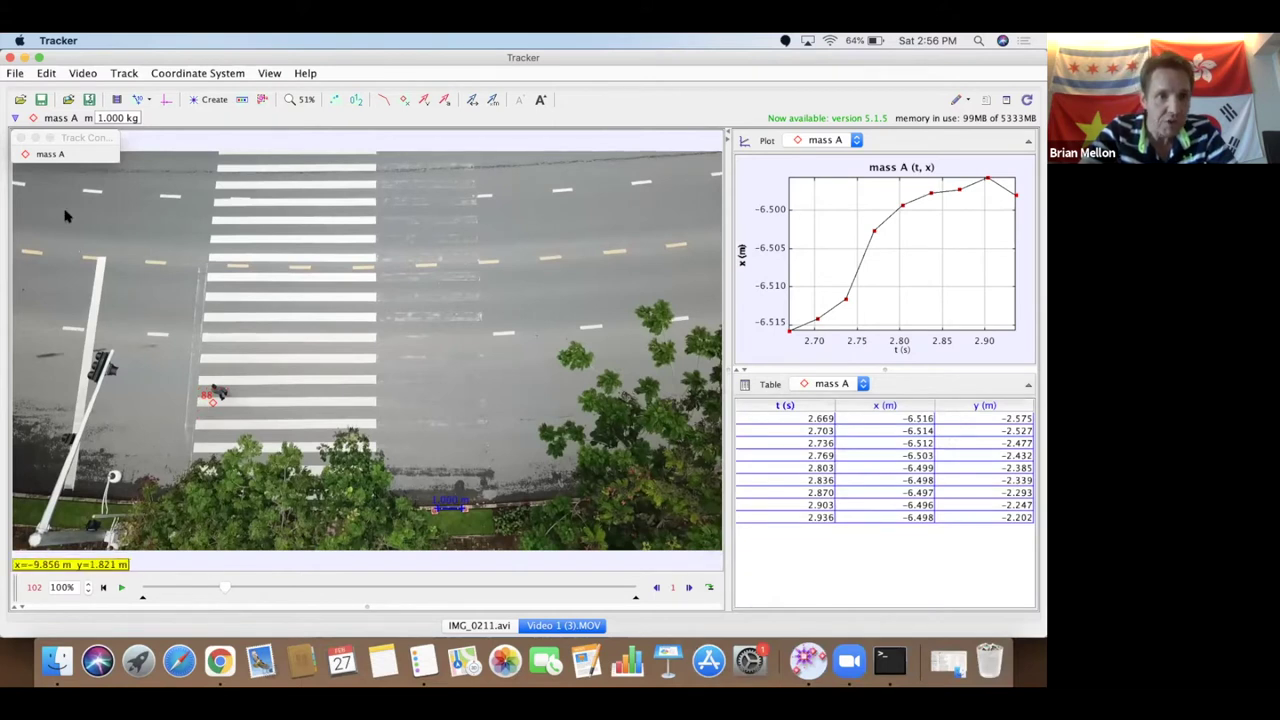
{"action": "left_click", "coordinate": [30, 158]}
{"action": "left_click", "coordinate": [30, 158]}
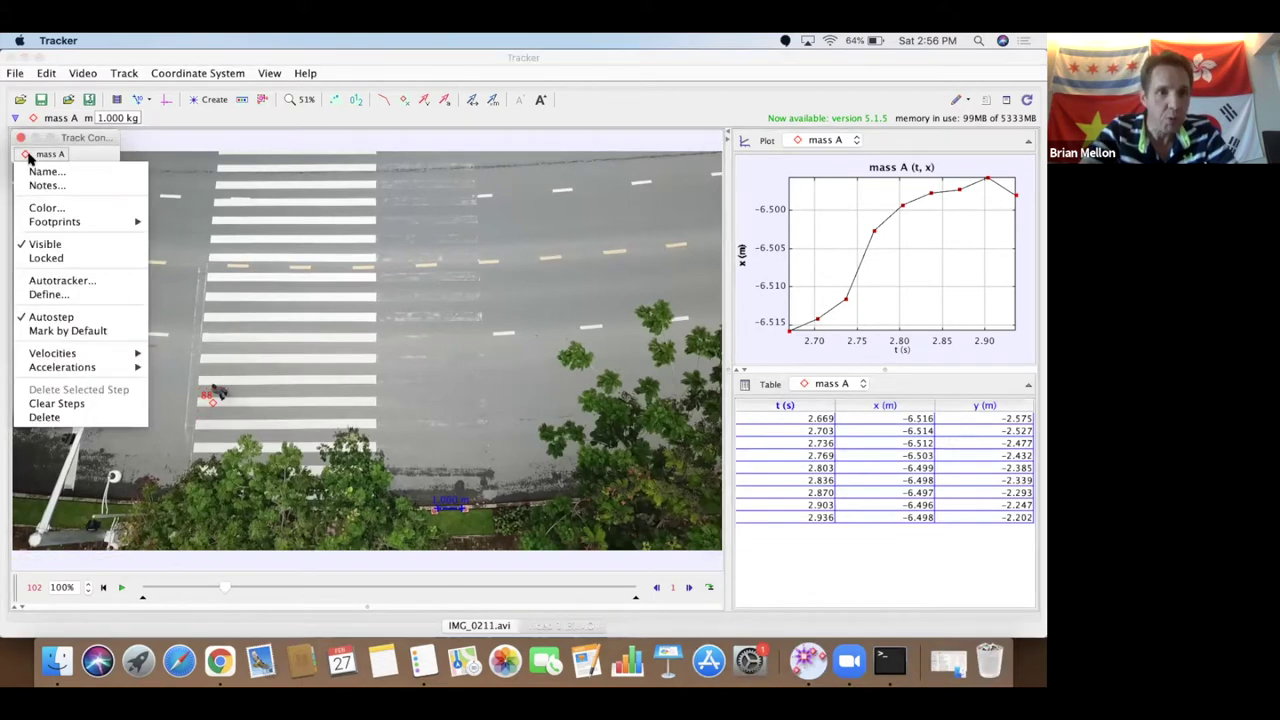
{"action": "key", "text": "Escape"}
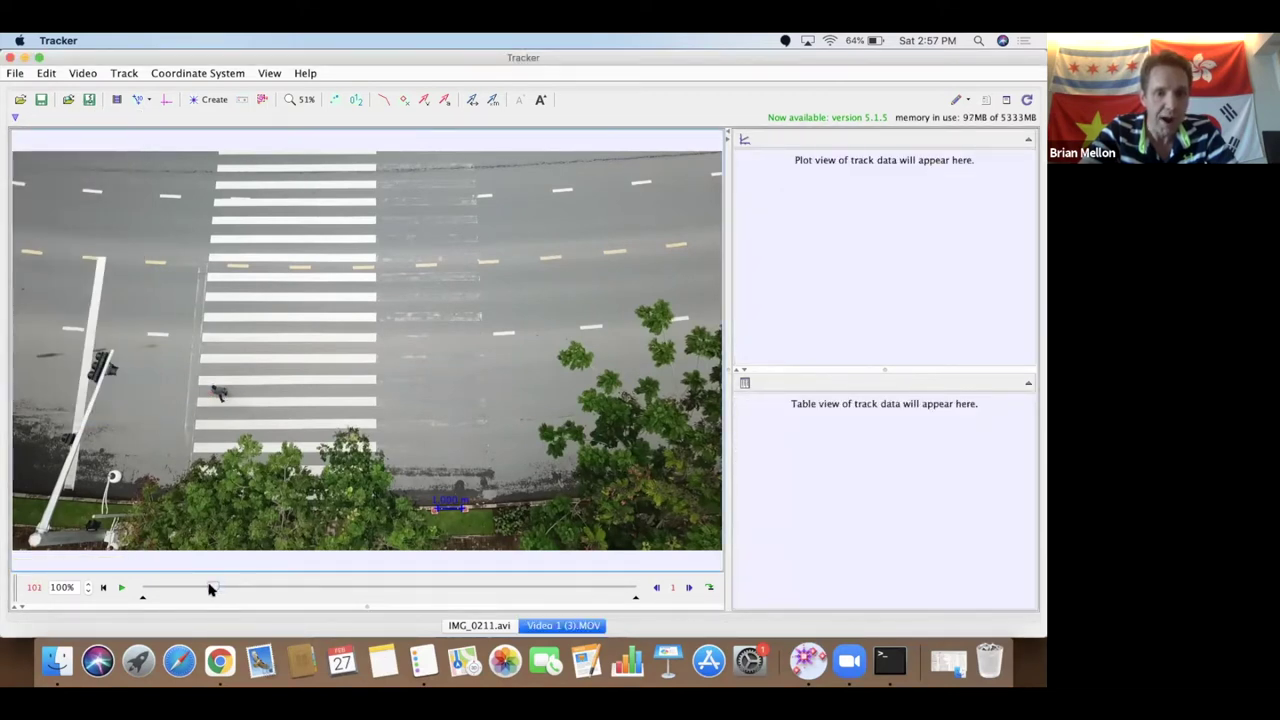
- Return the video to frame 86 and create a new point mass for the walking man
{"action": "left_click_drag", "start_coordinate": [208, 589], "coordinate": [206, 589]}
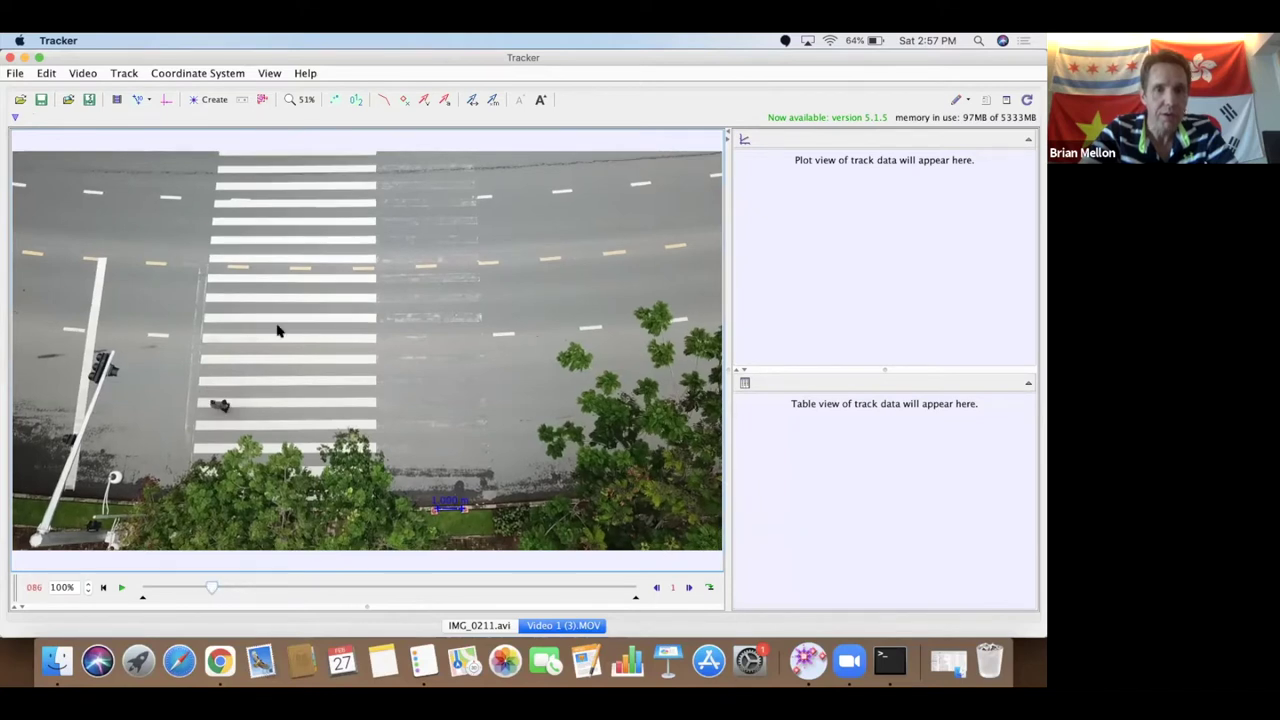
{"action": "left_click", "coordinate": [125, 78]}
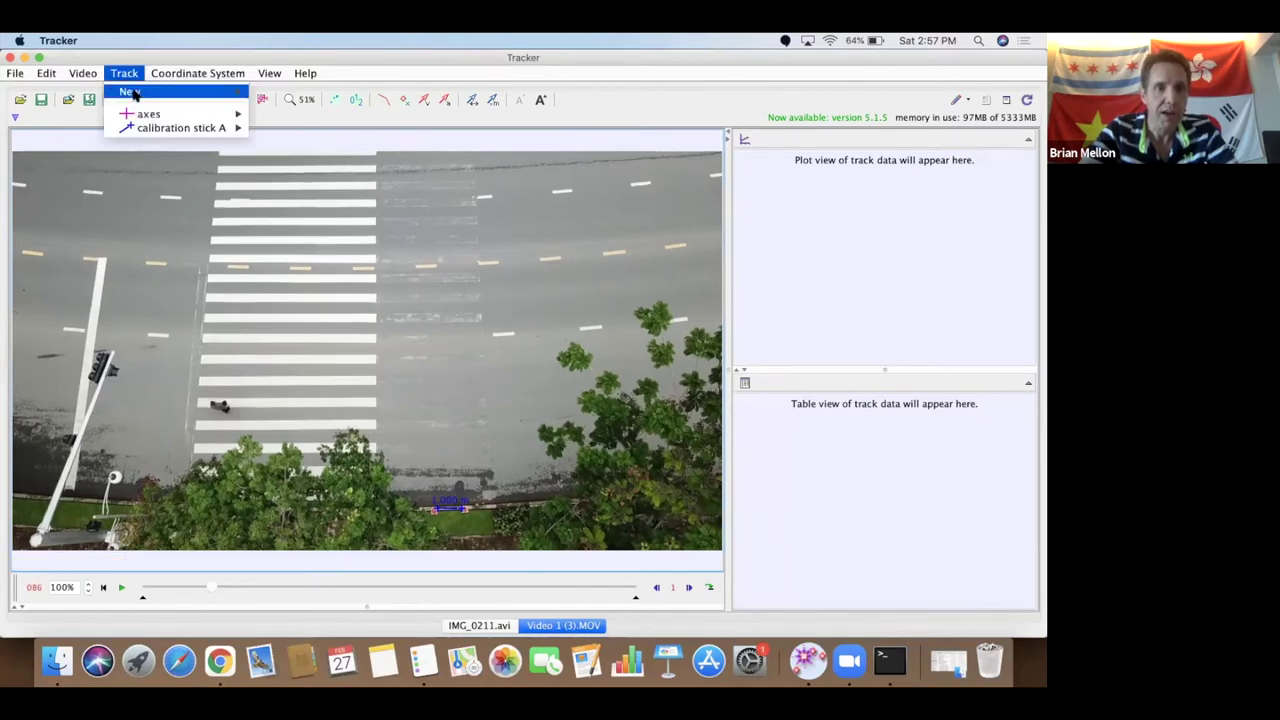
{"action": "mouse_move", "coordinate": [216, 92]}
{"action": "left_click", "coordinate": [330, 96]}
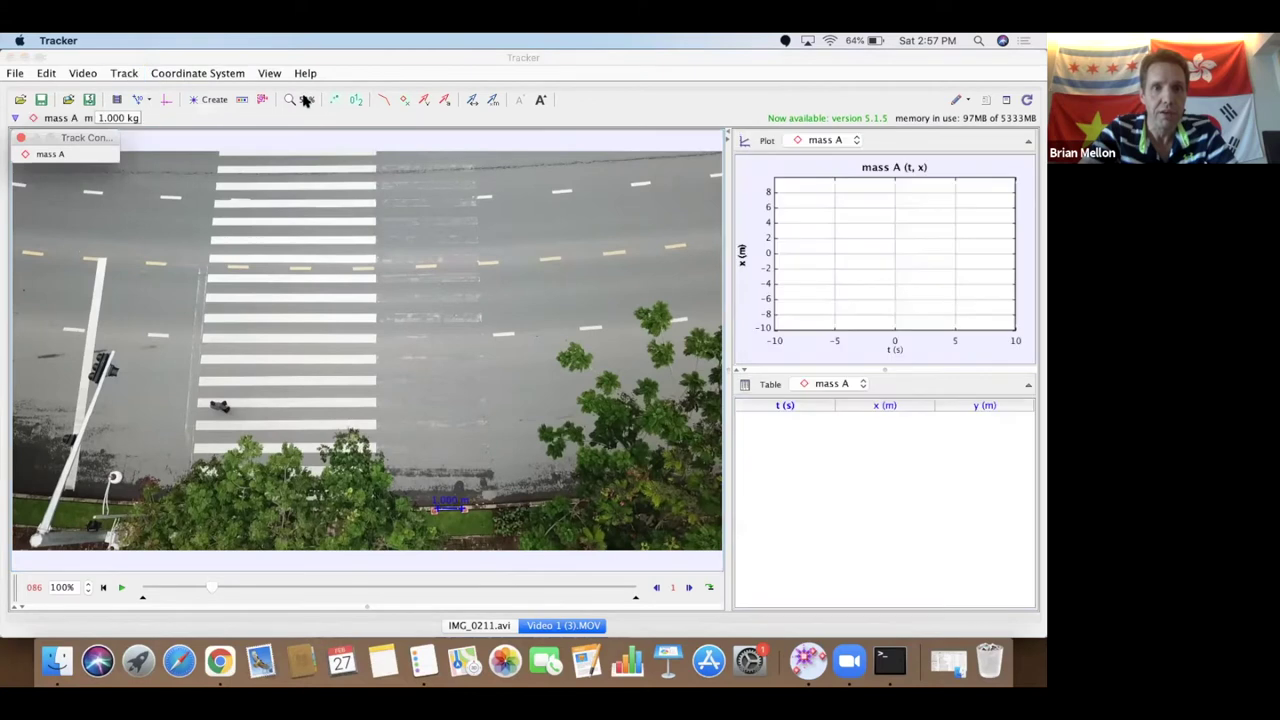
- Set the new point mass's Autotracker key frame on the back of the man's head in frame 86 at 400% magnification
{"action": "left_click", "coordinate": [299, 100]}
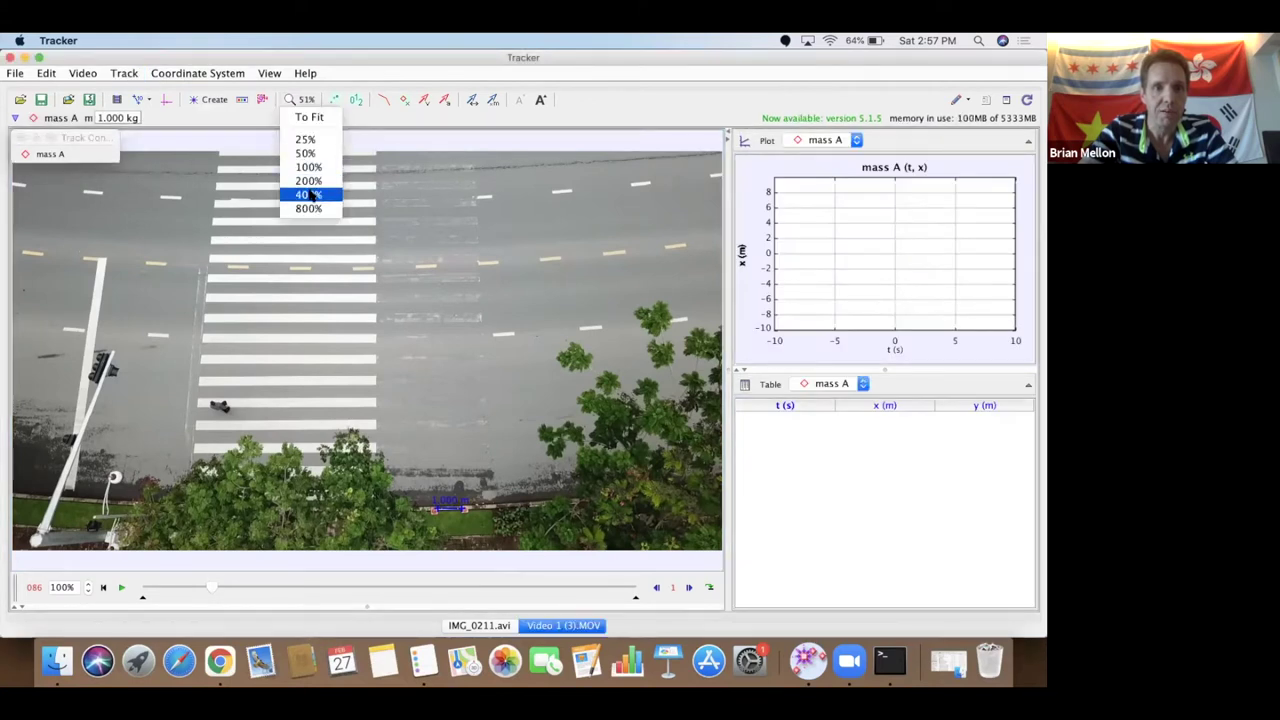
{"action": "left_click", "coordinate": [308, 194]}
{"action": "left_click_drag", "start_coordinate": [714, 364], "coordinate": [714, 405]}
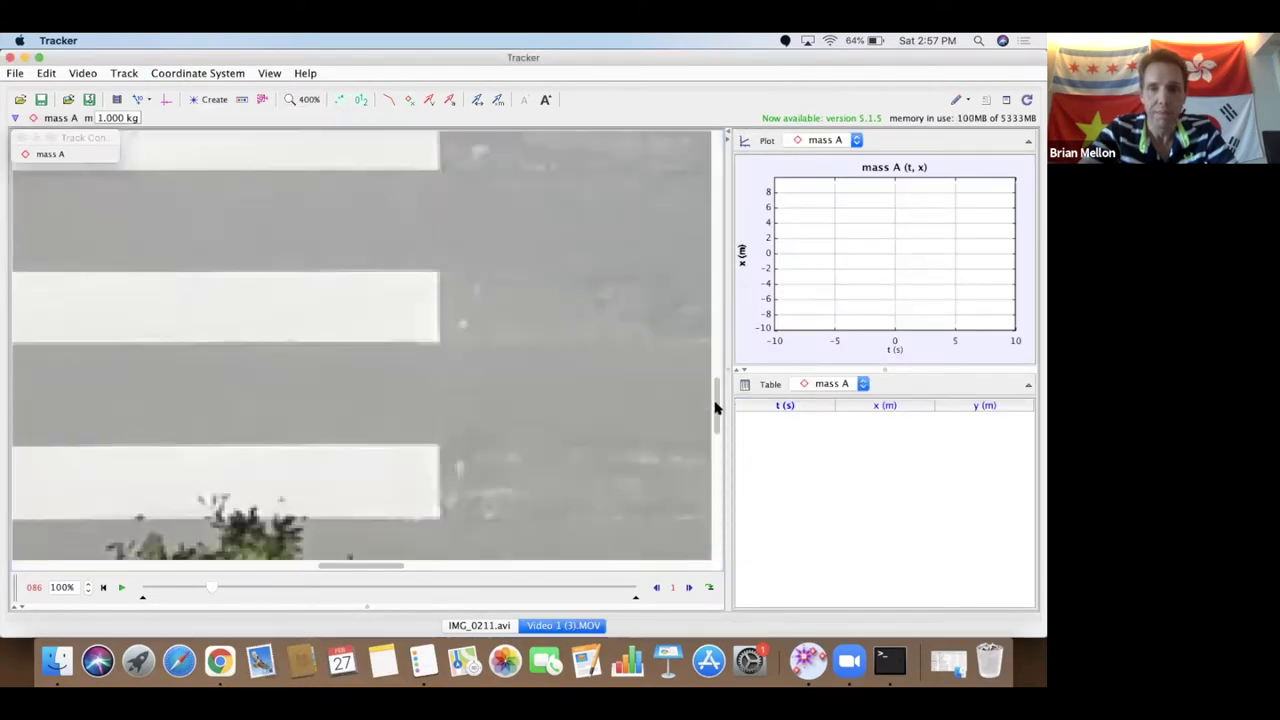
{"action": "left_click", "coordinate": [259, 567]}
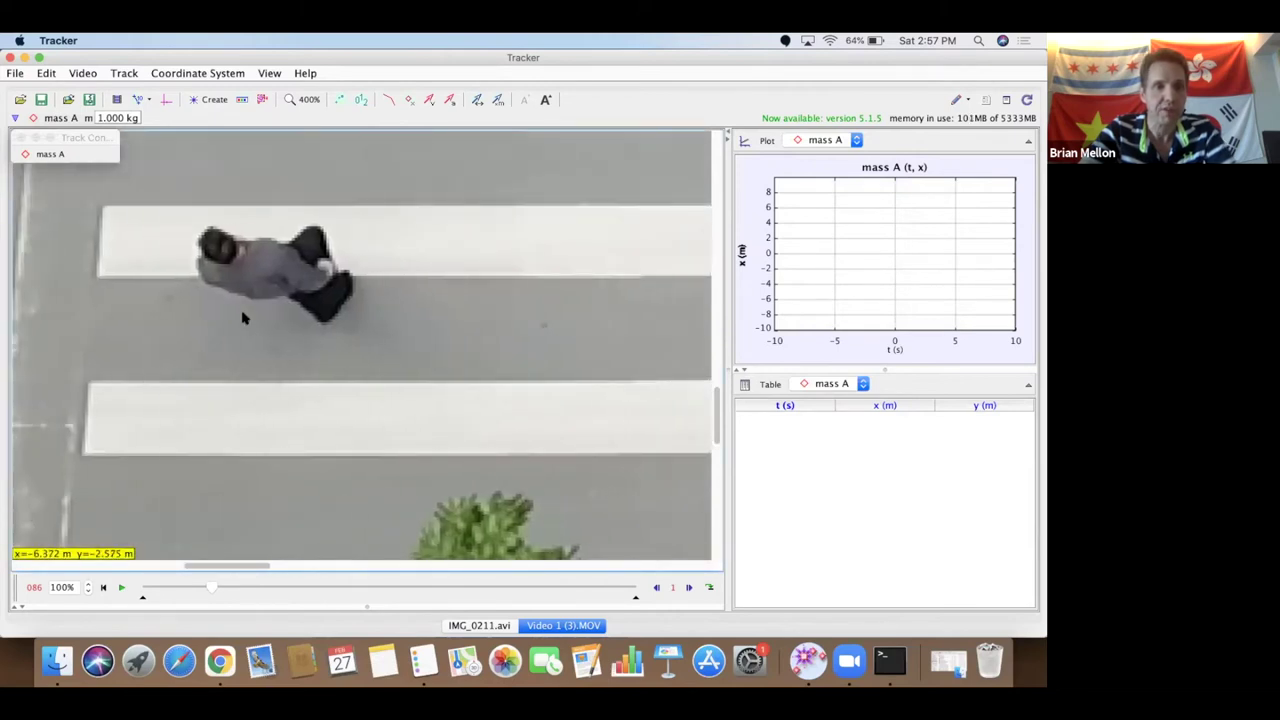
{"action": "left_click", "coordinate": [120, 74]}
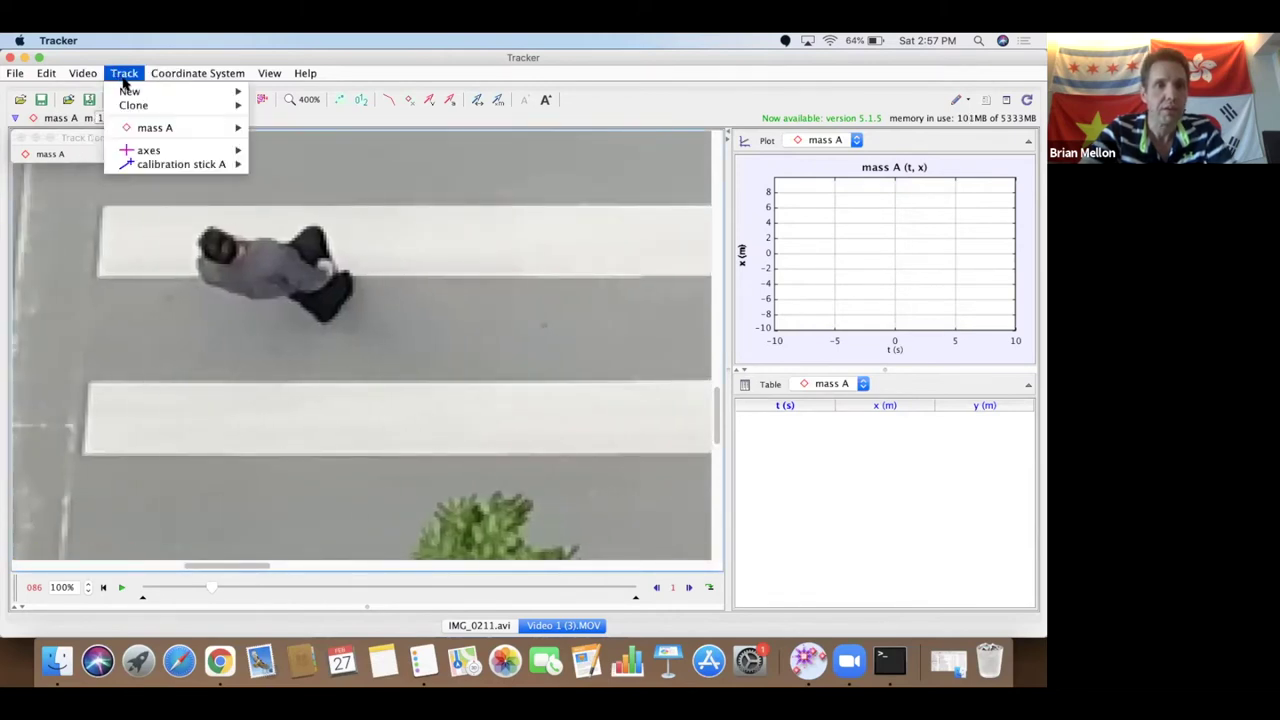
{"action": "left_click", "coordinate": [222, 275]}
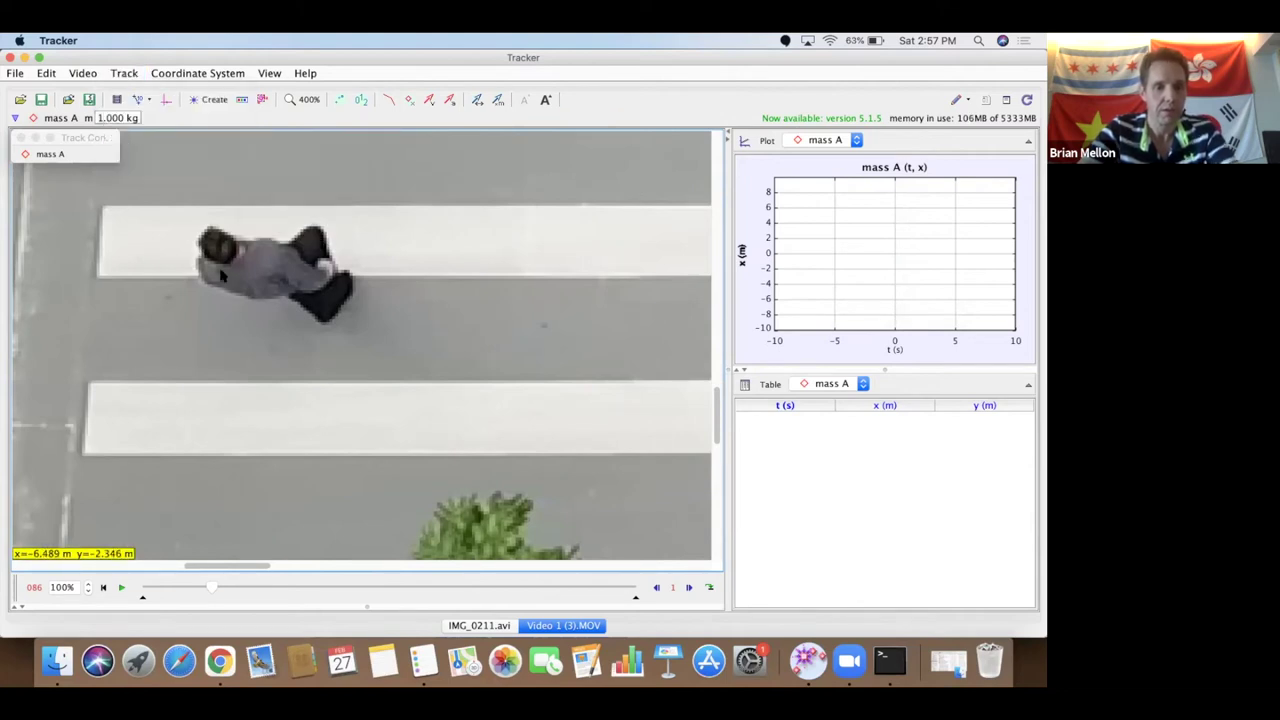
{"action": "left_click", "coordinate": [219, 263], "text": "ctrl+shift"}
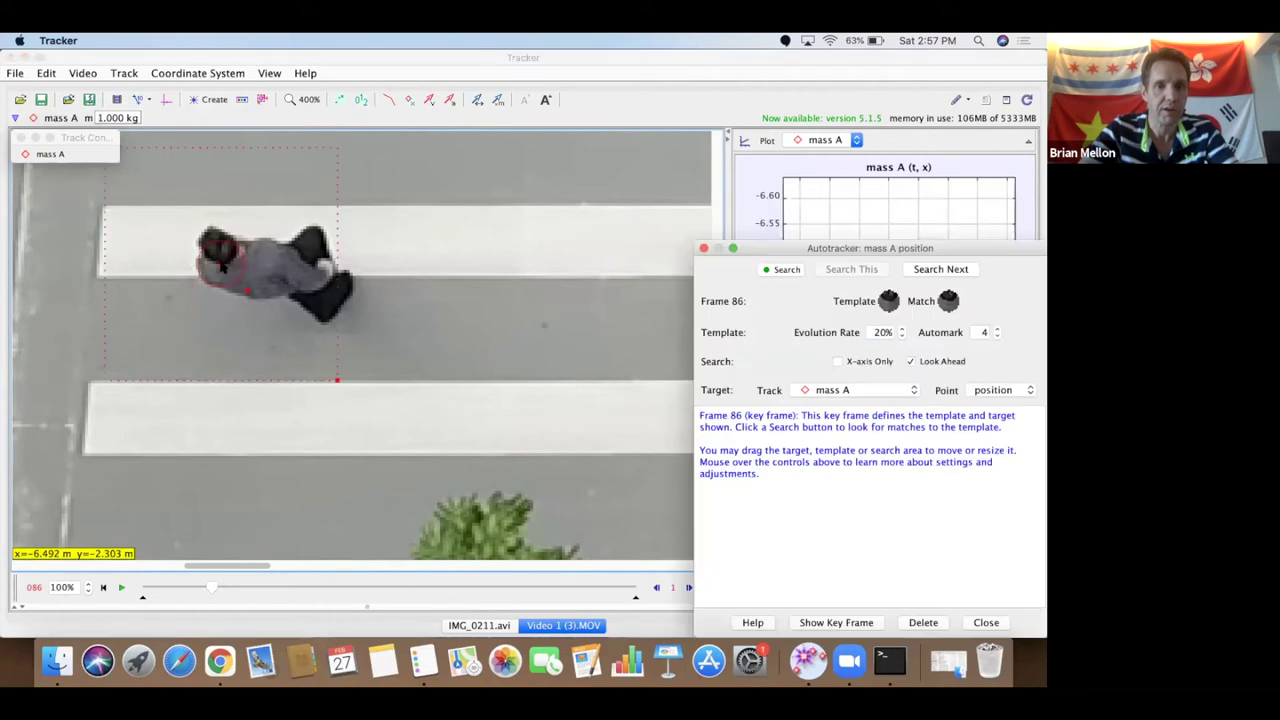
{"action": "left_click", "coordinate": [302, 100]}
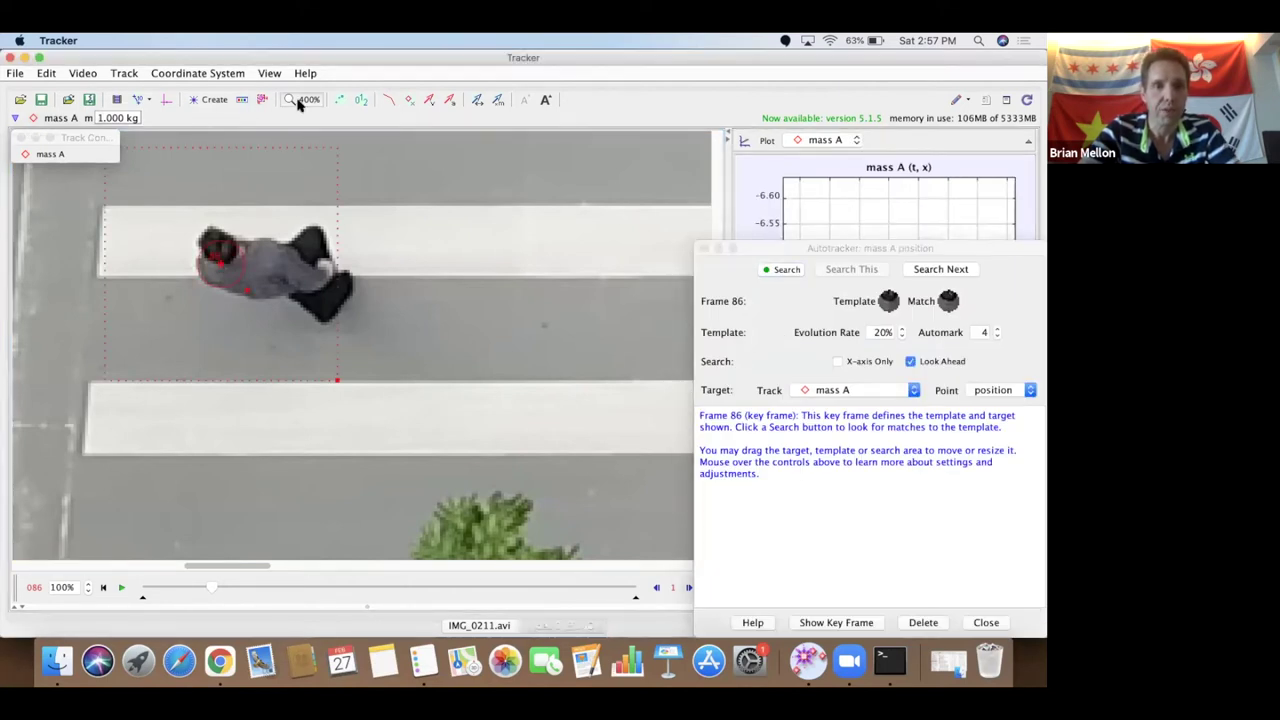
{"action": "left_click", "coordinate": [309, 118]}
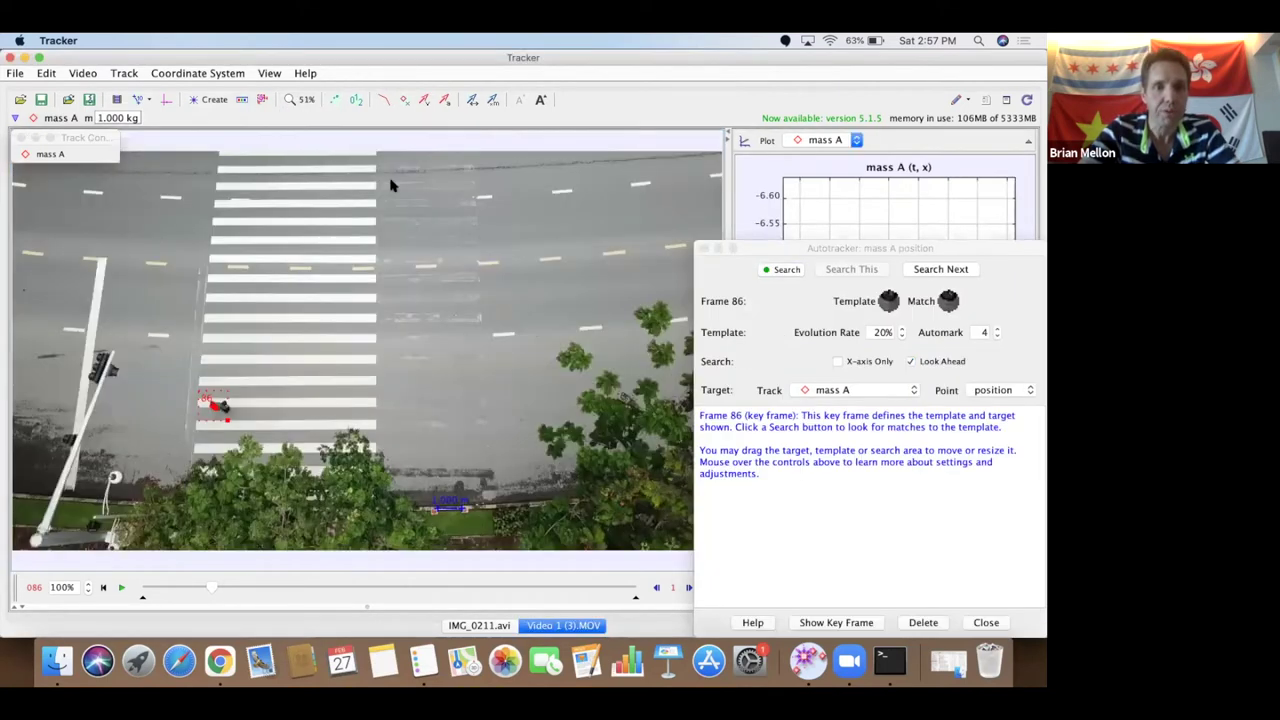
- Autotrack mass A from its frame 86 key frame and plot its y-component of position against time
{"action": "left_click", "coordinate": [772, 271]}
{"action": "left_click", "coordinate": [772, 271]}
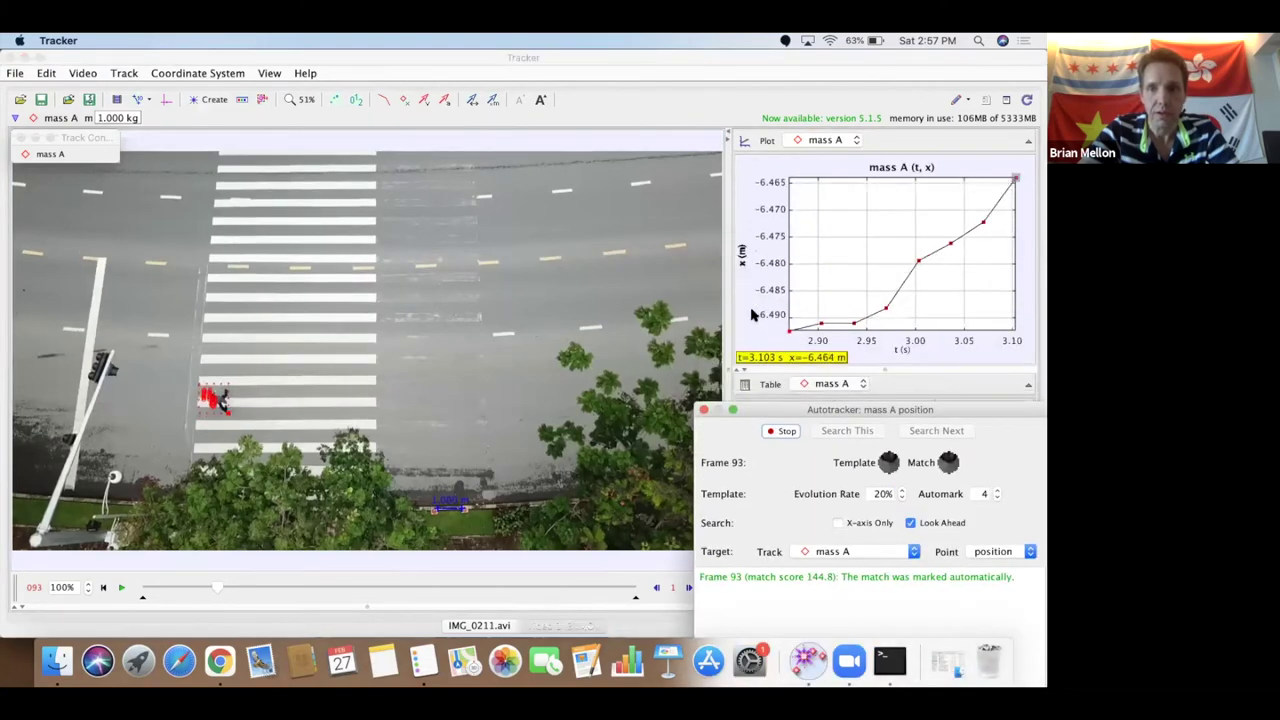
{"action": "left_click", "coordinate": [742, 250]}
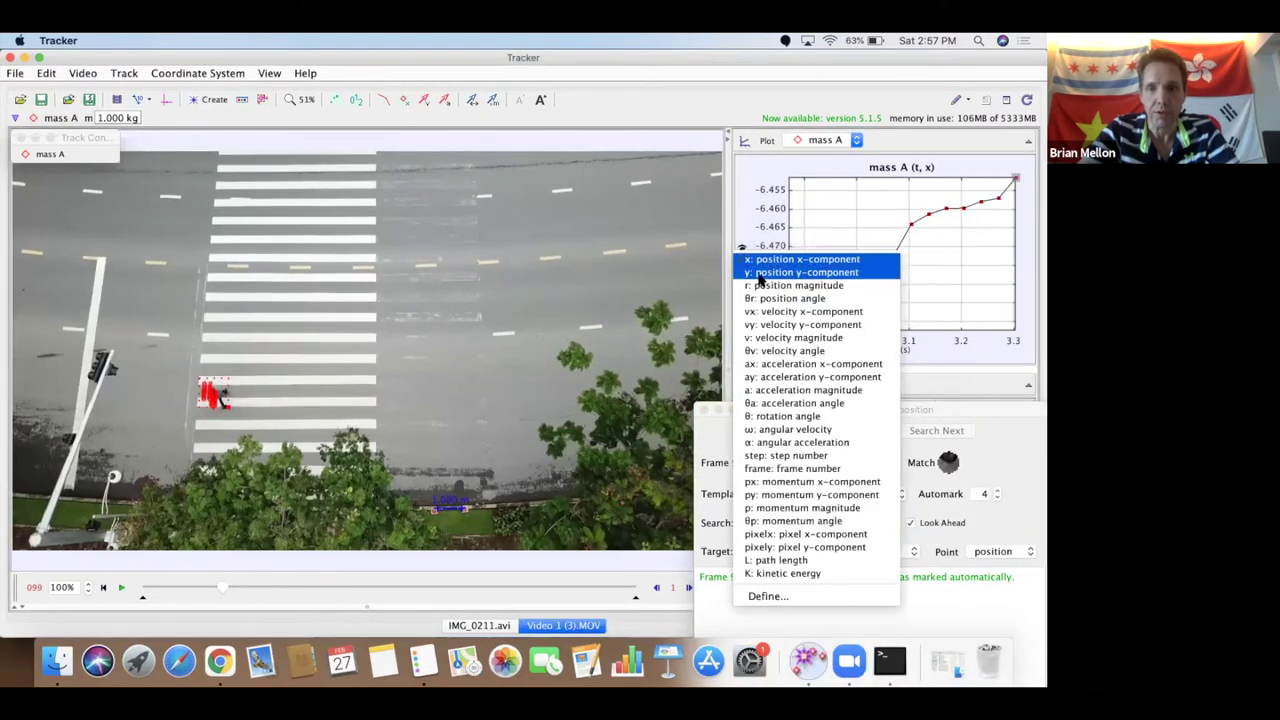
{"action": "left_click", "coordinate": [760, 273]}
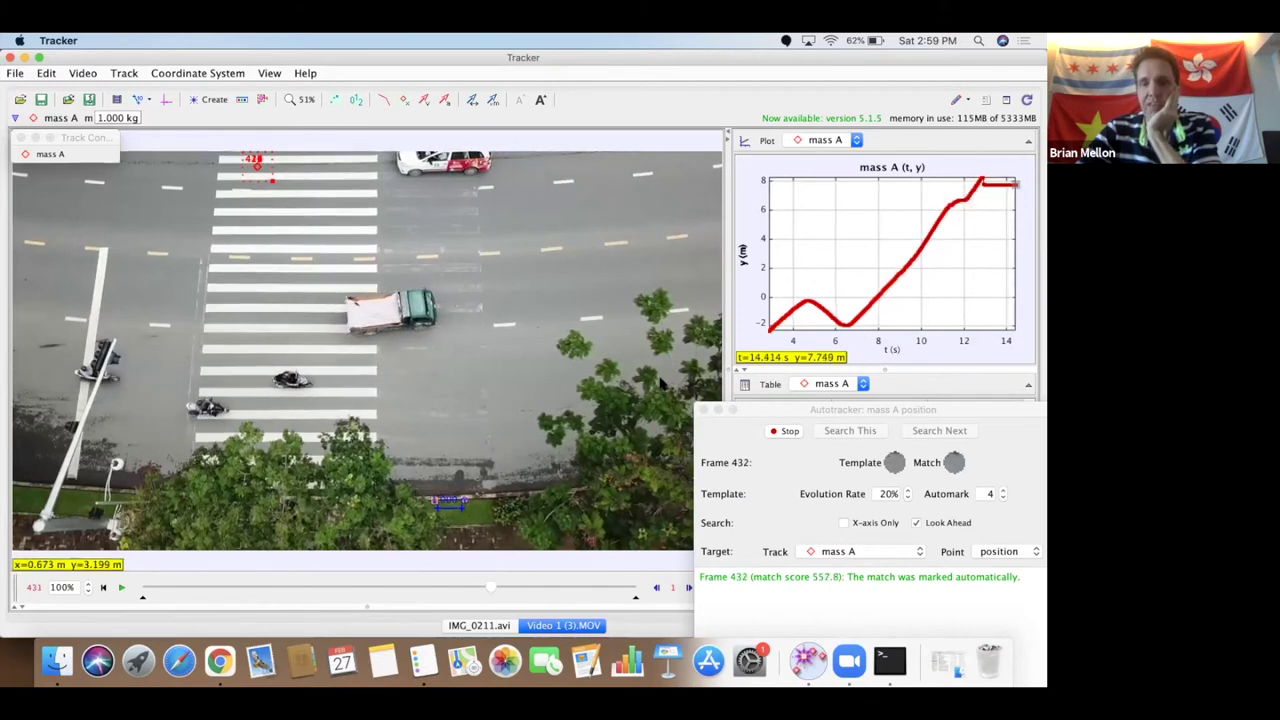
- Stop the mass A search at frame 459 and close the Autotracker
{"action": "mouse_move", "coordinate": [894, 465]}
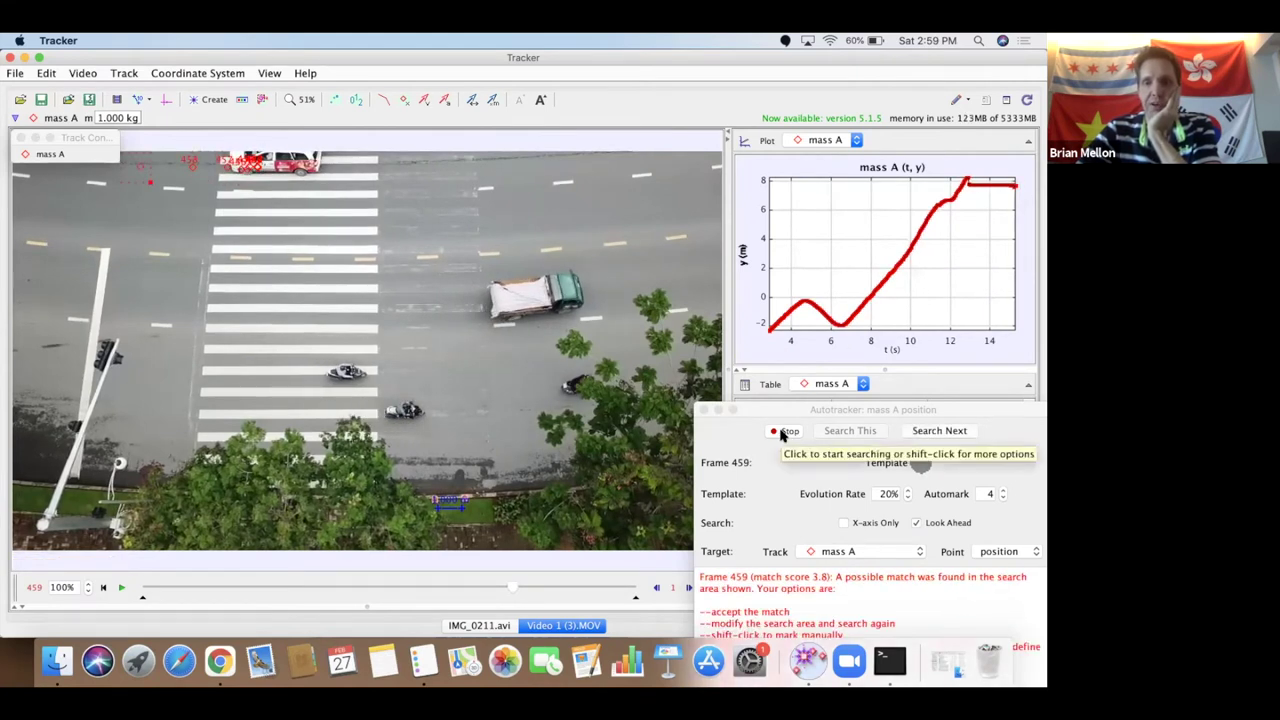
{"action": "left_click", "coordinate": [771, 328]}
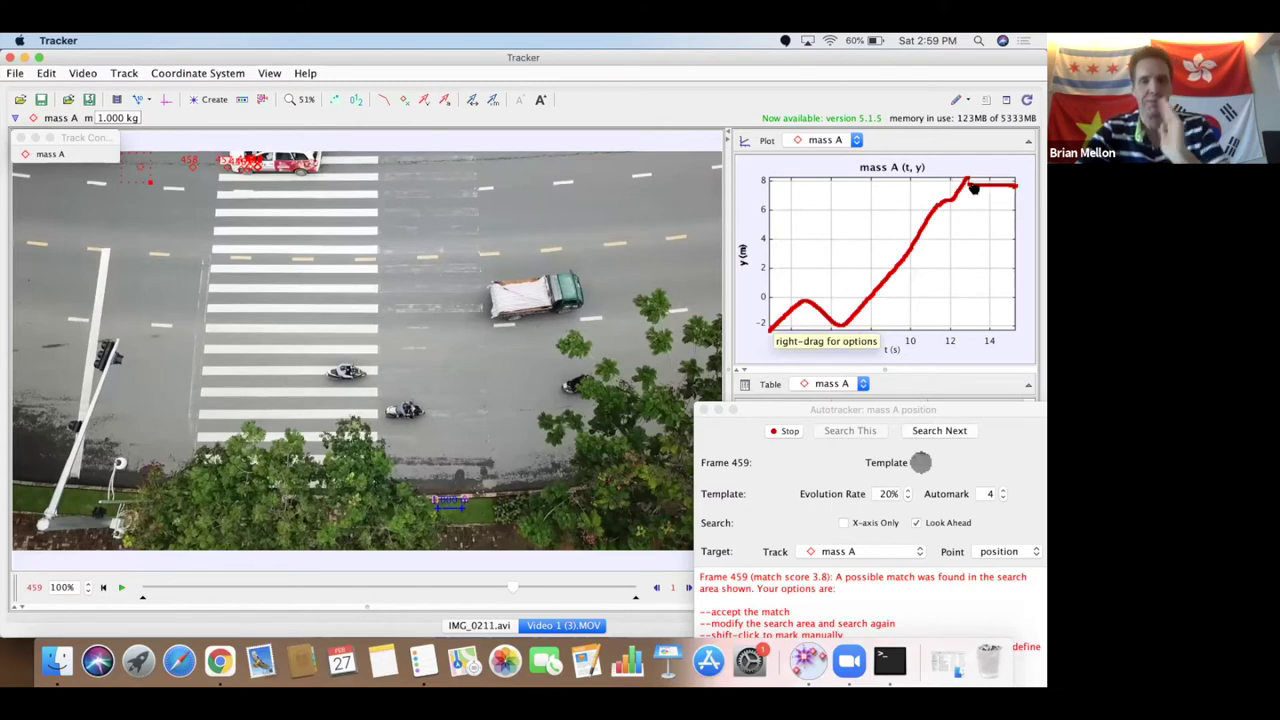
{"action": "left_click", "coordinate": [779, 432]}
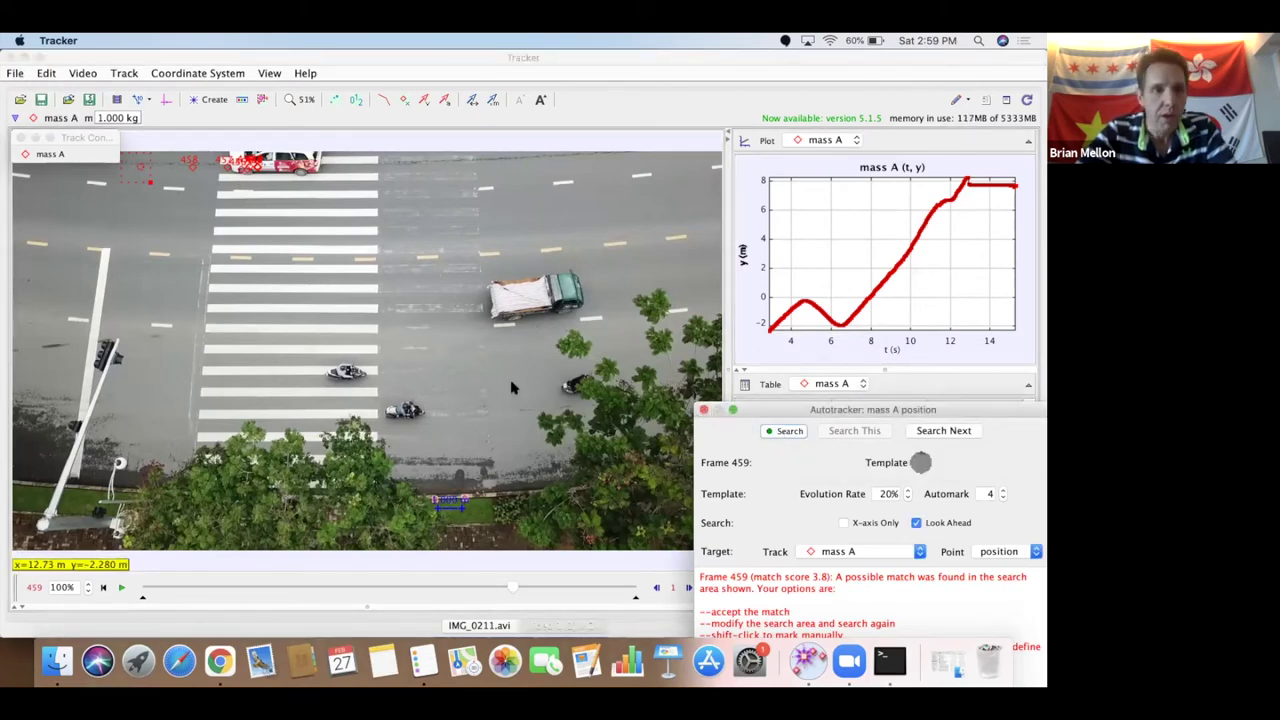
{"action": "left_click", "coordinate": [704, 411]}
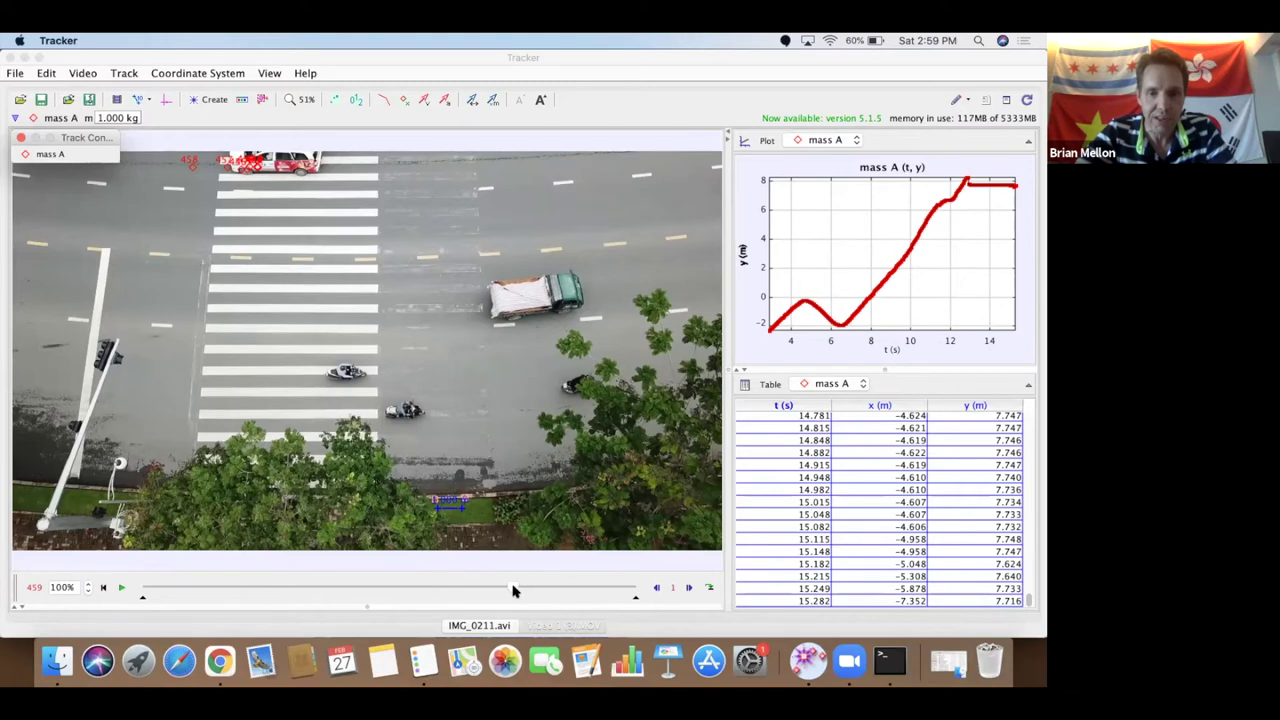
- Return the crosswalk video to frame 40 and create a second point mass
{"action": "left_click", "coordinate": [514, 589]}
{"action": "left_click_drag", "start_coordinate": [514, 589], "coordinate": [300, 595]}
{"action": "left_click", "coordinate": [300, 595]}
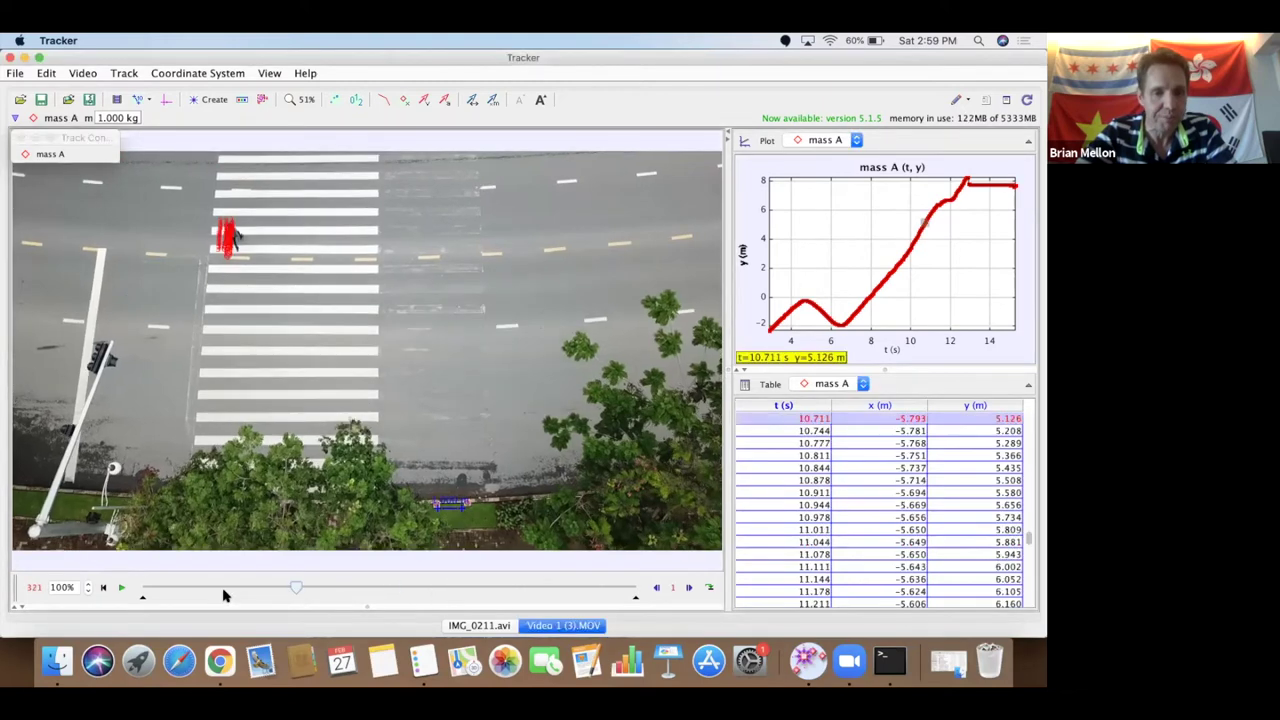
{"action": "left_click_drag", "start_coordinate": [203, 591], "coordinate": [170, 588]}
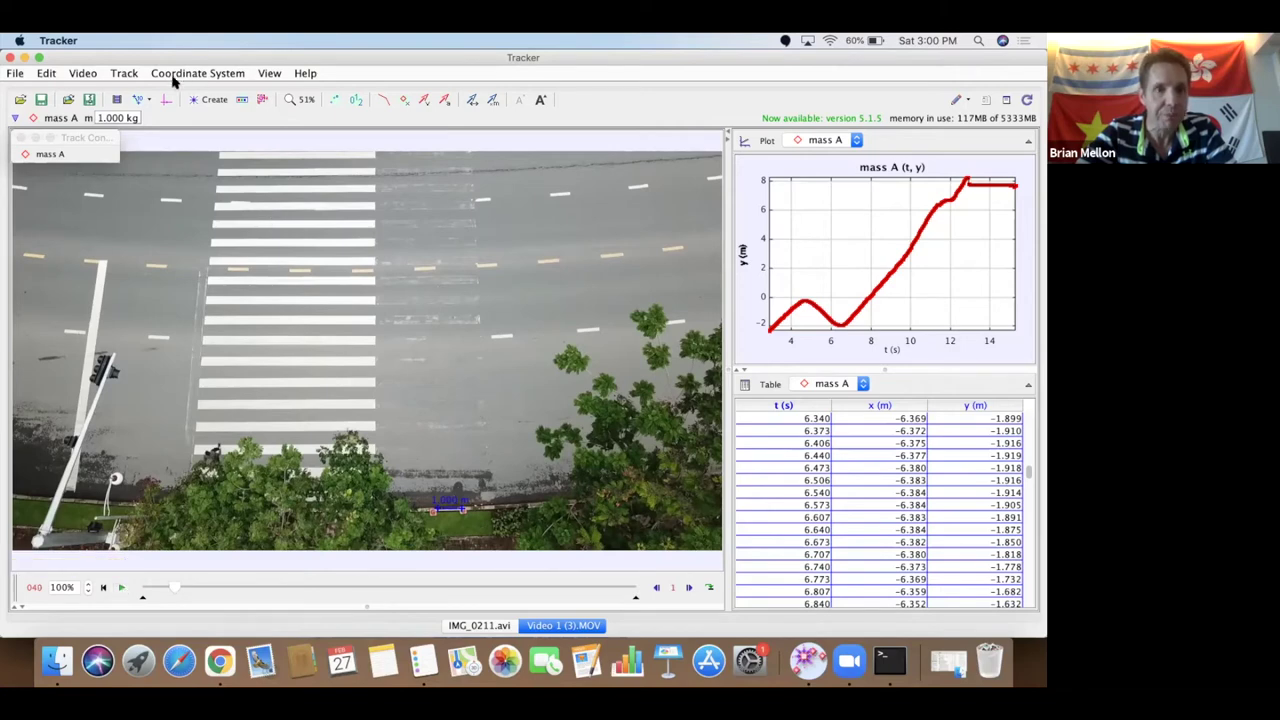
{"action": "left_click", "coordinate": [122, 75]}
{"action": "mouse_move", "coordinate": [134, 91]}
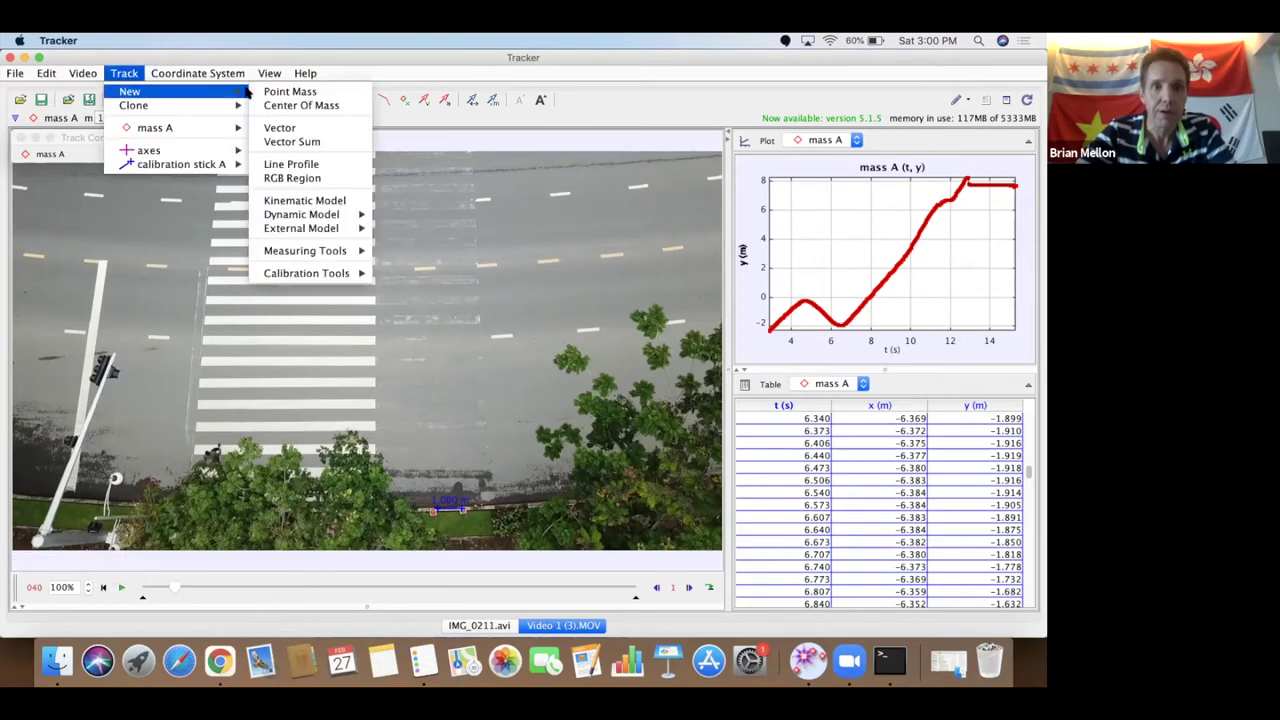
{"action": "left_click", "coordinate": [290, 92]}
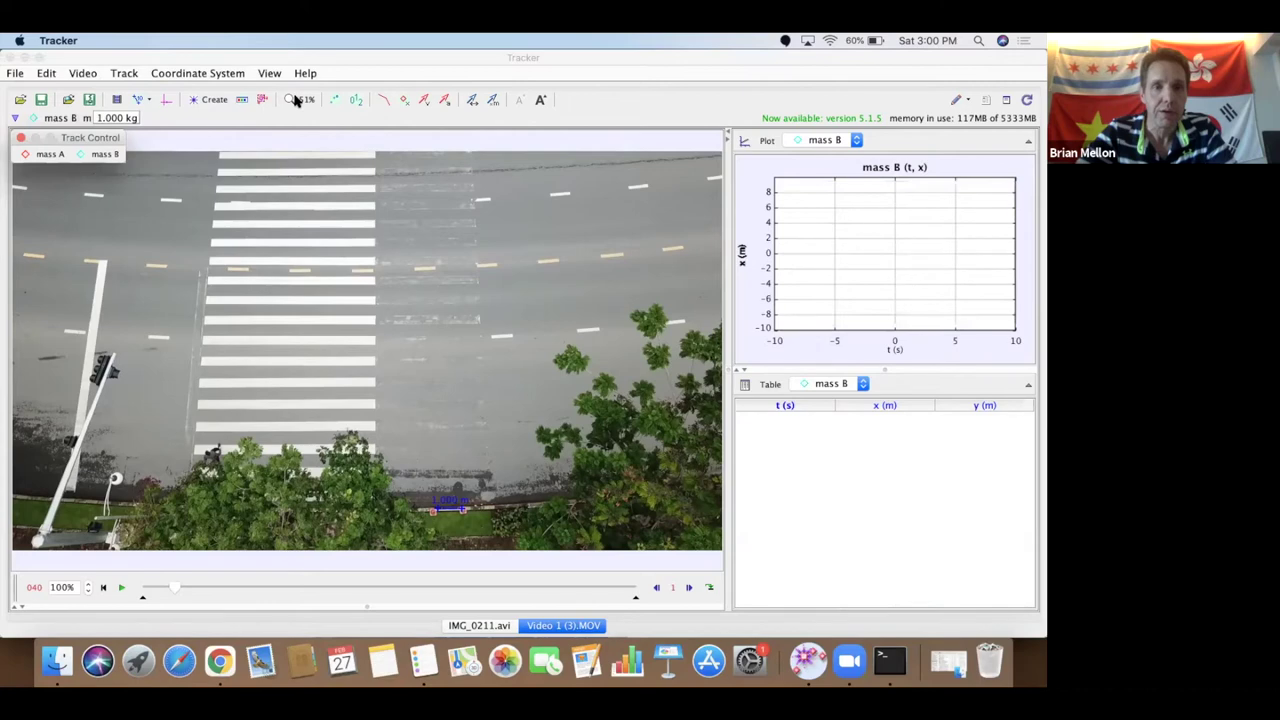
- Set mass B's Autotracker key frame on the walking man's head in frame 40 at 400% magnification
{"action": "left_click", "coordinate": [302, 99]}
{"action": "left_click", "coordinate": [312, 194]}
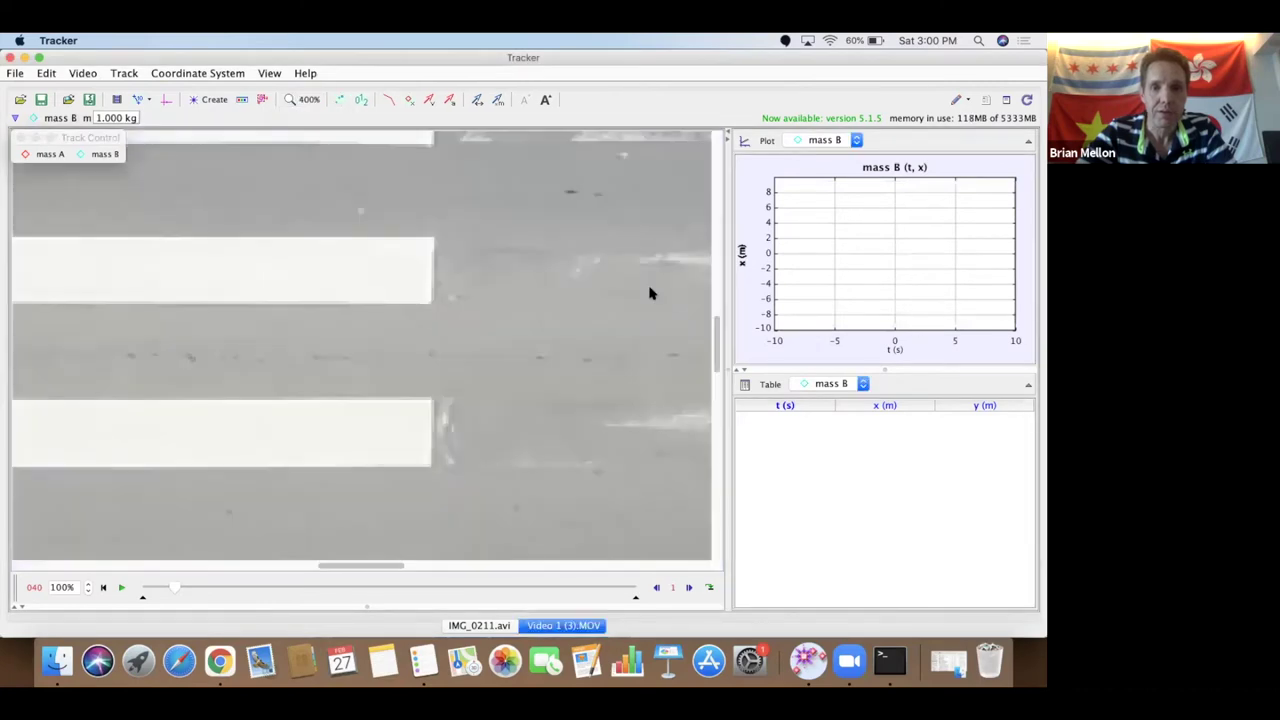
{"action": "left_click_drag", "start_coordinate": [717, 366], "coordinate": [724, 437]}
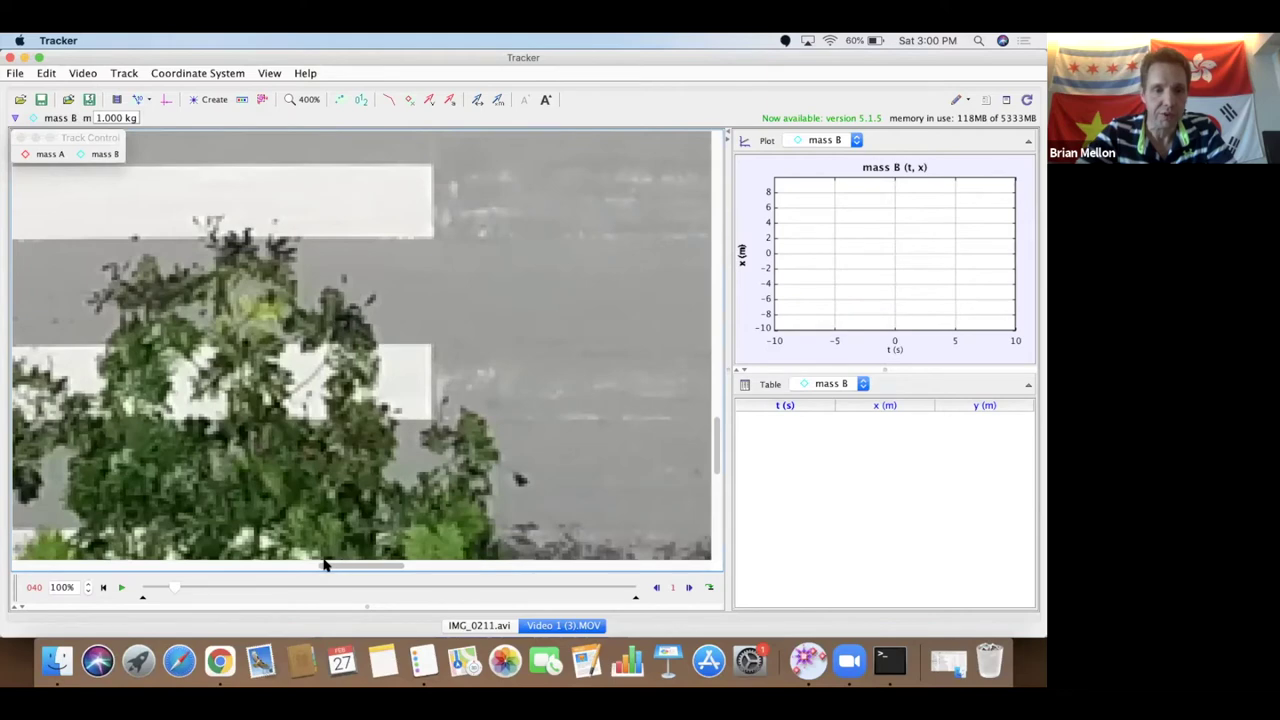
{"action": "left_click_drag", "start_coordinate": [323, 565], "coordinate": [200, 558]}
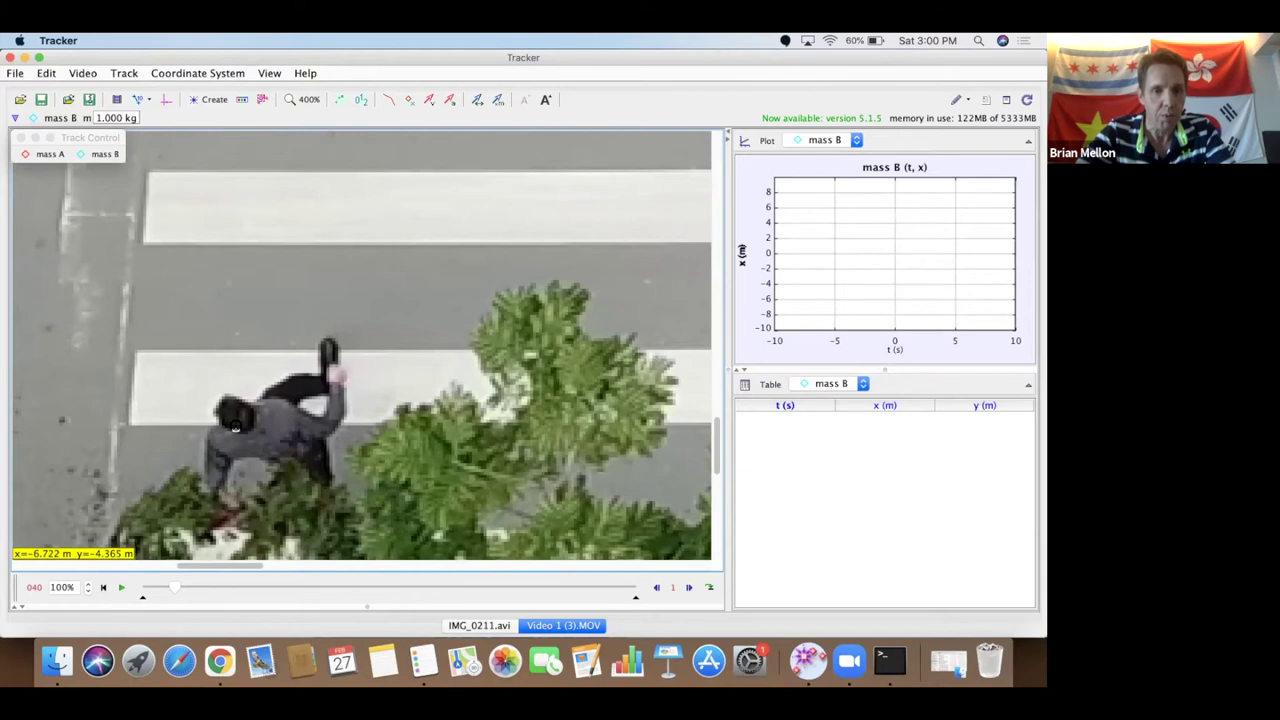
{"action": "left_click", "coordinate": [235, 427], "text": "ctrl+shift"}
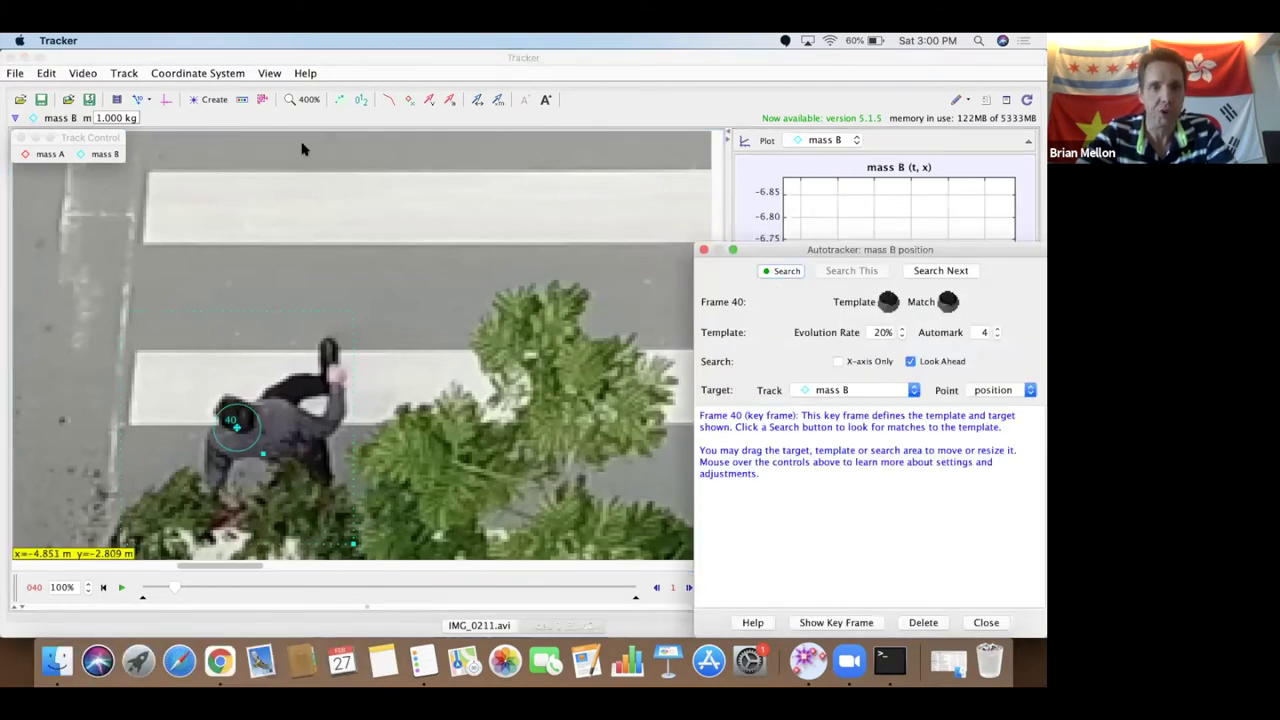
- Plot mass B's y-component of position and autotrack it from frame 40 with the whole video frame in view
{"action": "left_click", "coordinate": [292, 100]}
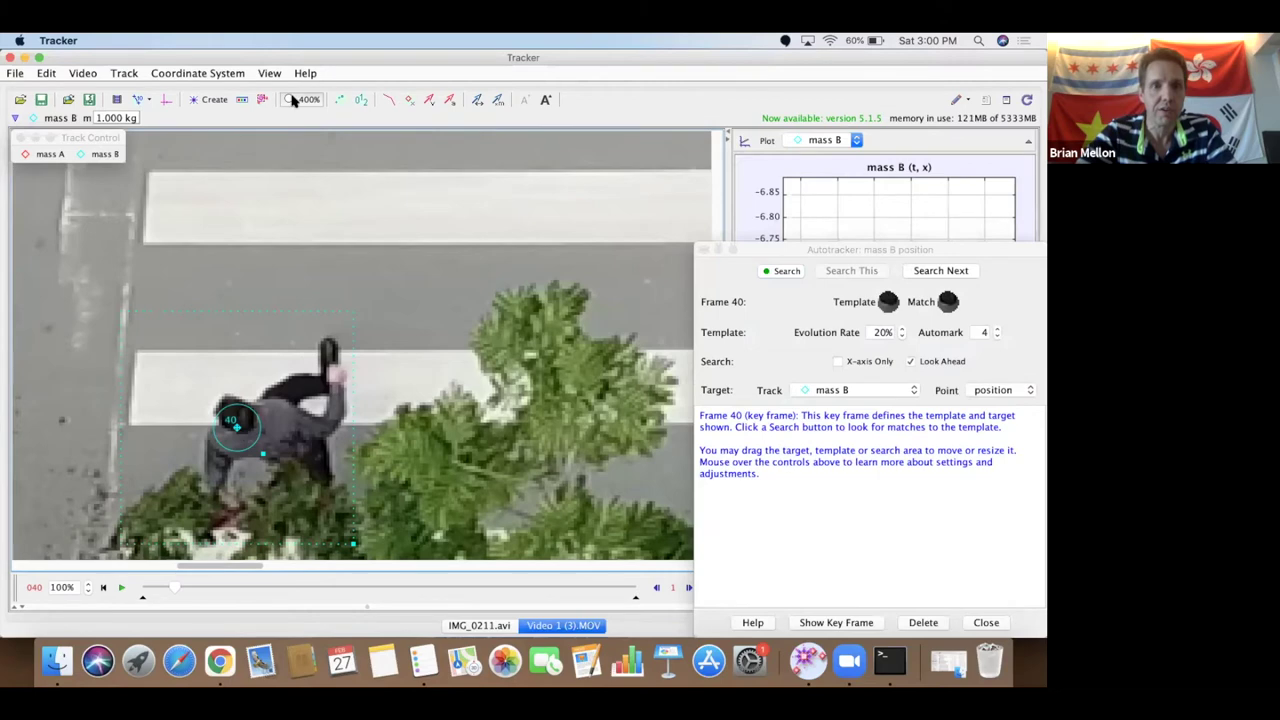
{"action": "left_click", "coordinate": [292, 100]}
{"action": "left_click", "coordinate": [308, 118]}
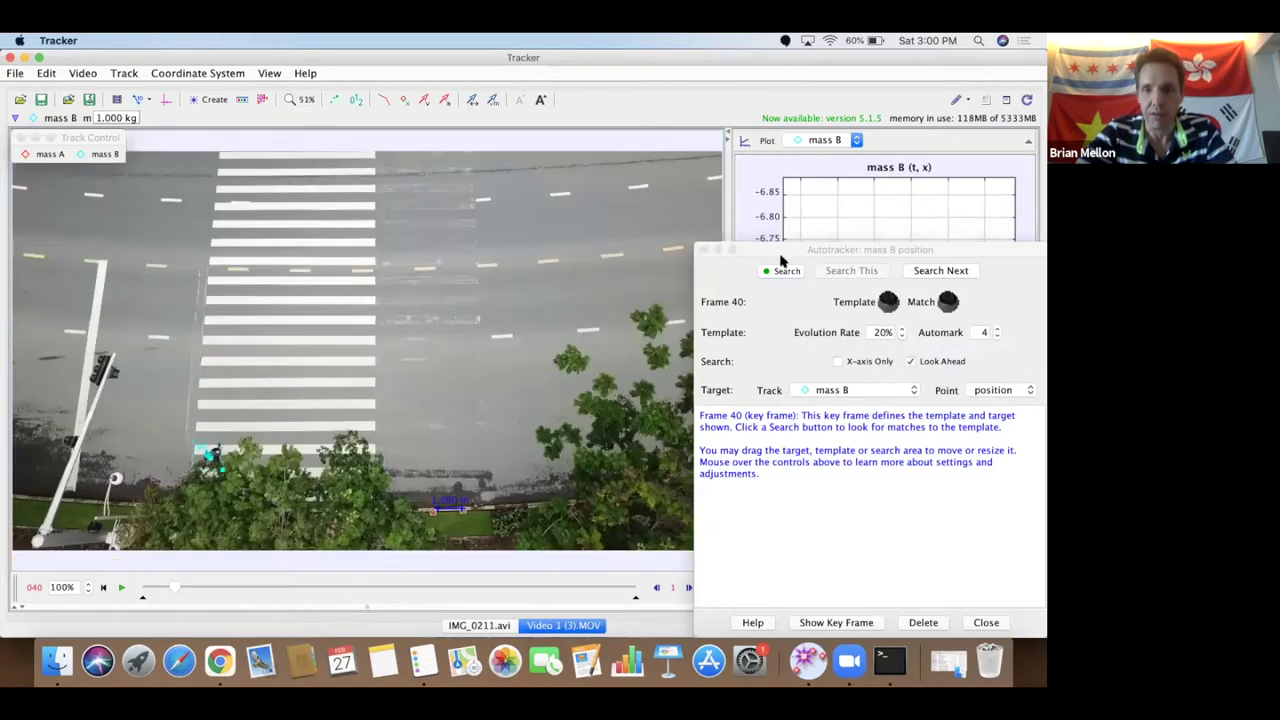
{"action": "left_click_drag", "start_coordinate": [810, 252], "coordinate": [810, 386]}
{"action": "left_click", "coordinate": [743, 256]}
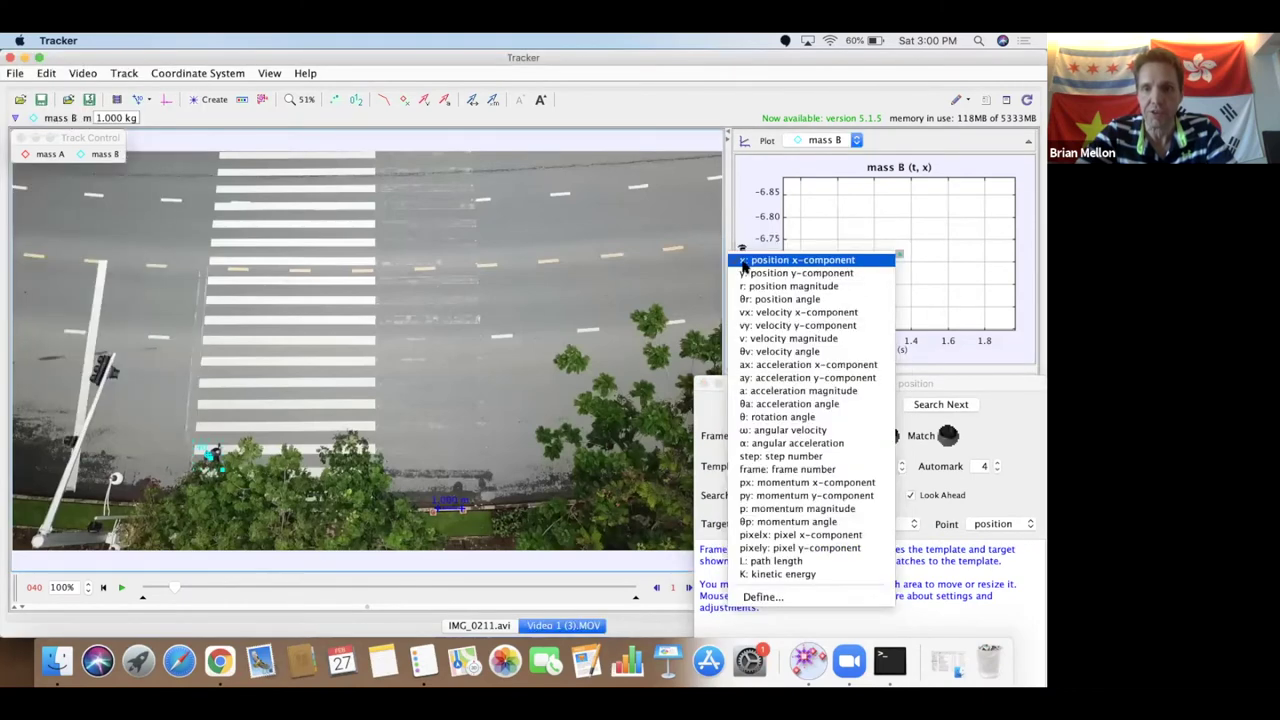
{"action": "left_click", "coordinate": [747, 272]}
{"action": "left_click", "coordinate": [785, 404]}
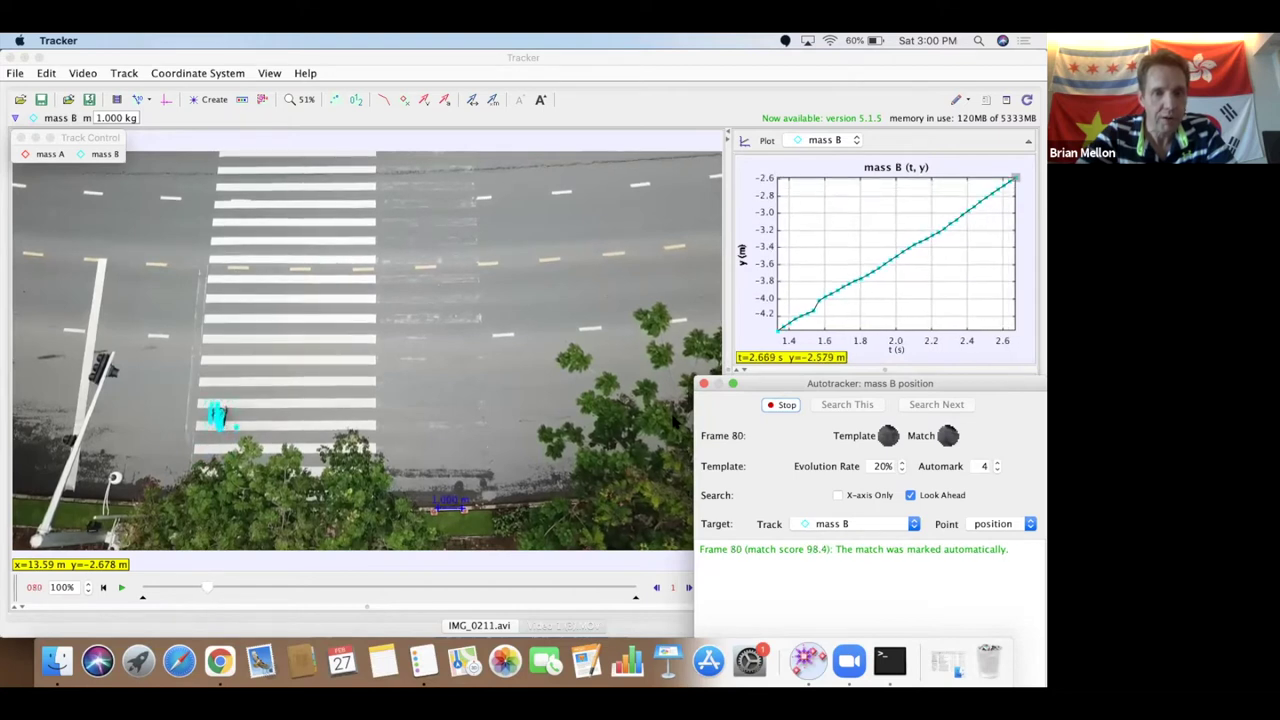
- Stop the mass B search at frame 86, close the Autotracker and delete the mass B track
{"action": "left_click", "coordinate": [784, 406]}
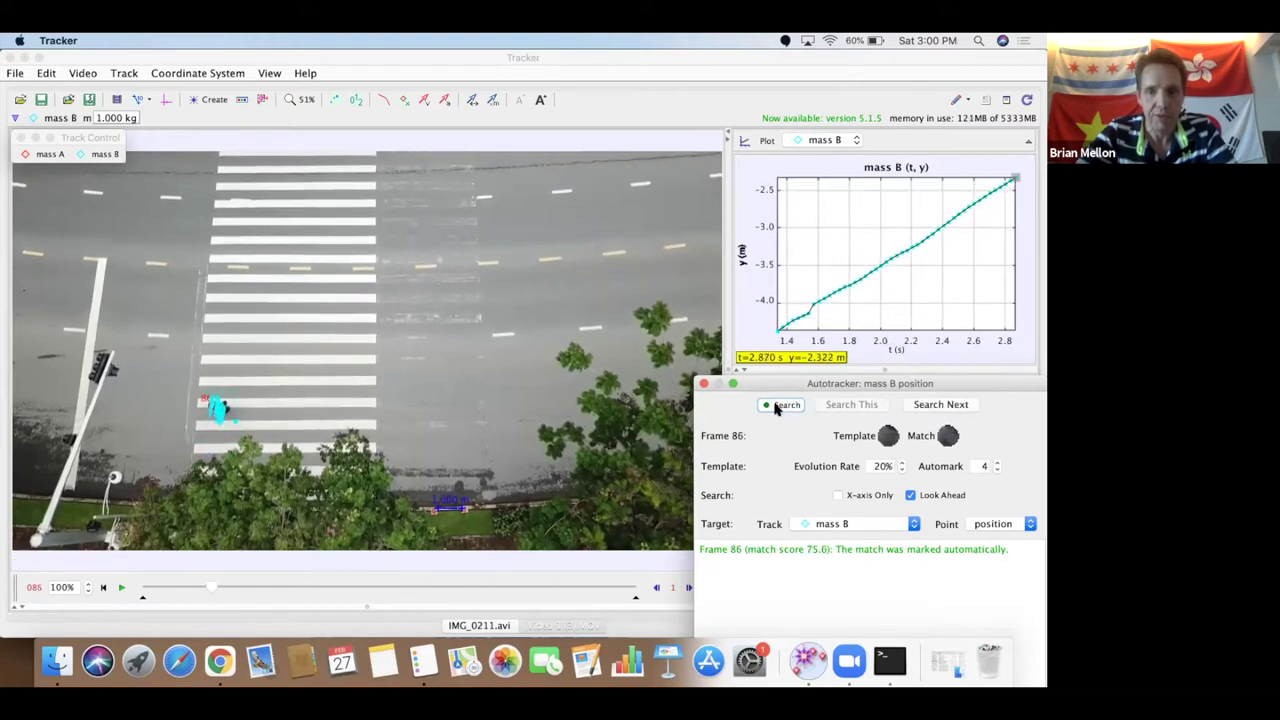
{"action": "left_click", "coordinate": [701, 384]}
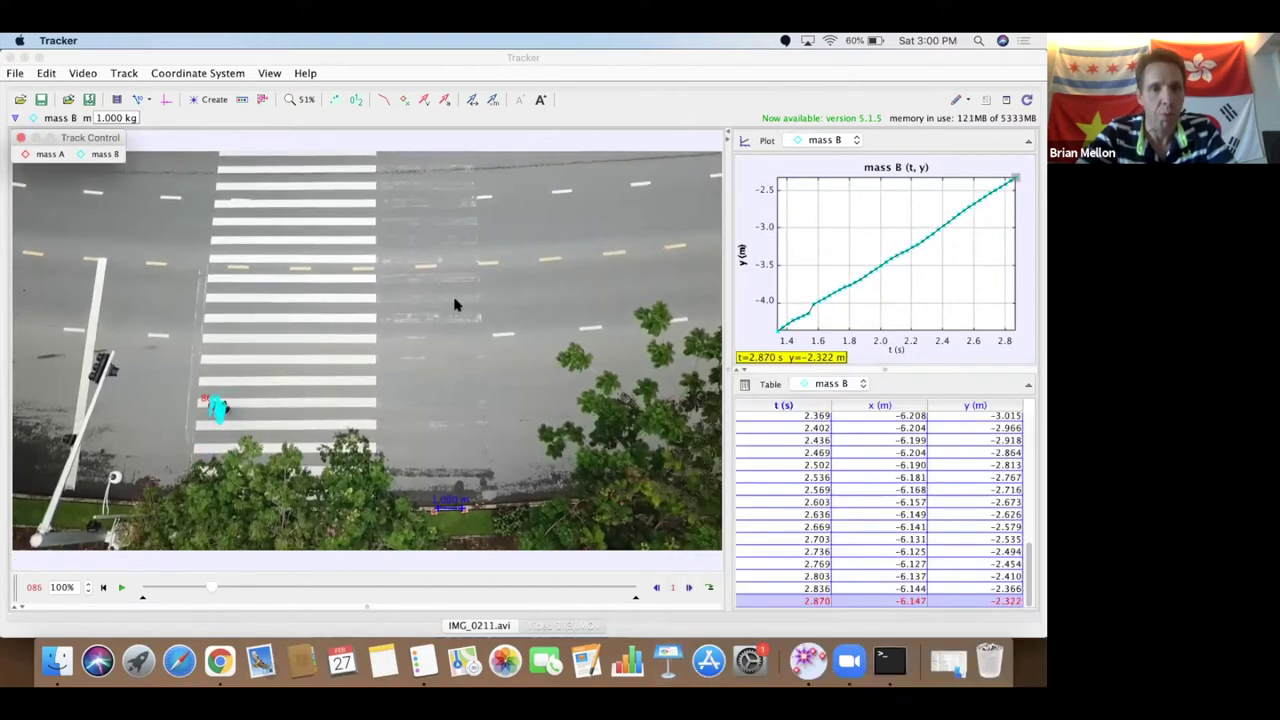
{"action": "left_click", "coordinate": [100, 154]}
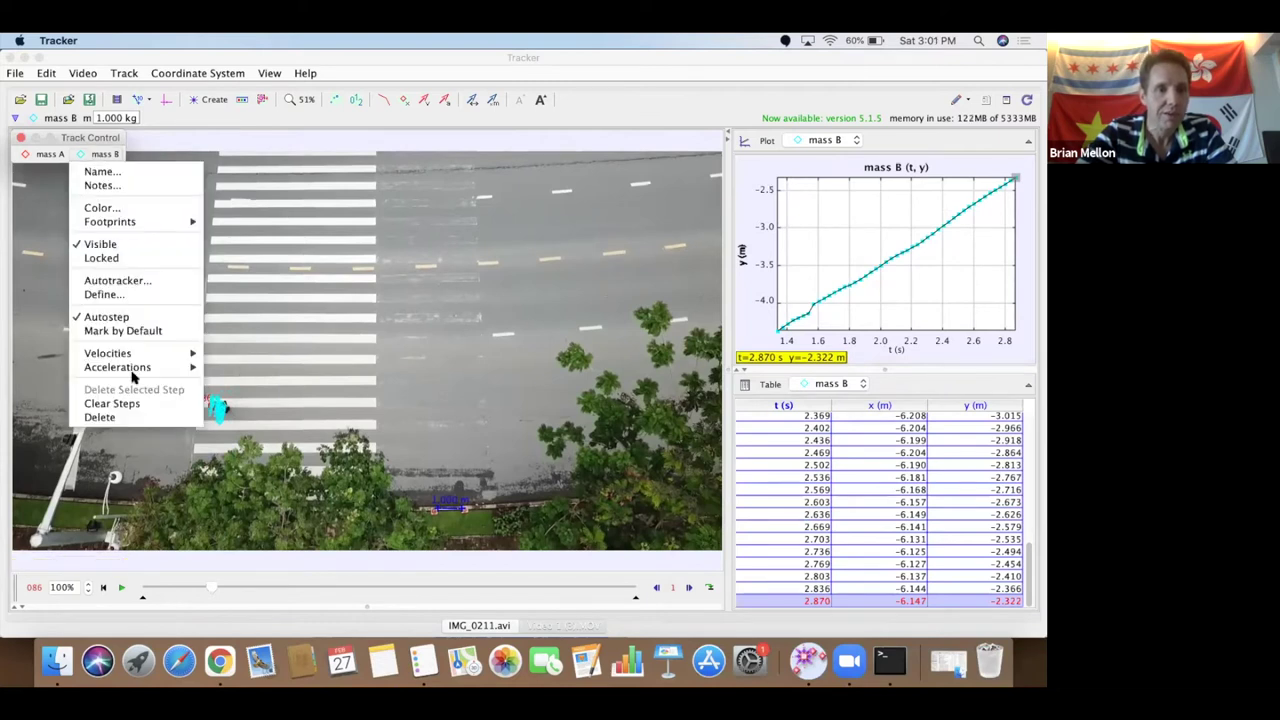
{"action": "left_click", "coordinate": [100, 417]}
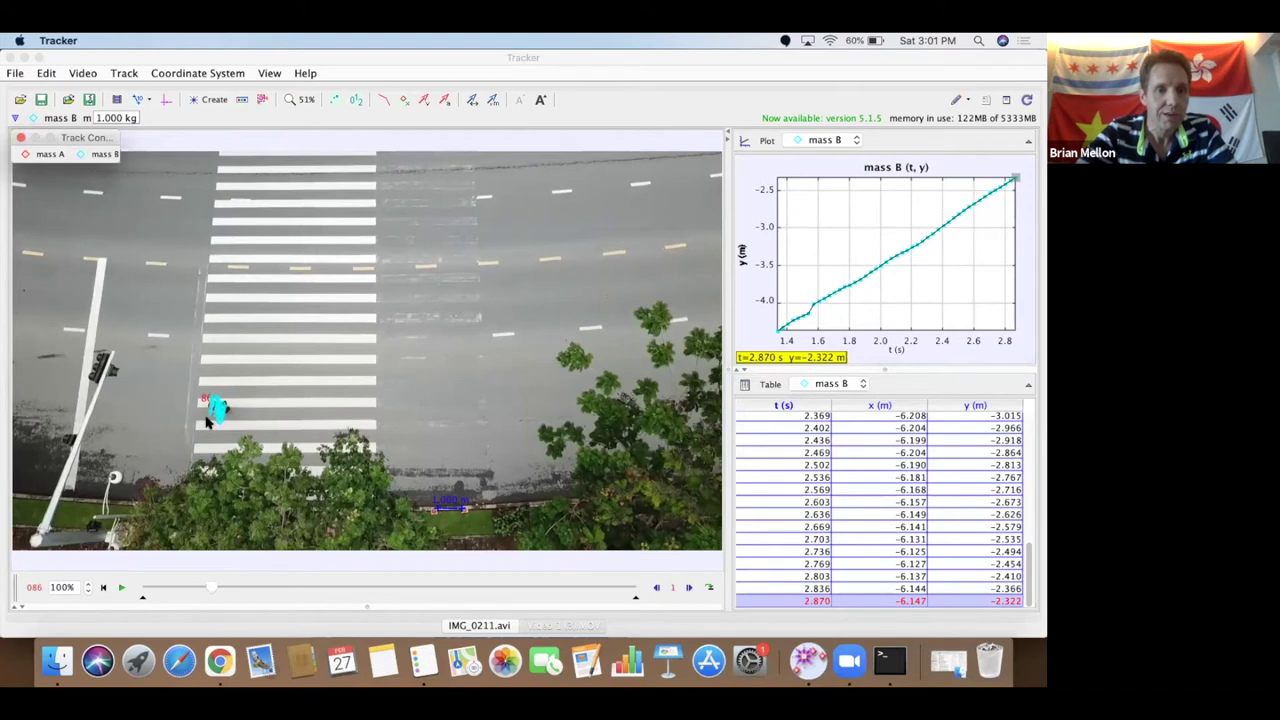
- Move the video back to frame 40 and create a replacement second point mass for the walking man
{"action": "left_click", "coordinate": [183, 588]}
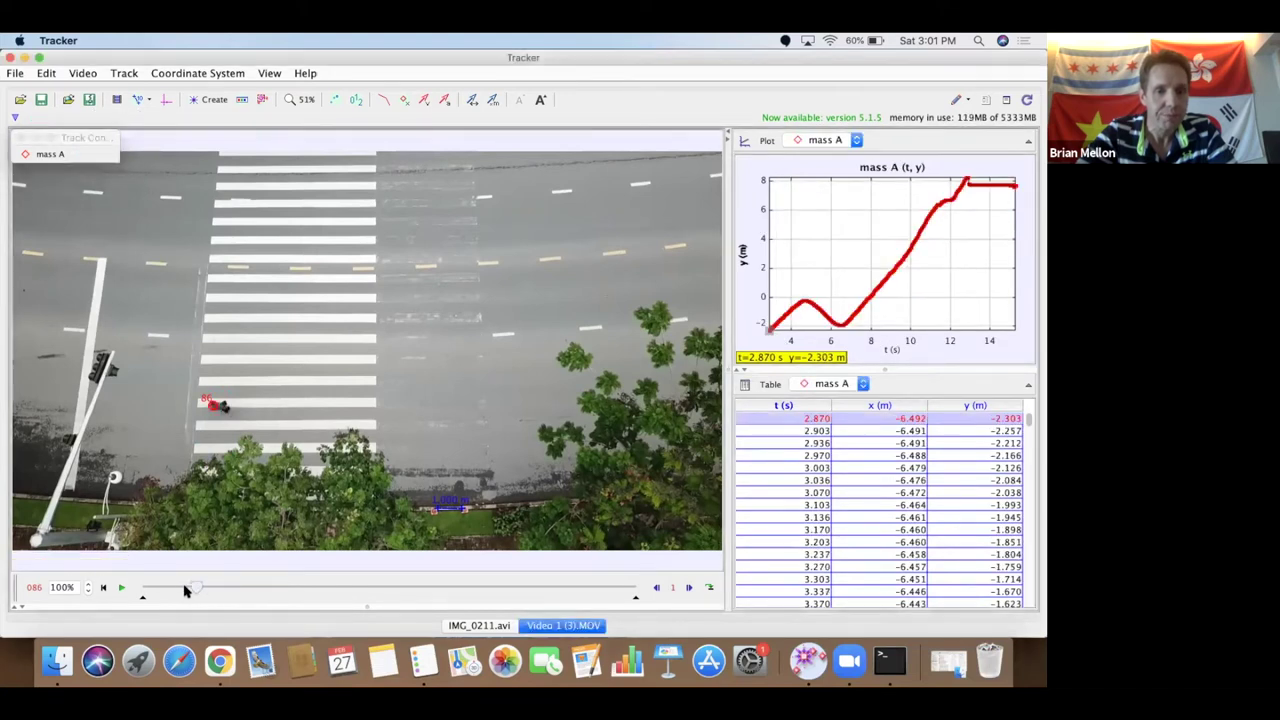
{"action": "left_click_drag", "start_coordinate": [173, 588], "coordinate": [168, 588]}
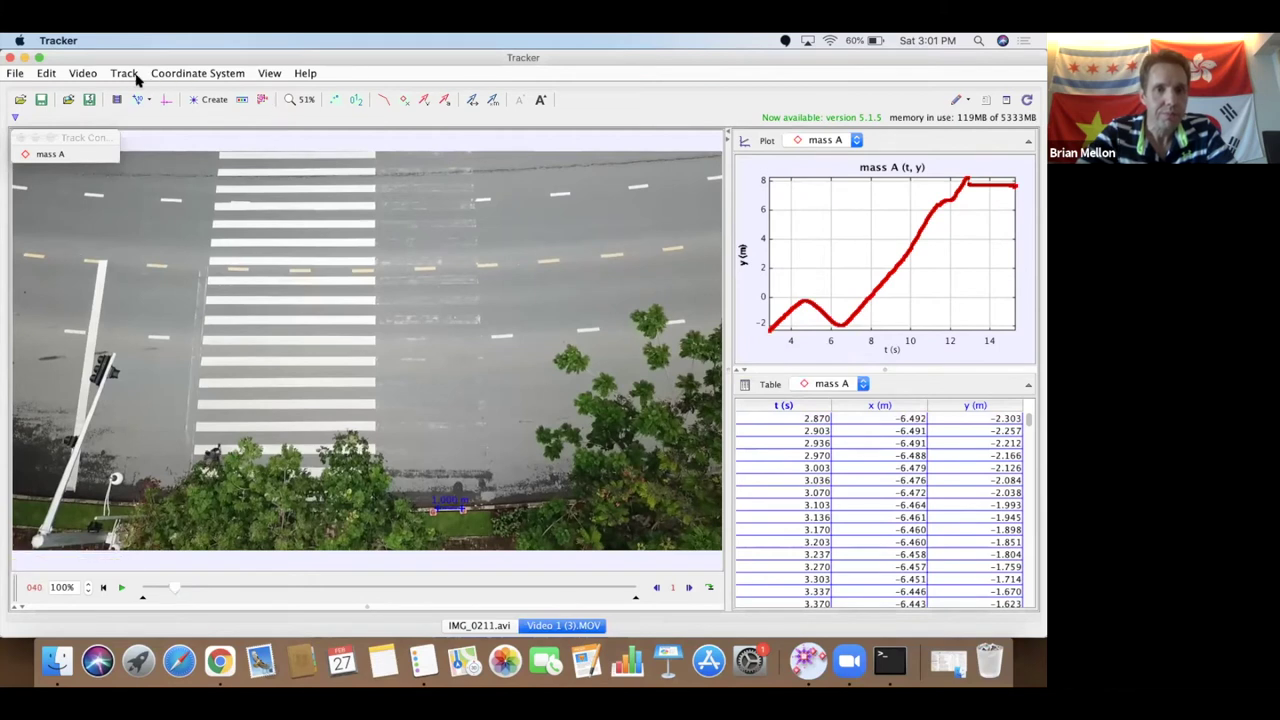
{"action": "left_click", "coordinate": [136, 78]}
{"action": "mouse_move", "coordinate": [136, 92]}
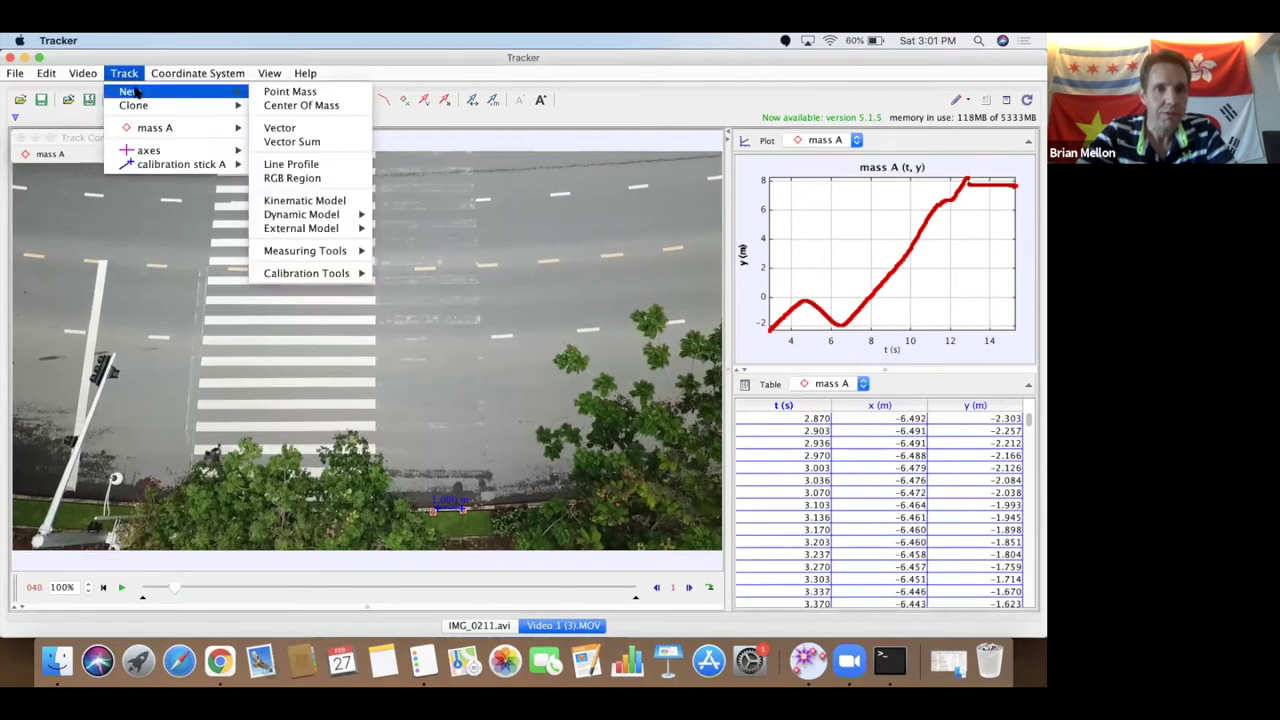
{"action": "left_click", "coordinate": [282, 92]}
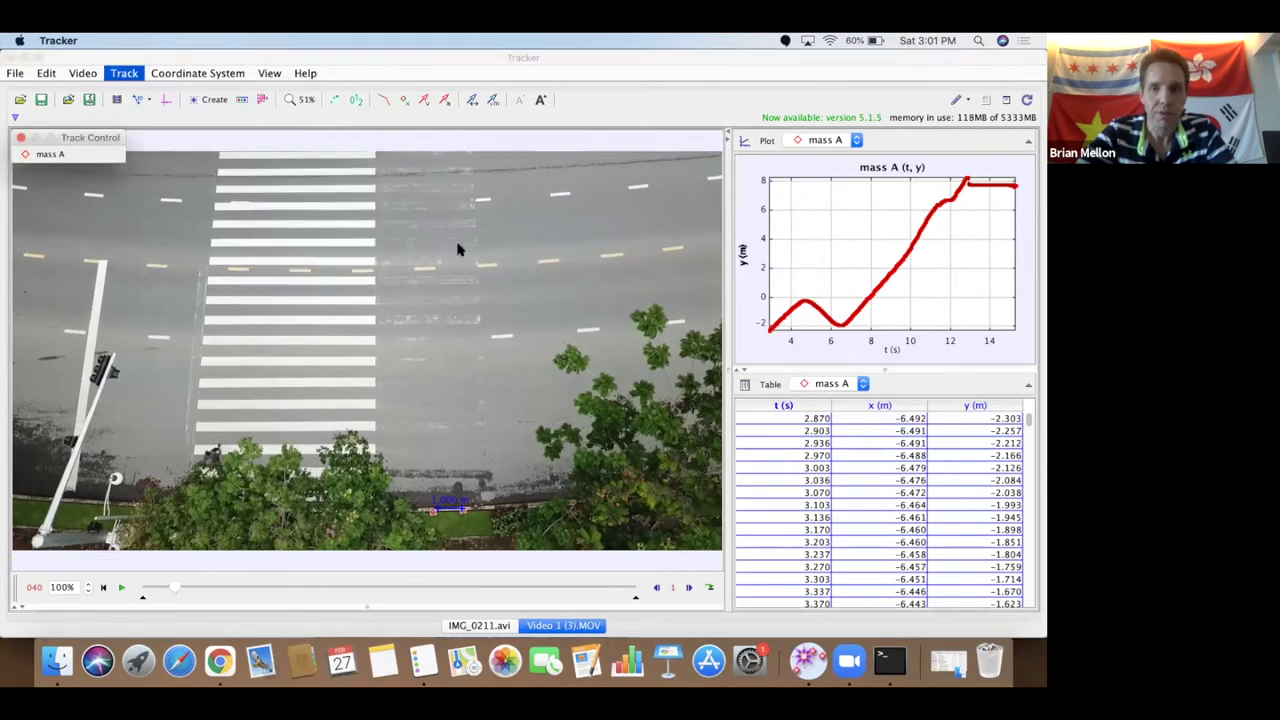
- Place the new mass B's Autotracker key frame on the man's head in frame 40 at 400% magnification
{"action": "left_click", "coordinate": [295, 100]}
{"action": "left_click", "coordinate": [308, 191]}
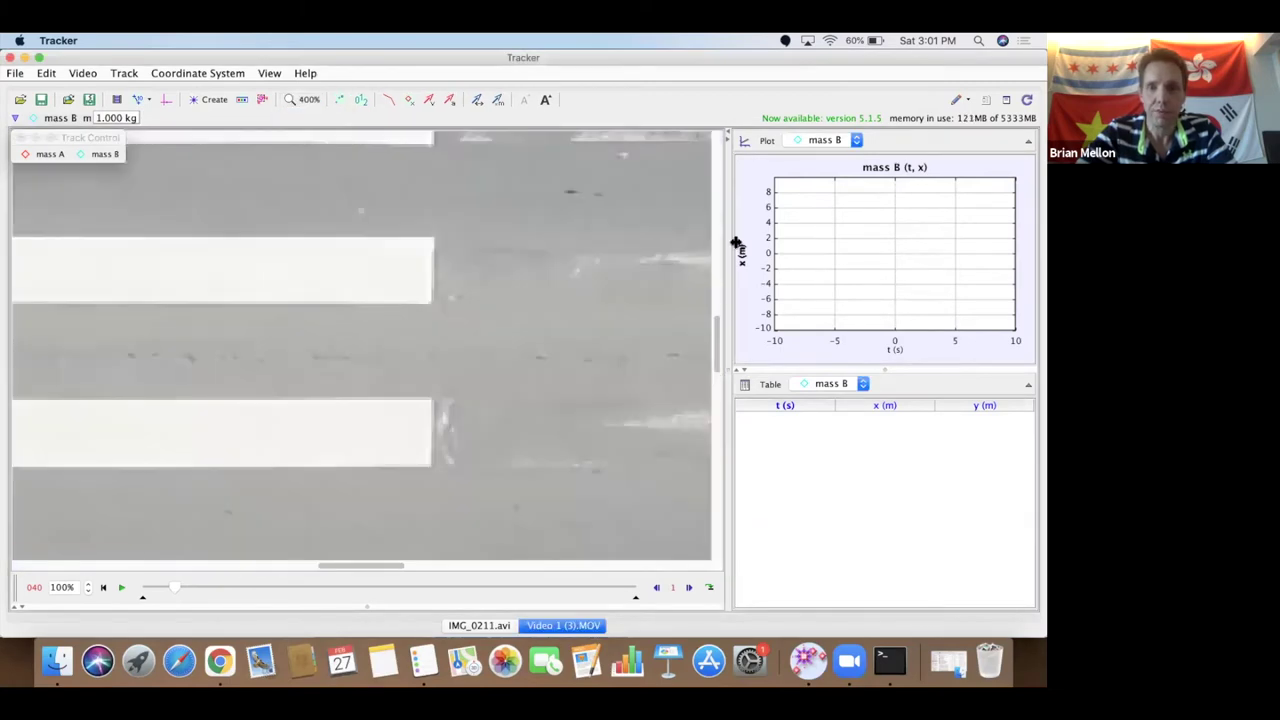
{"action": "left_click_drag", "start_coordinate": [716, 335], "coordinate": [717, 431]}
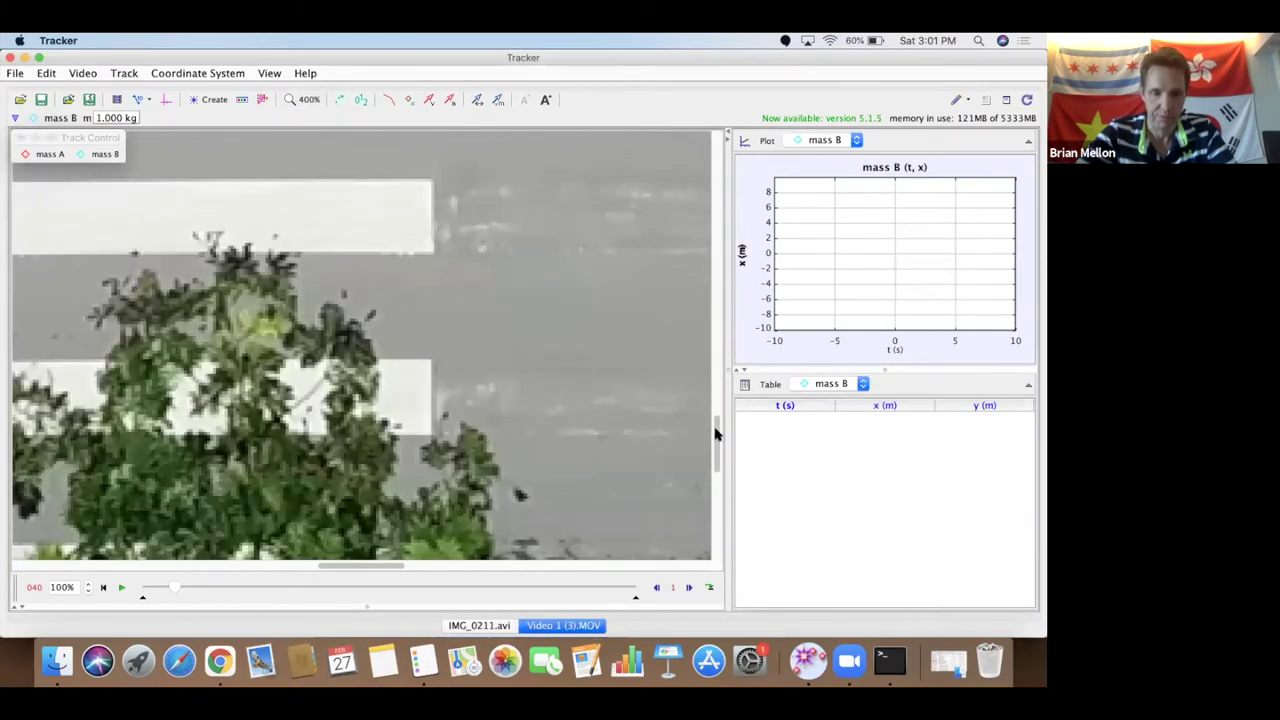
{"action": "left_click_drag", "start_coordinate": [351, 566], "coordinate": [223, 562]}
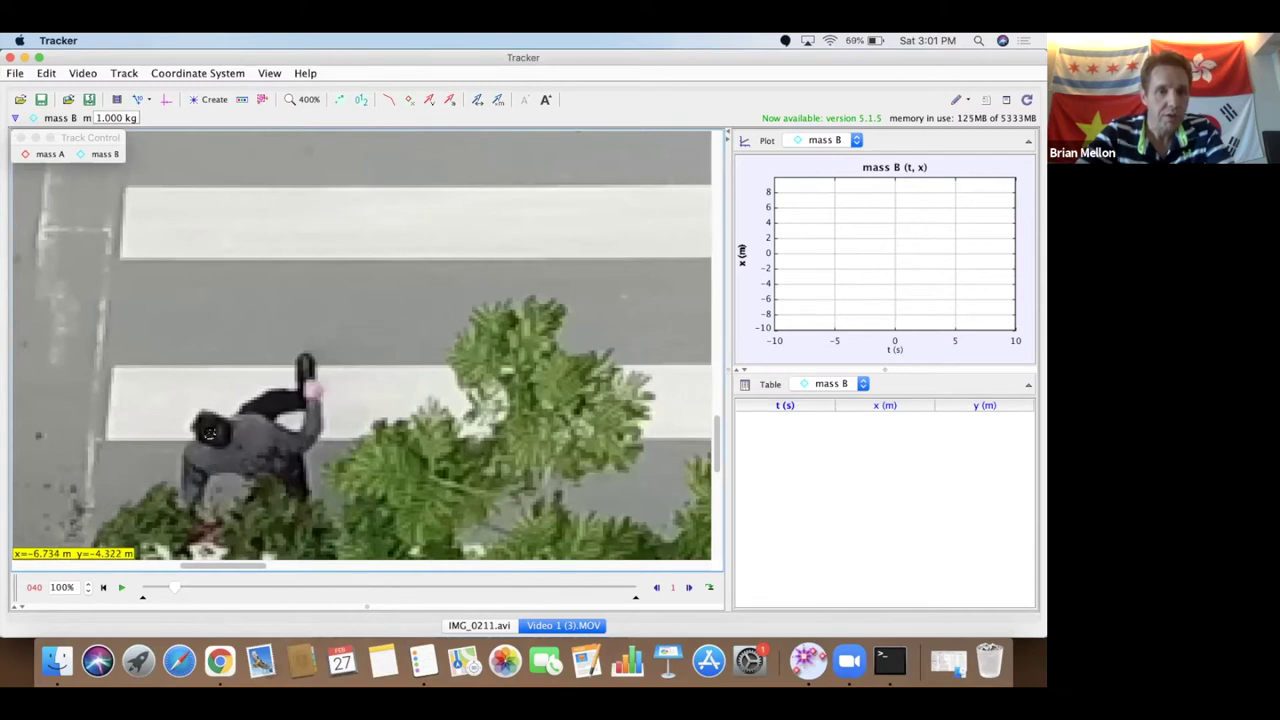
{"action": "left_click", "coordinate": [208, 427], "text": "ctrl+shift"}
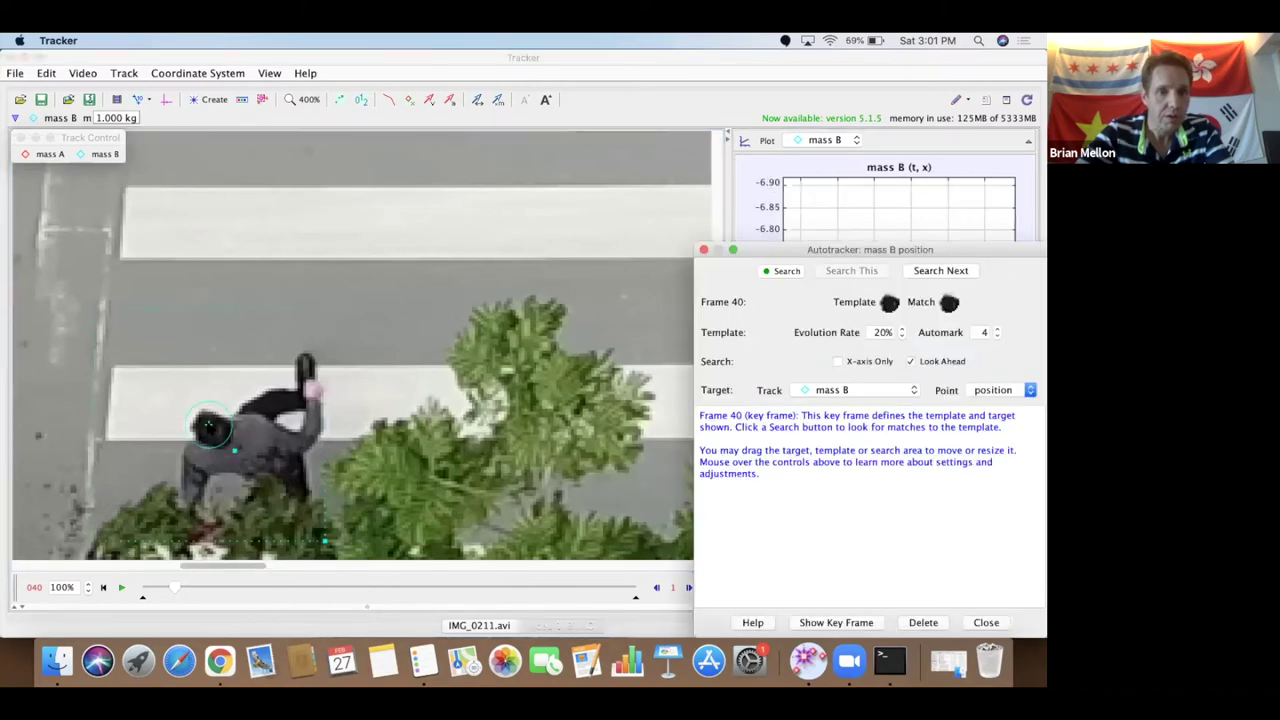
- Start the mass B Autotracker search from frame 40 and plot mass B's y-component of position
{"action": "left_click", "coordinate": [783, 271]}
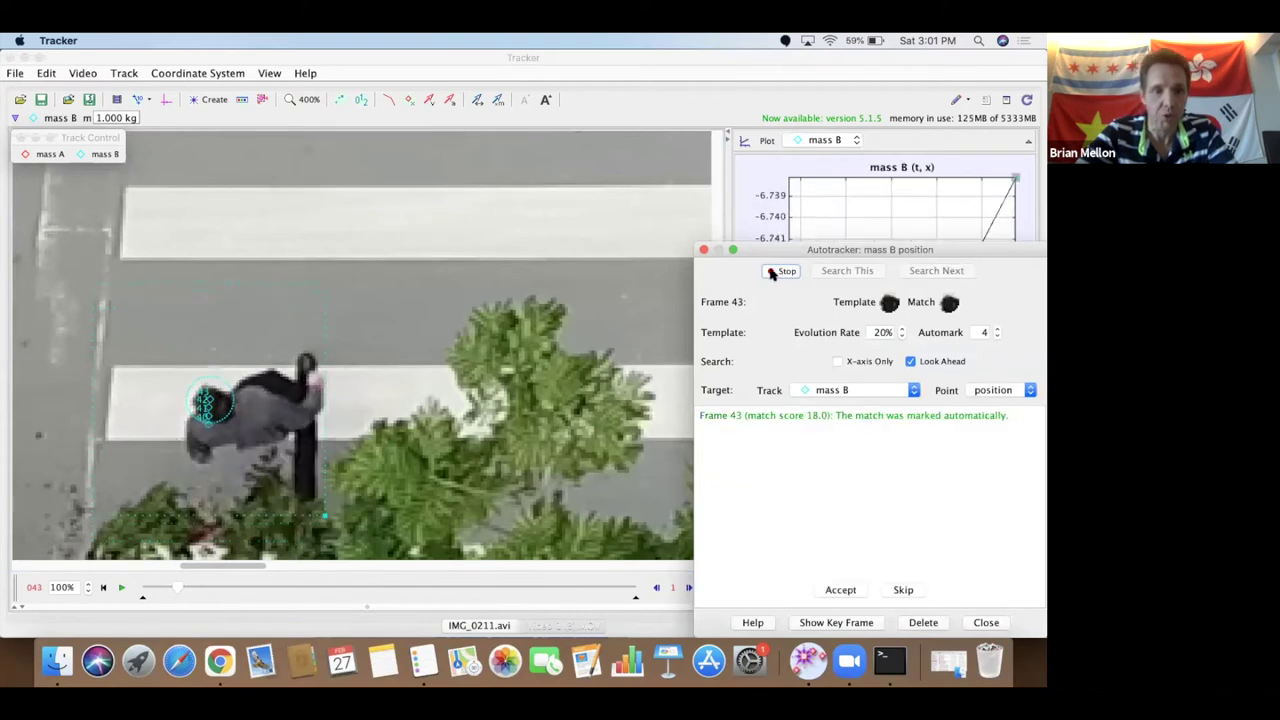
{"action": "left_click_drag", "start_coordinate": [759, 249], "coordinate": [745, 342]}
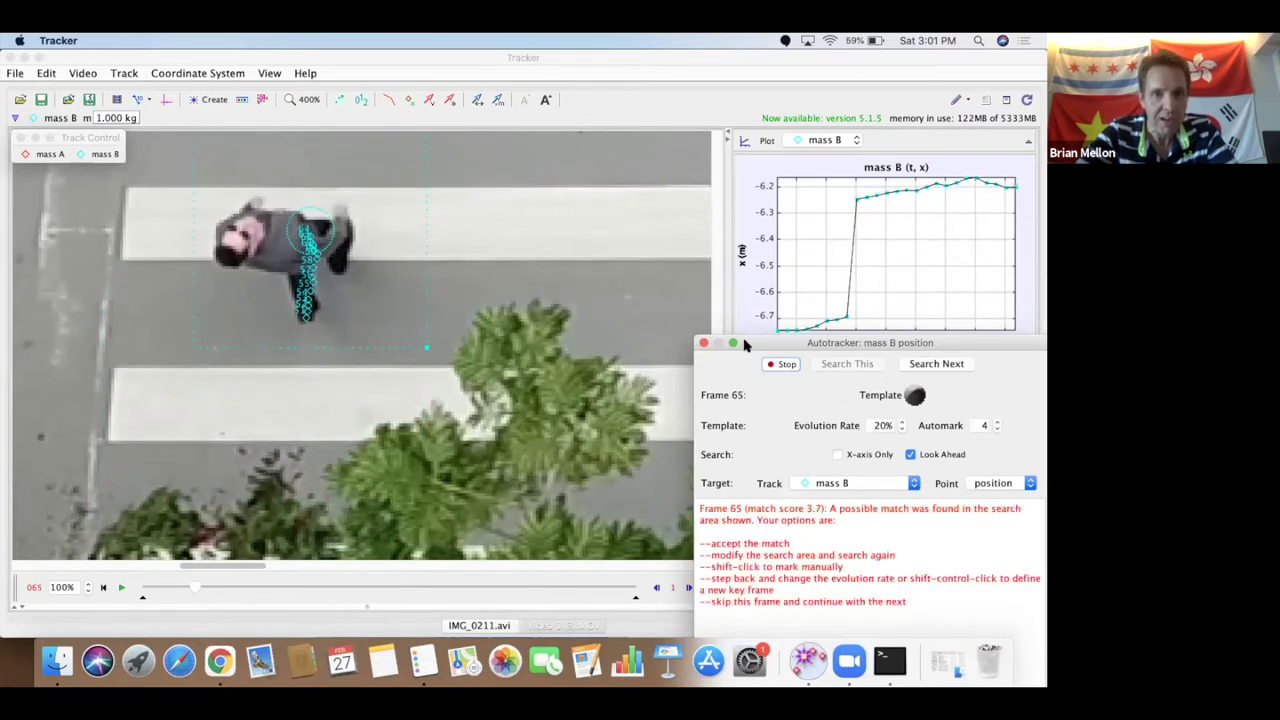
{"action": "left_click_drag", "start_coordinate": [766, 348], "coordinate": [14, 470]}
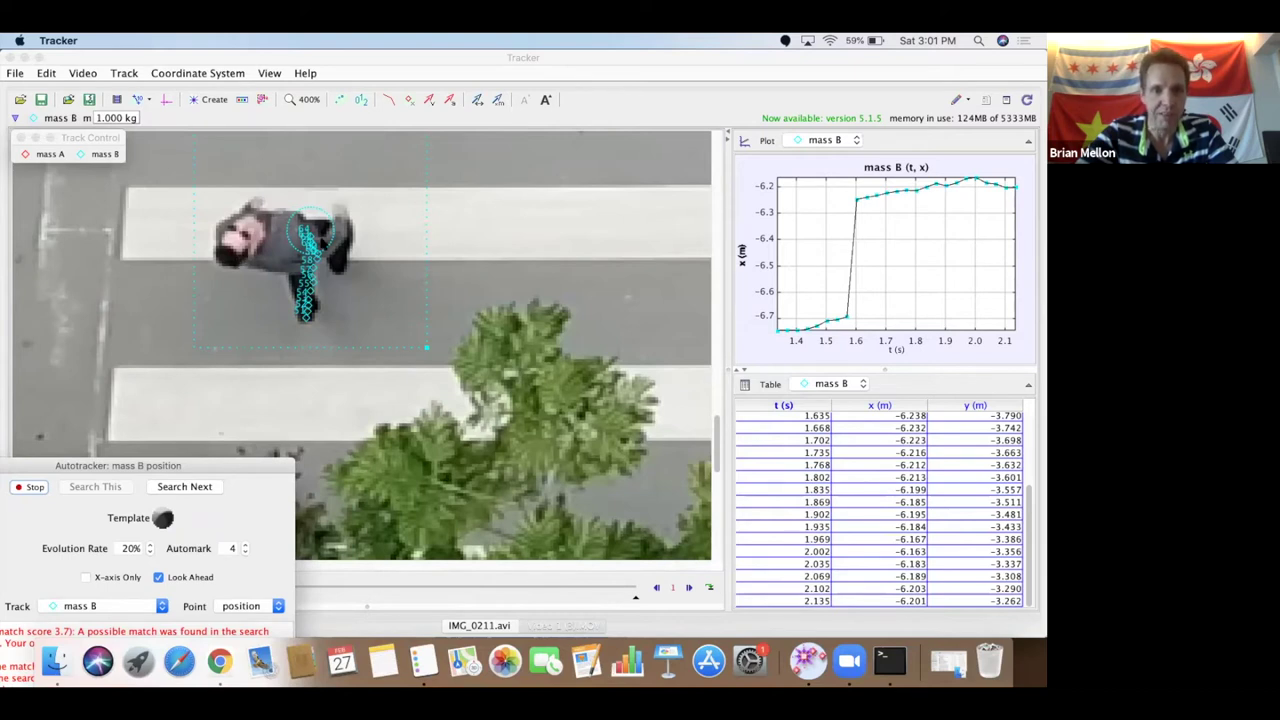
{"action": "left_click", "coordinate": [743, 257]}
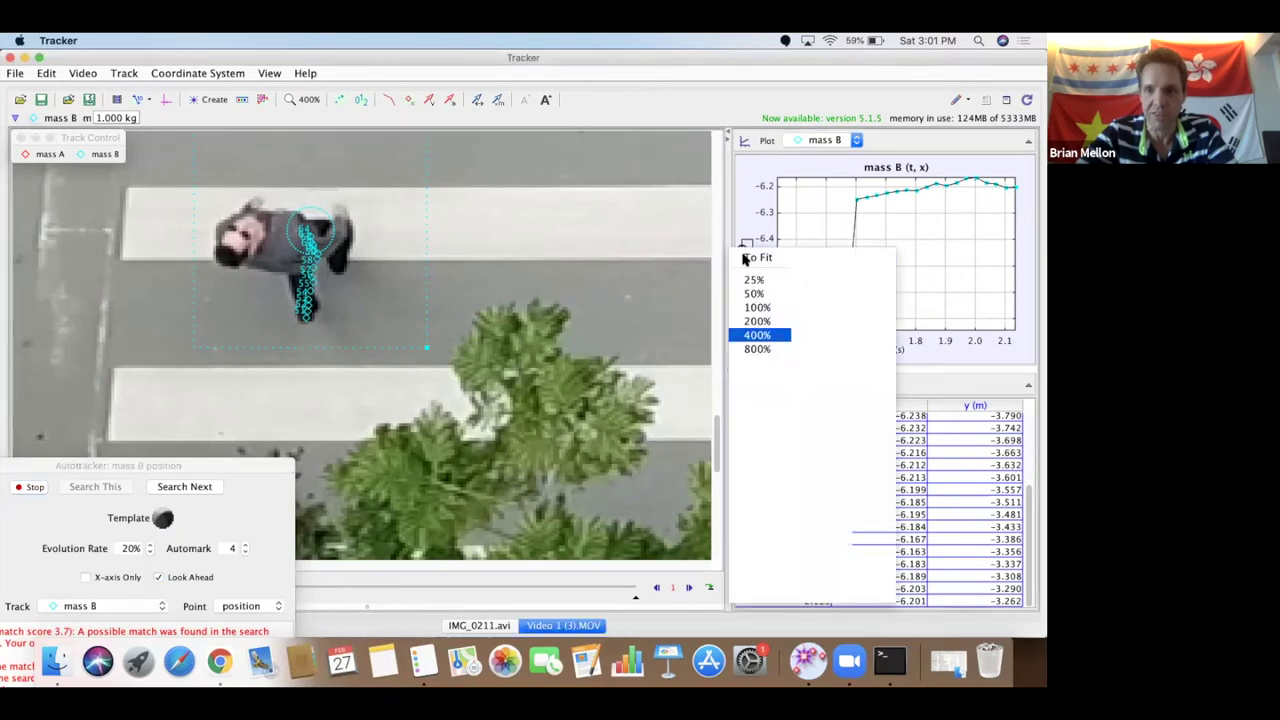
{"action": "left_click", "coordinate": [800, 269]}
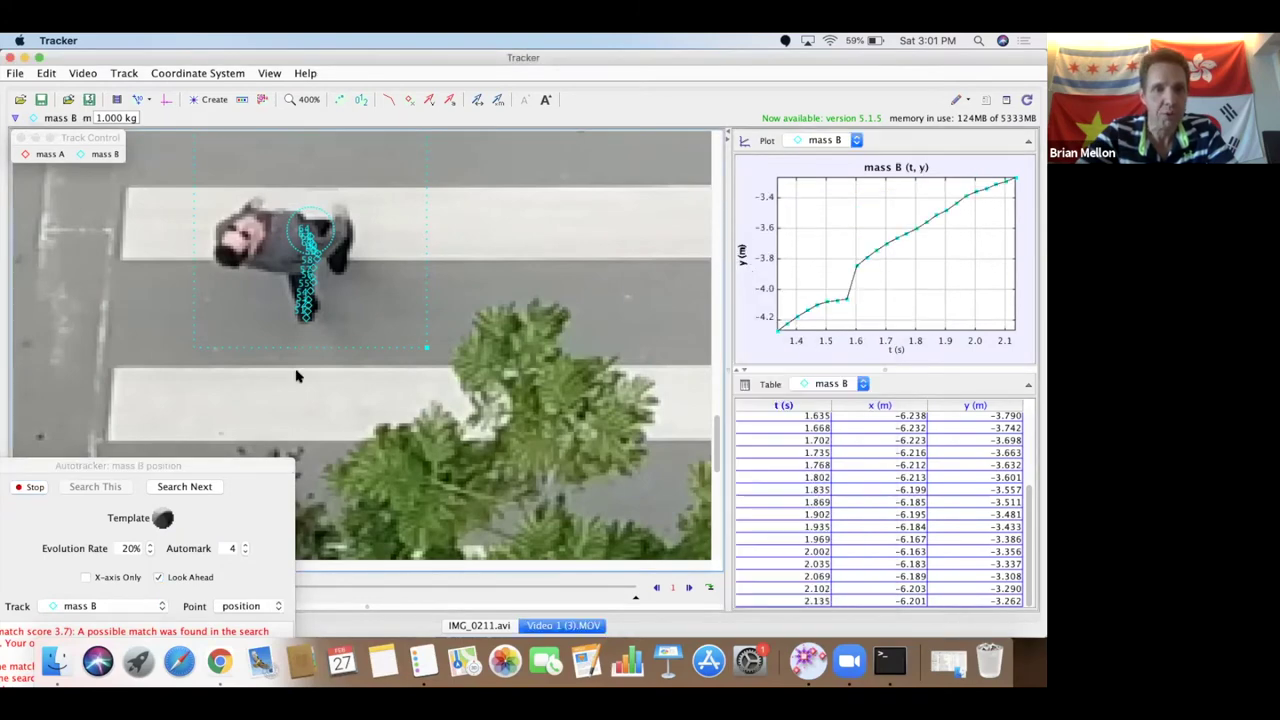
- Define new Autotracker key frames on the man's head in frames 65, 67 and 69 so the mass B search continues
{"action": "left_click_drag", "start_coordinate": [180, 468], "coordinate": [205, 468]}
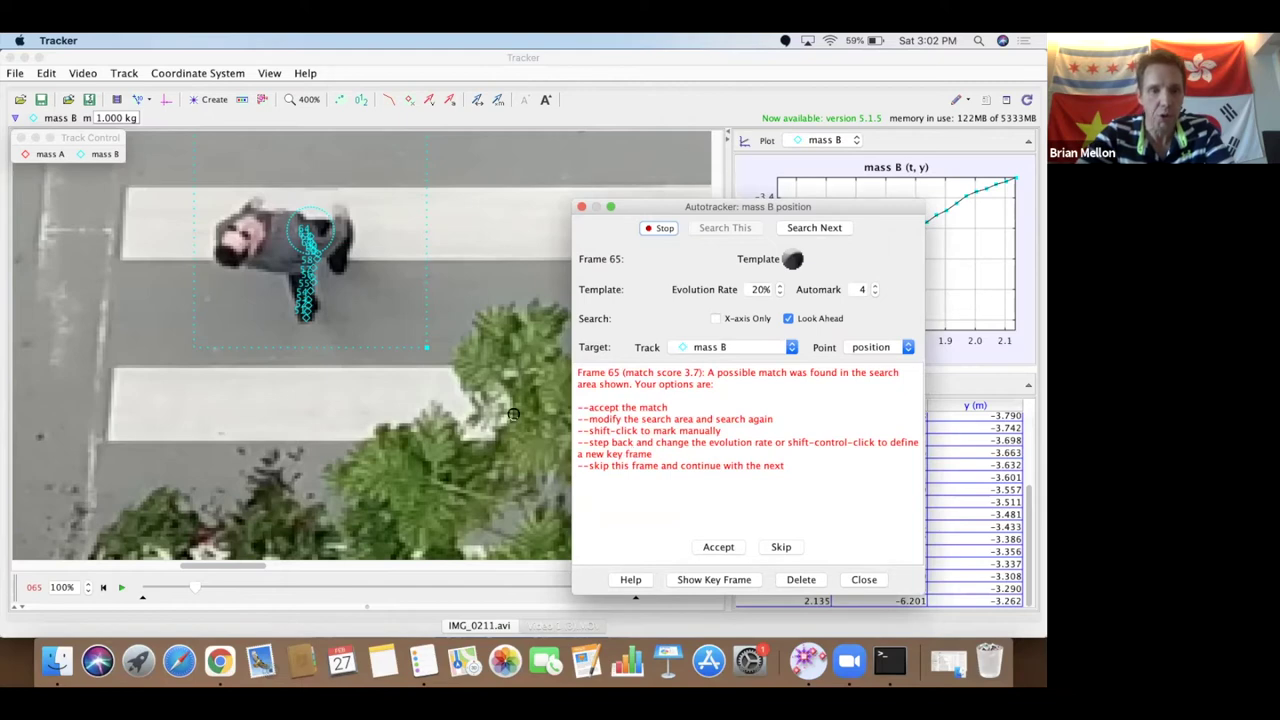
{"action": "left_click", "coordinate": [232, 262], "text": "ctrl+shift"}
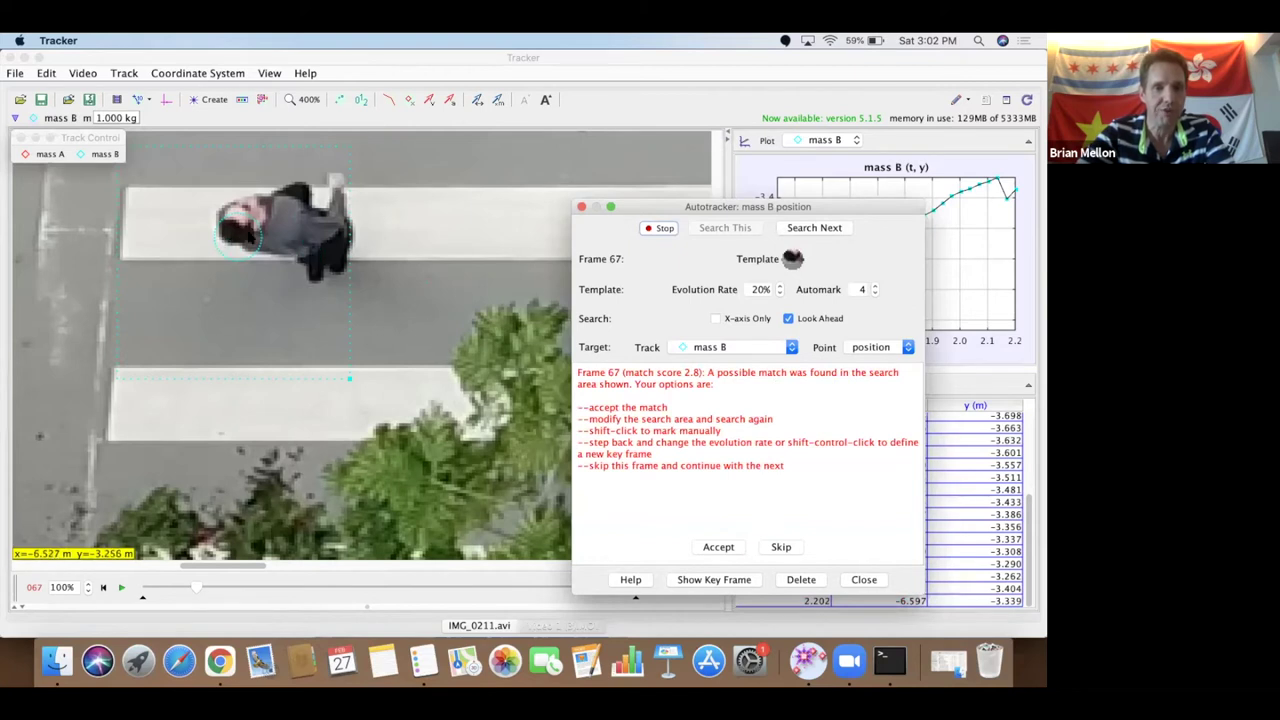
{"action": "left_click", "coordinate": [238, 230], "text": "ctrl+shift"}
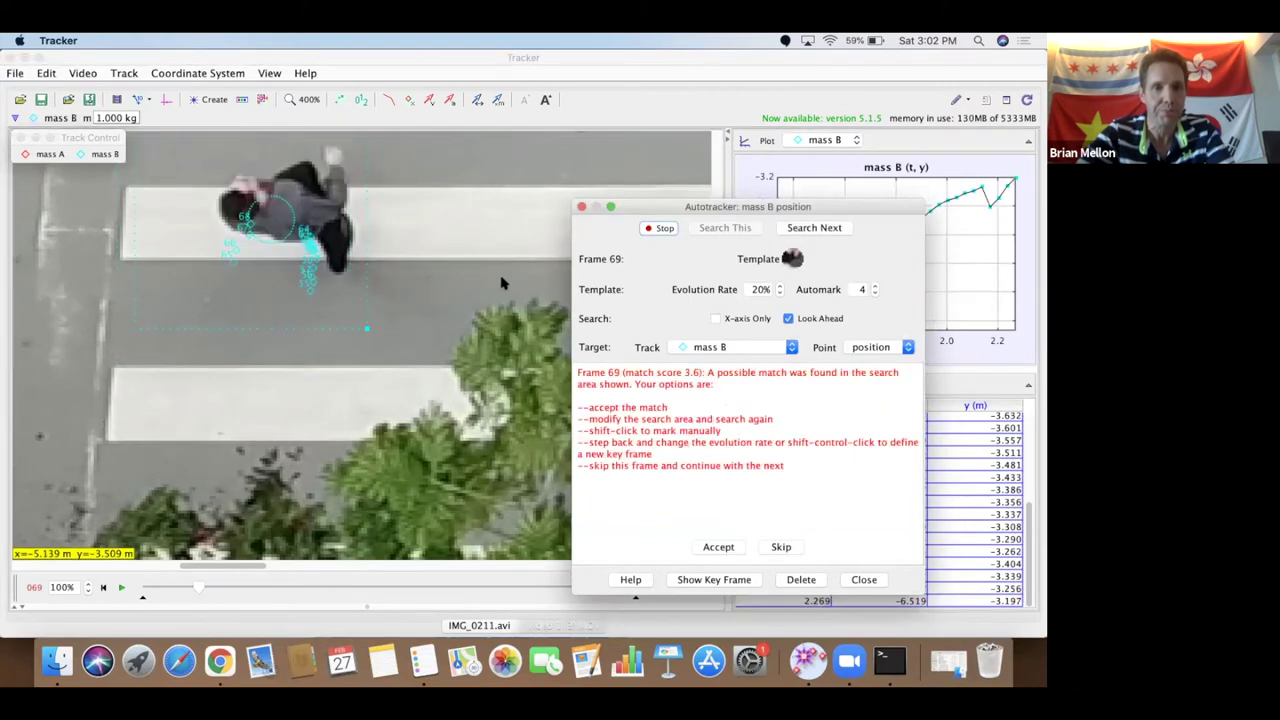
{"action": "left_click", "coordinate": [266, 192], "text": "ctrl+shift"}
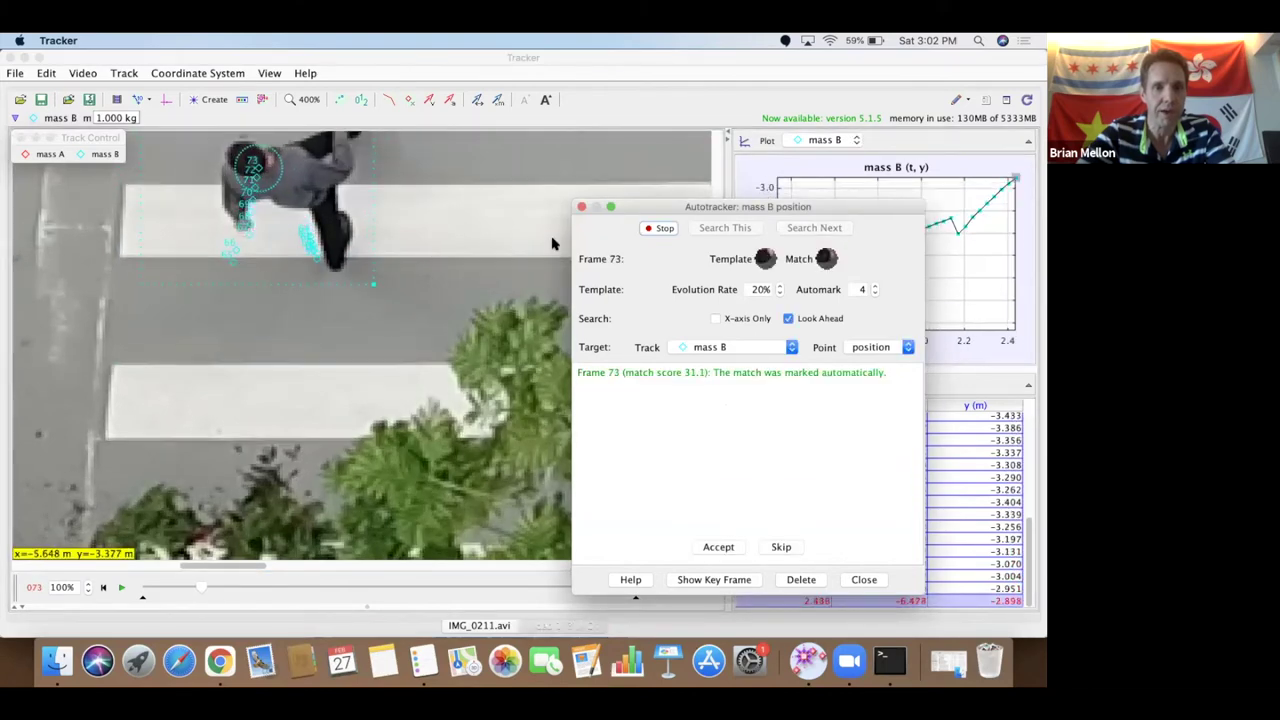
- View the mass B tracking at 100% magnification and switch to the Tracker Quick Reference Sheet in the browser
{"action": "left_click_drag", "start_coordinate": [730, 212], "coordinate": [719, 414]}
{"action": "left_click", "coordinate": [302, 99]}
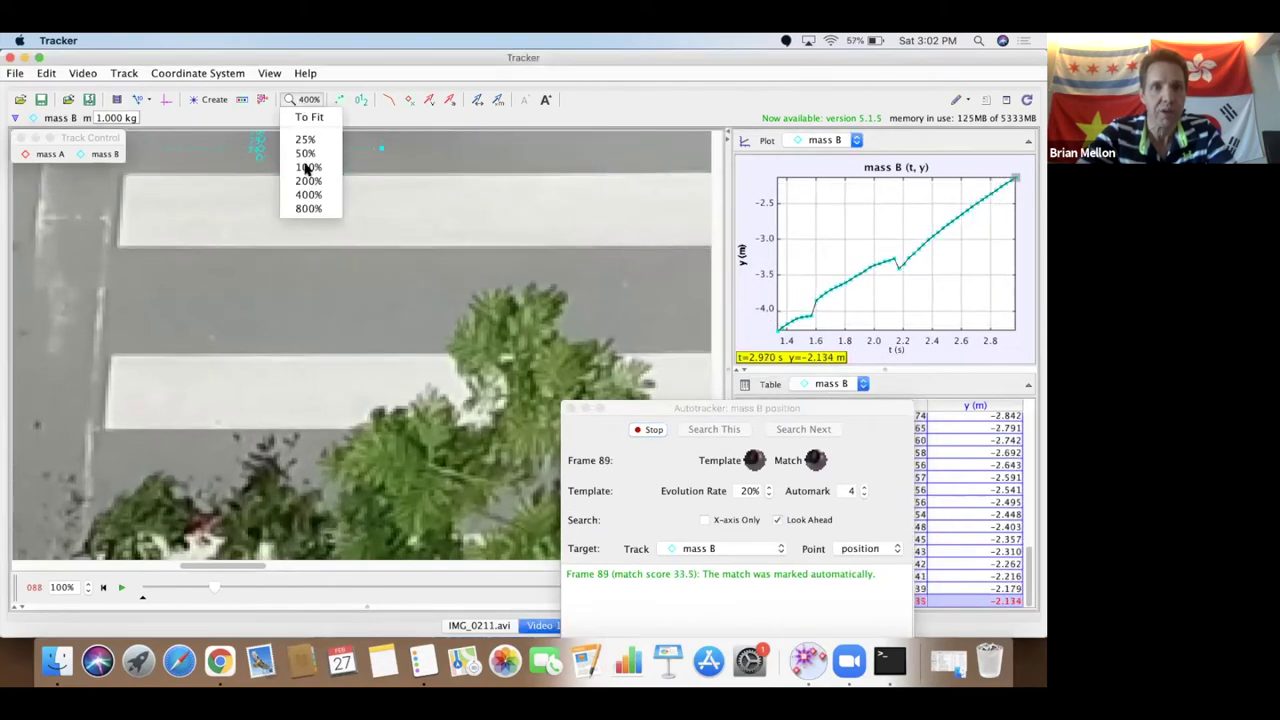
{"action": "left_click", "coordinate": [389, 175]}
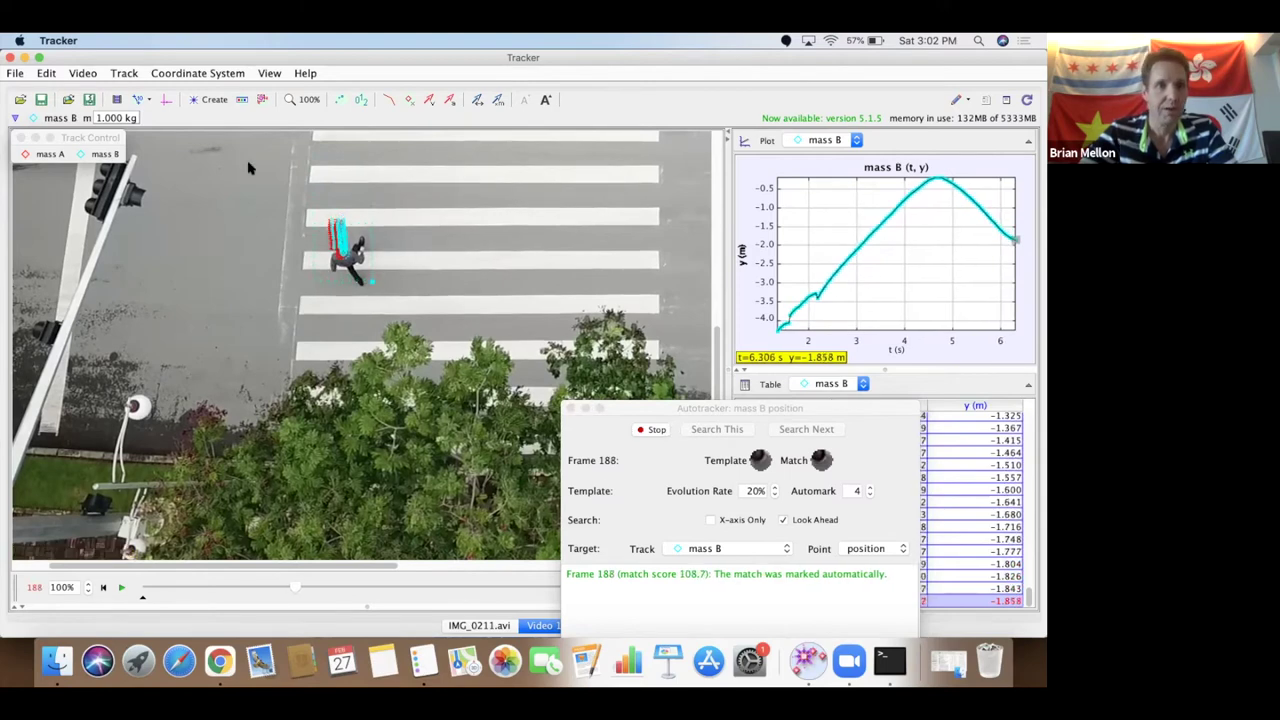
{"action": "left_click", "coordinate": [25, 57]}
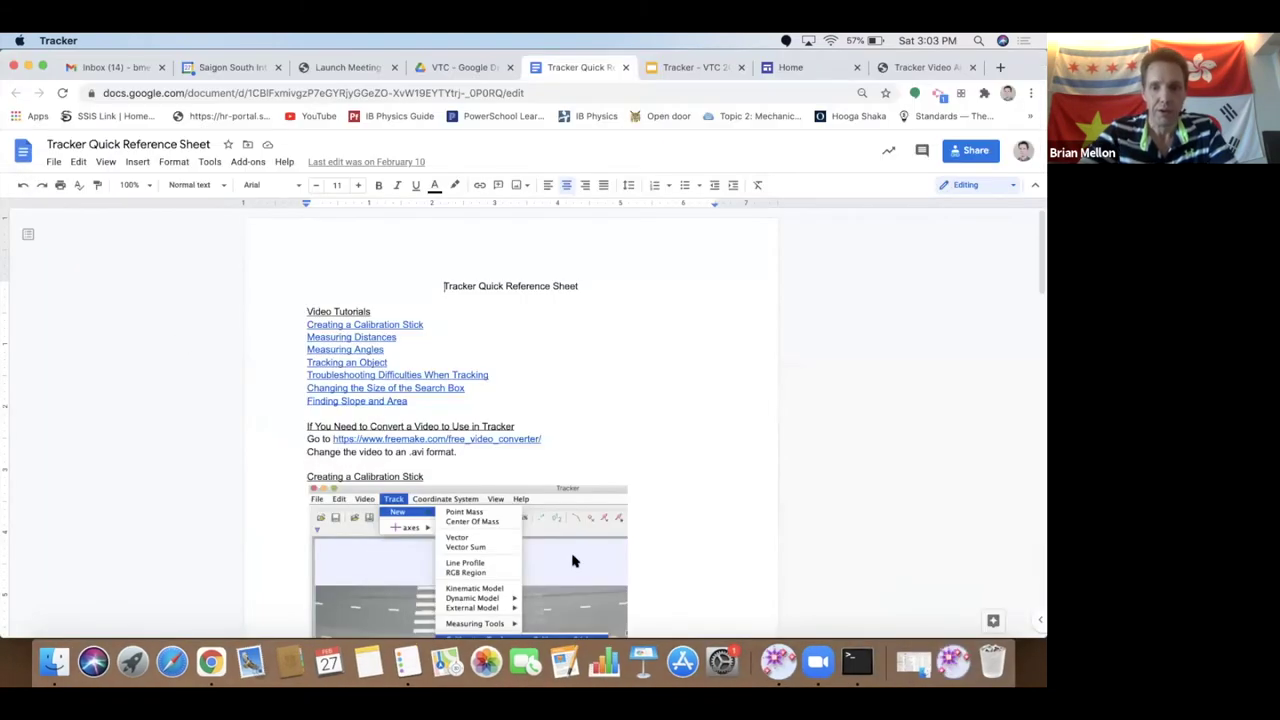
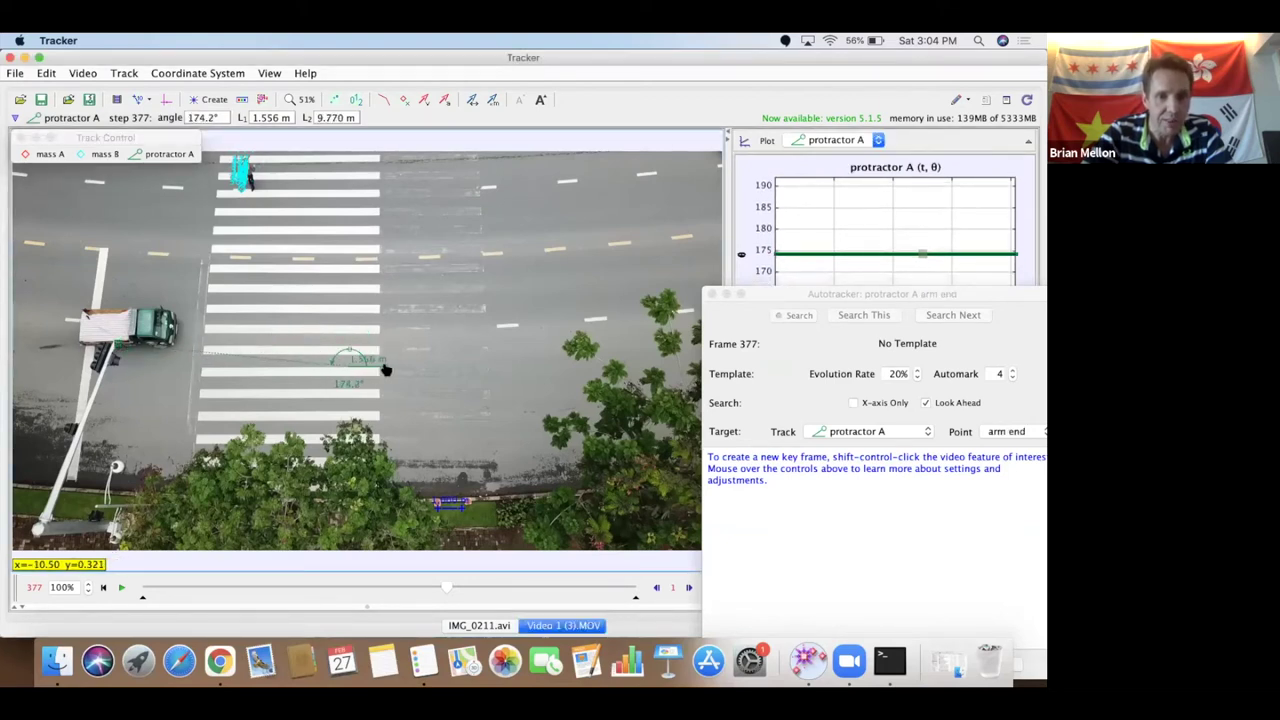
- Spread protractor A's arms and place its vertex at the left end of a lower crosswalk stripe
{"action": "left_click_drag", "start_coordinate": [366, 371], "coordinate": [338, 430]}
{"action": "left_click_drag", "start_coordinate": [349, 372], "coordinate": [37, 532]}
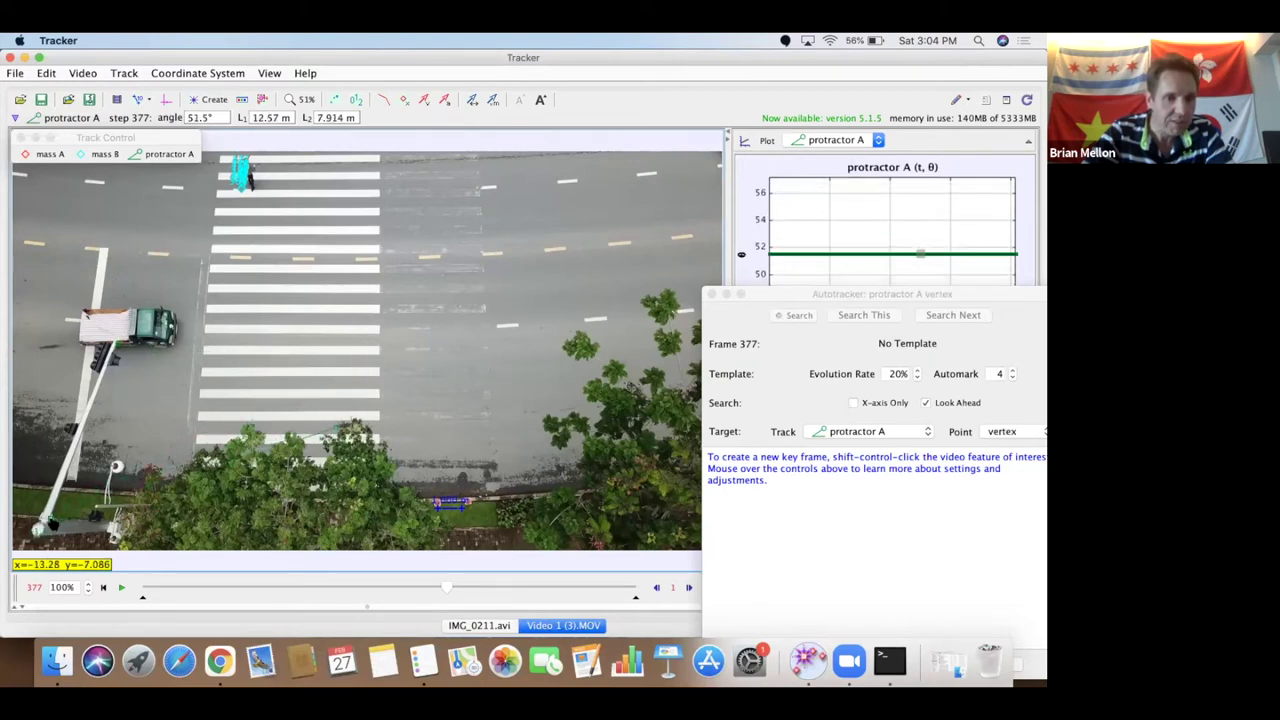
{"action": "left_click_drag", "start_coordinate": [338, 432], "coordinate": [383, 409]}
{"action": "left_click_drag", "start_coordinate": [118, 348], "coordinate": [326, 249]}
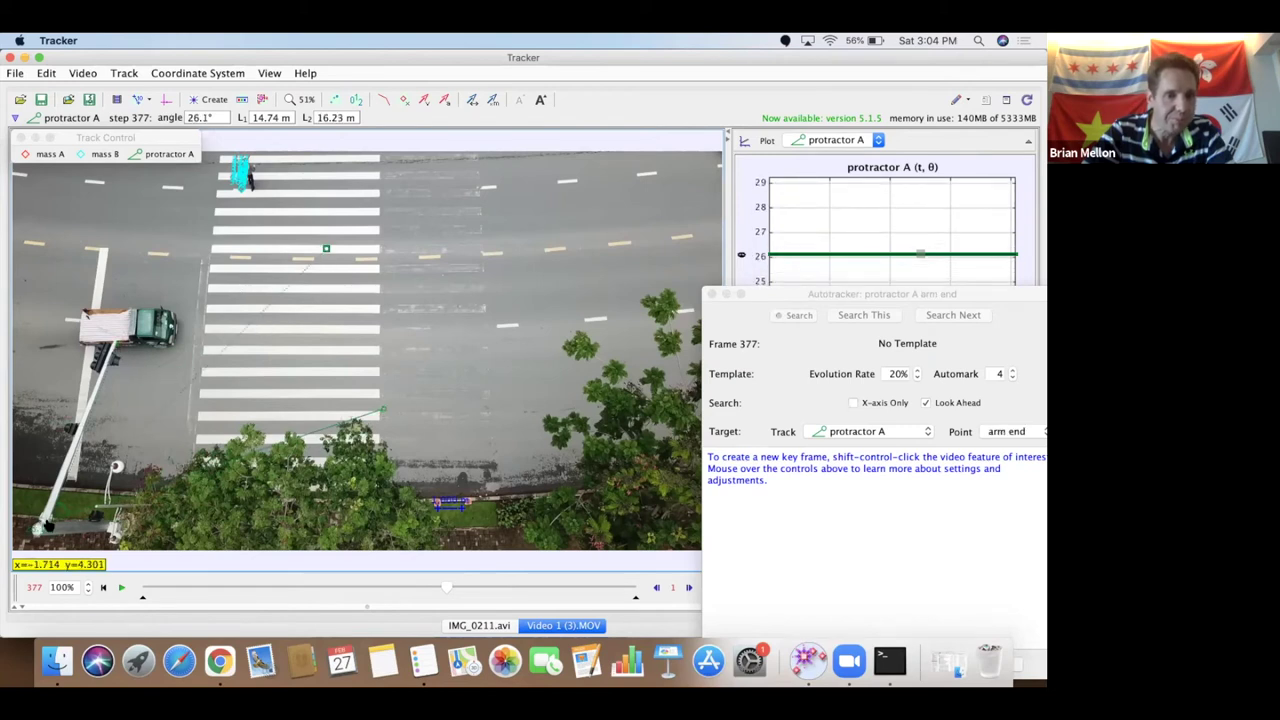
{"action": "left_click", "coordinate": [50, 525]}
{"action": "left_click_drag", "start_coordinate": [50, 525], "coordinate": [201, 381]}
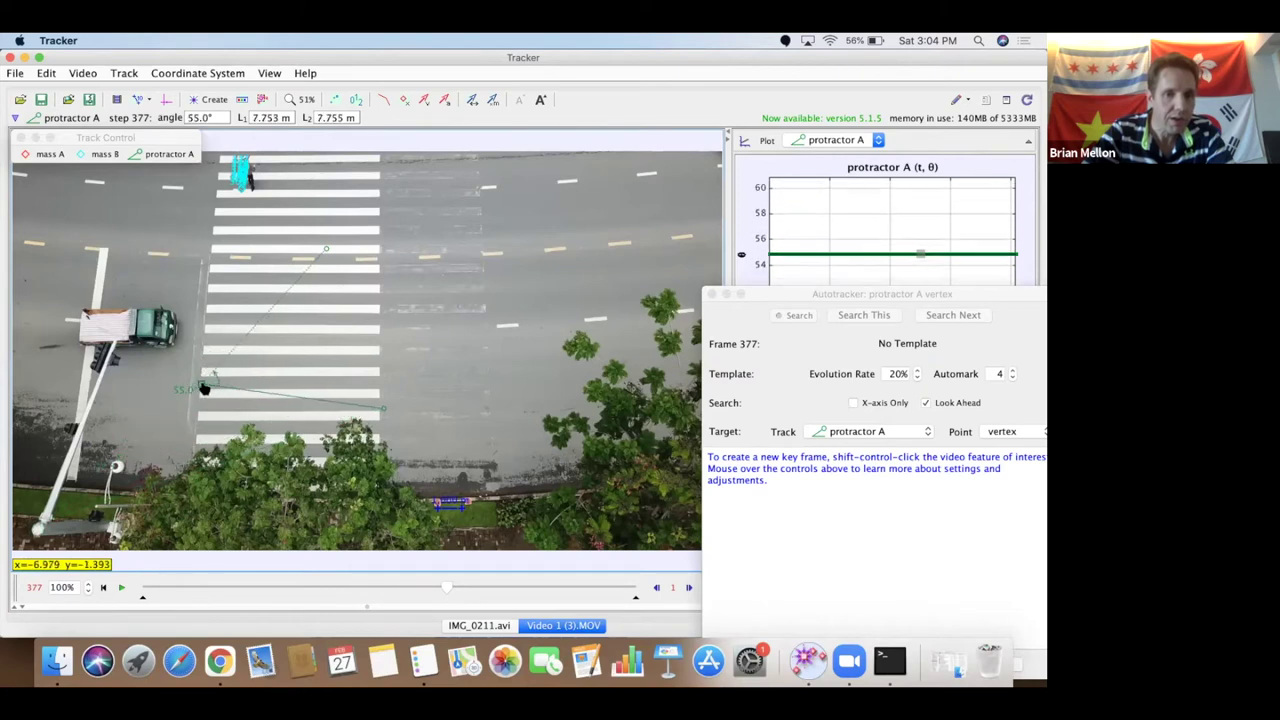
- Align protractor A's arms with the crosswalk's left edge and the white stripe, fine-tuning the vertex at the corner
{"action": "left_click_drag", "start_coordinate": [310, 248], "coordinate": [215, 238]}
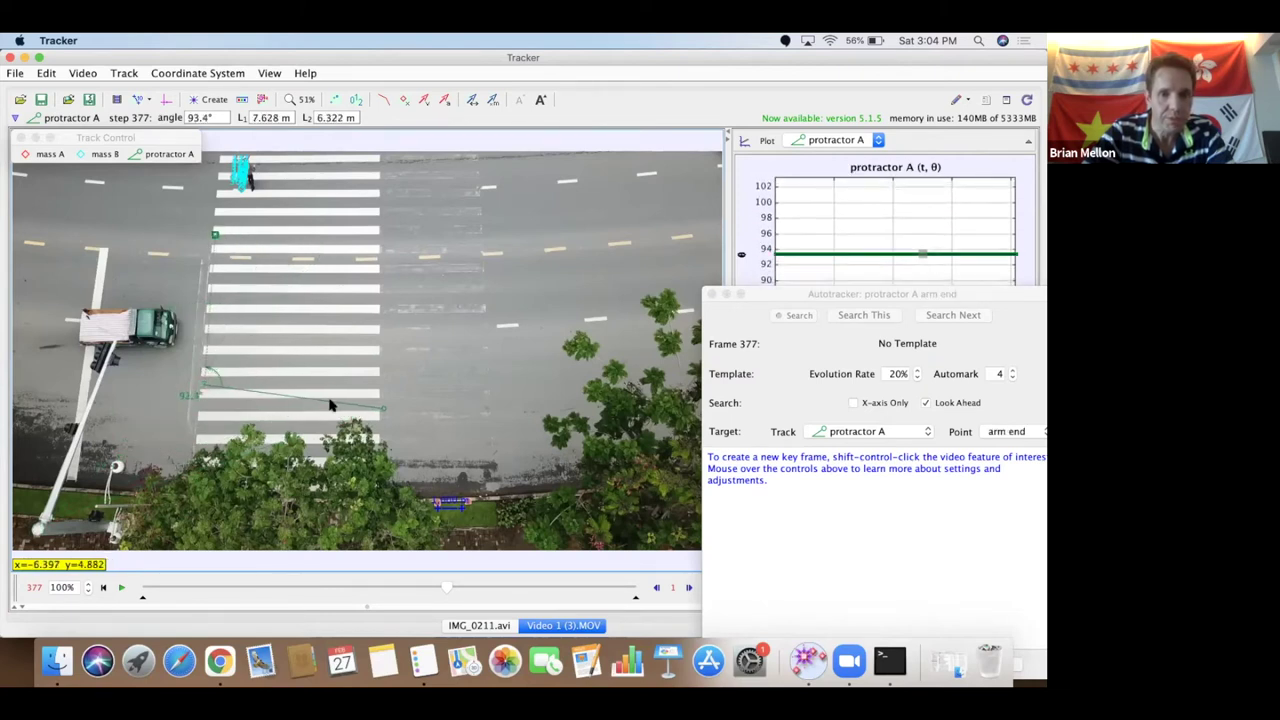
{"action": "mouse_move", "coordinate": [391, 408]}
{"action": "left_mouse_down"}
{"action": "mouse_move", "coordinate": [377, 408]}
{"action": "mouse_move", "coordinate": [379, 387]}
{"action": "left_mouse_up"}
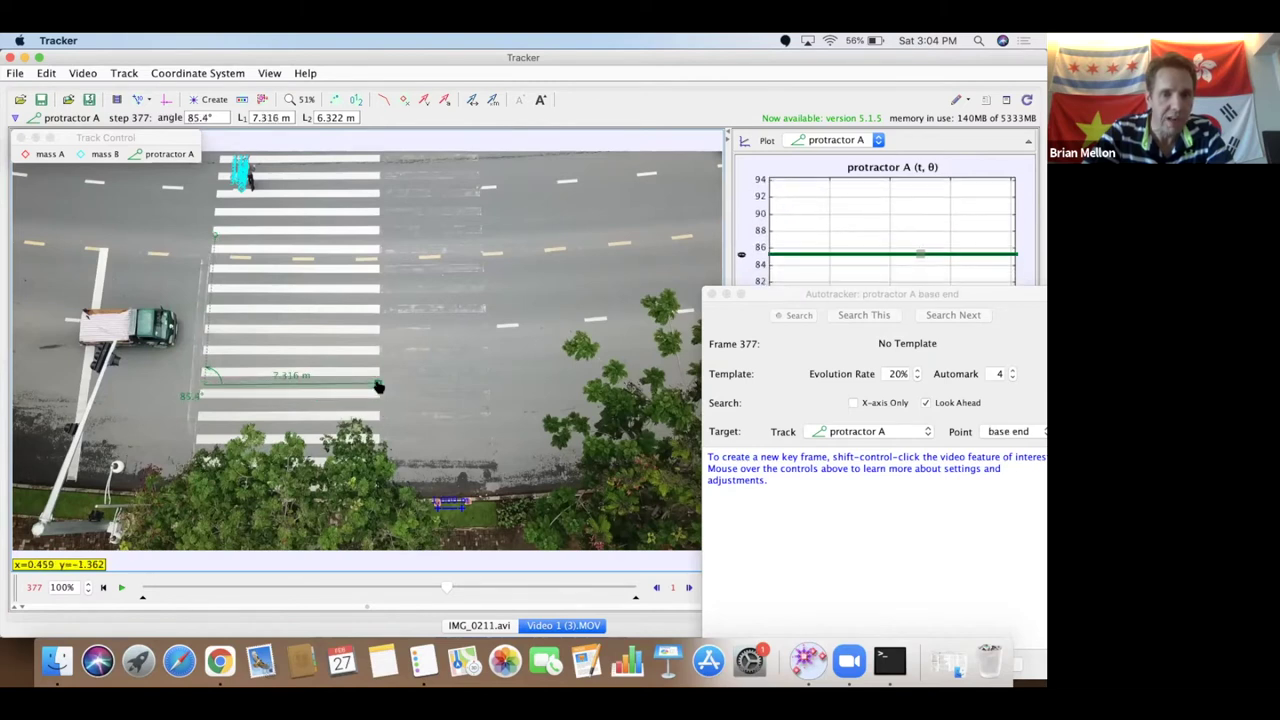
{"action": "left_click_drag", "start_coordinate": [205, 386], "coordinate": [202, 391]}
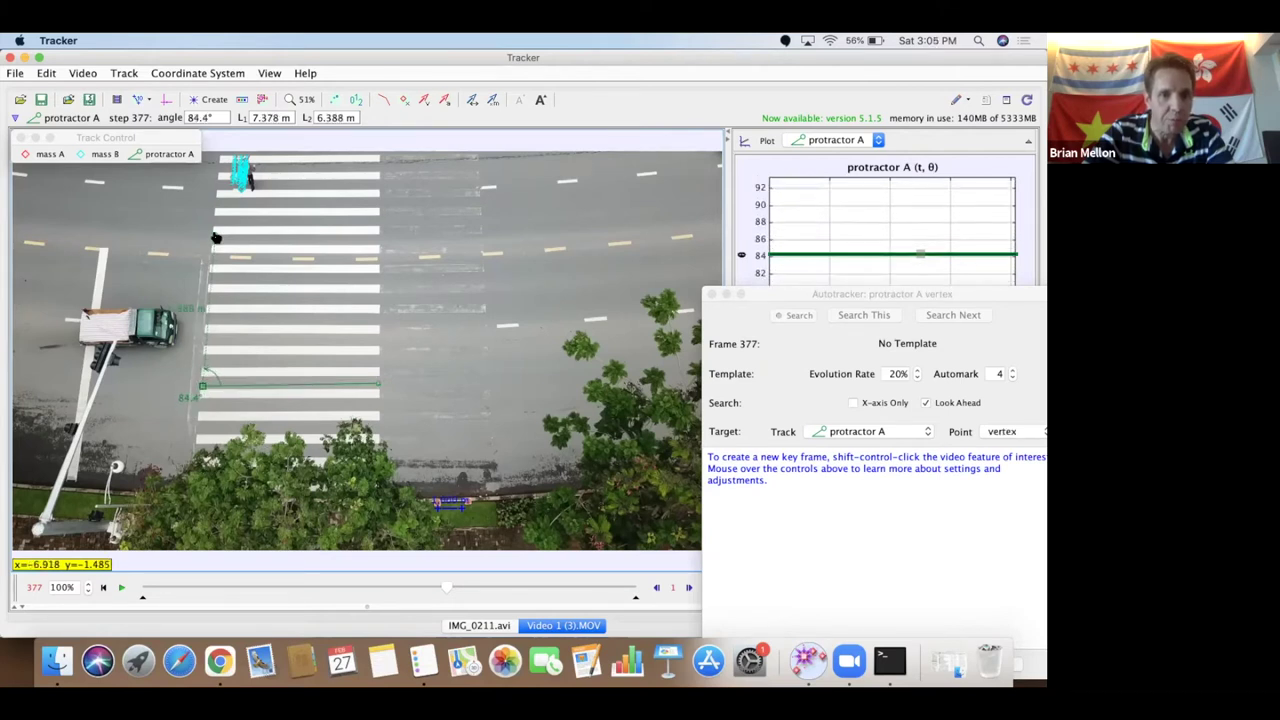
{"action": "left_click_drag", "start_coordinate": [216, 238], "coordinate": [213, 235]}
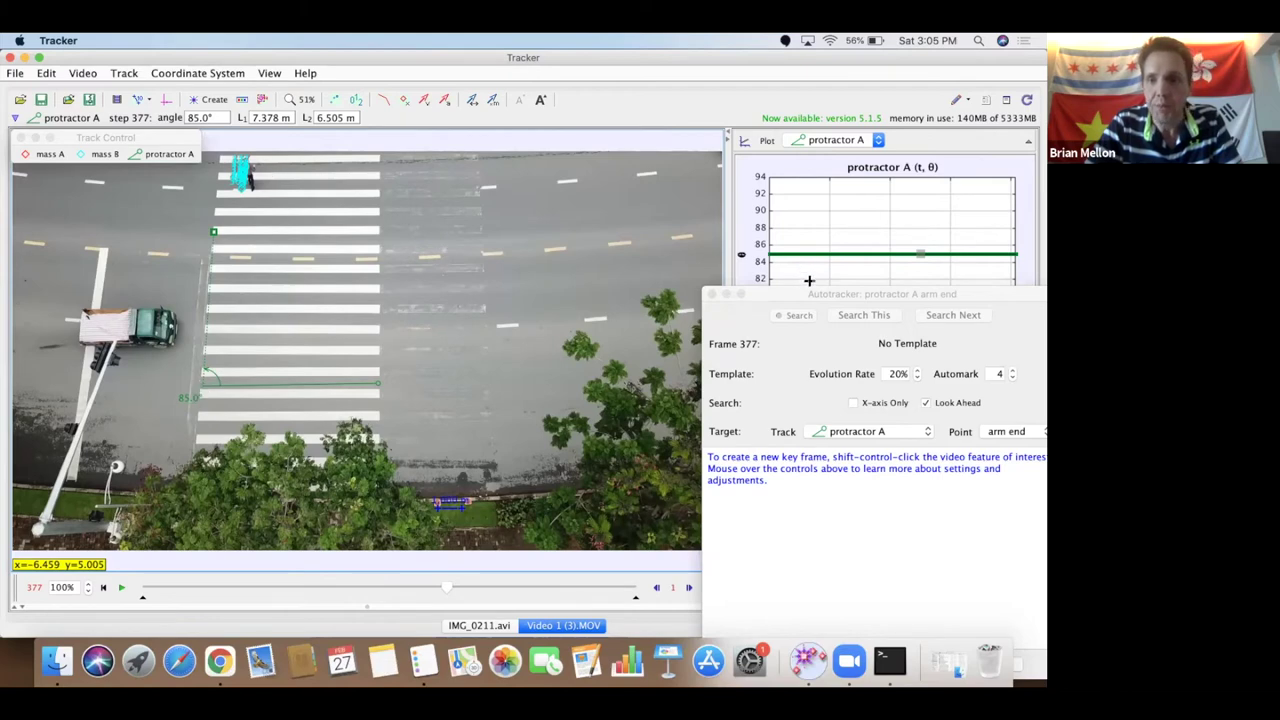
- Uncover the plot and switch it from protractor A to mass A
{"action": "left_click_drag", "start_coordinate": [808, 294], "coordinate": [869, 366]}
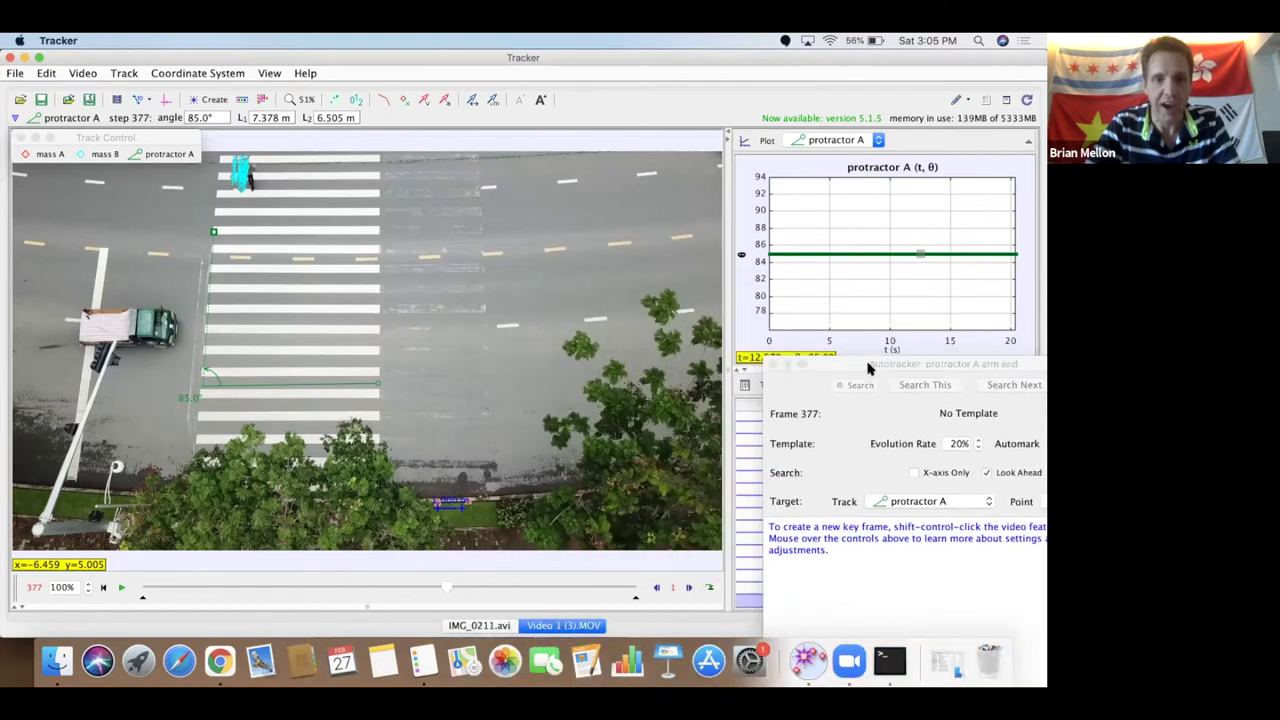
{"action": "left_click", "coordinate": [858, 142]}
{"action": "left_click", "coordinate": [828, 113]}
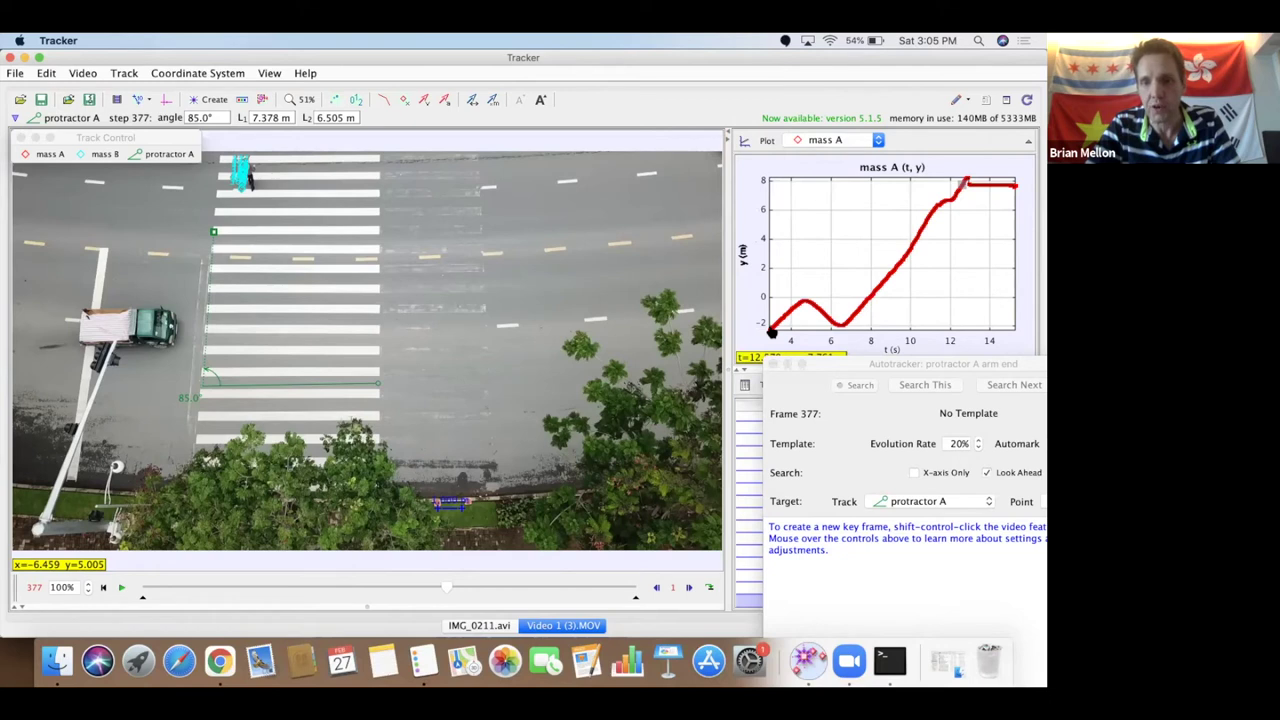
{"action": "left_click", "coordinate": [771, 334]}
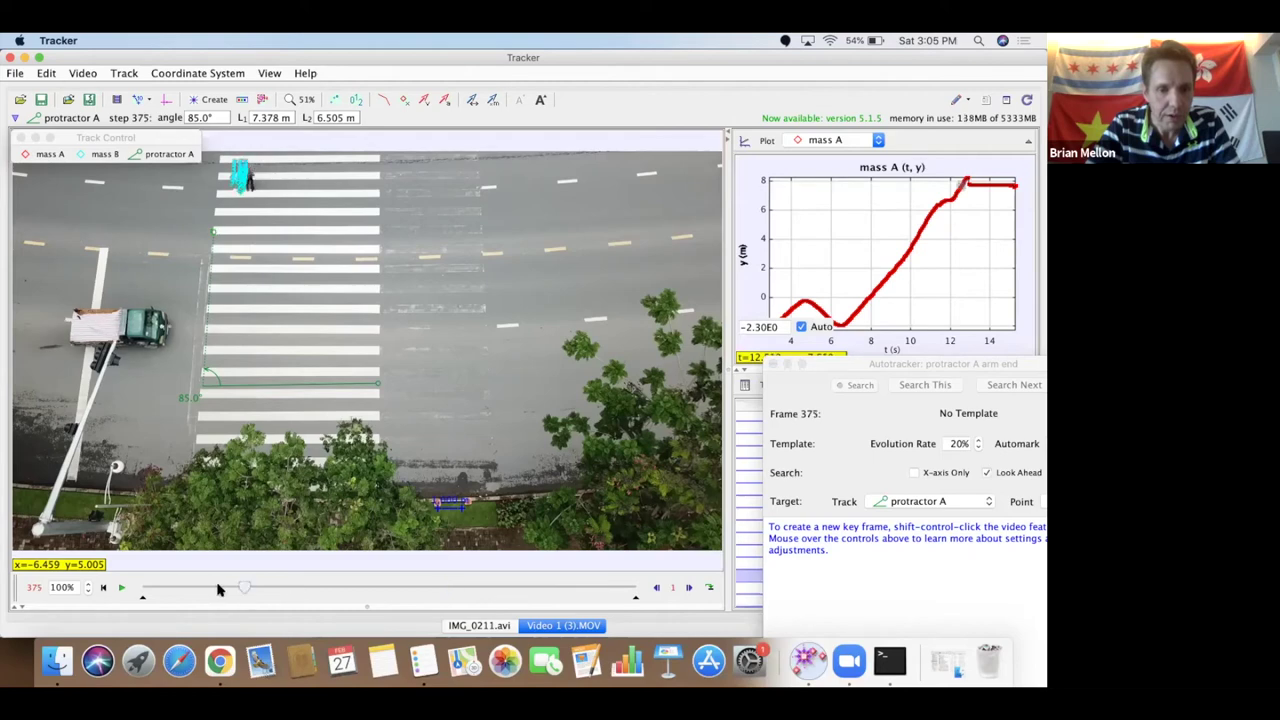
- Delete the mass B and protractor A tracks and move the video to frame 50
{"action": "left_click_drag", "start_coordinate": [240, 589], "coordinate": [157, 590]}
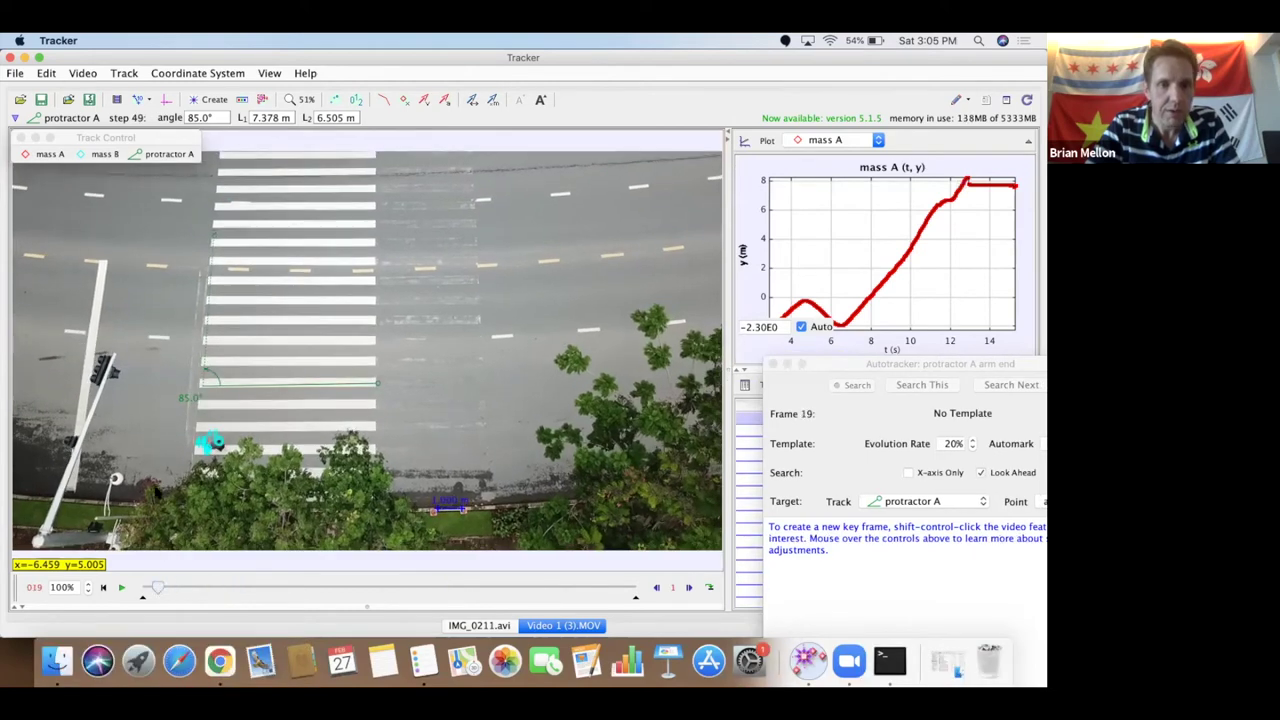
{"action": "left_click", "coordinate": [83, 156]}
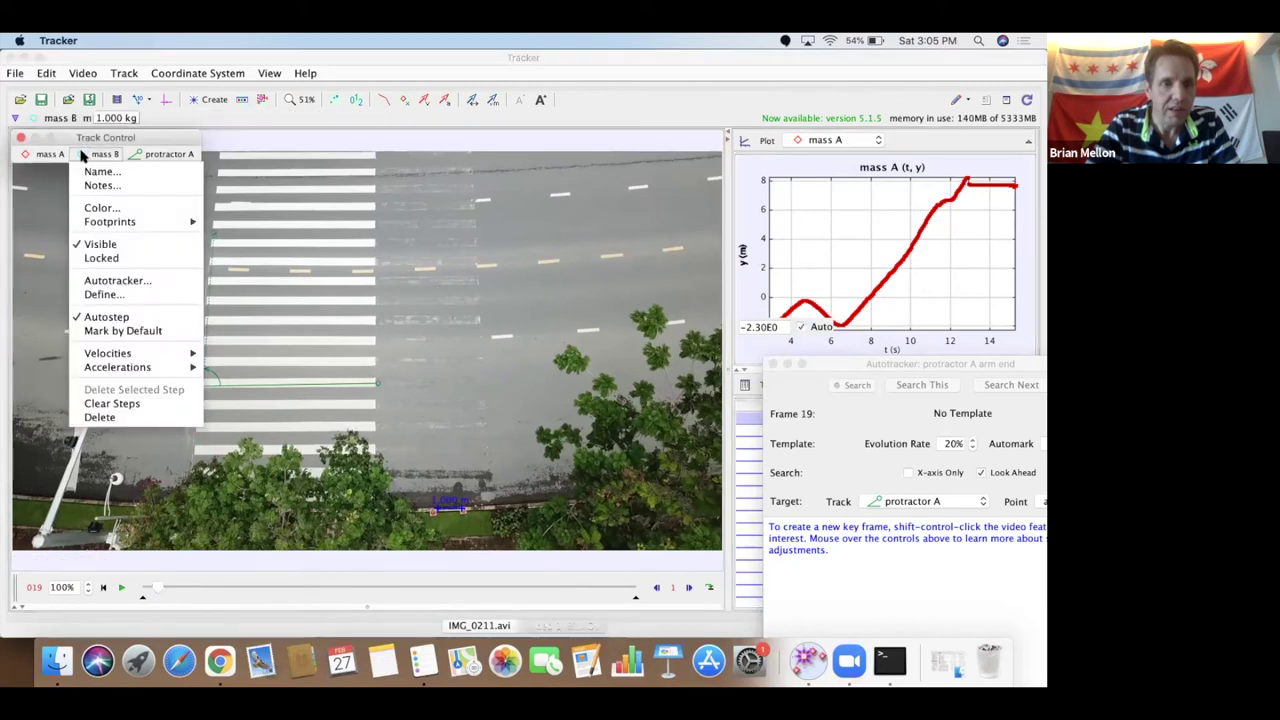
{"action": "left_click", "coordinate": [120, 418]}
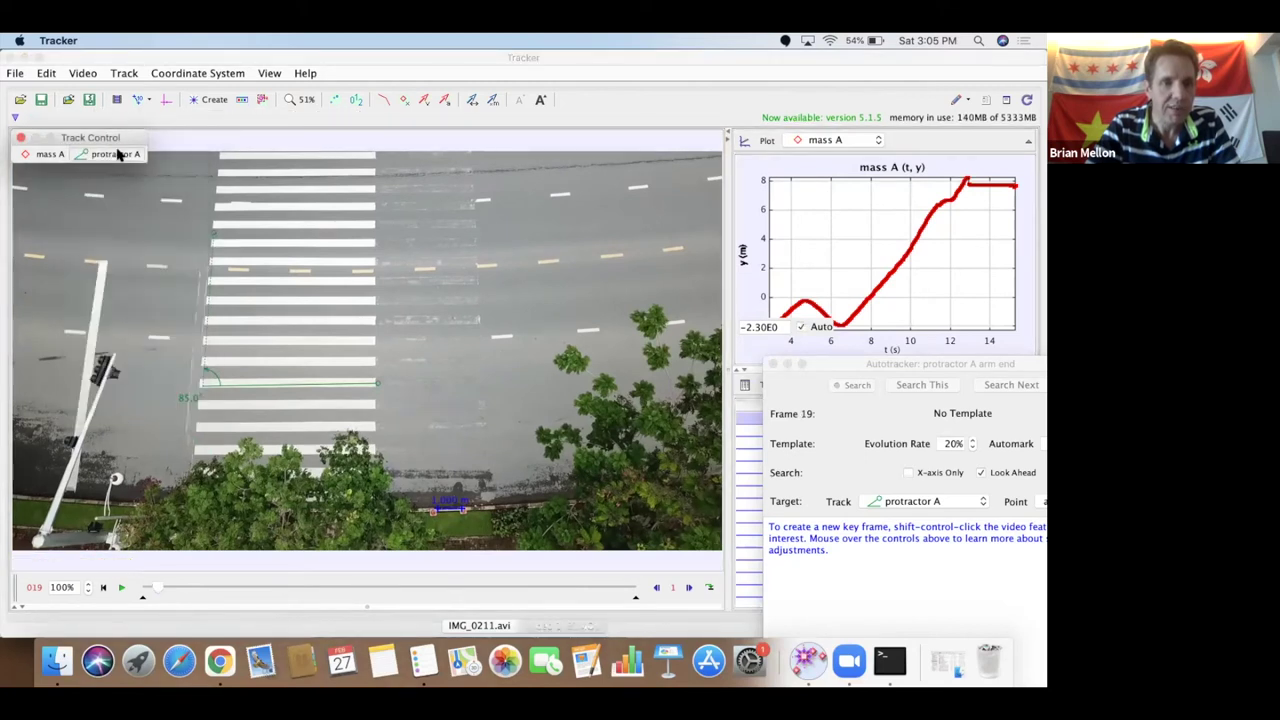
{"action": "left_click", "coordinate": [117, 154]}
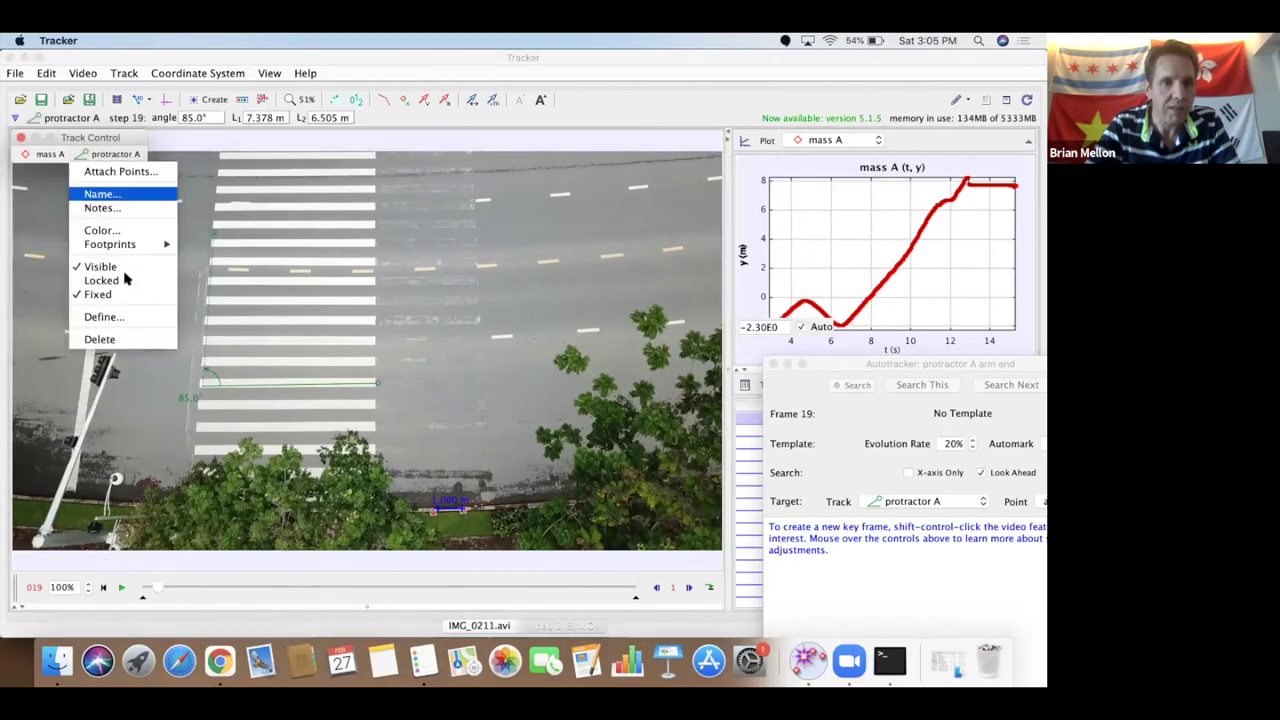
{"action": "left_click", "coordinate": [122, 340]}
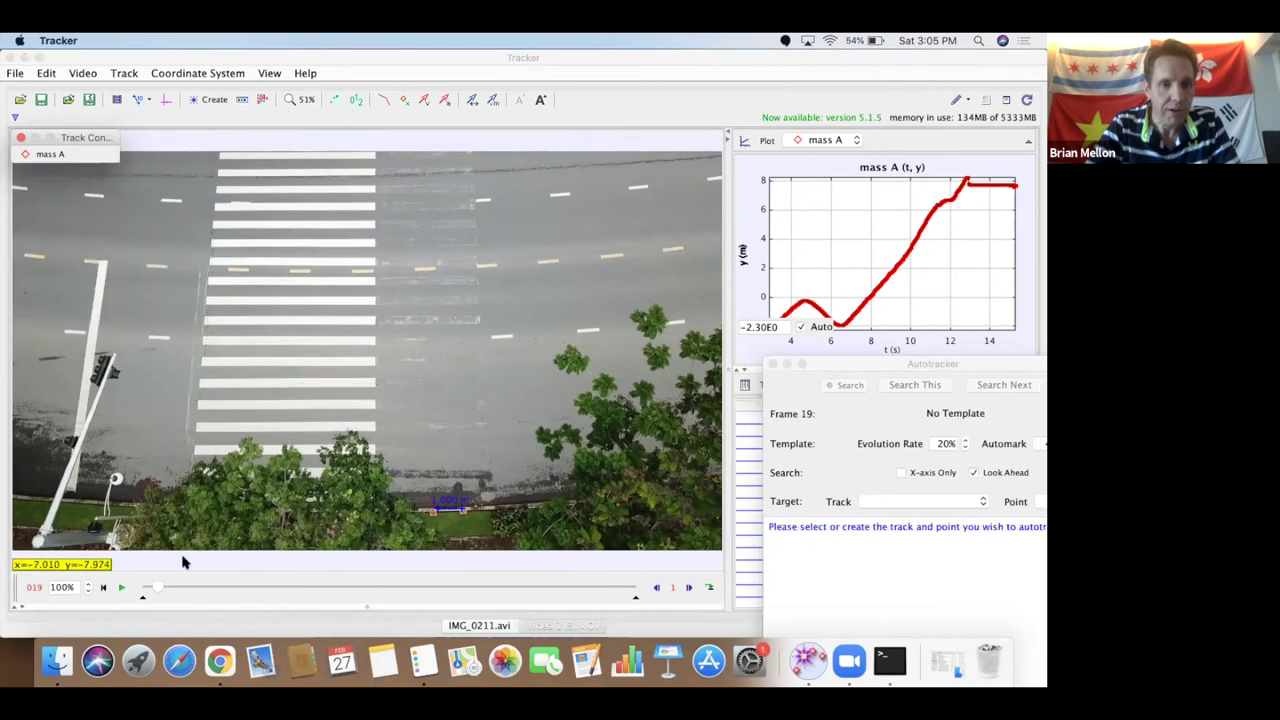
{"action": "left_click_drag", "start_coordinate": [160, 587], "coordinate": [182, 587]}
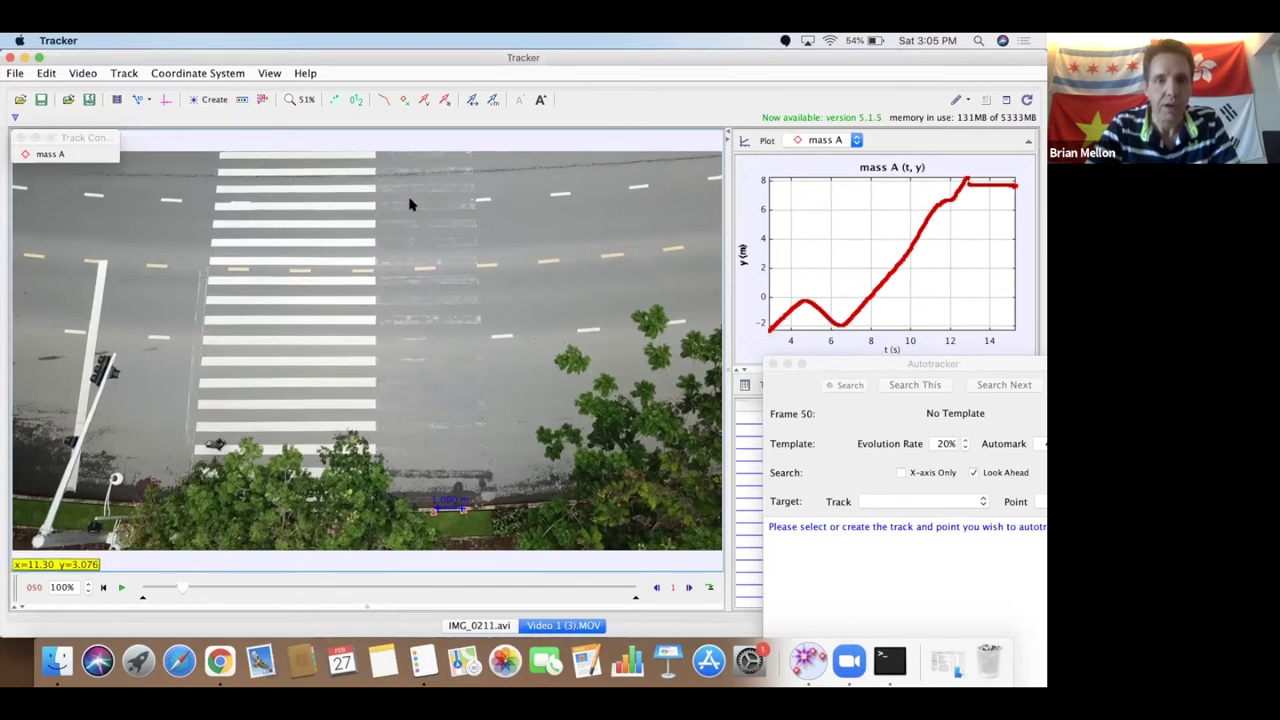
- Display the coordinate axes with their origin at pixel position 0, 0 and rotate the x-axis to -23.1° from horizontal
{"action": "left_click", "coordinate": [166, 101]}
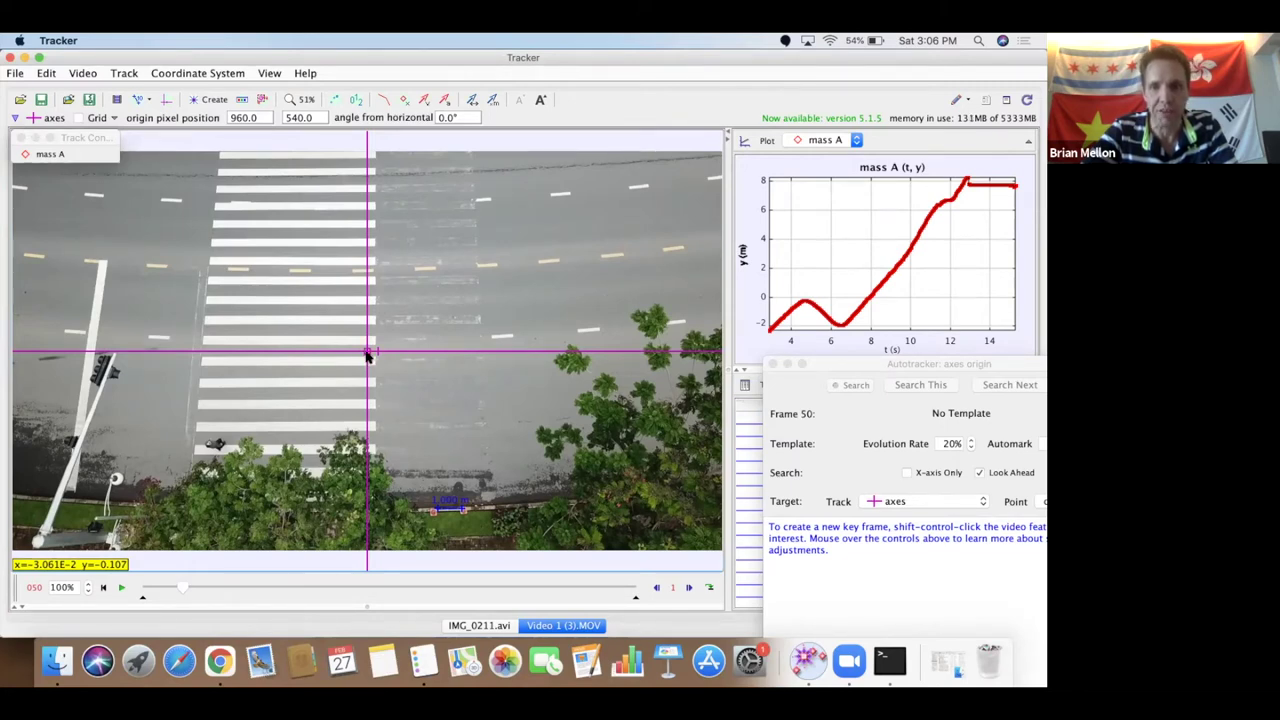
{"action": "key", "text": "super+z"}
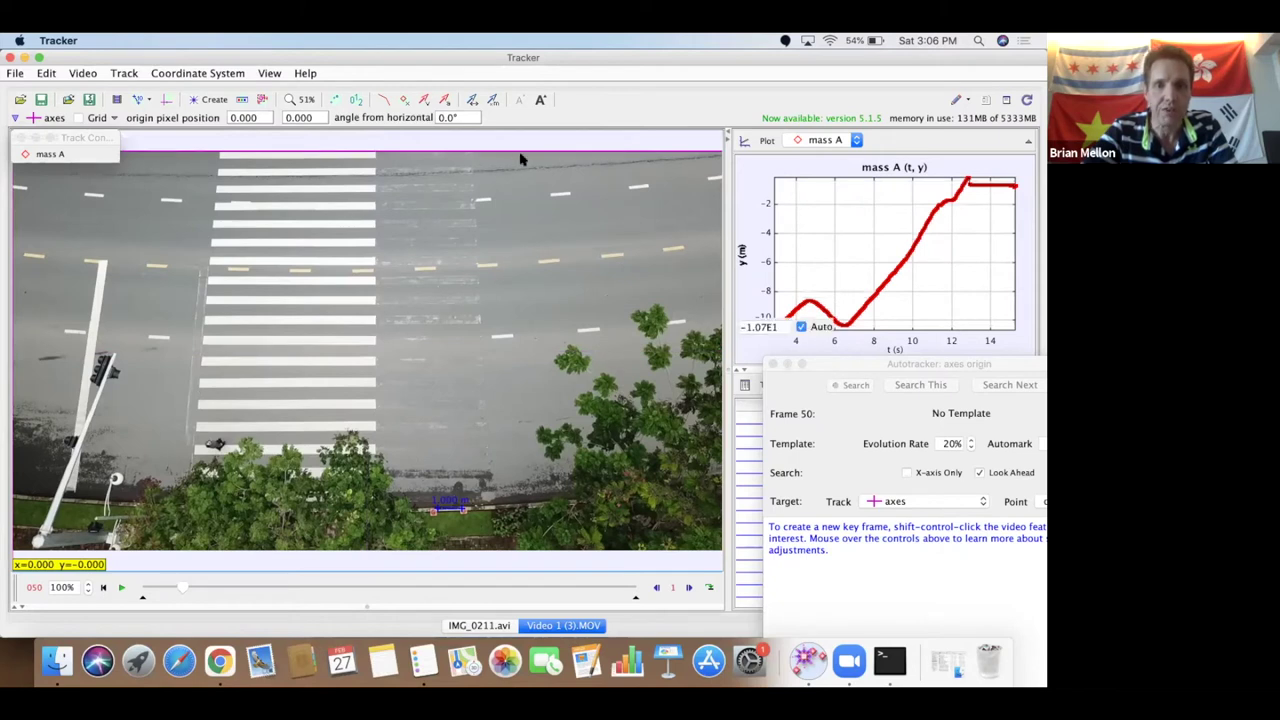
{"action": "left_click", "coordinate": [166, 99]}
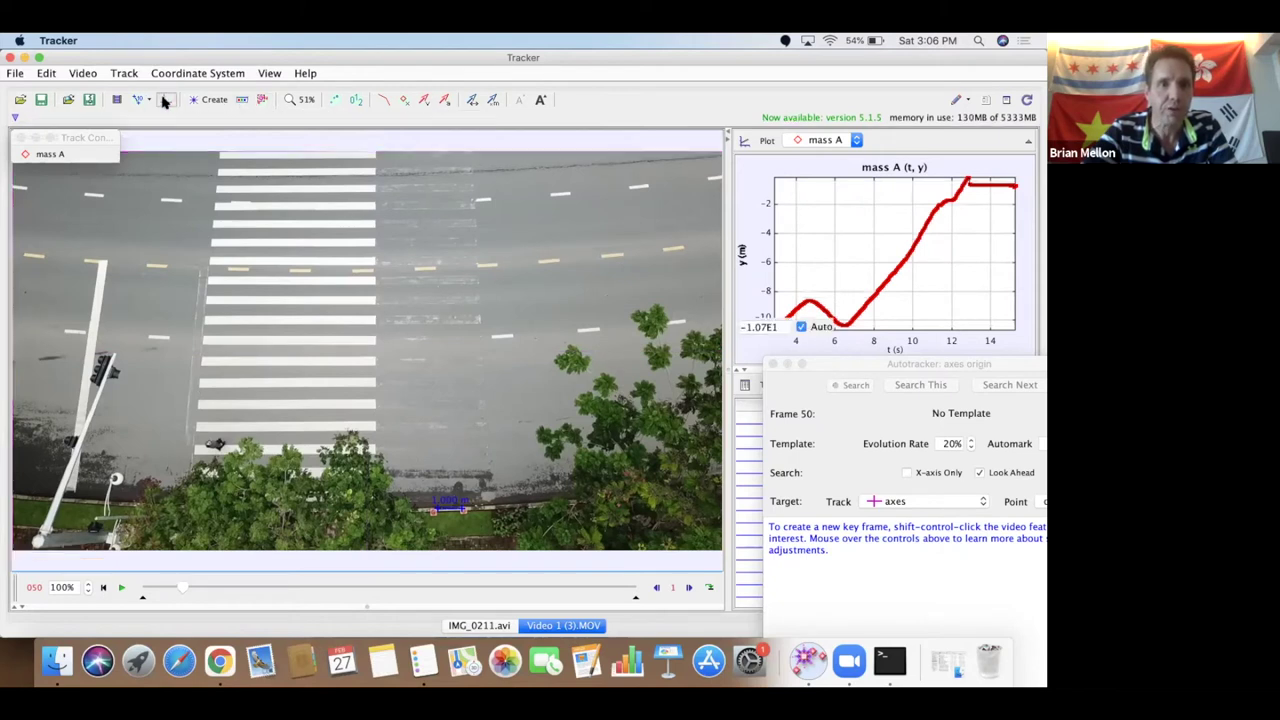
{"action": "left_click", "coordinate": [166, 99]}
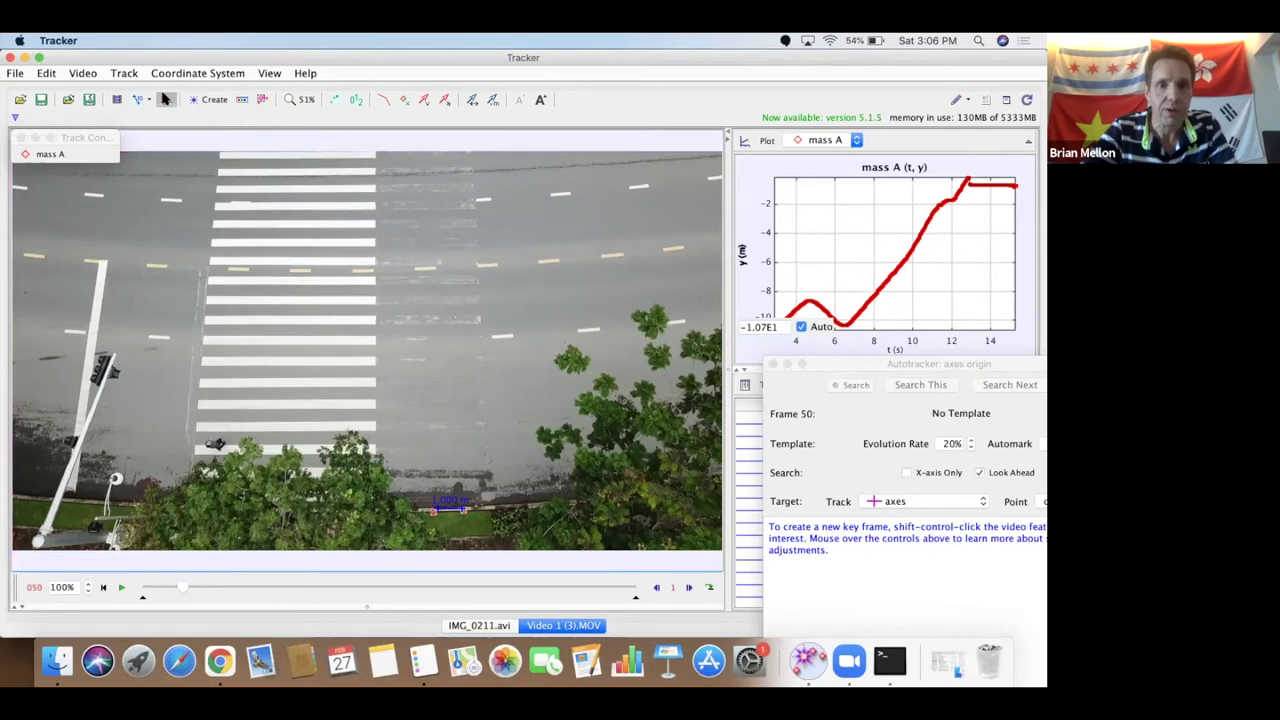
{"action": "left_click_drag", "start_coordinate": [646, 157], "coordinate": [520, 264]}
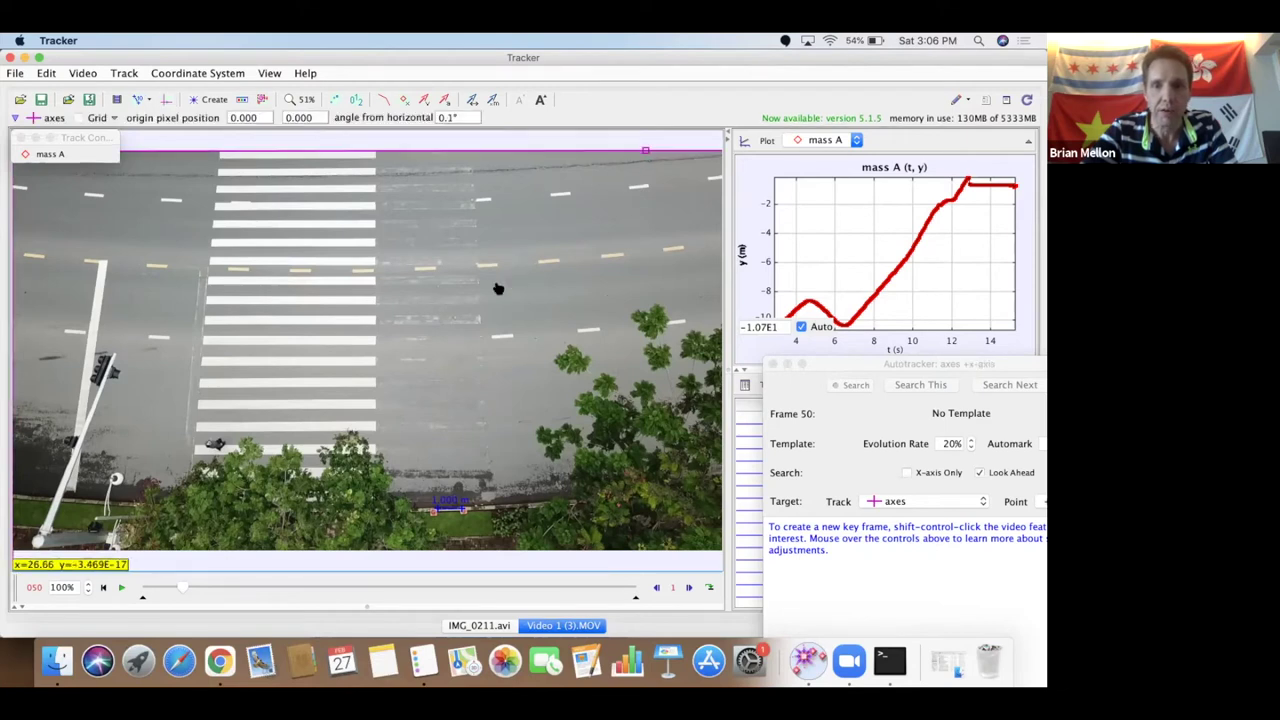
{"action": "left_click_drag", "start_coordinate": [460, 326], "coordinate": [453, 340]}
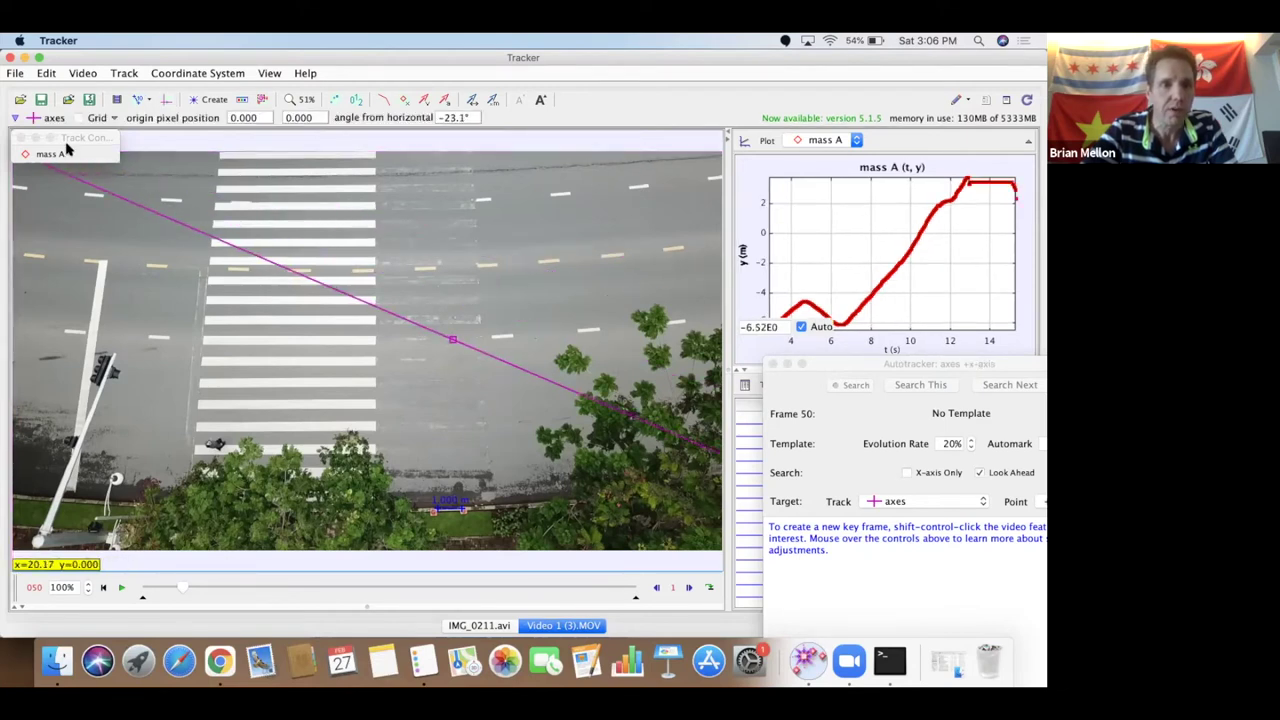
- Hide the coordinate axes on the crosswalk video and display them again
{"action": "left_click", "coordinate": [35, 118]}
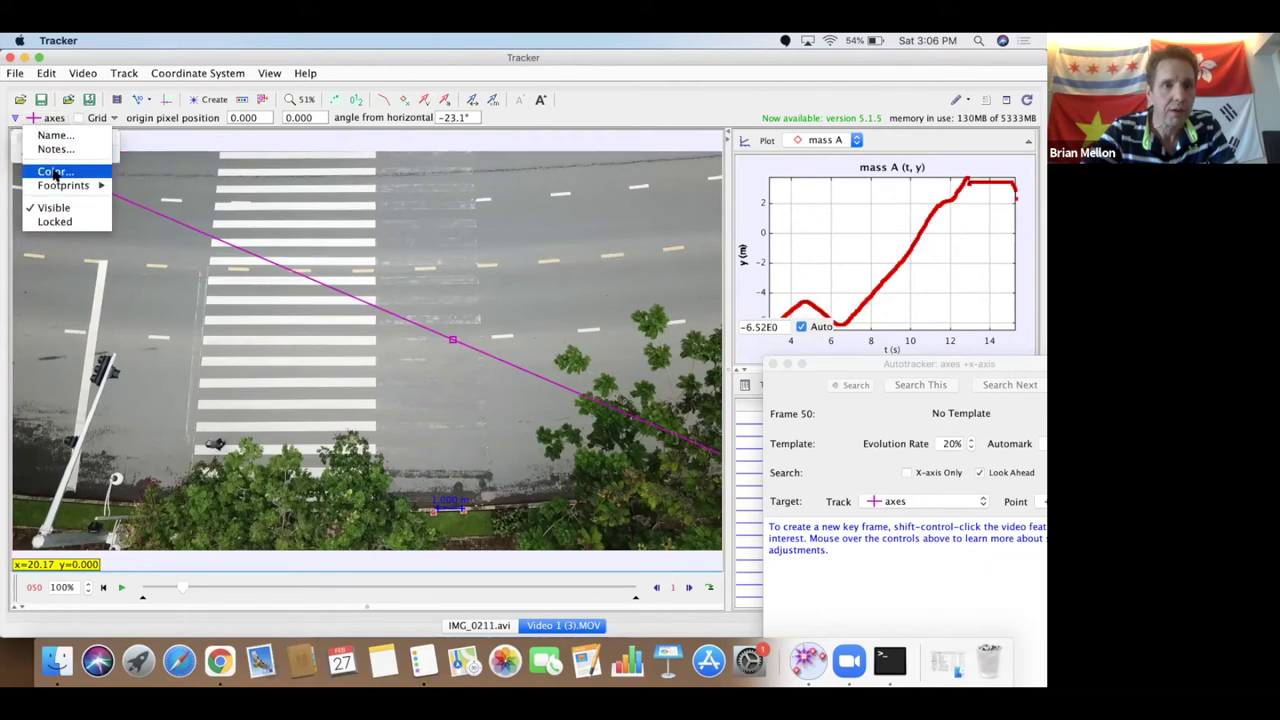
{"action": "left_click", "coordinate": [54, 208]}
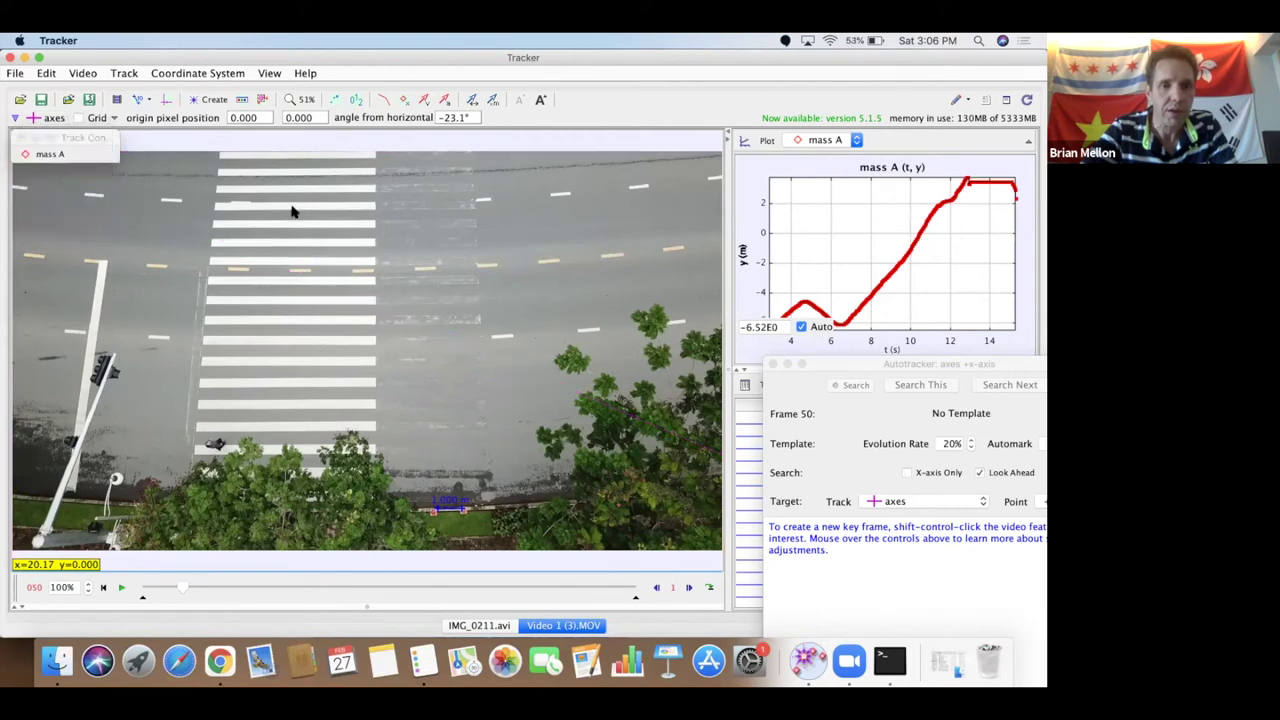
{"action": "left_click", "coordinate": [166, 100]}
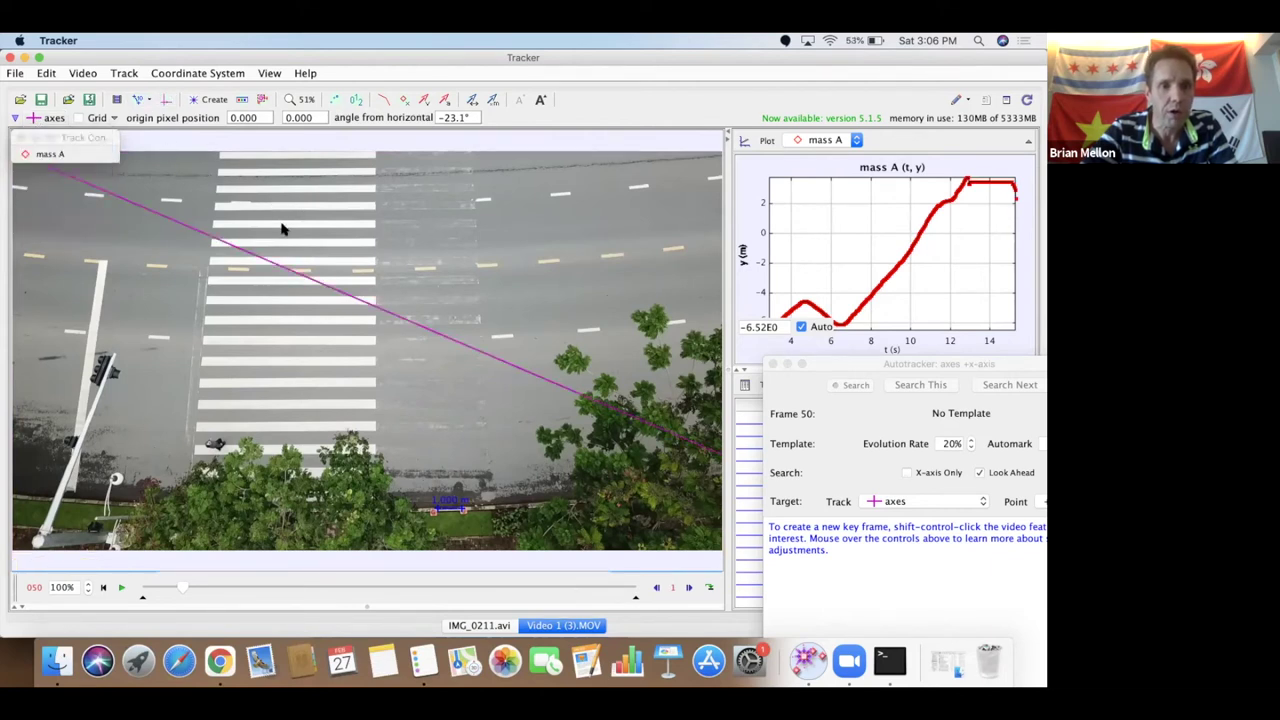
- Rotate the x-axis to -5.8° from horizontal, and adjust it to -16.4°
{"action": "left_click_drag", "start_coordinate": [246, 254], "coordinate": [200, 171]}
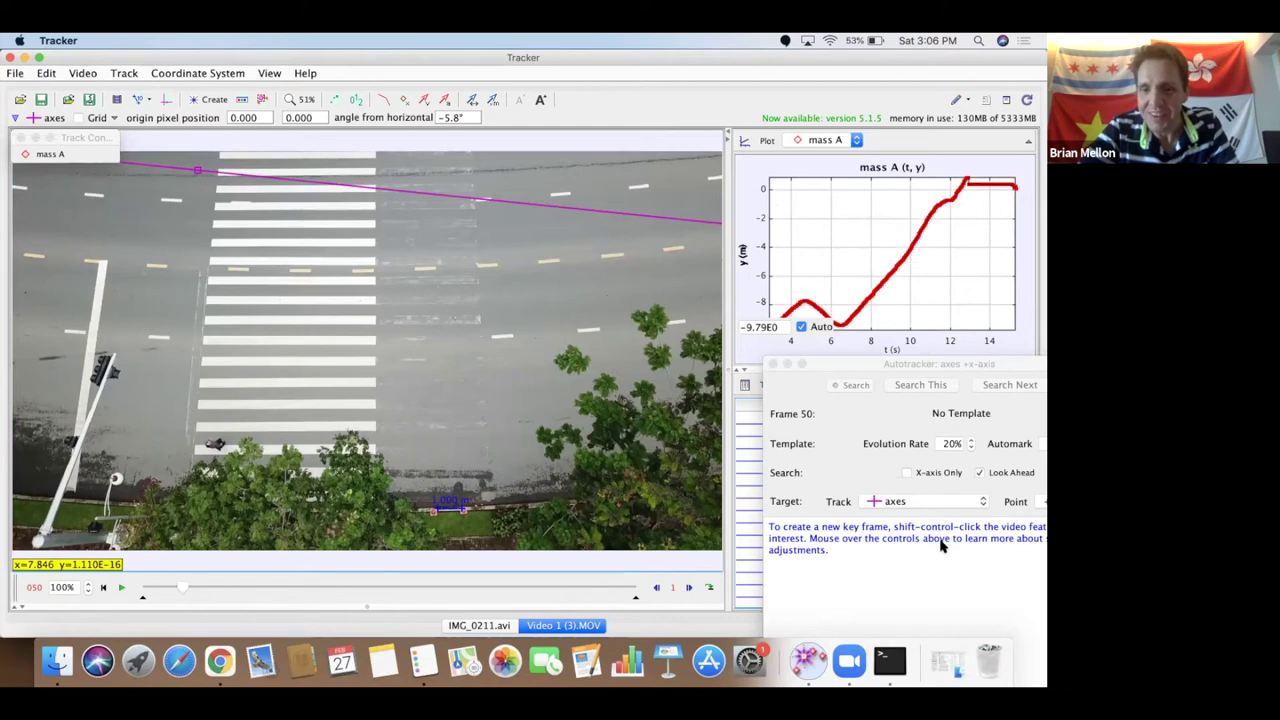
{"action": "left_click_drag", "start_coordinate": [265, 183], "coordinate": [263, 225]}
{"action": "left_click", "coordinate": [34, 118]}
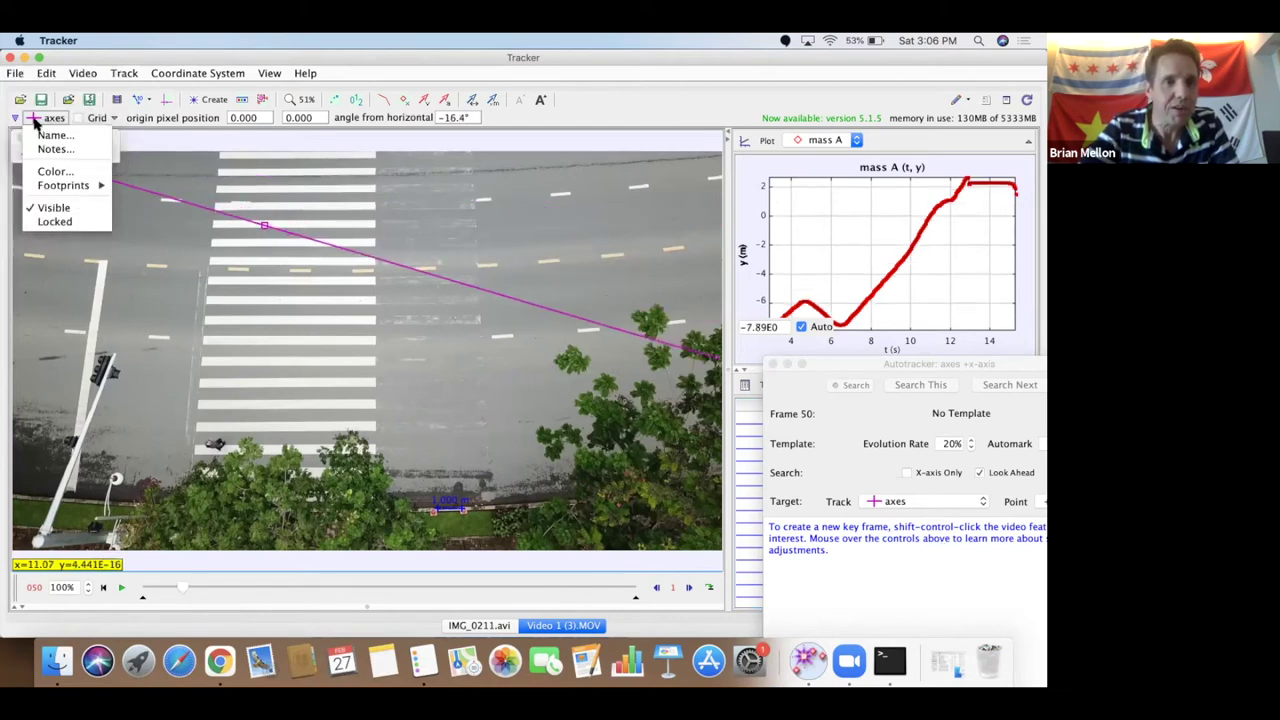
{"action": "left_click", "coordinate": [34, 118]}
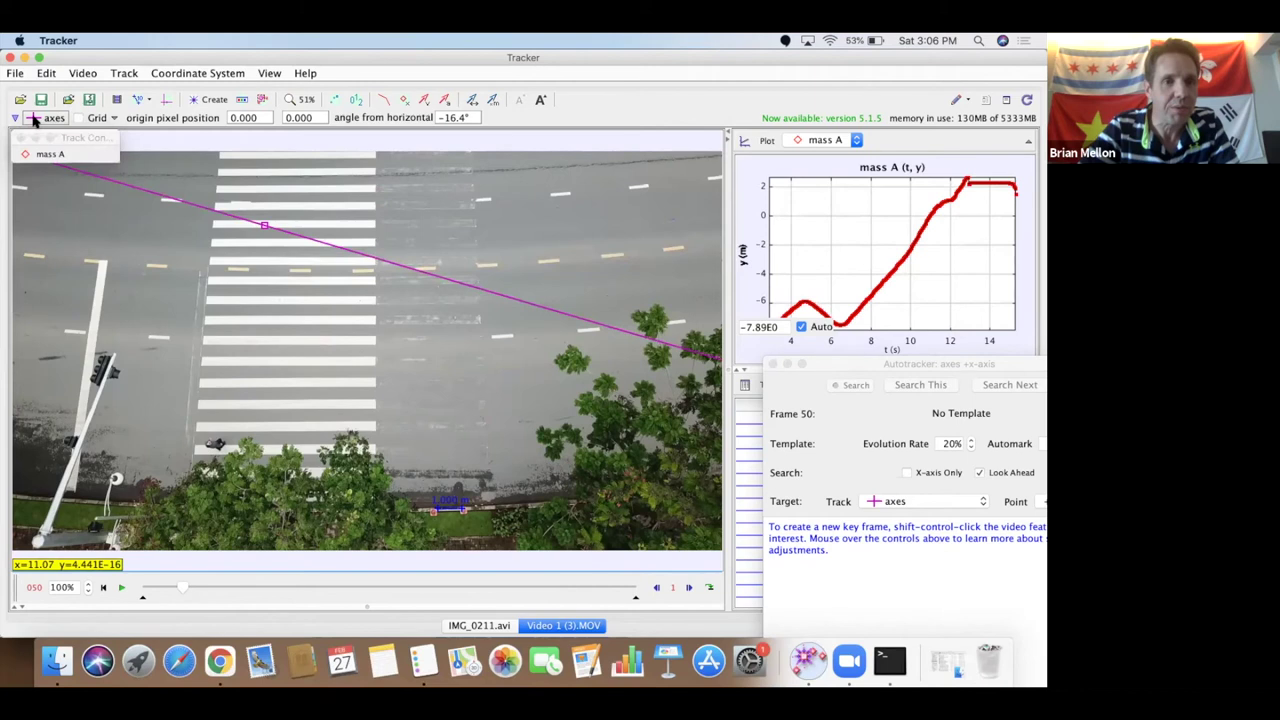
- Hide and redisplay the coordinate axes, and rotate the x-axis to -22.7° from horizontal
{"action": "left_click", "coordinate": [167, 99]}
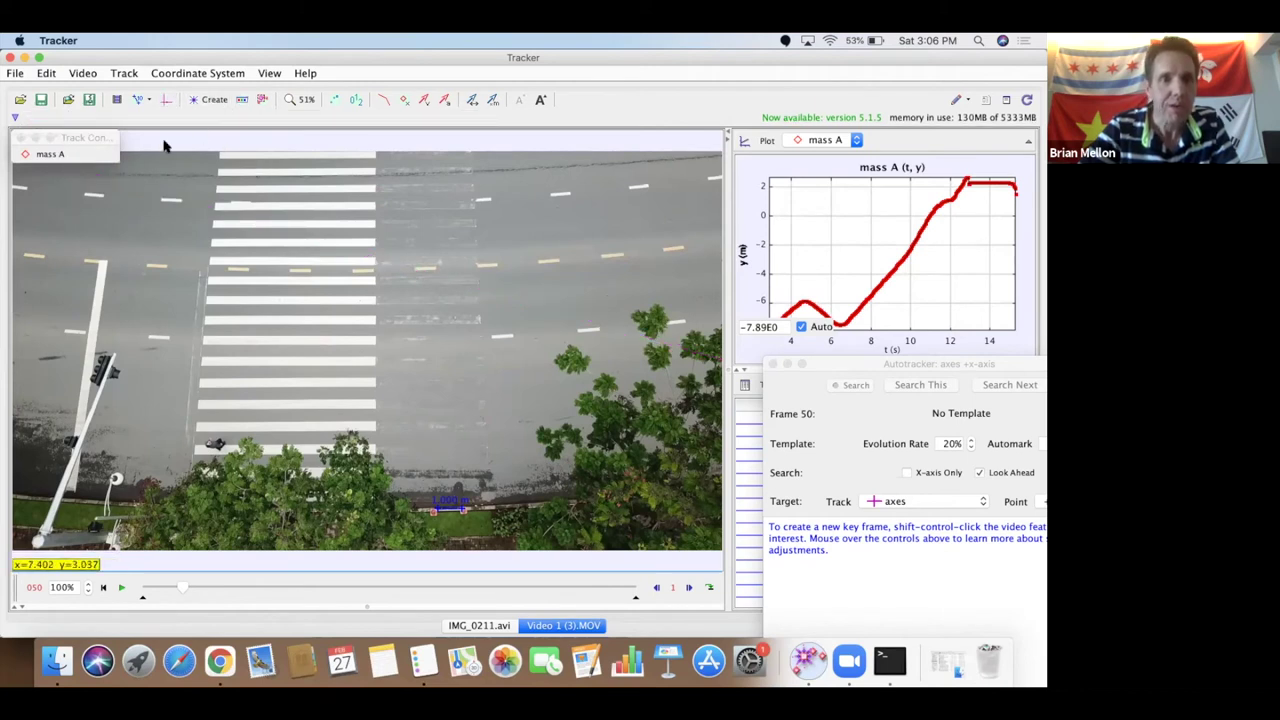
{"action": "left_click", "coordinate": [56, 660]}
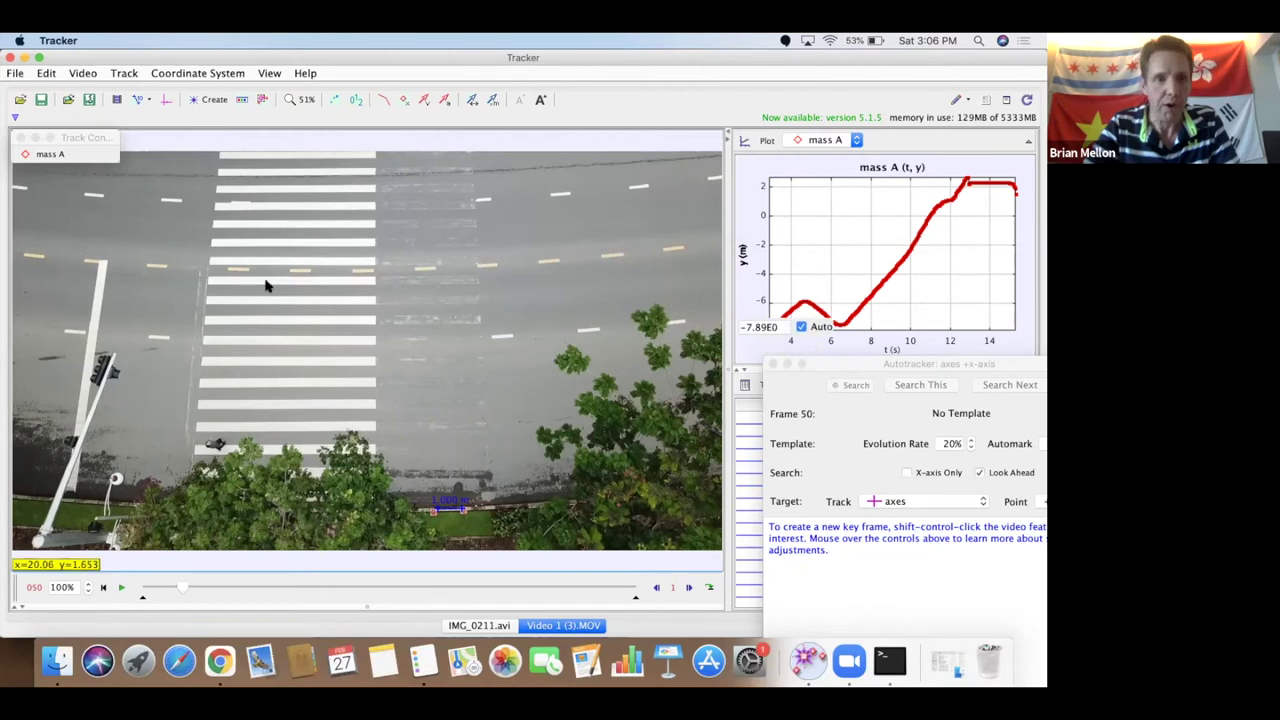
{"action": "left_click", "coordinate": [167, 101]}
{"action": "left_click_drag", "start_coordinate": [129, 194], "coordinate": [316, 281]}
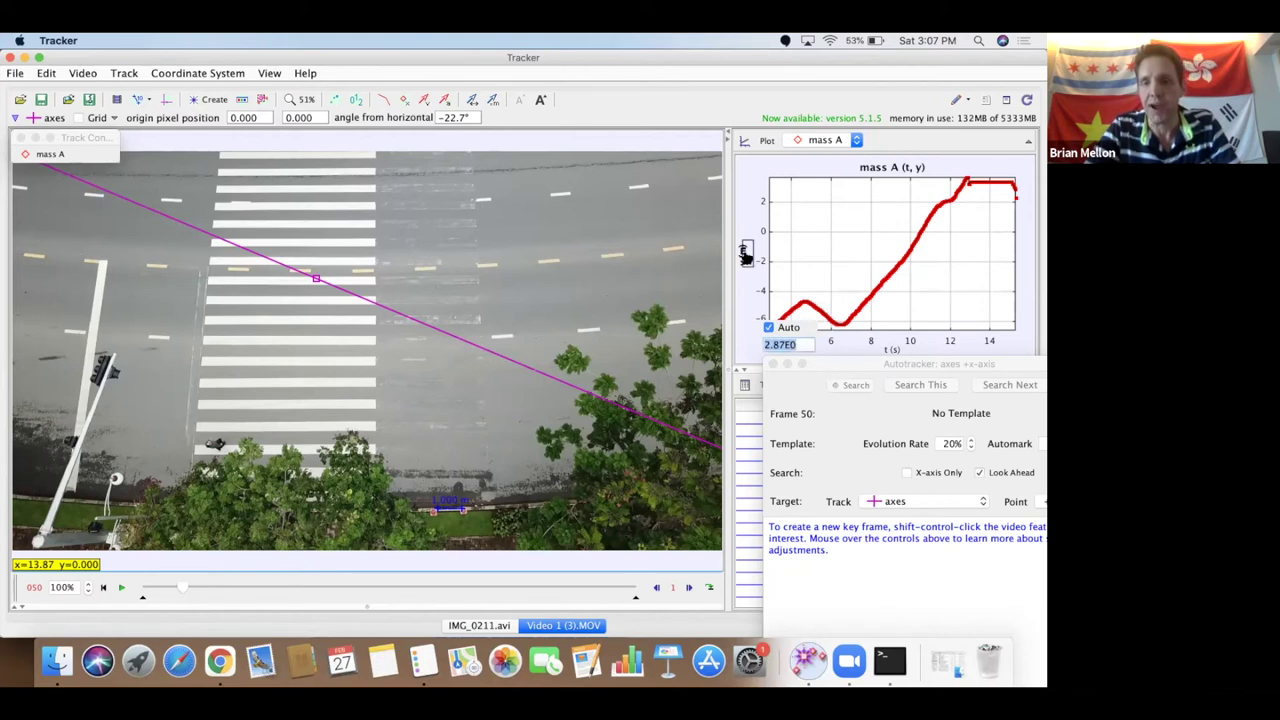
- Enlarge mass A's y-position plot and open its data in the Data Tool for analysis
{"action": "left_click", "coordinate": [1028, 143]}
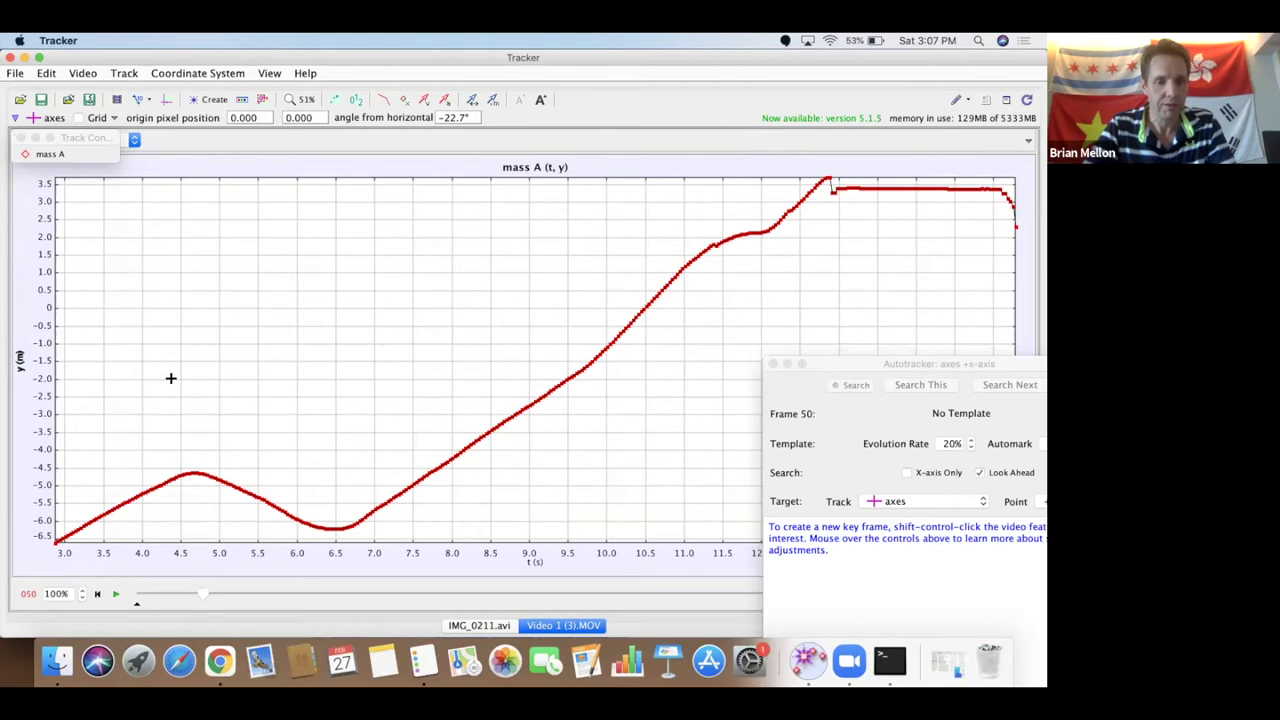
{"action": "left_click_drag", "start_coordinate": [150, 342], "coordinate": [309, 476]}
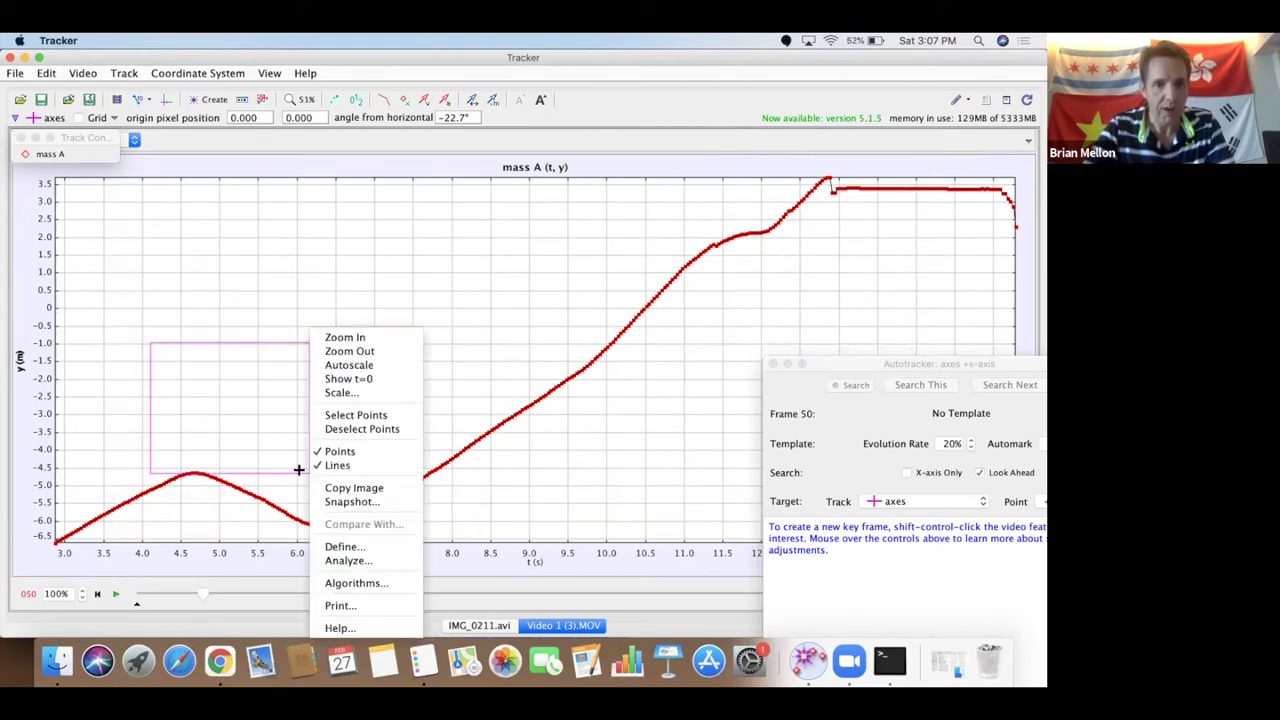
{"action": "left_click", "coordinate": [344, 562]}
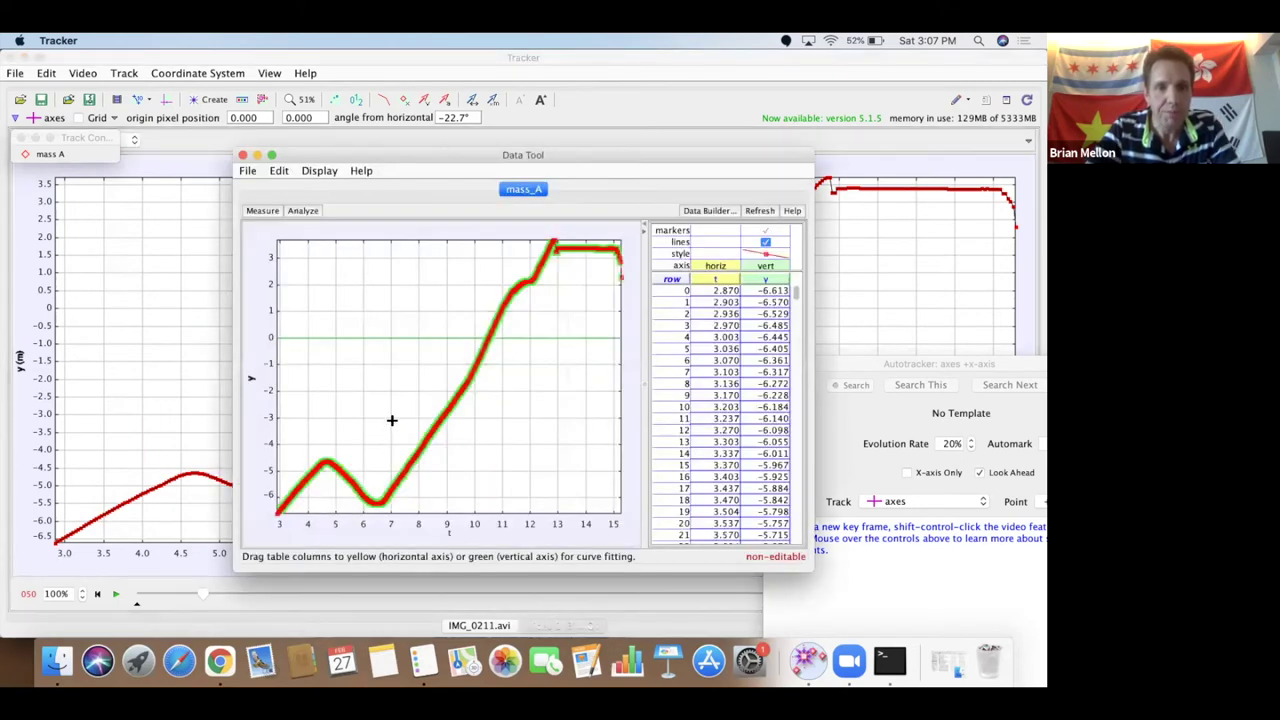
- Turn on slope measurement for mass A's y-versus-t curve in the Data Tool
{"action": "left_click", "coordinate": [300, 211]}
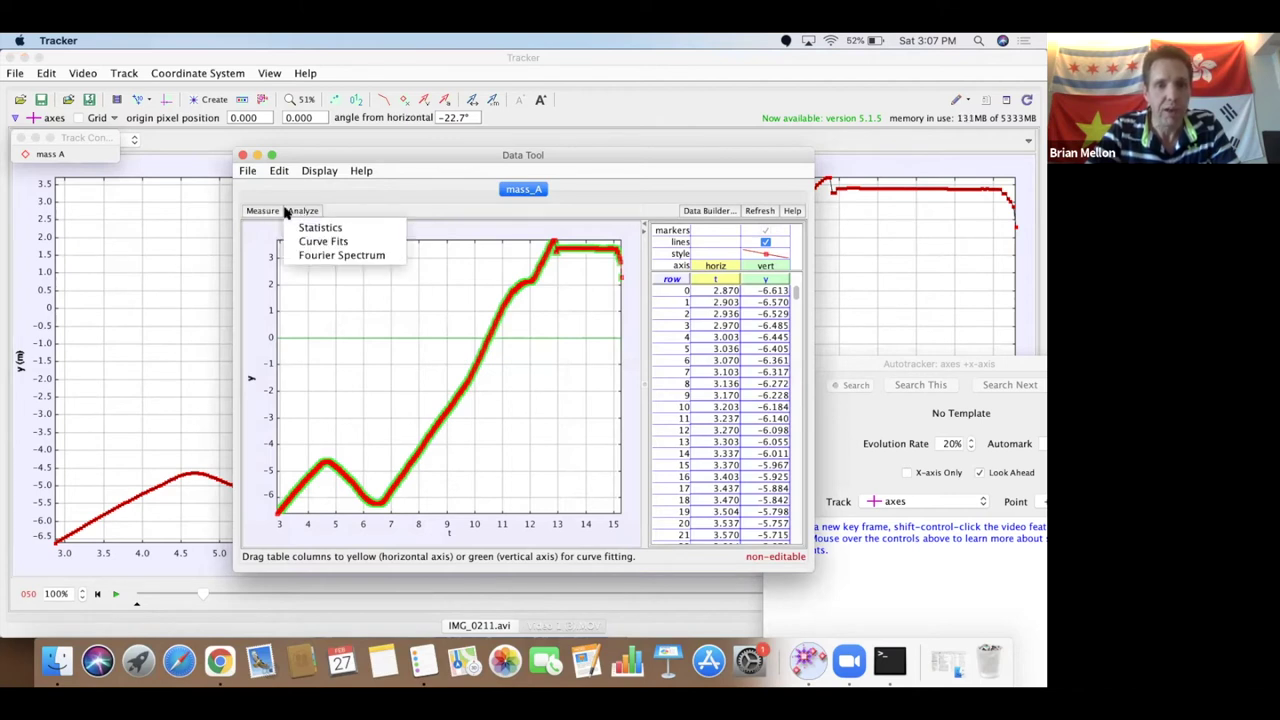
{"action": "left_click", "coordinate": [262, 212]}
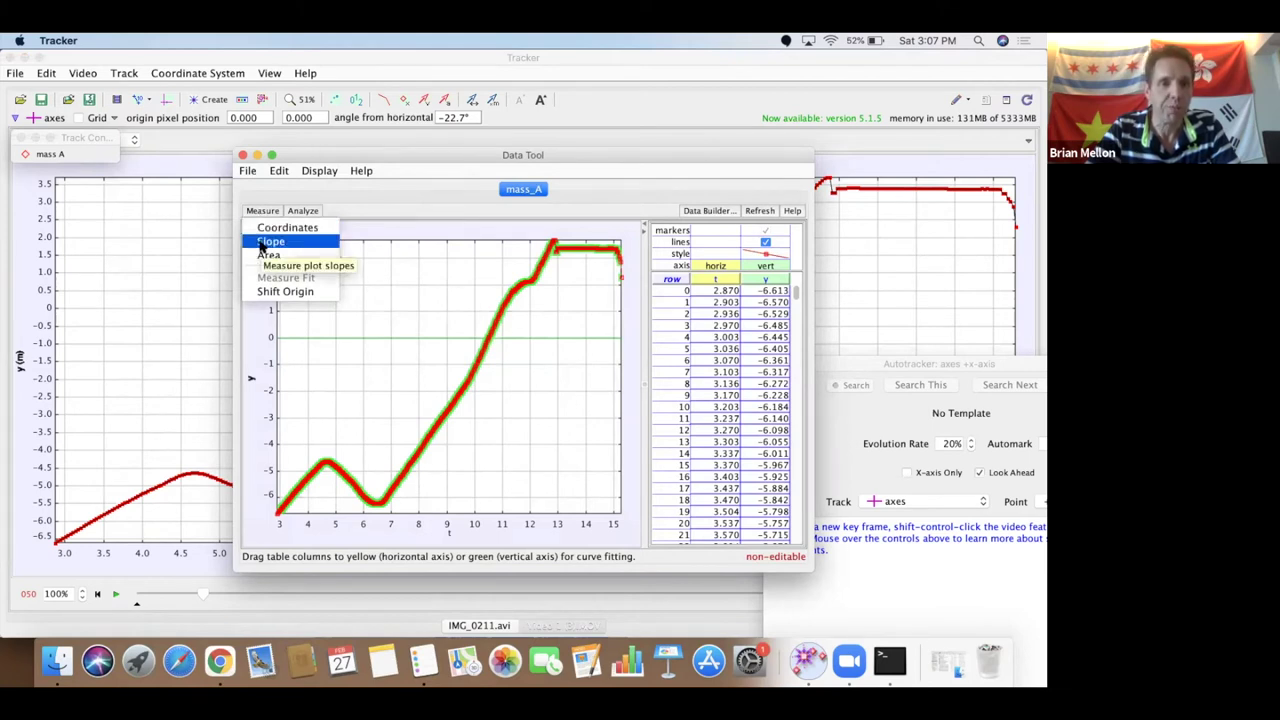
{"action": "left_click", "coordinate": [264, 242]}
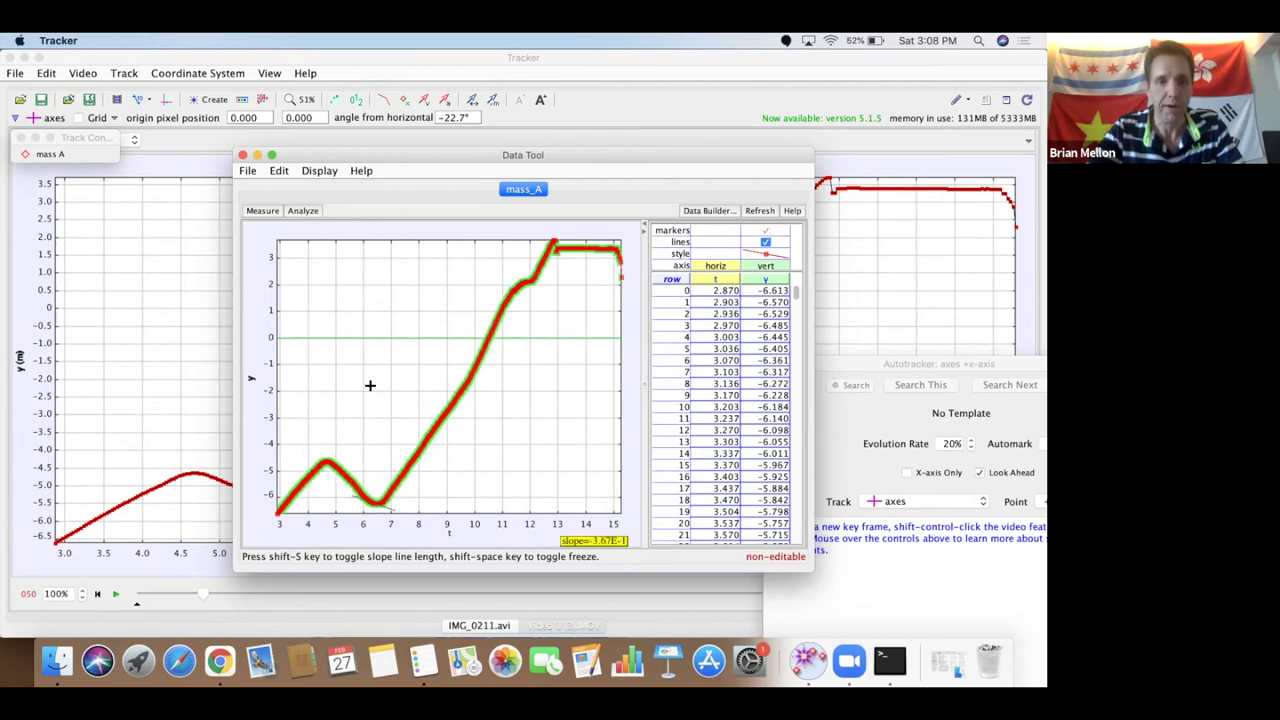
- Show curve fits and fit a Line to the rising straight section of the y curve, from about 7.5 to 9.7 s
{"action": "left_click", "coordinate": [303, 211]}
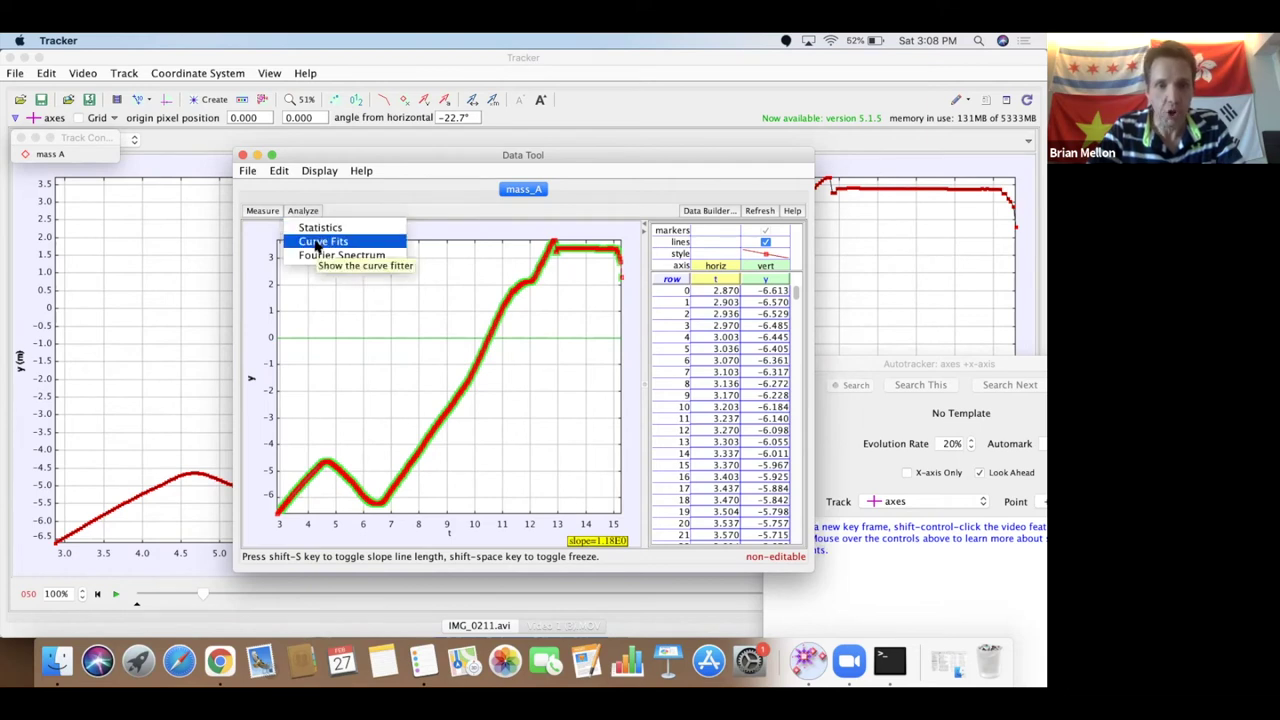
{"action": "left_click", "coordinate": [316, 244]}
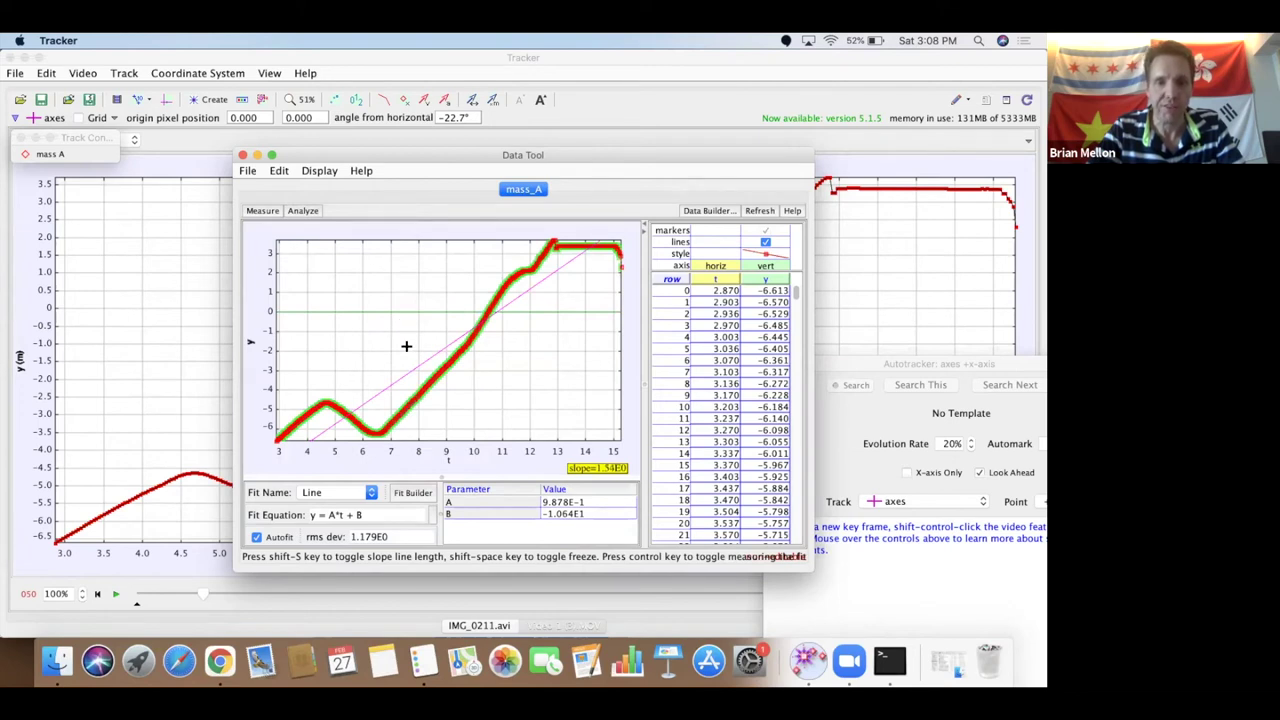
{"action": "left_click_drag", "start_coordinate": [406, 347], "coordinate": [472, 405]}
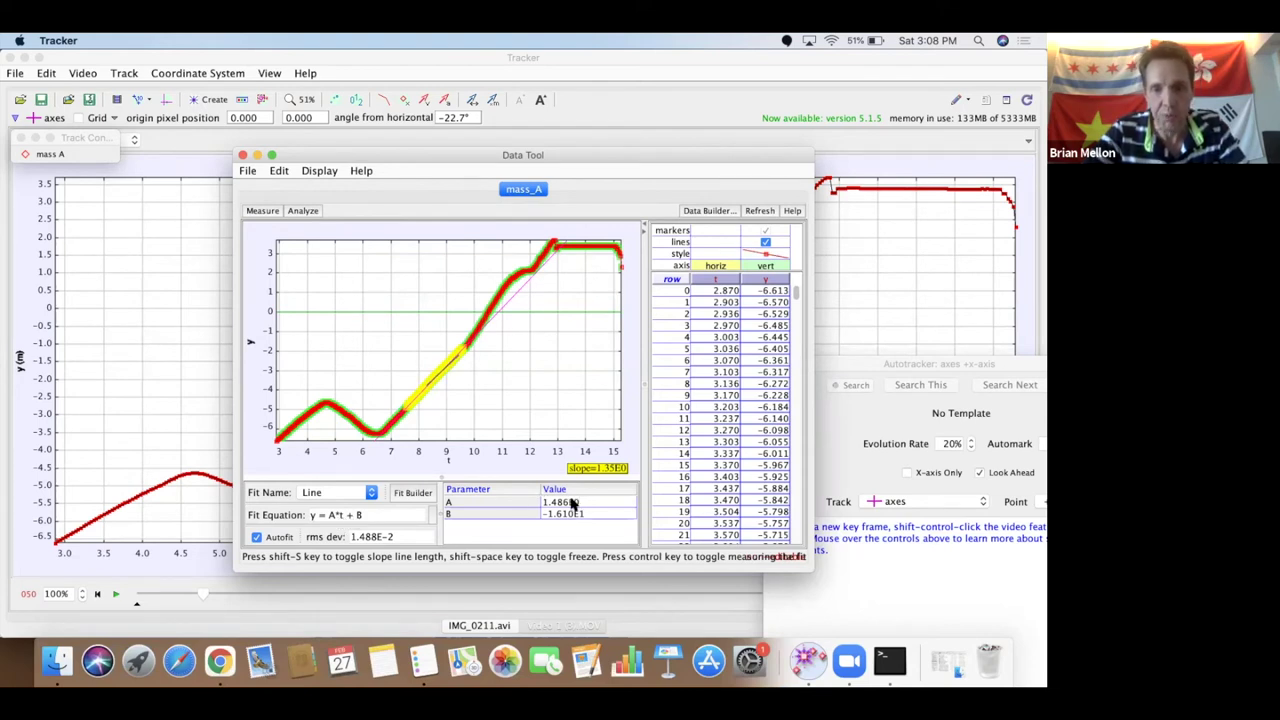
{"action": "mouse_move", "coordinate": [555, 510]}
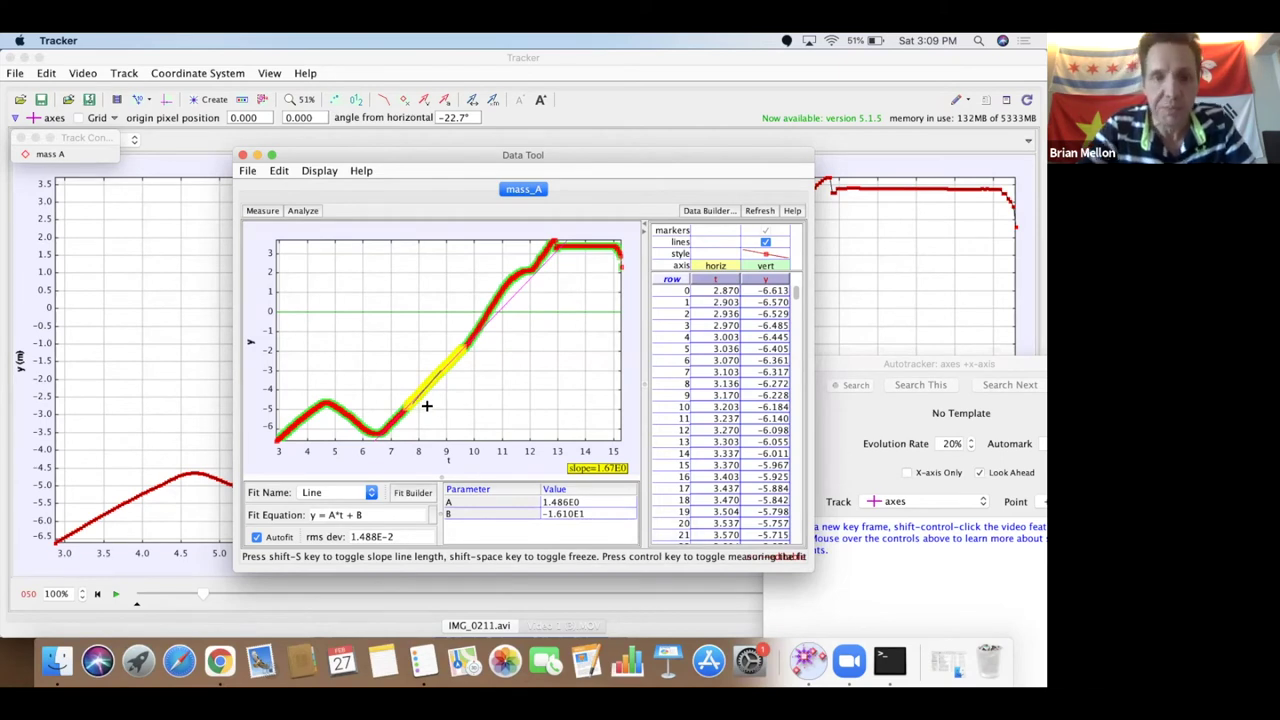
- Close the Data Tool and restore the enlarged plot to its normal size beside the video
{"action": "left_click", "coordinate": [261, 211]}
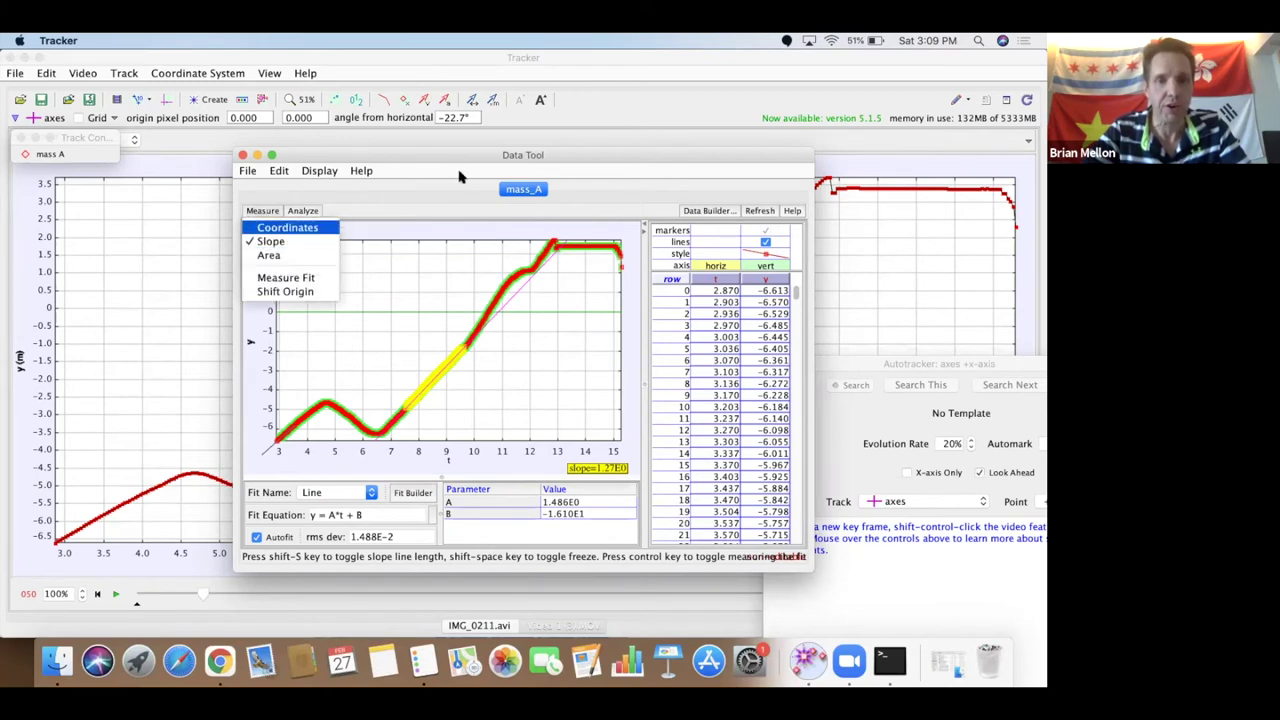
{"action": "left_click", "coordinate": [243, 157]}
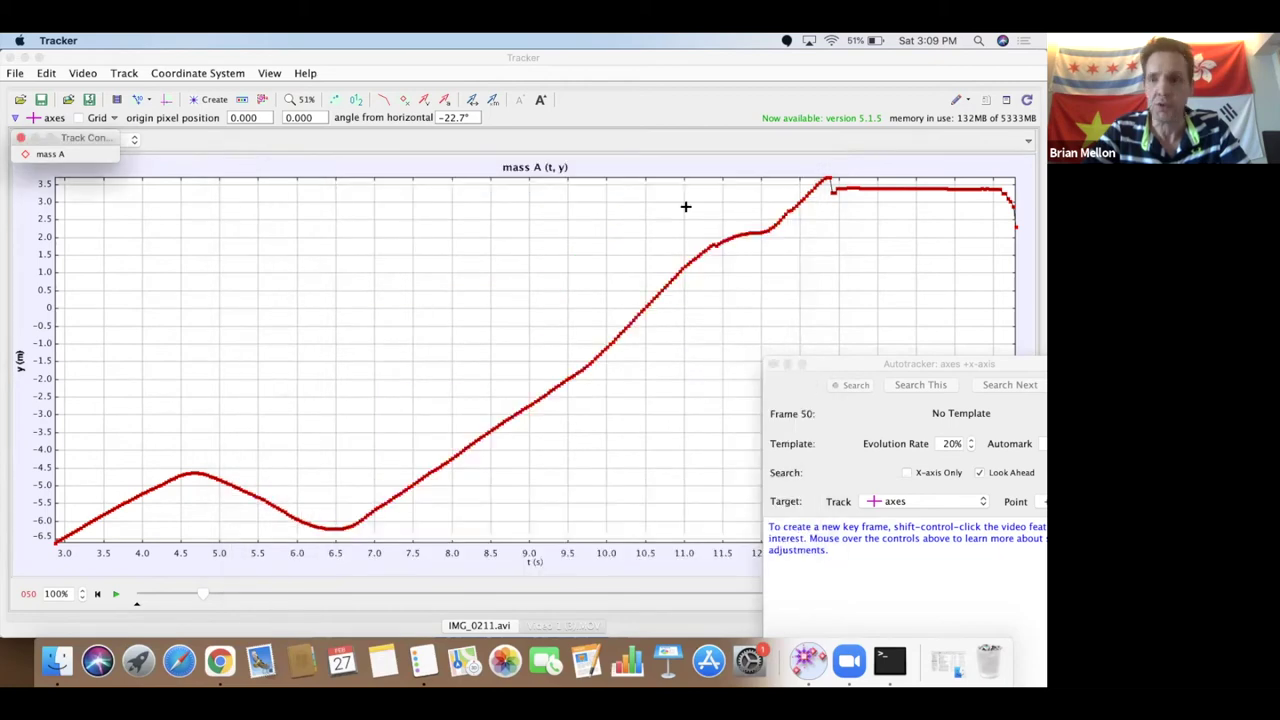
{"action": "left_click", "coordinate": [1030, 143]}
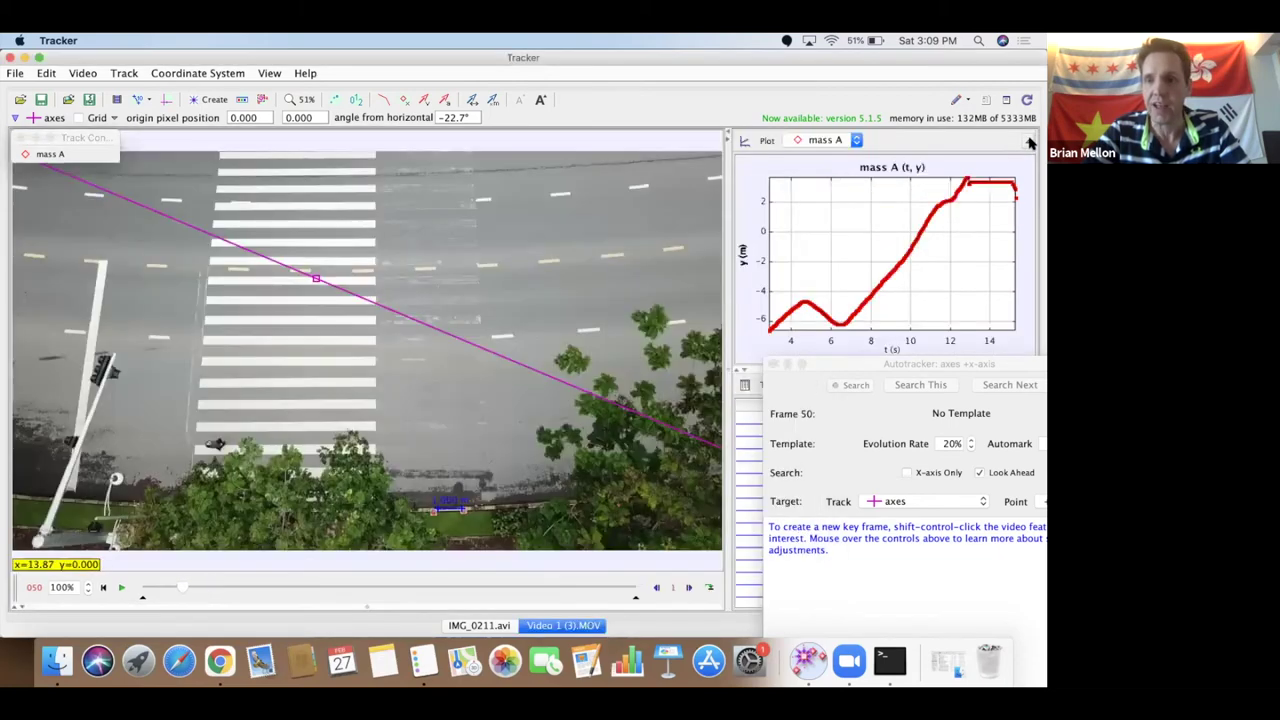
- Change the vertical axis of mass A's plot to vy, the velocity y-component
{"action": "left_click", "coordinate": [742, 255]}
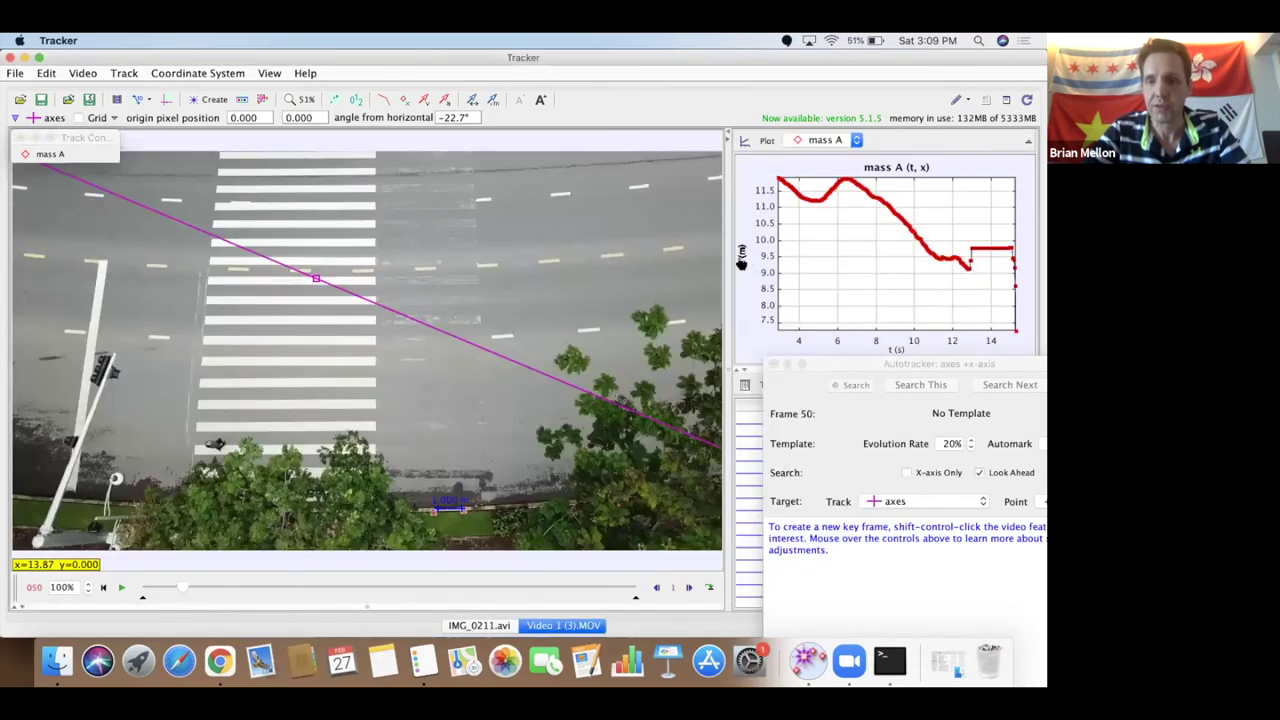
{"action": "left_click", "coordinate": [744, 262]}
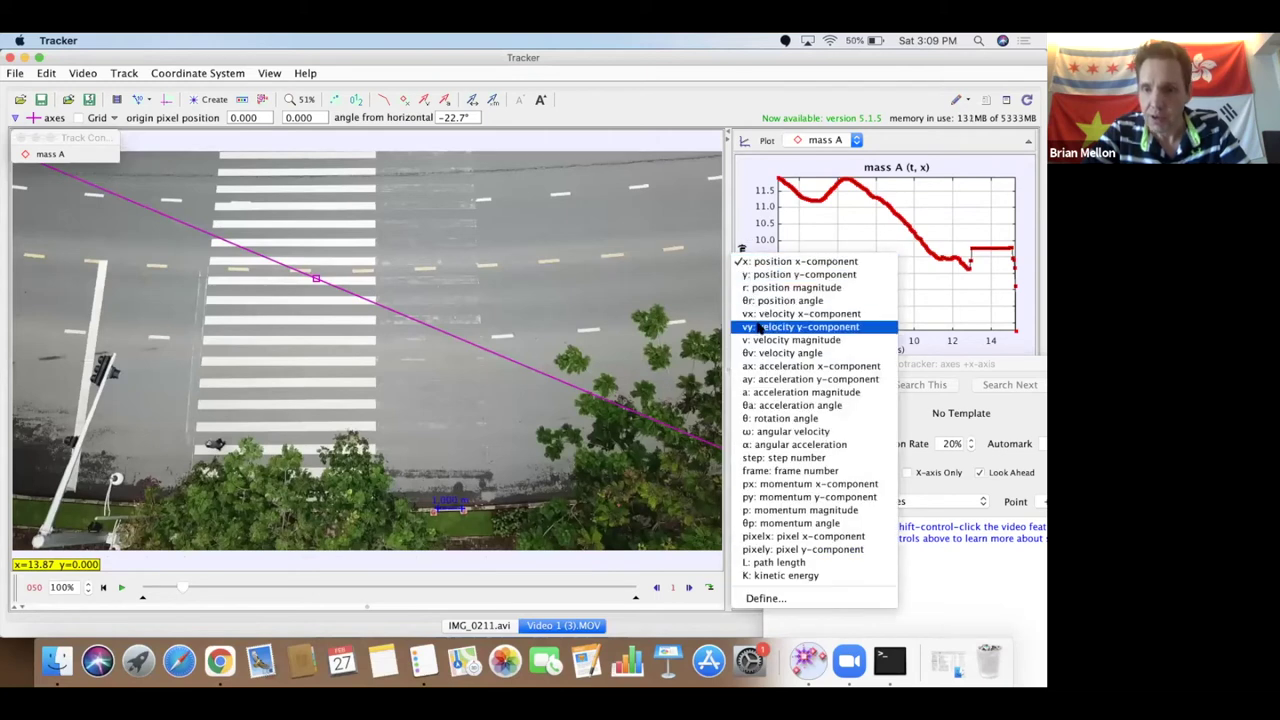
{"action": "left_click", "coordinate": [760, 327]}
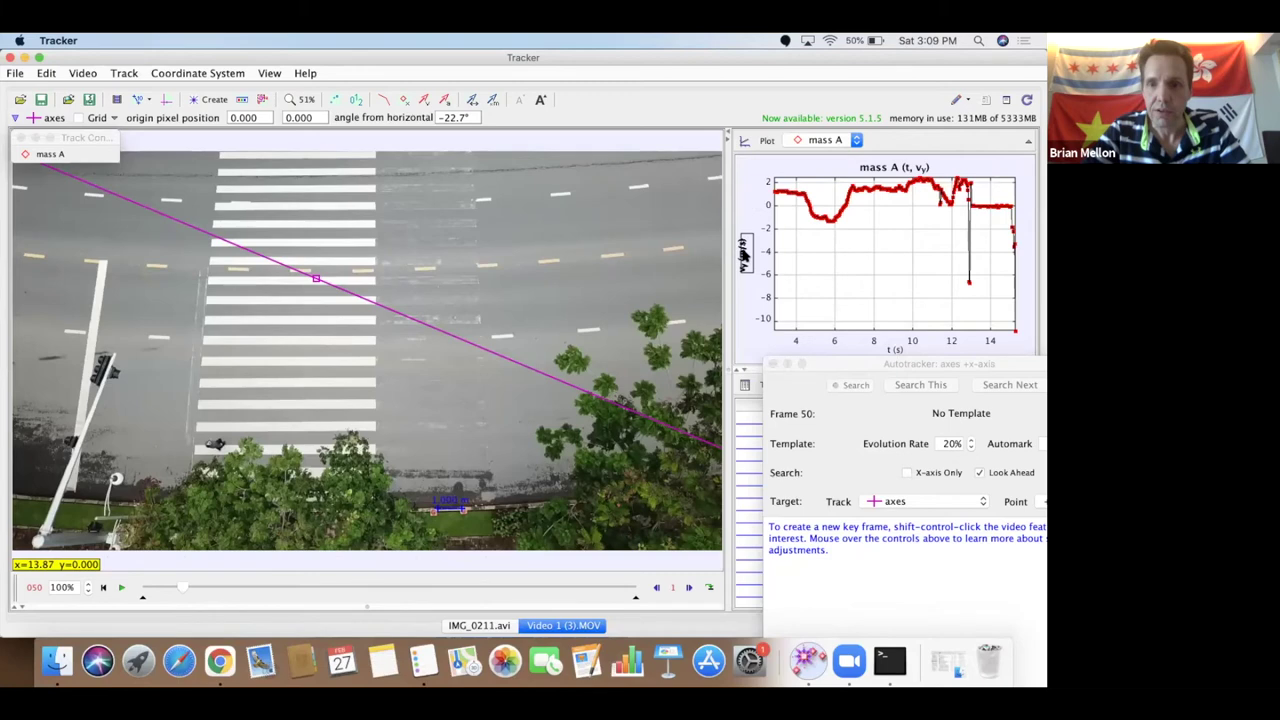
- Switch mass A's plot to vx, the velocity x-component, and back to vy
{"action": "left_click", "coordinate": [743, 254]}
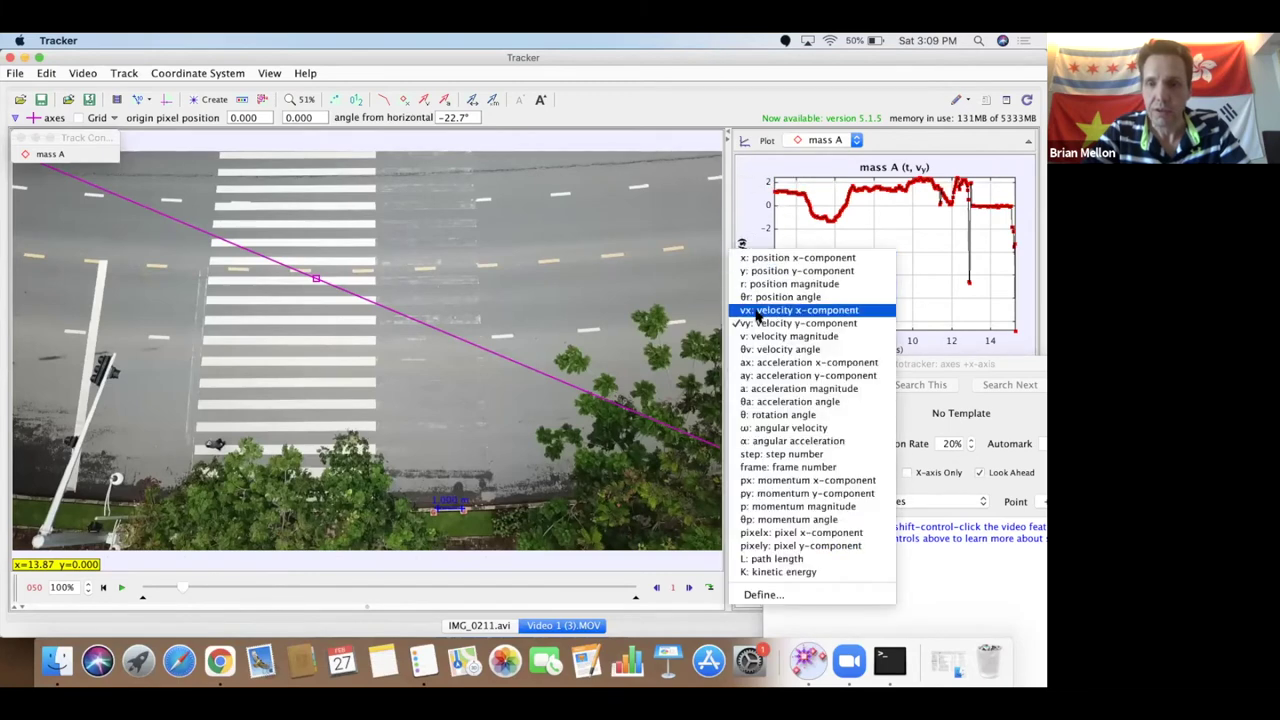
{"action": "left_click", "coordinate": [757, 314]}
{"action": "left_click", "coordinate": [745, 251]}
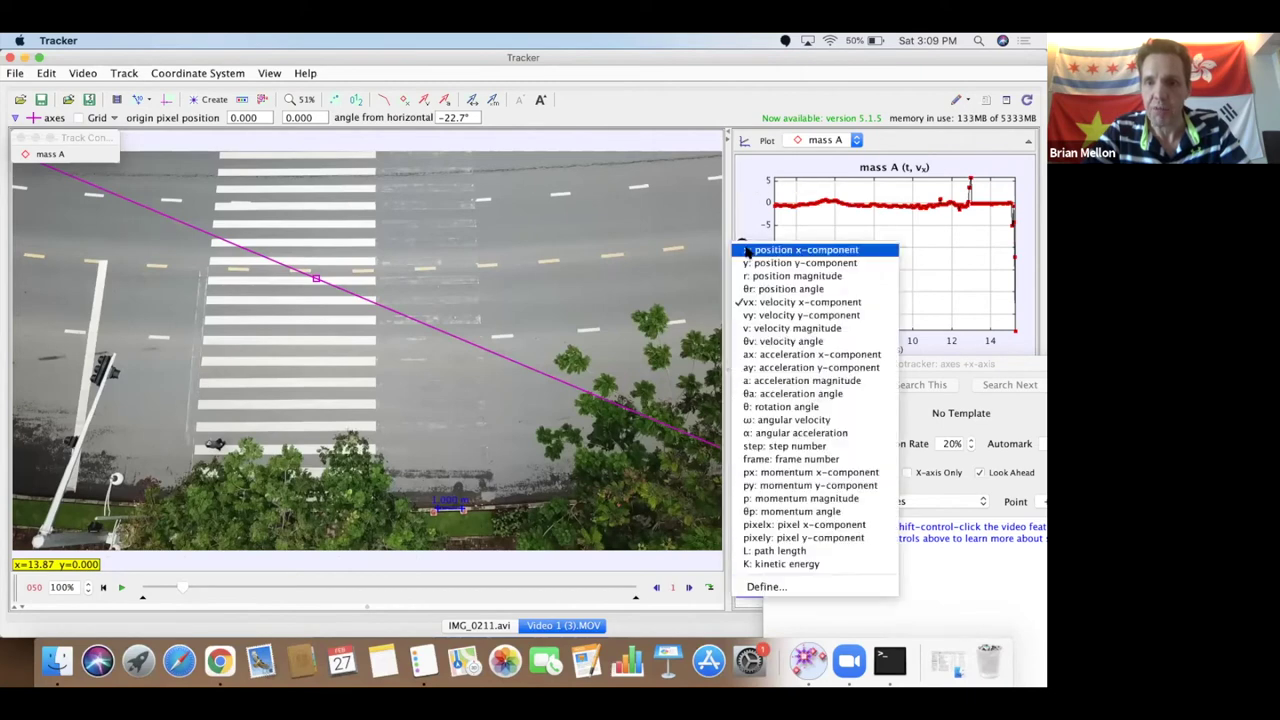
{"action": "left_click", "coordinate": [757, 315]}
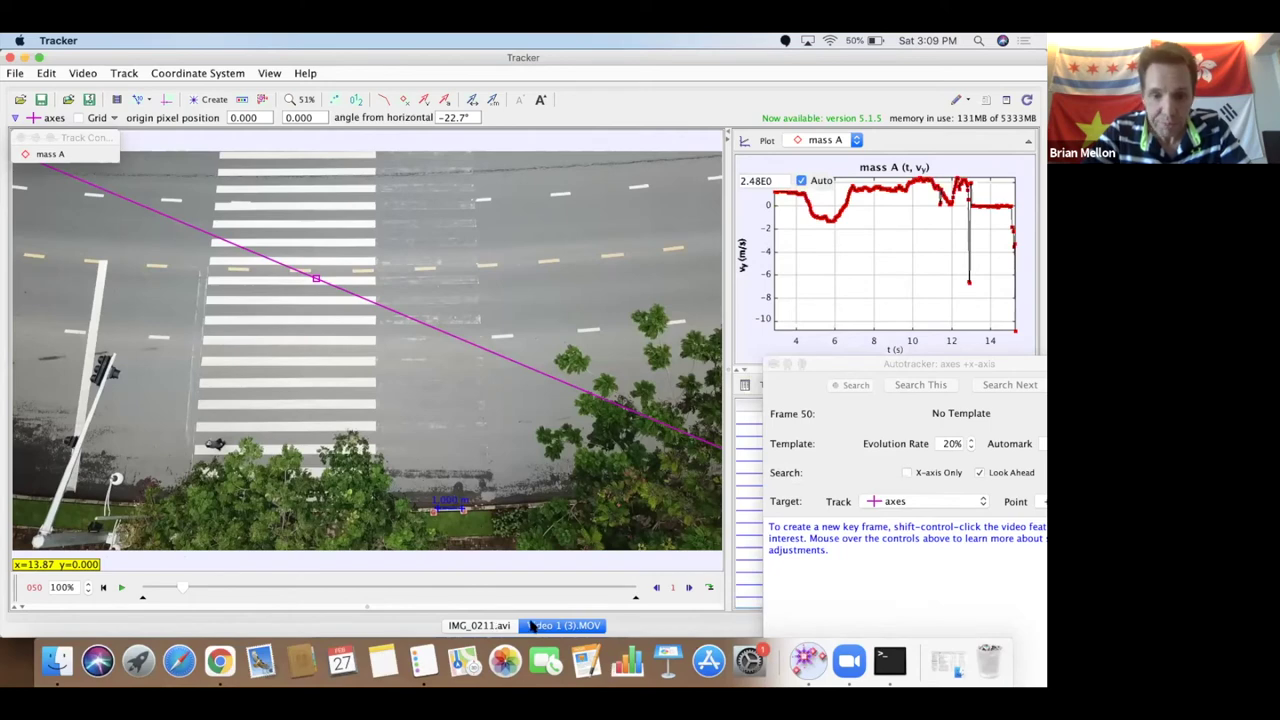
- Switch to the IMG_0211.avi video and plot mass A's velocity y-component, vy, against time
{"action": "left_click", "coordinate": [480, 625]}
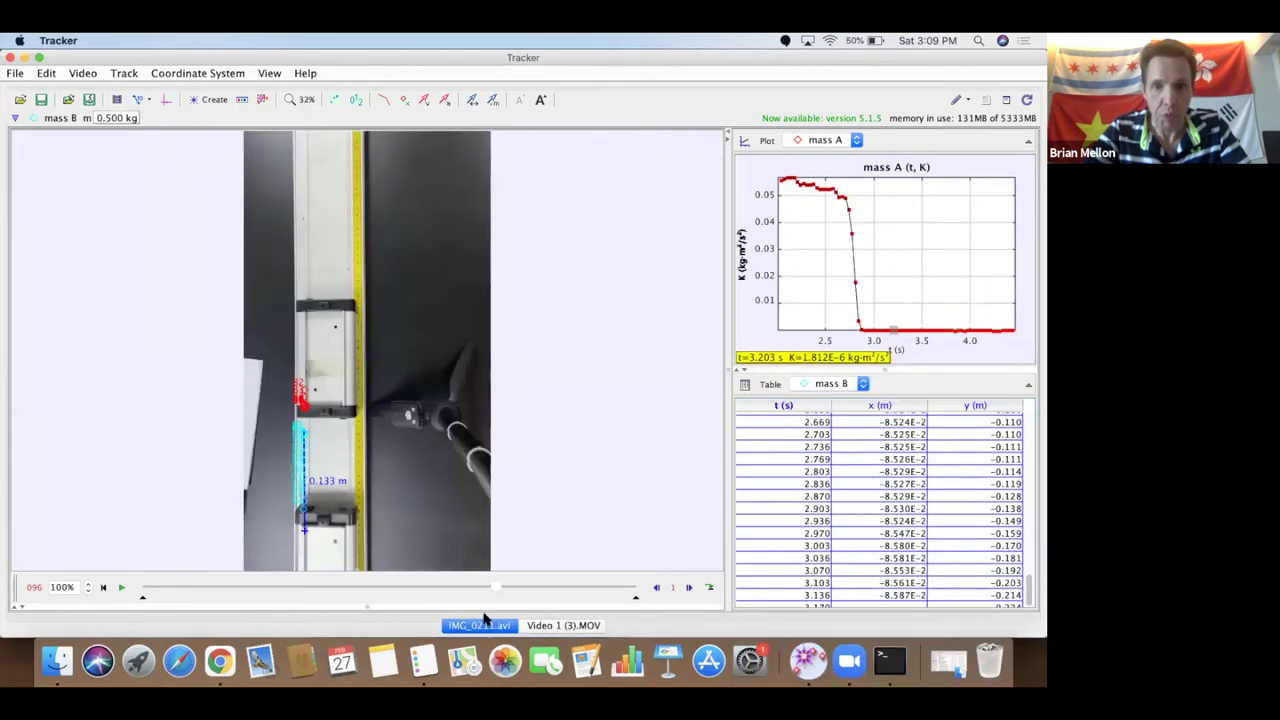
{"action": "left_click", "coordinate": [742, 245]}
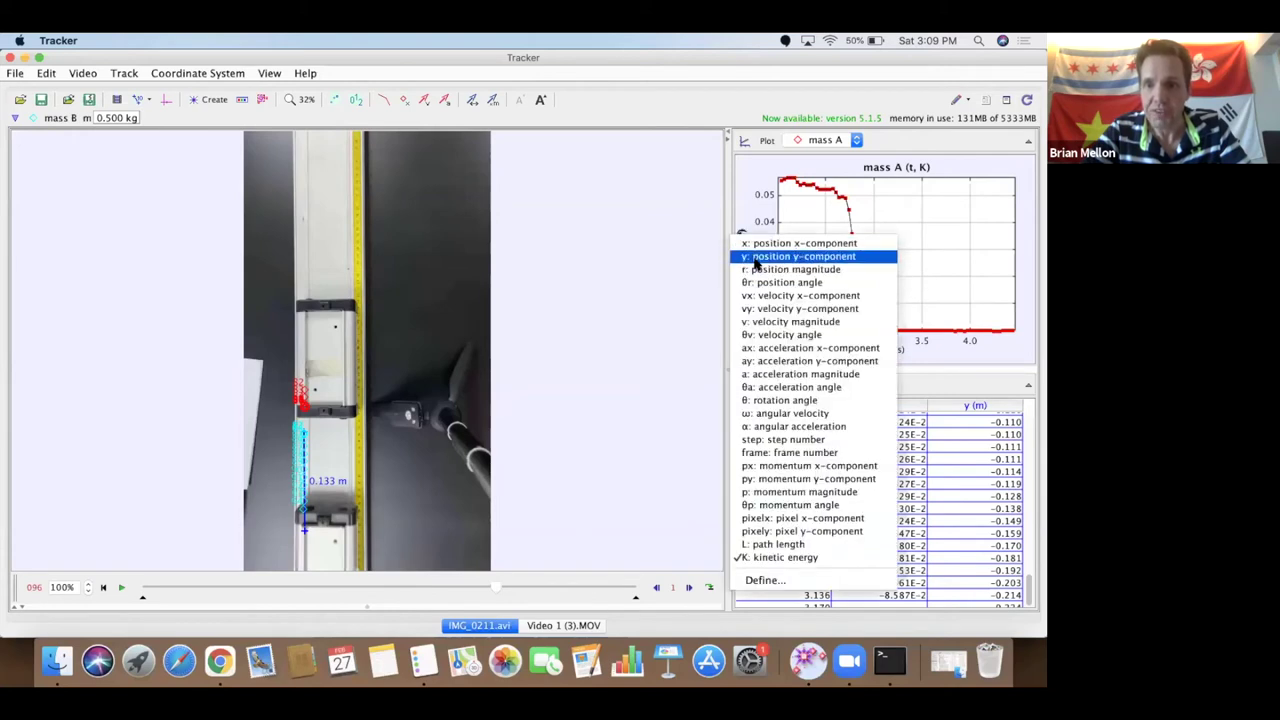
{"action": "left_click", "coordinate": [759, 309]}
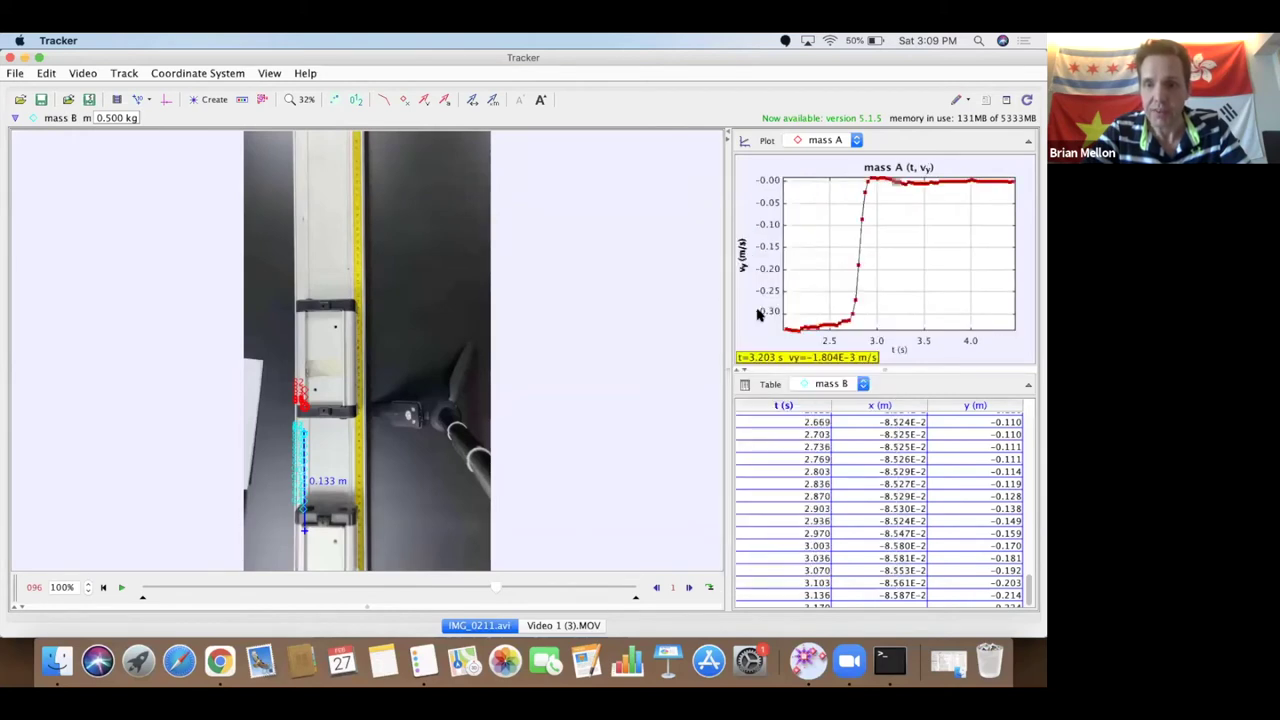
- Open the enlarged vy plot of mass A in the Data Tool and turn on area measurement
{"action": "left_click", "coordinate": [1029, 141]}
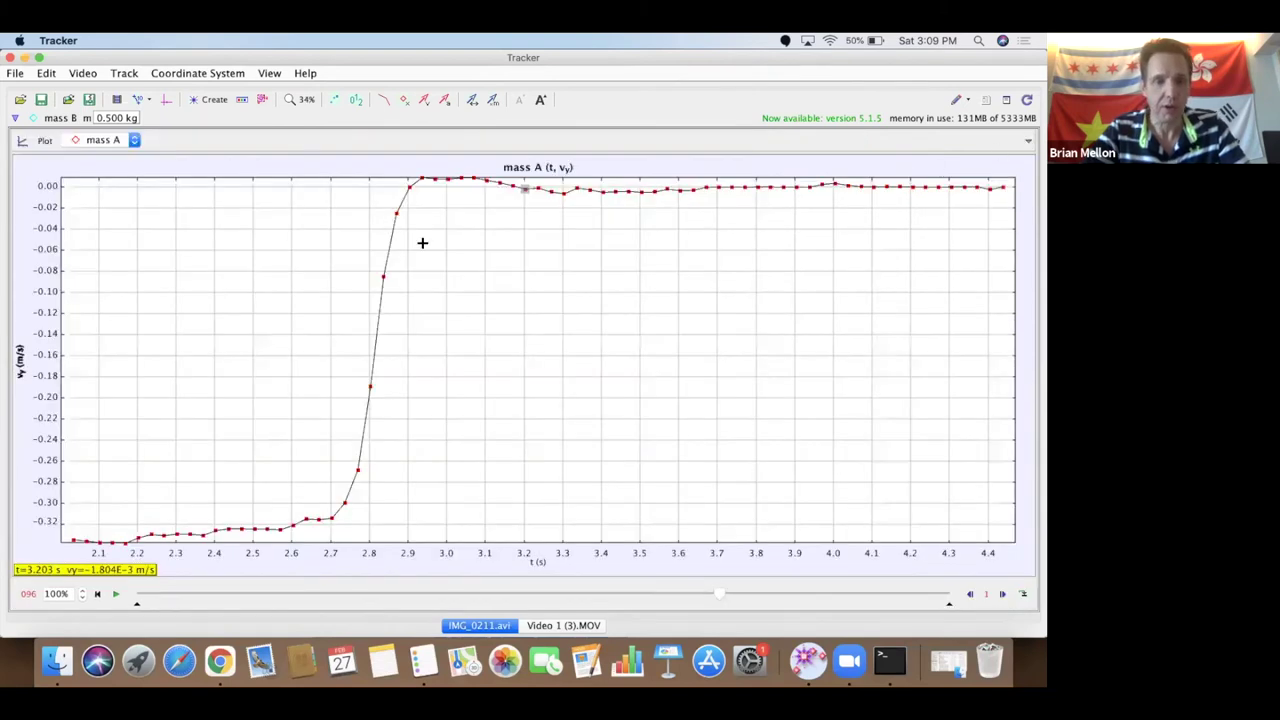
{"action": "left_click_drag", "start_coordinate": [306, 378], "coordinate": [414, 446]}
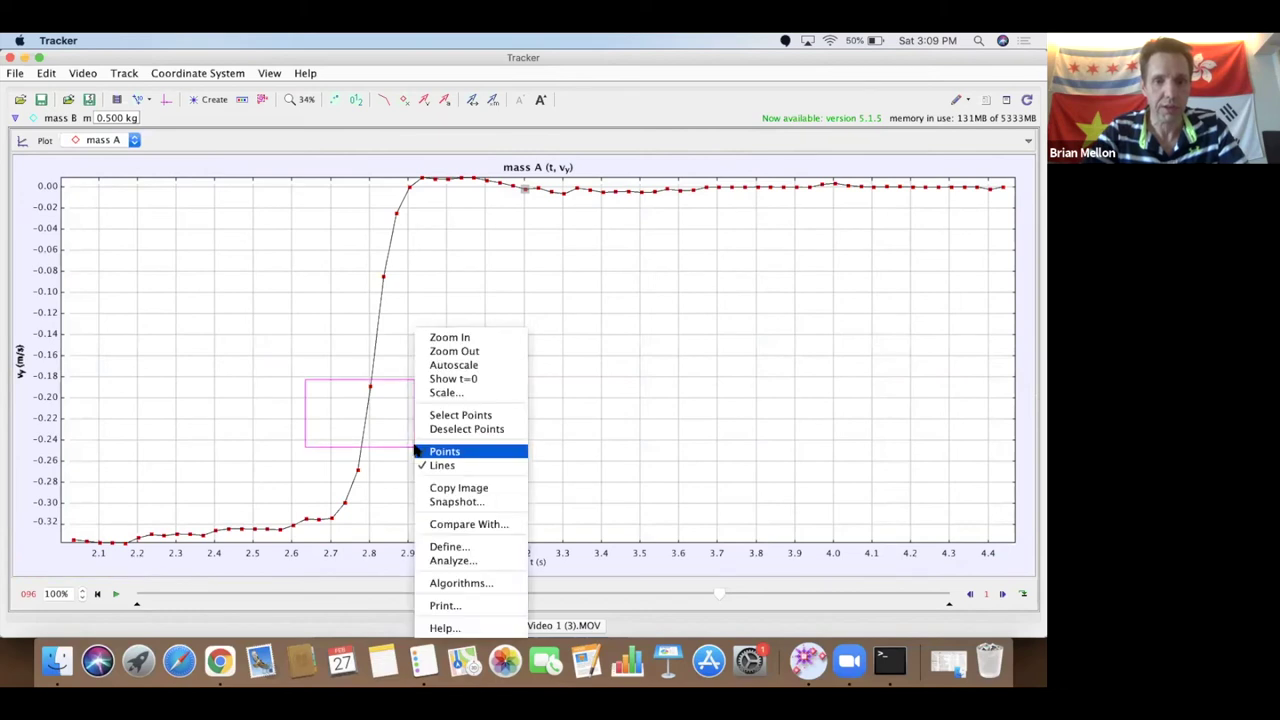
{"action": "left_click", "coordinate": [453, 560]}
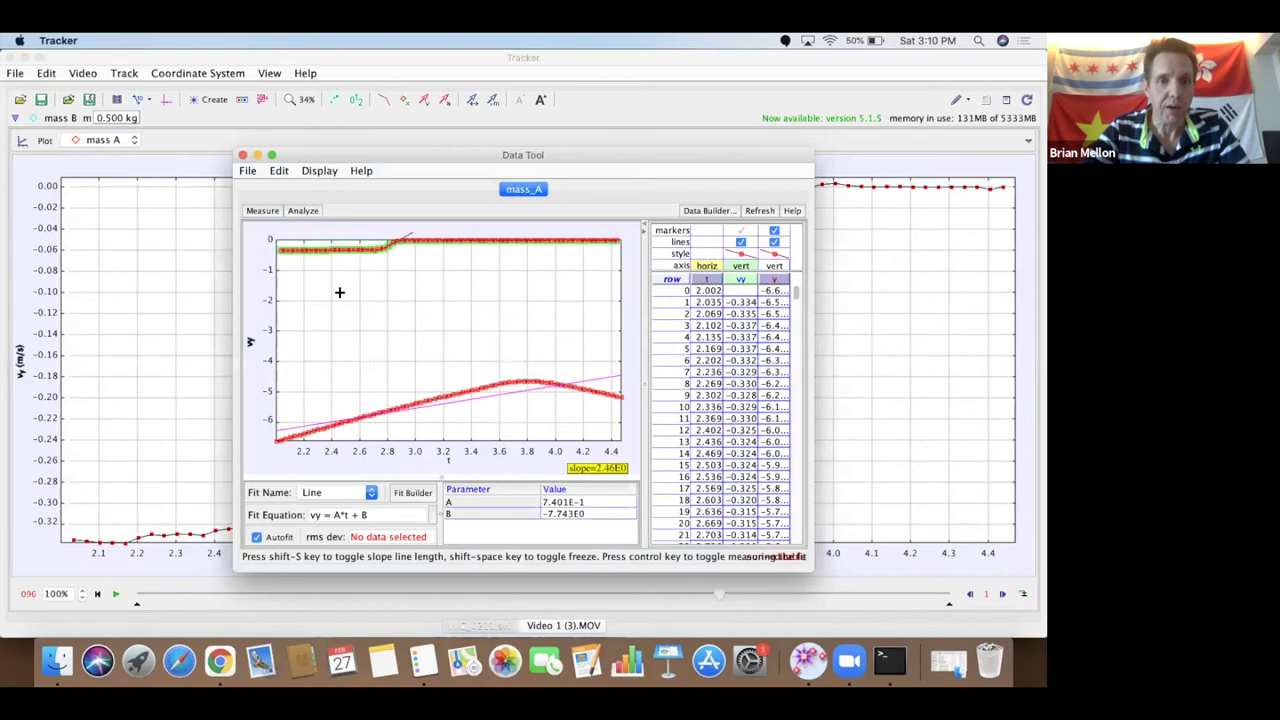
{"action": "left_click", "coordinate": [252, 212]}
{"action": "left_click", "coordinate": [262, 251]}
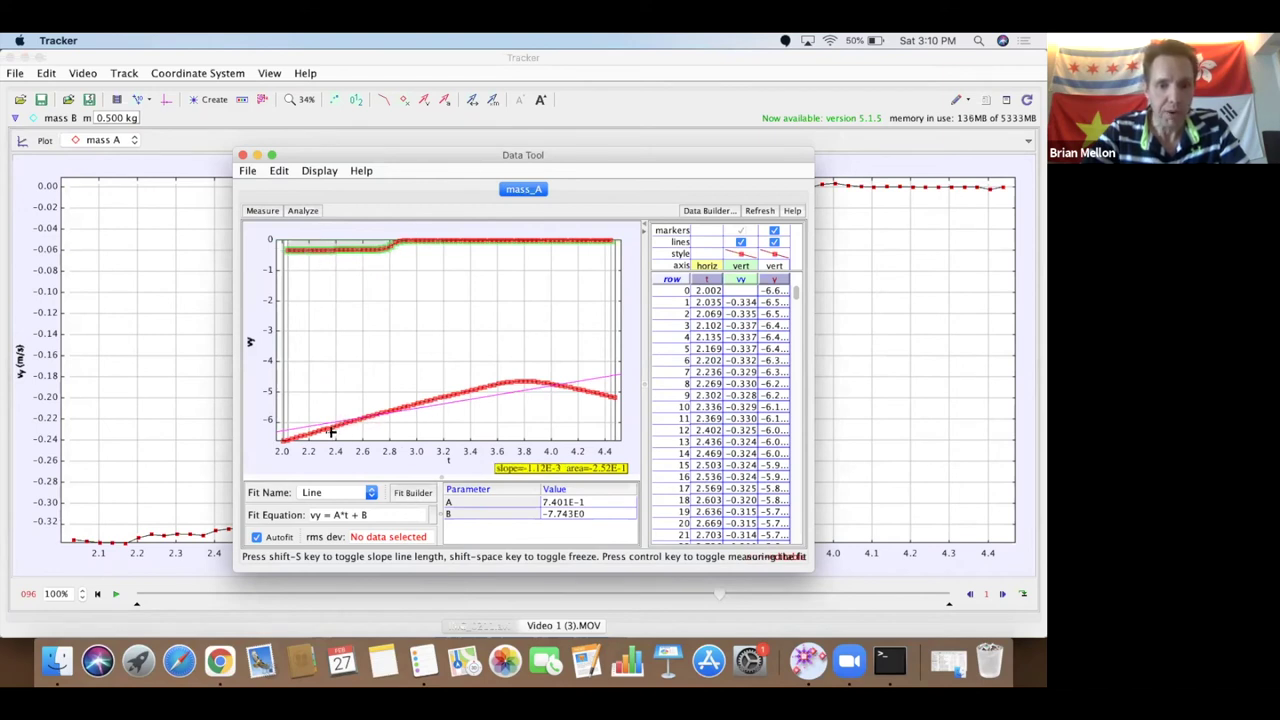
- Move the area limits on mass A's vy plot to about t = 2.7 and t = 4.1
{"action": "left_click_drag", "start_coordinate": [285, 370], "coordinate": [345, 398]}
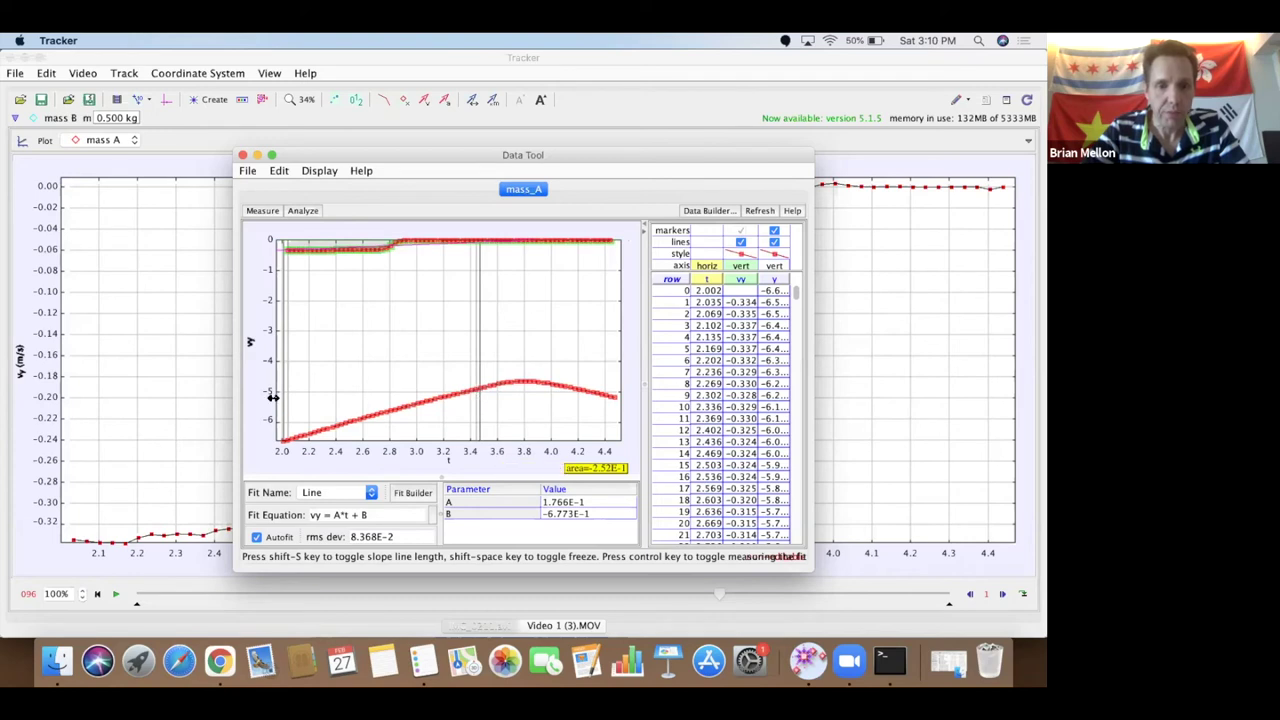
{"action": "left_click_drag", "start_coordinate": [286, 396], "coordinate": [378, 394]}
{"action": "left_click_drag", "start_coordinate": [476, 375], "coordinate": [565, 373]}
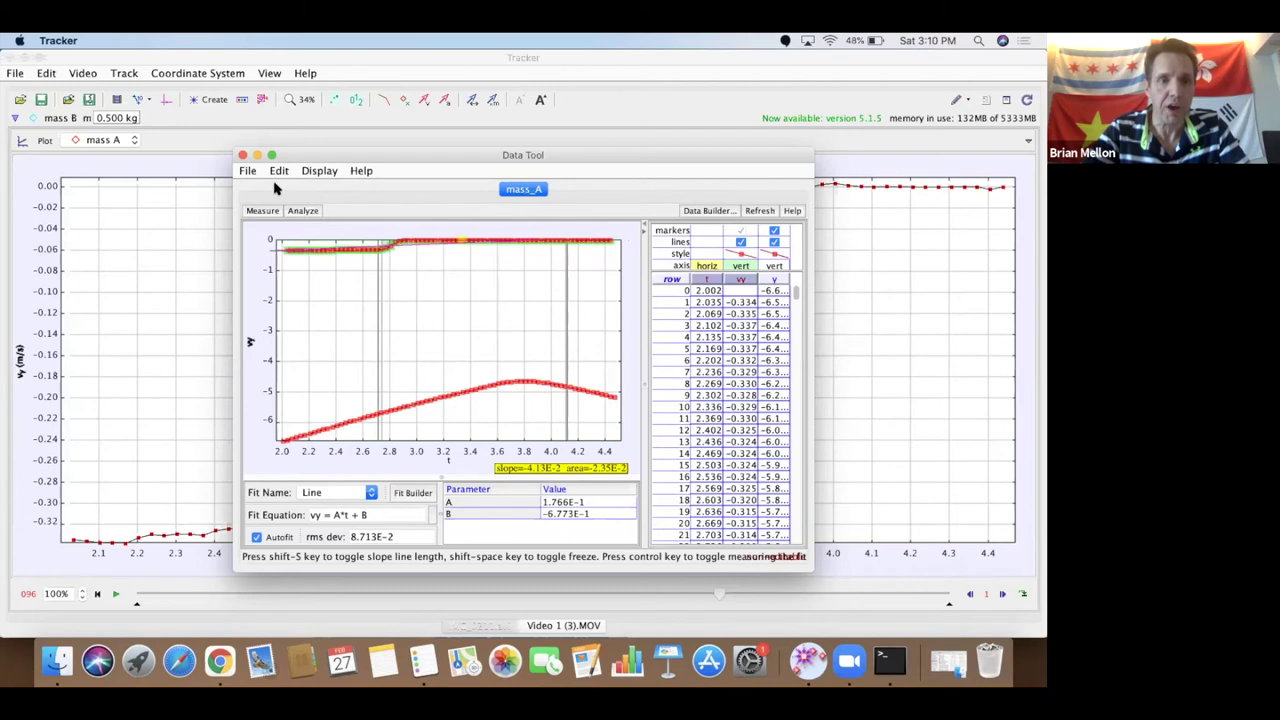
- Close the Data Tool and compare the vy plots of mass B and mass A, ending on mass B
{"action": "left_click", "coordinate": [256, 155]}
{"action": "left_click", "coordinate": [94, 139]}
{"action": "left_click", "coordinate": [90, 155]}
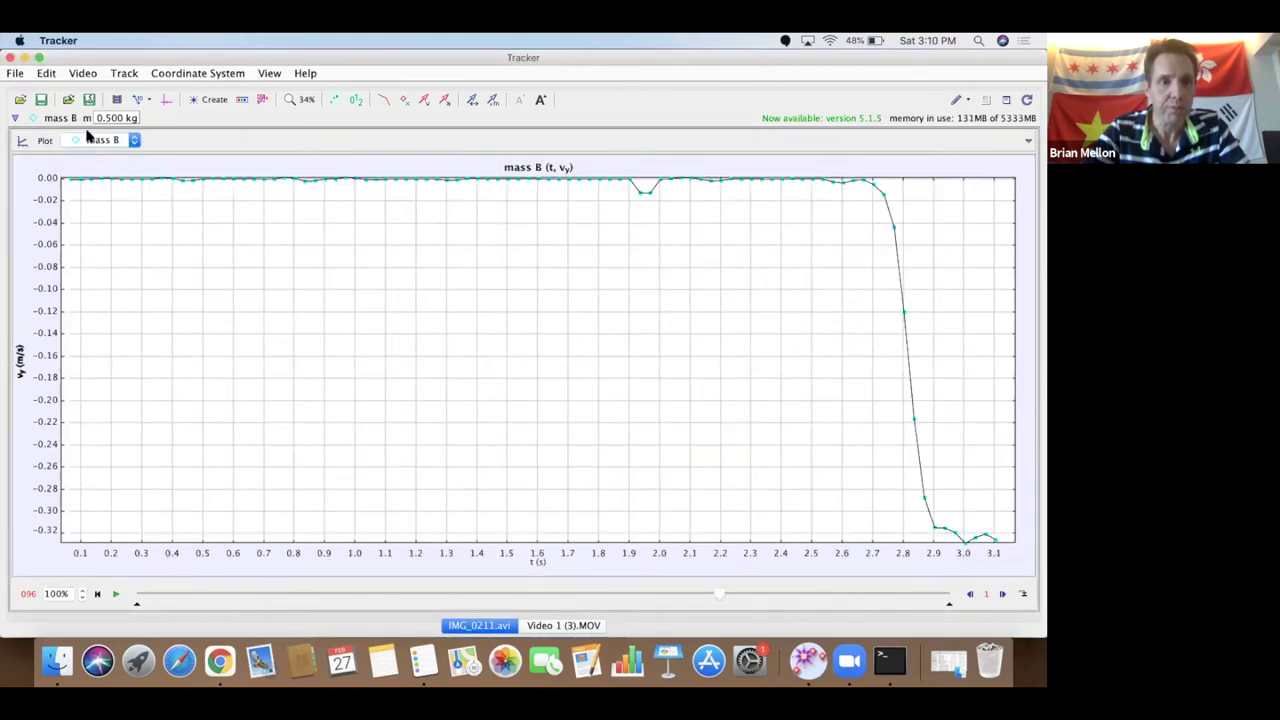
{"action": "left_click", "coordinate": [108, 141]}
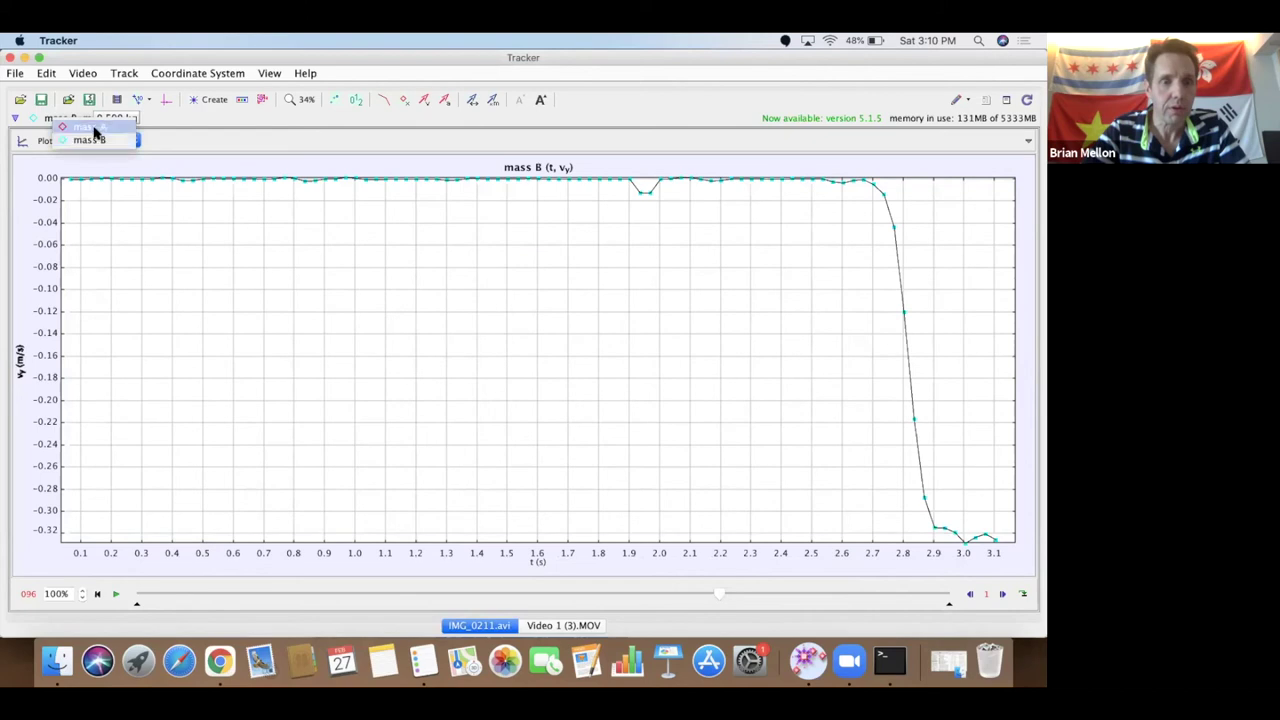
{"action": "left_click", "coordinate": [92, 127]}
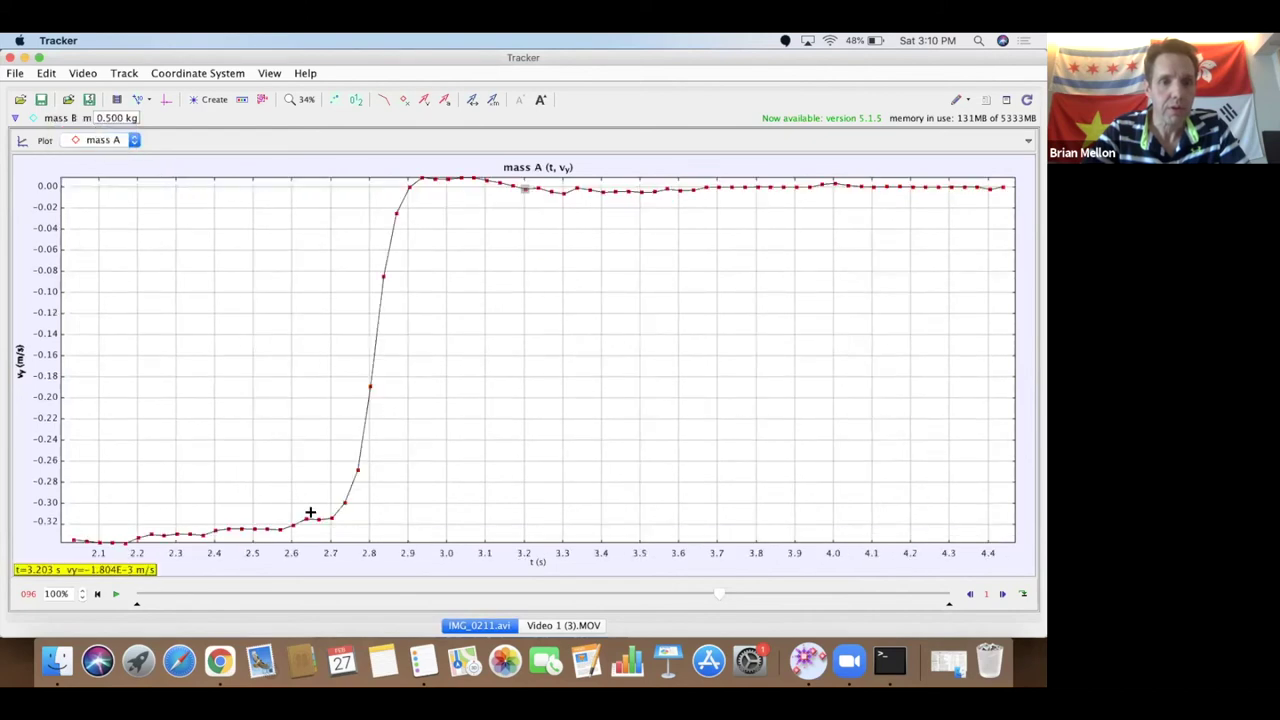
{"action": "left_click", "coordinate": [115, 141]}
{"action": "left_click", "coordinate": [113, 155]}
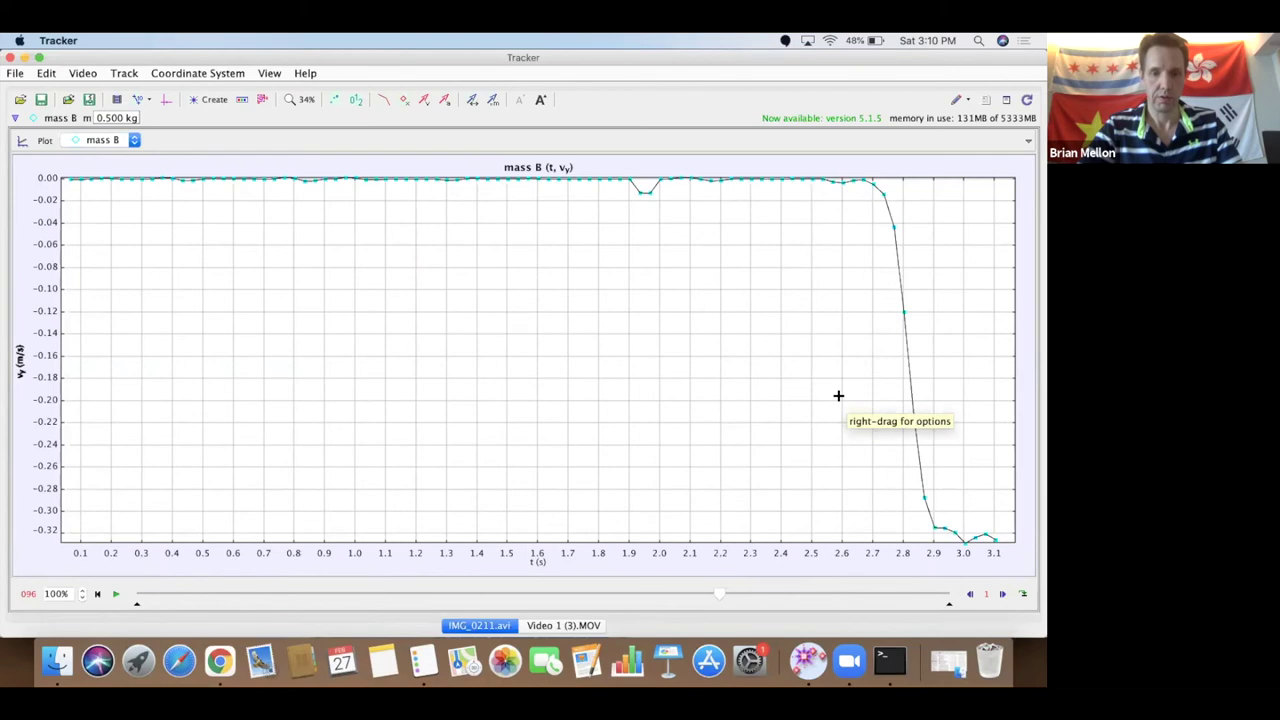
- Analyze mass B's vy plot in the Data Tool by measuring the area under it, and close the Data Tool
{"action": "right_click", "coordinate": [779, 379]}
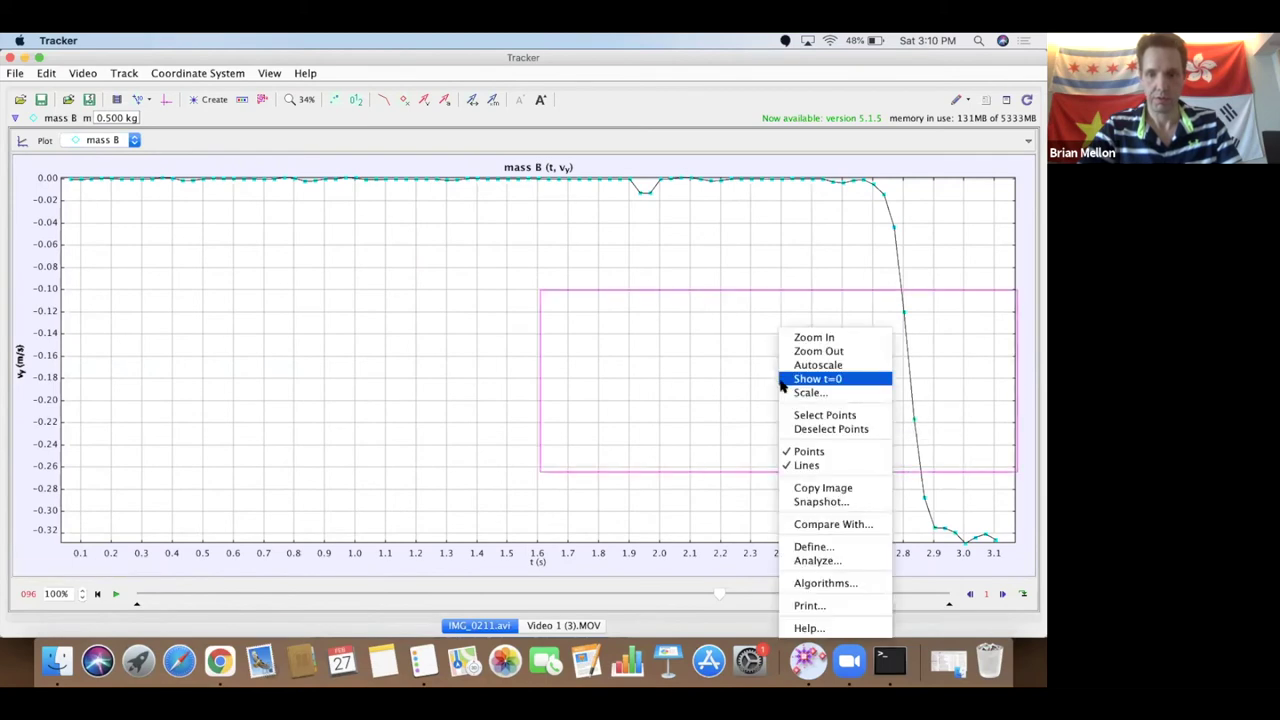
{"action": "left_click", "coordinate": [818, 561]}
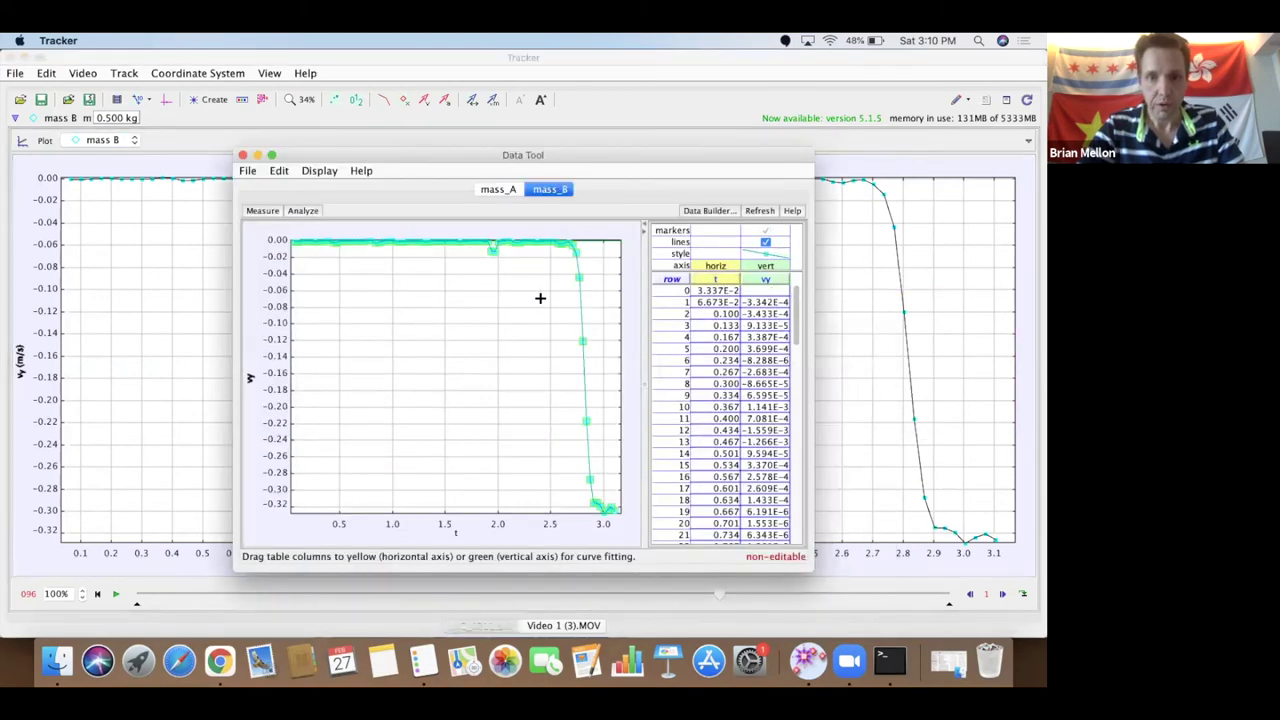
{"action": "left_click", "coordinate": [263, 211]}
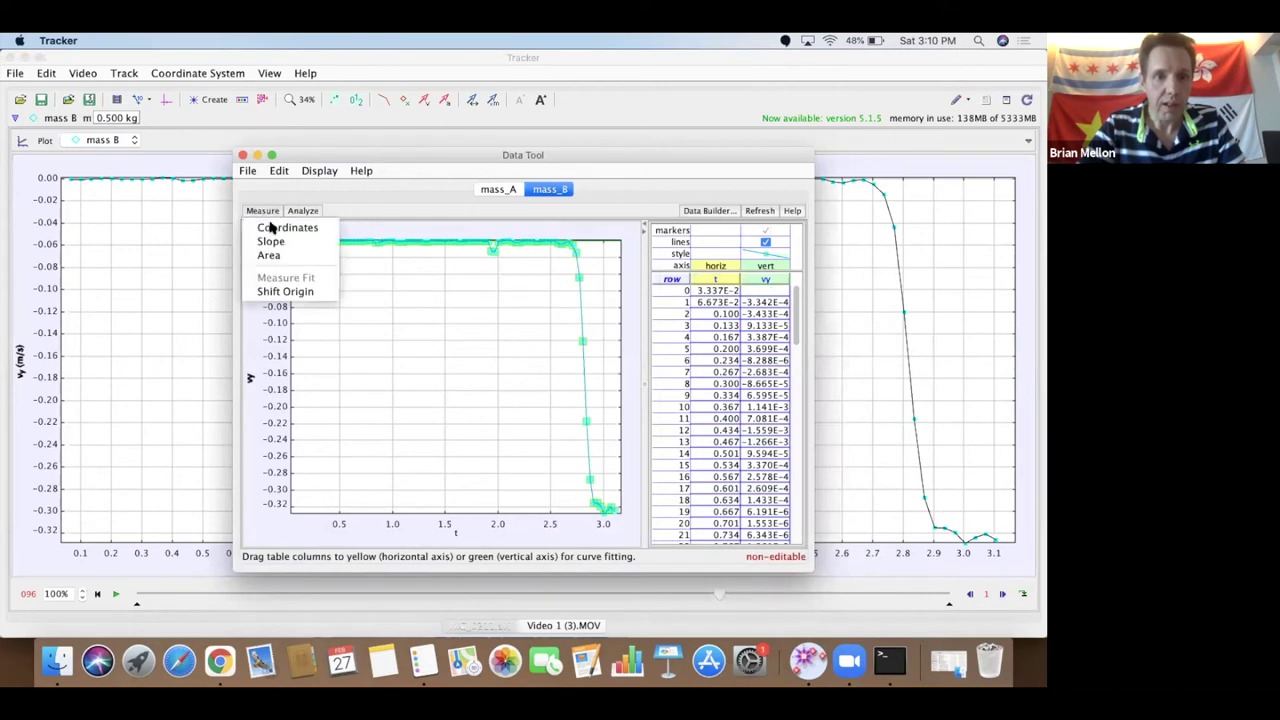
{"action": "left_click", "coordinate": [278, 256]}
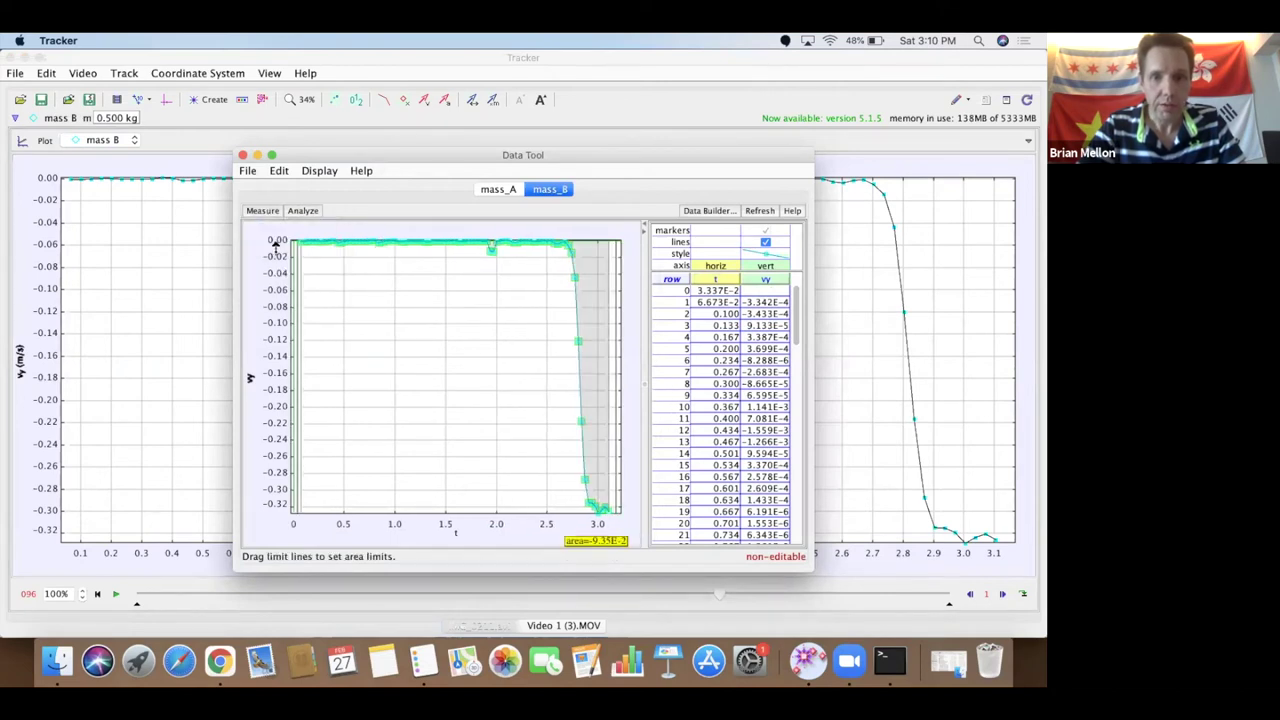
{"action": "left_click_drag", "start_coordinate": [603, 354], "coordinate": [613, 353]}
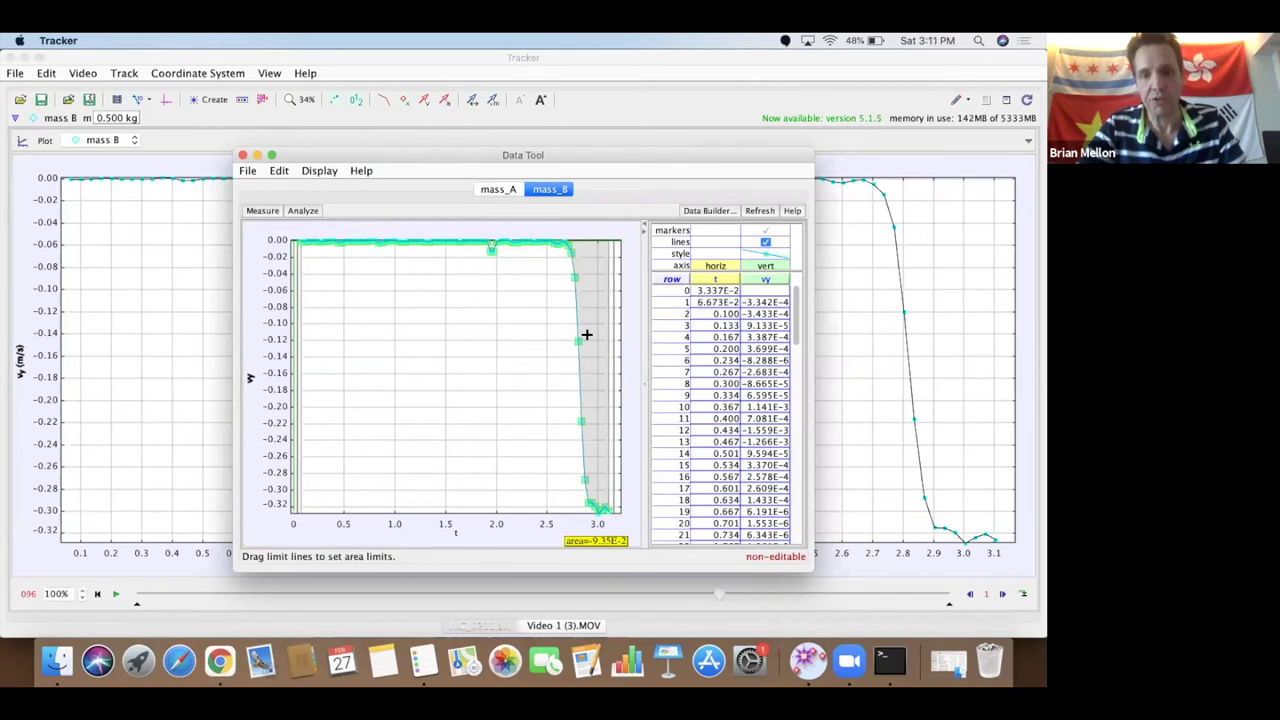
{"action": "left_click", "coordinate": [605, 541]}
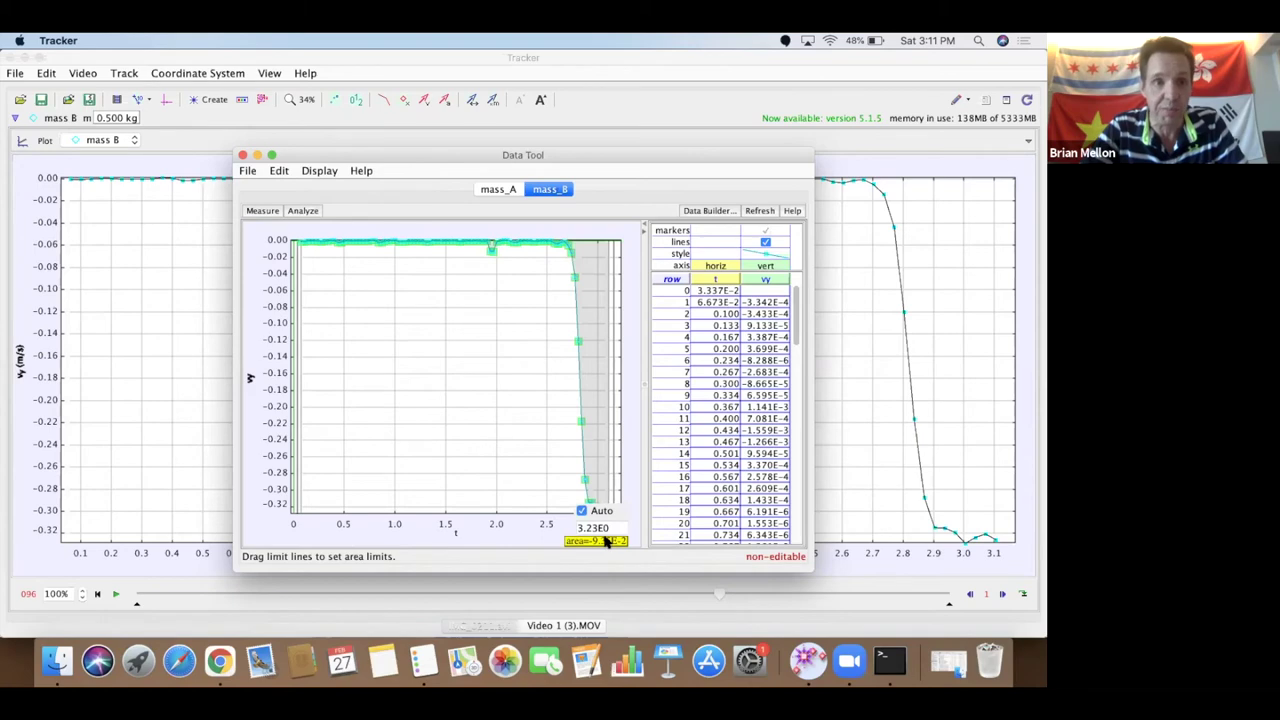
{"action": "left_click", "coordinate": [242, 156]}
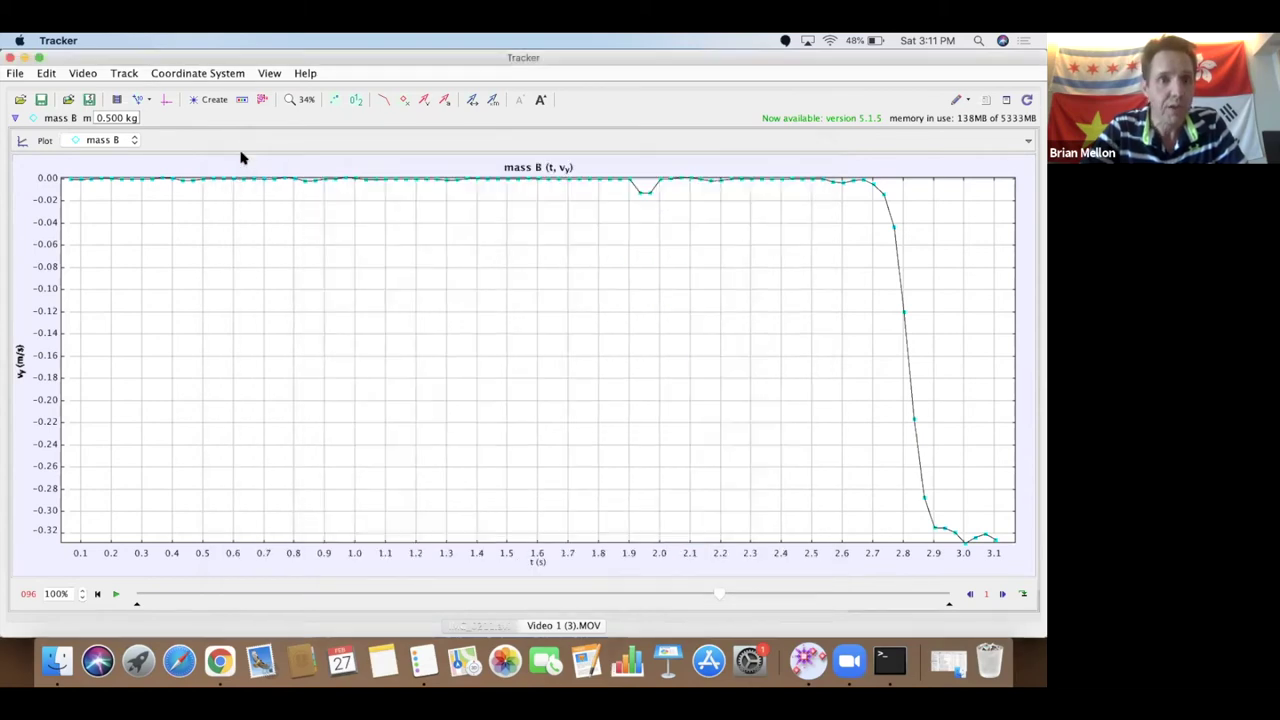
- Restore the video view and move the displayed axes origin onto the dark area beside the track, at about pixel position 809.8, 615.7
{"action": "left_click", "coordinate": [1032, 146]}
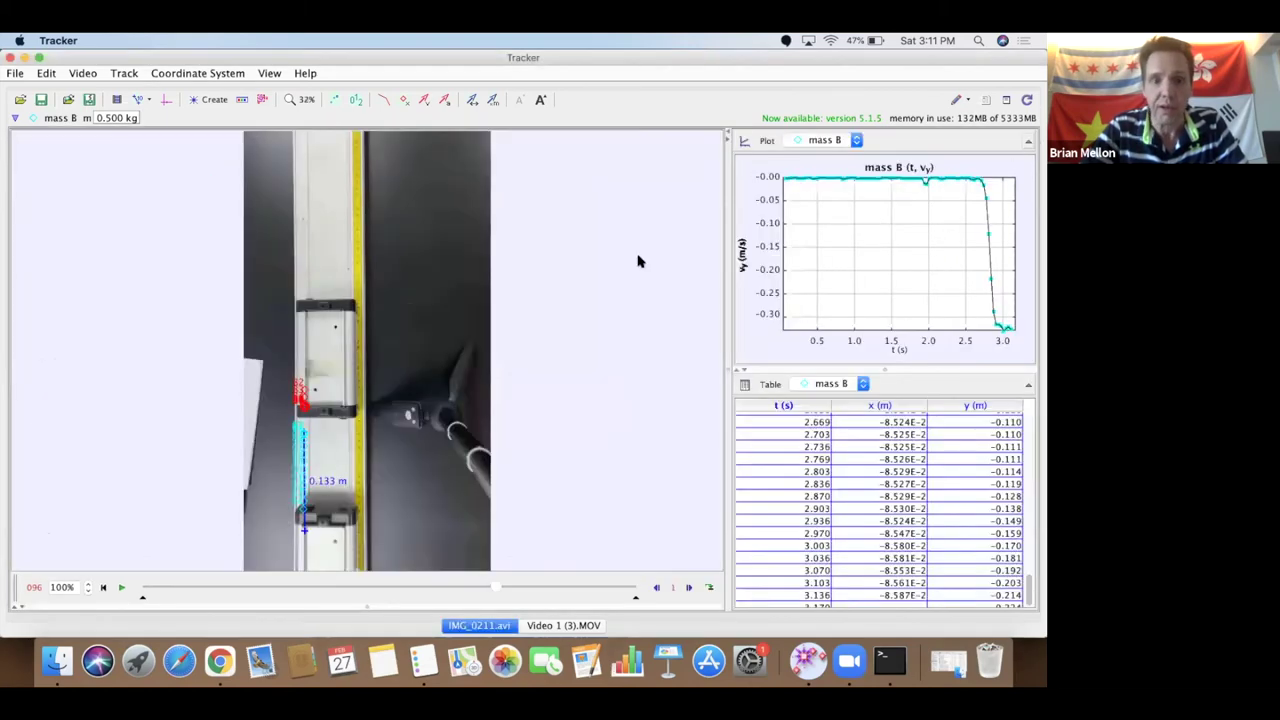
{"action": "left_click", "coordinate": [166, 104]}
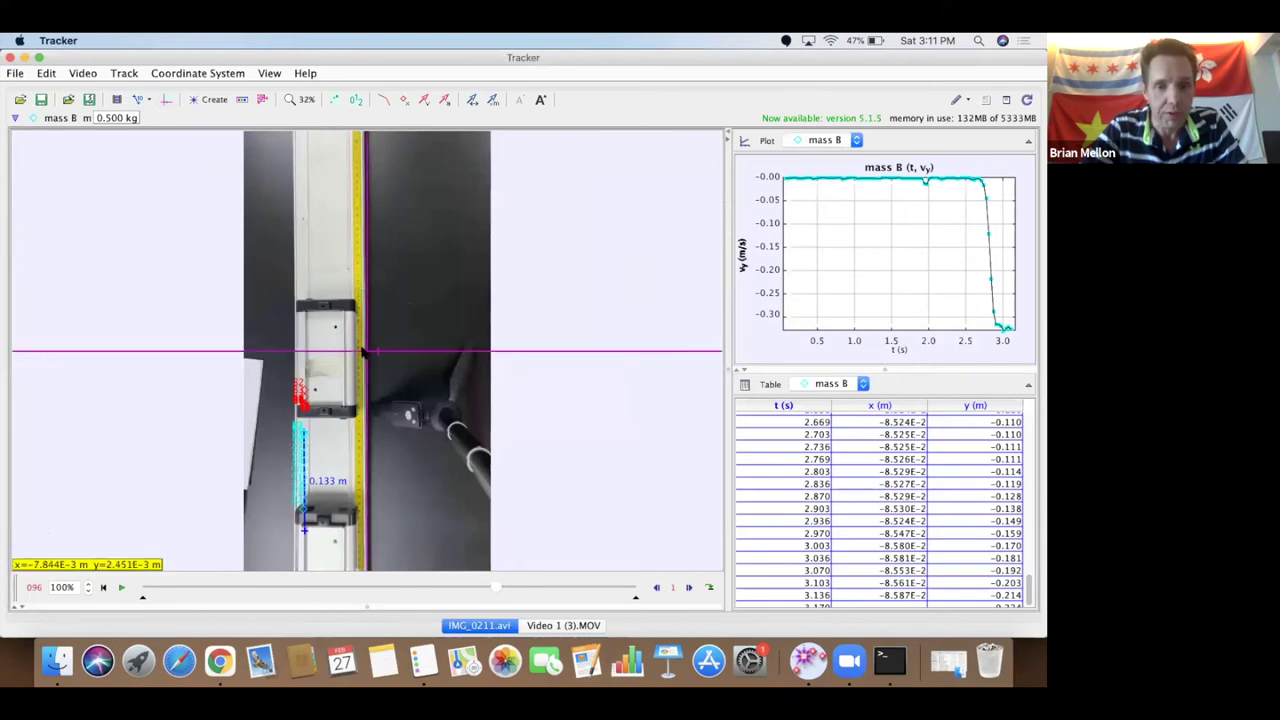
{"action": "left_click_drag", "start_coordinate": [369, 355], "coordinate": [279, 350]}
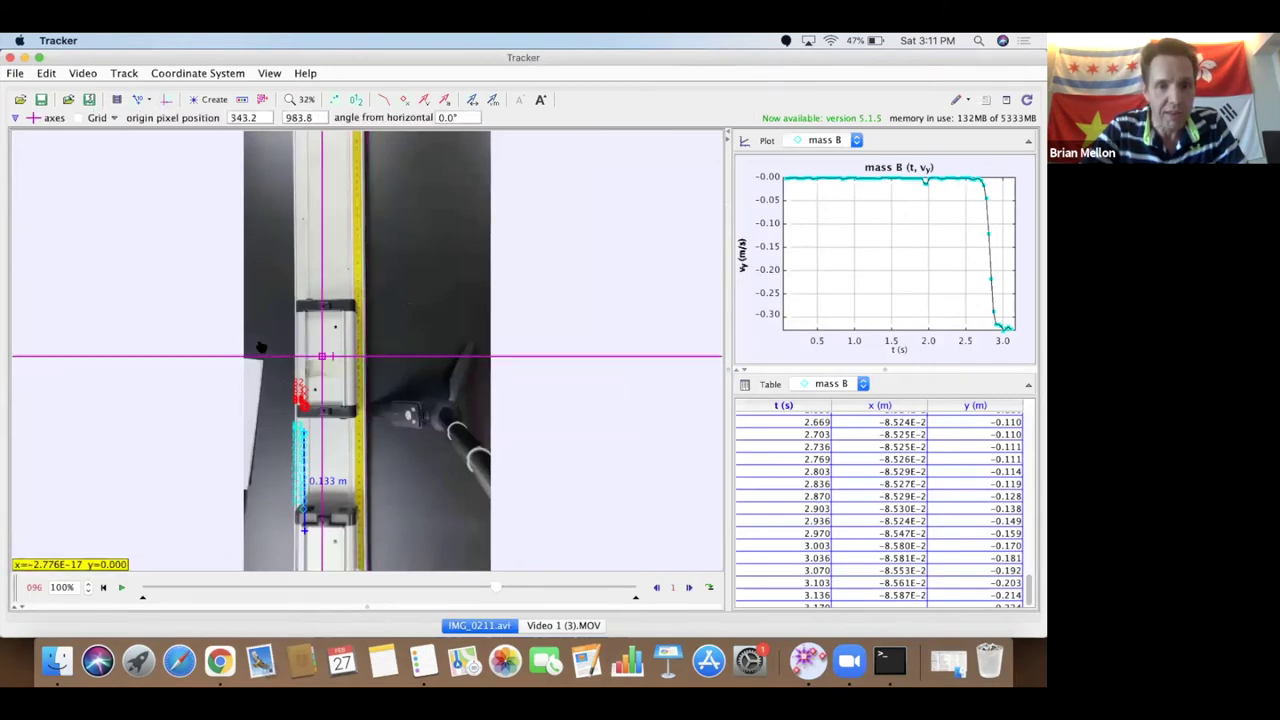
{"action": "left_click_drag", "start_coordinate": [214, 308], "coordinate": [430, 272]}
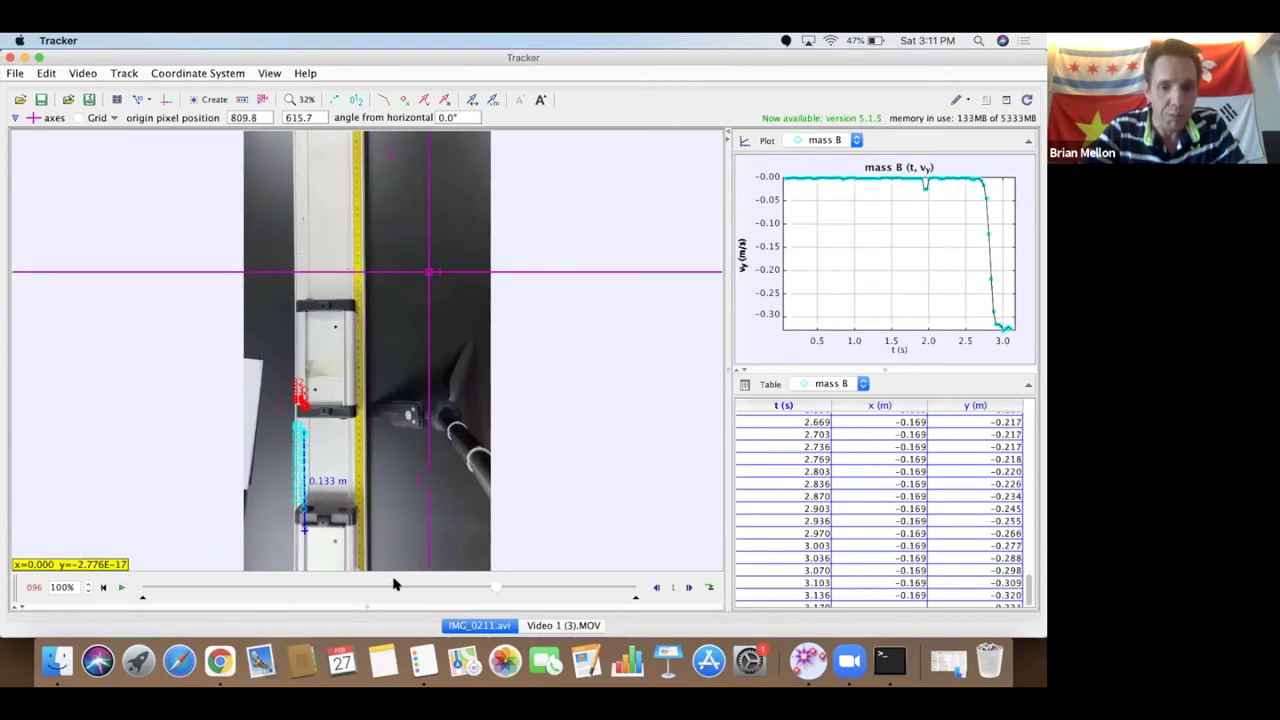
- Rewind the video to about frame 19 and play it until frame 53
{"action": "left_click_drag", "start_coordinate": [492, 591], "coordinate": [194, 586]}
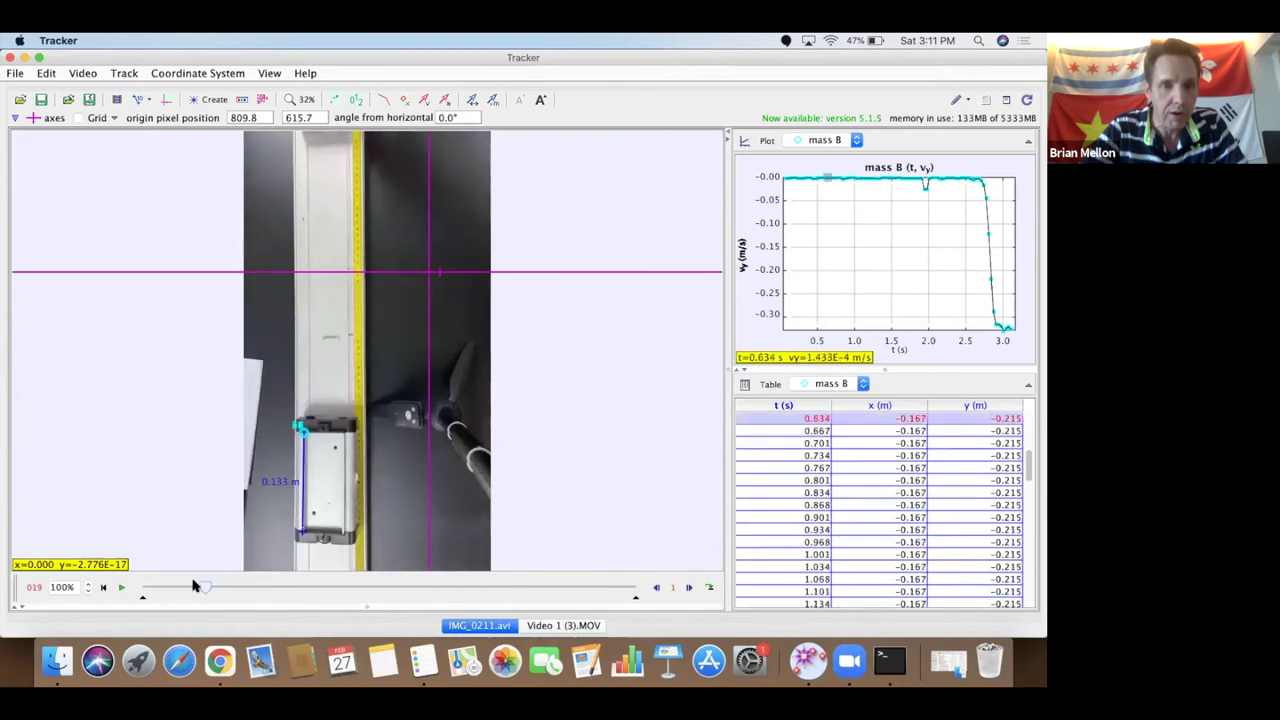
{"action": "left_click", "coordinate": [122, 588]}
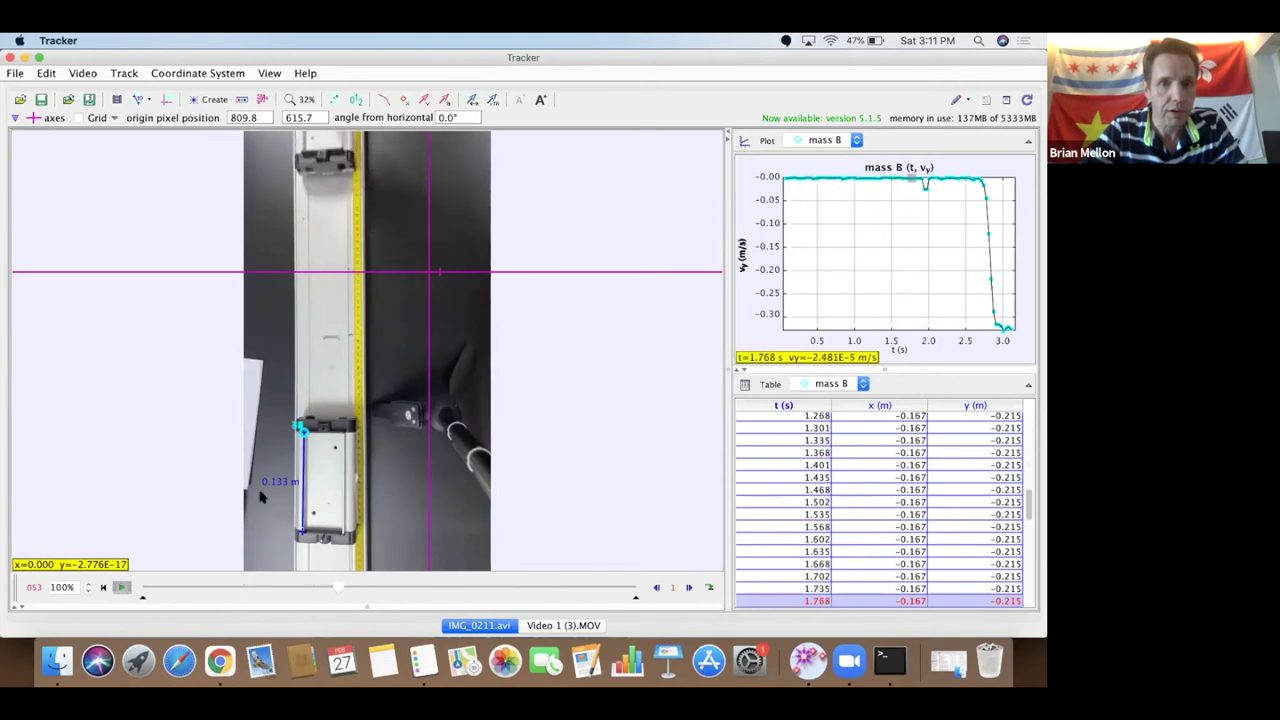
{"action": "left_click", "coordinate": [121, 587]}
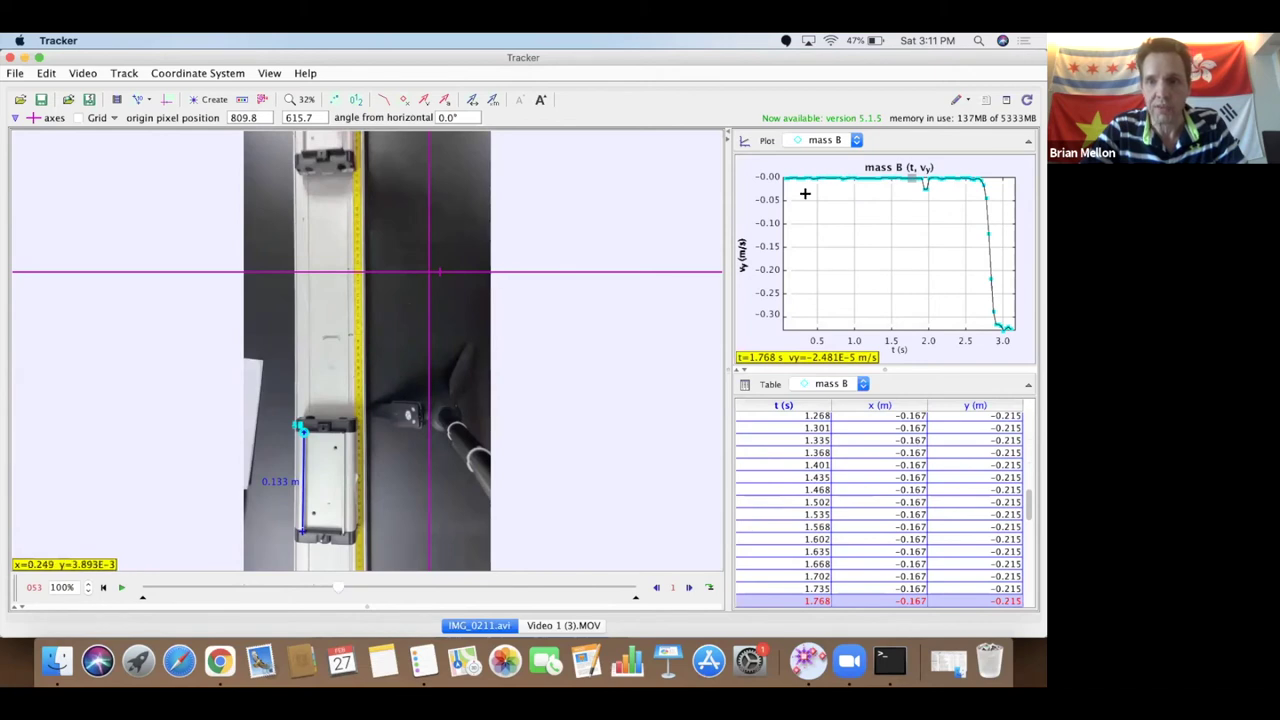
- Plot mass A's position y-component, y, and move the axes origin onto the upper cart at about pixel position 343.2, 111.1
{"action": "left_click", "coordinate": [803, 148]}
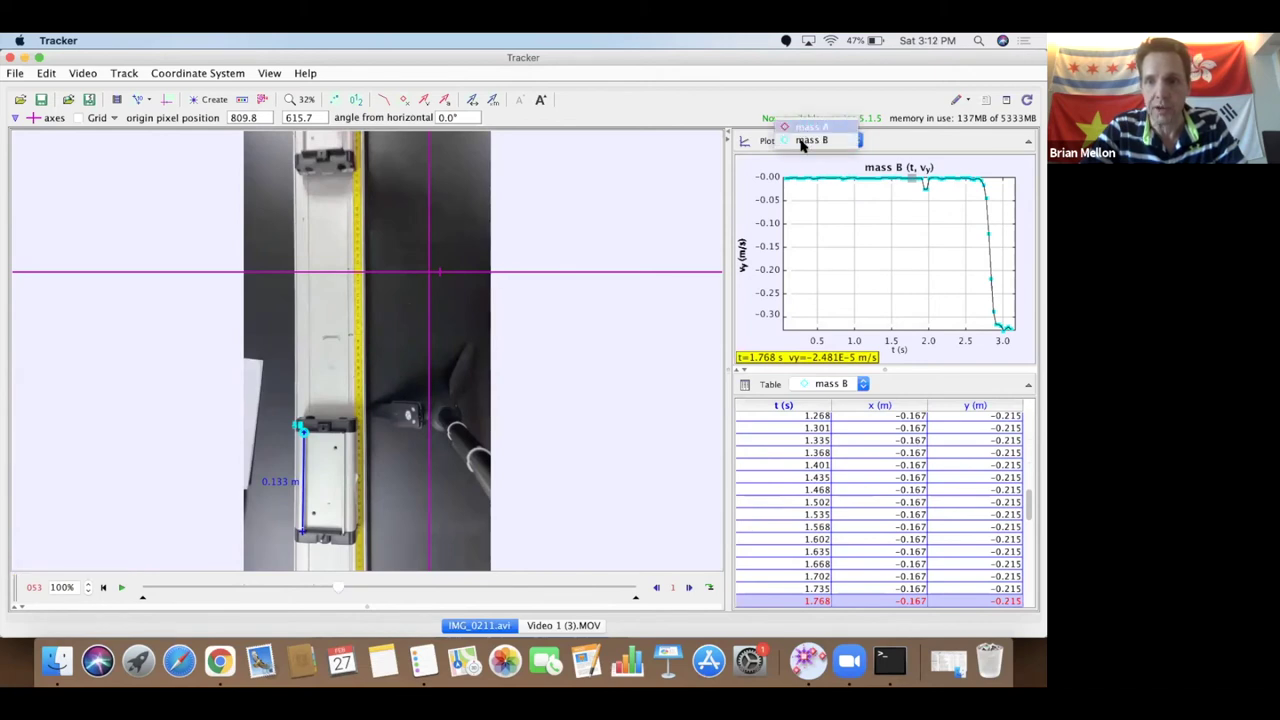
{"action": "left_click", "coordinate": [805, 128]}
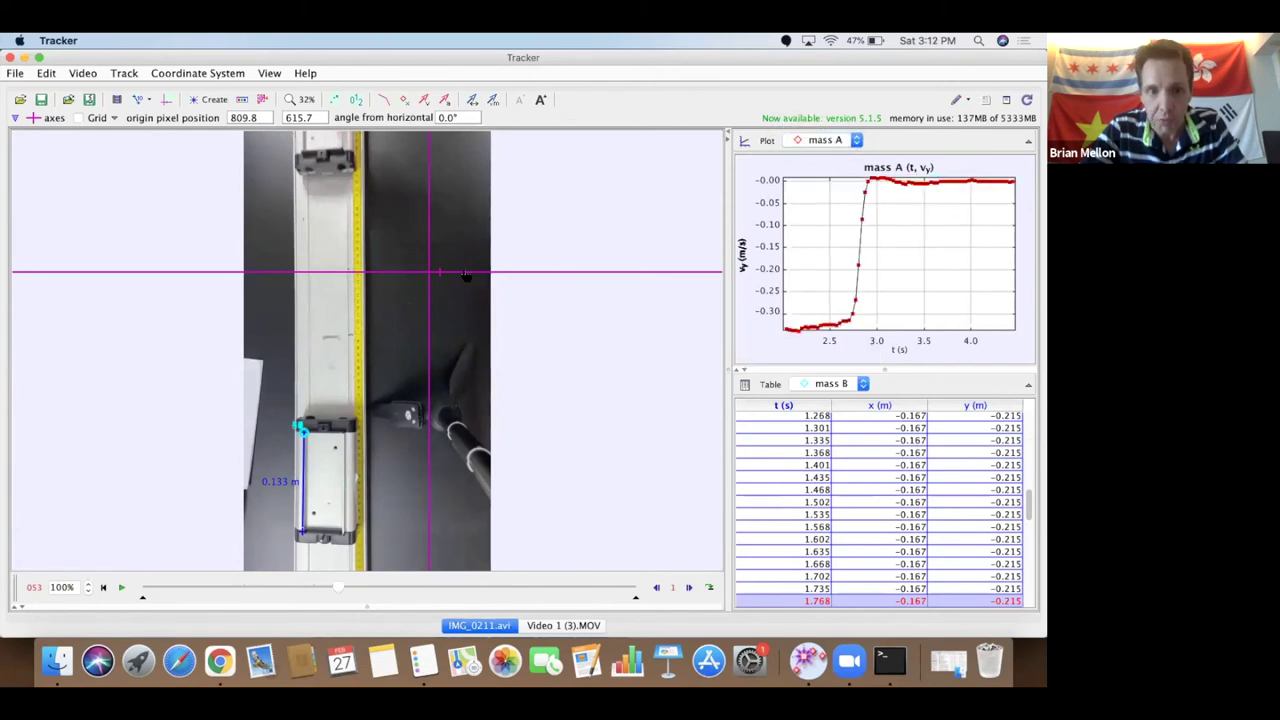
{"action": "left_click_drag", "start_coordinate": [430, 271], "coordinate": [323, 157]}
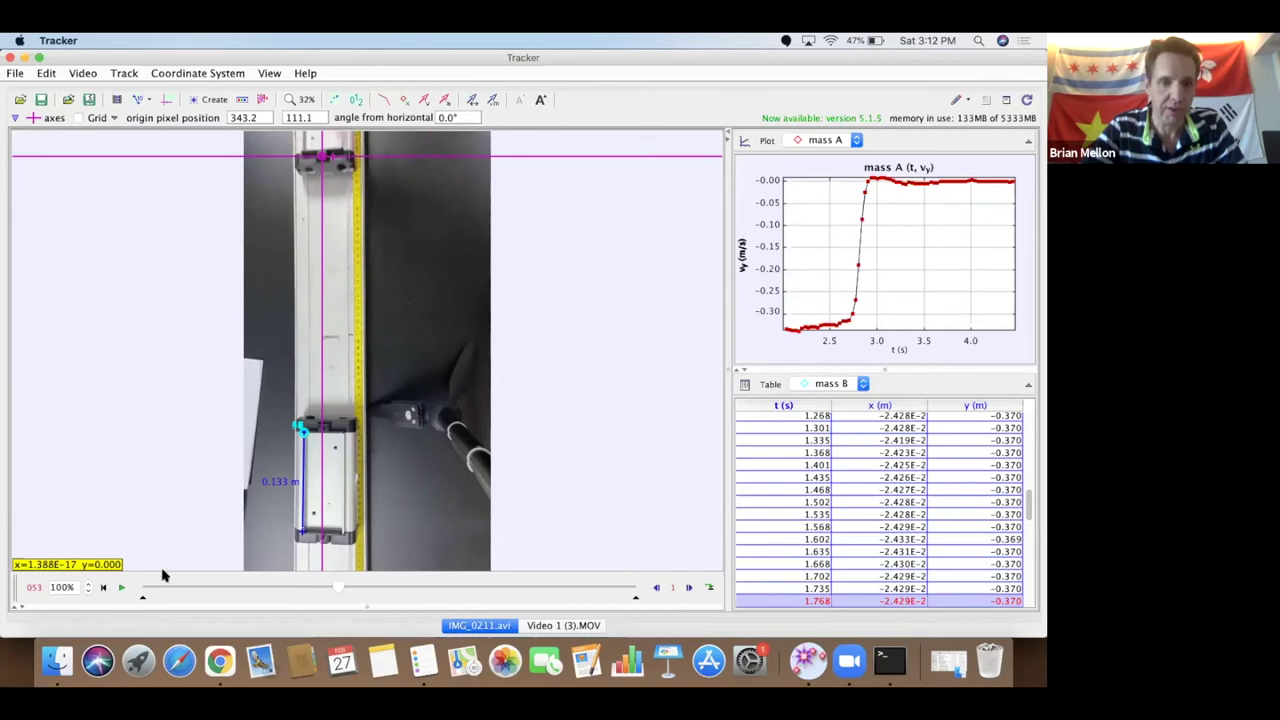
{"action": "left_click", "coordinate": [741, 256]}
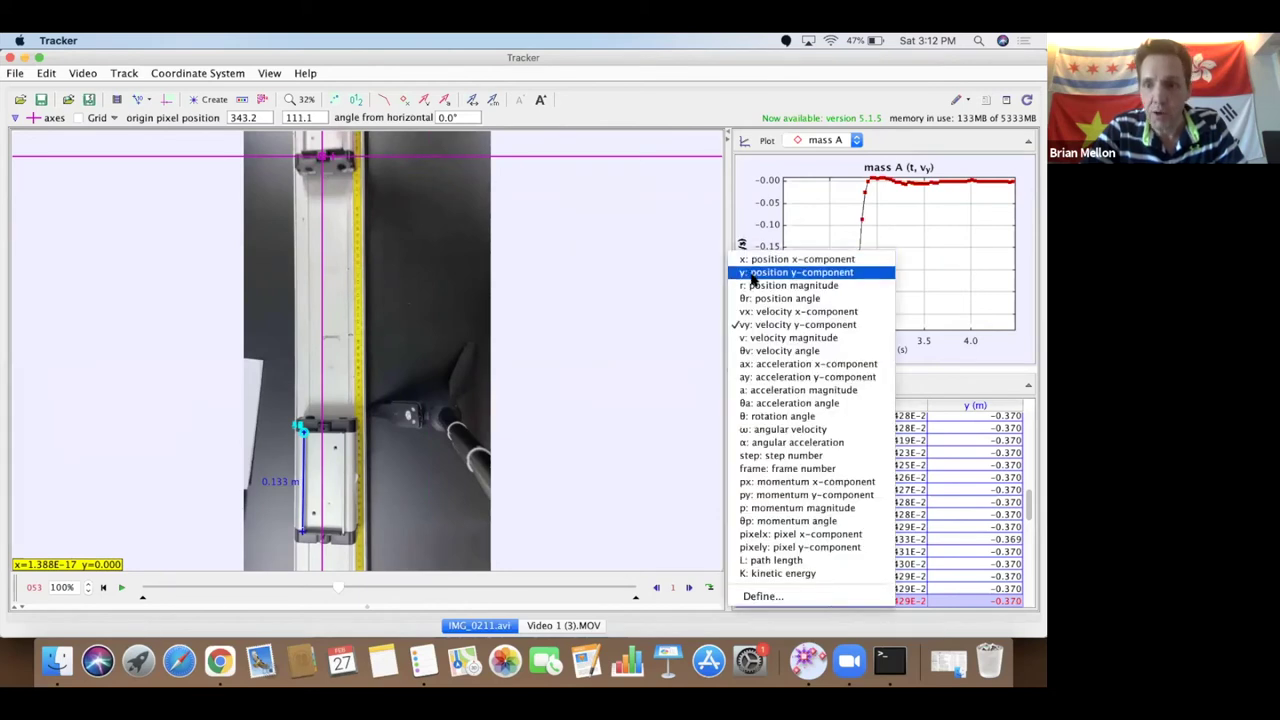
{"action": "left_click", "coordinate": [754, 274]}
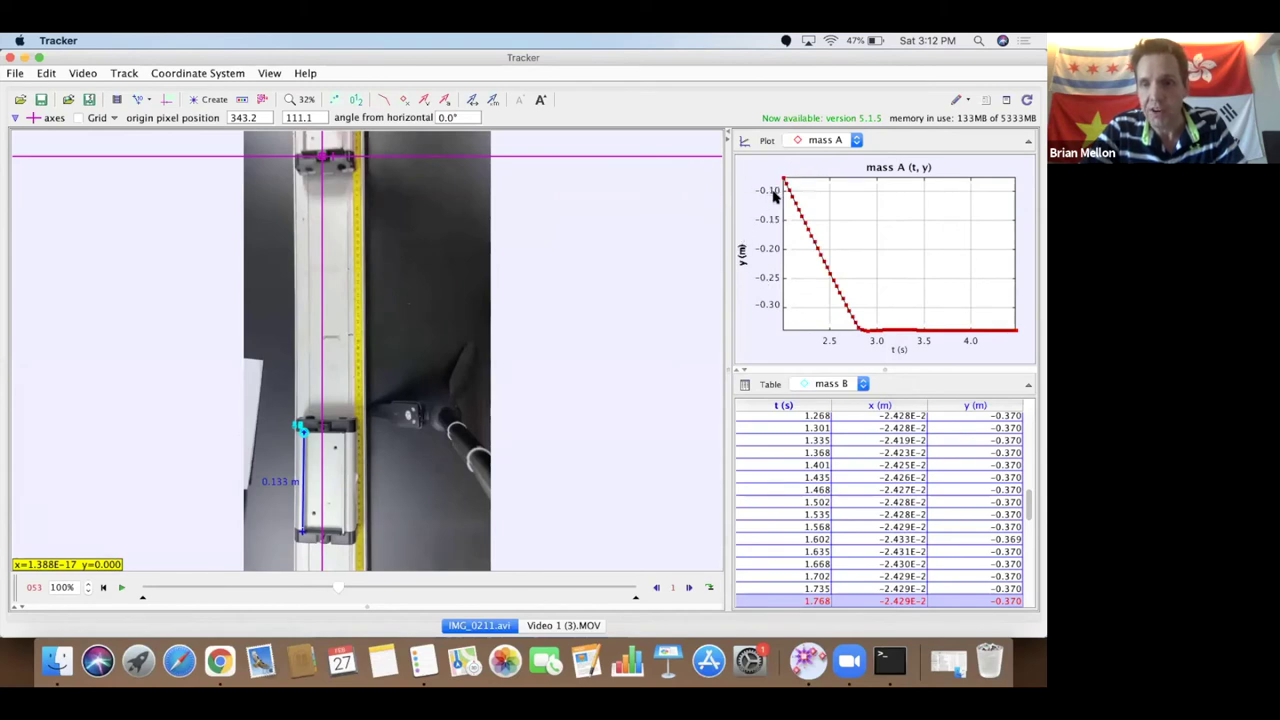
- Play the video onward and move the axes origin to the upper cart's top-left corner, at about pixel position 235.3, 736.3
{"action": "left_click", "coordinate": [122, 590]}
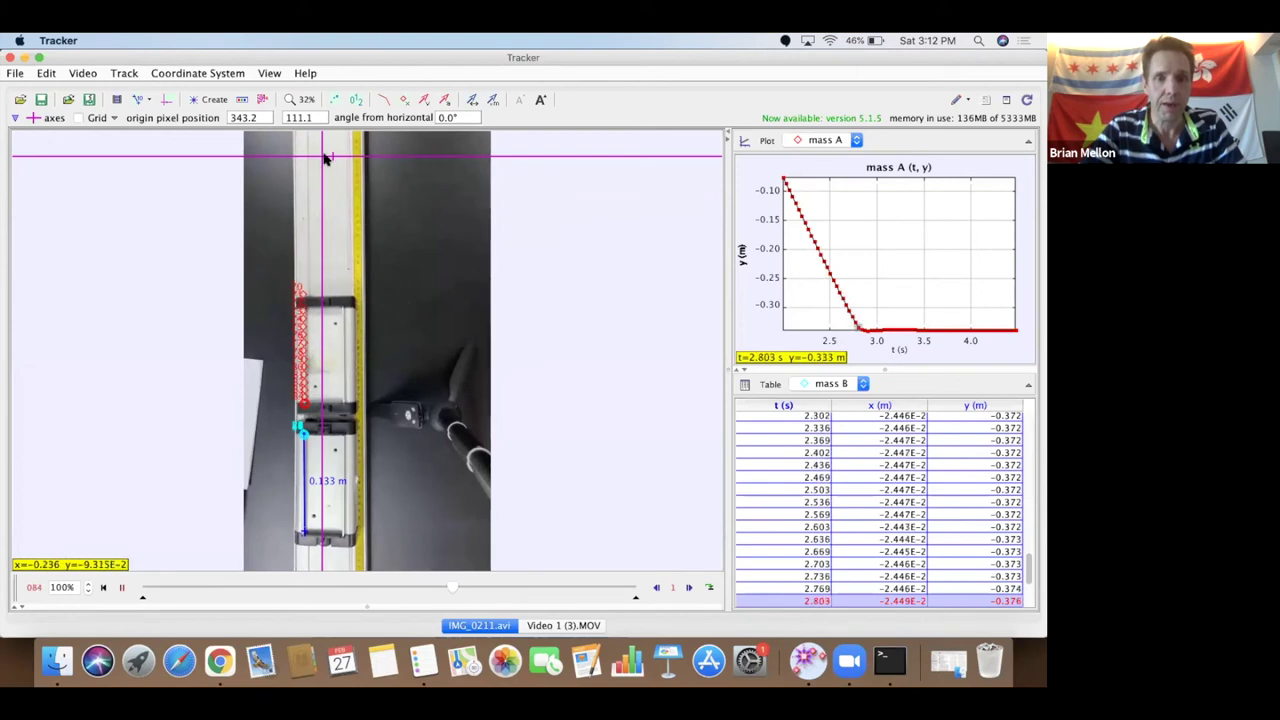
{"action": "left_click_drag", "start_coordinate": [322, 160], "coordinate": [296, 298]}
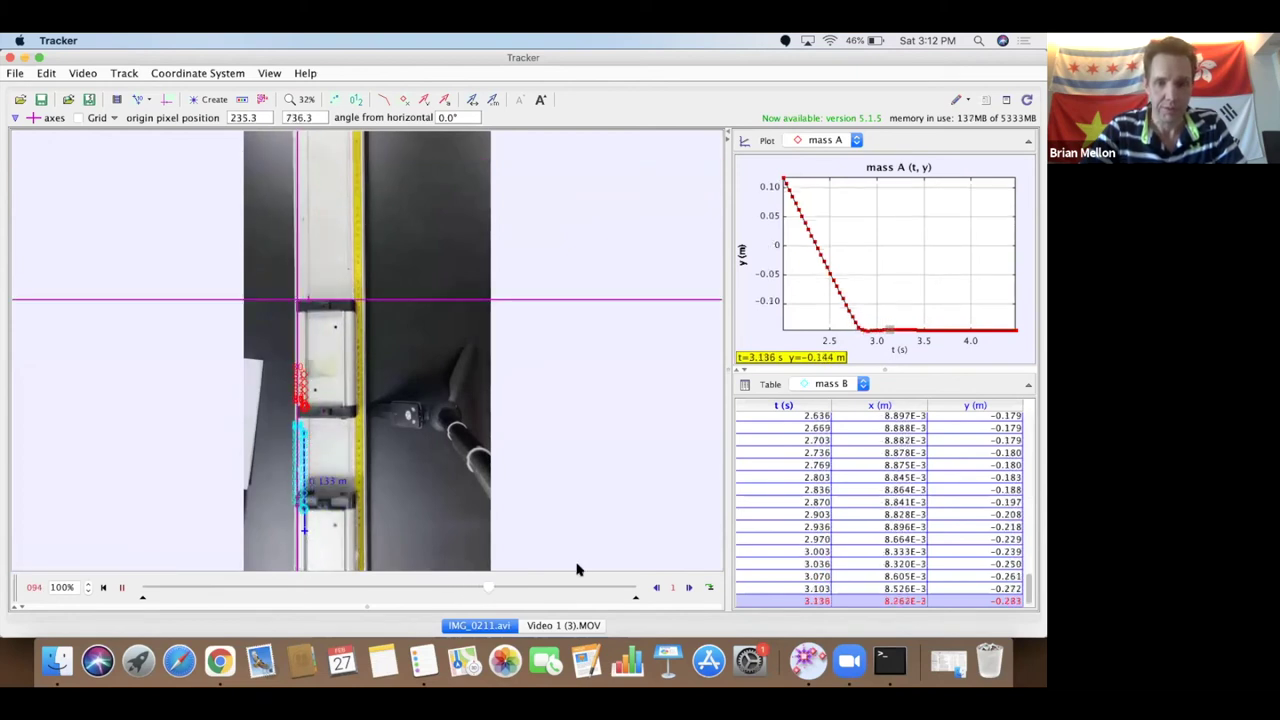
- Switch to Video 1 (3).MOV, place the axes origin at the crosswalk's lower-left corner, about pixel position 525.2, 796.7, and rotate the axes to -5.9°
{"action": "left_click", "coordinate": [547, 626]}
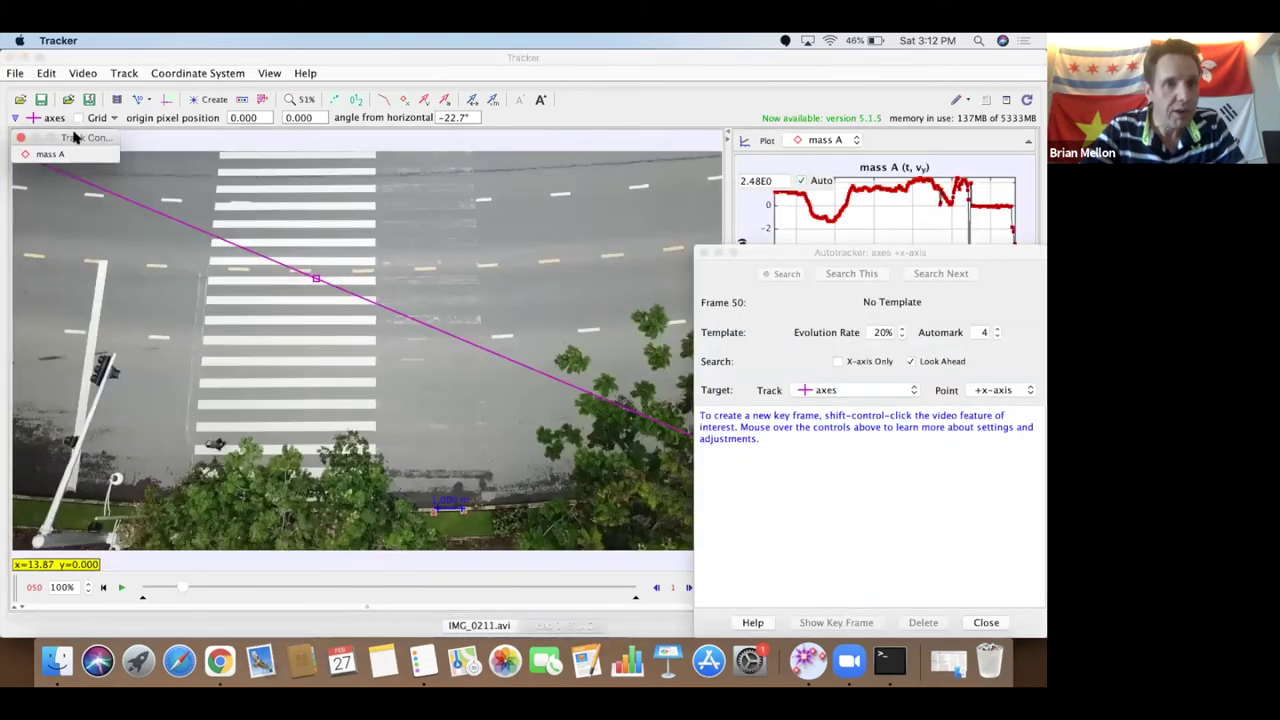
{"action": "left_click_drag", "start_coordinate": [90, 137], "coordinate": [508, 239]}
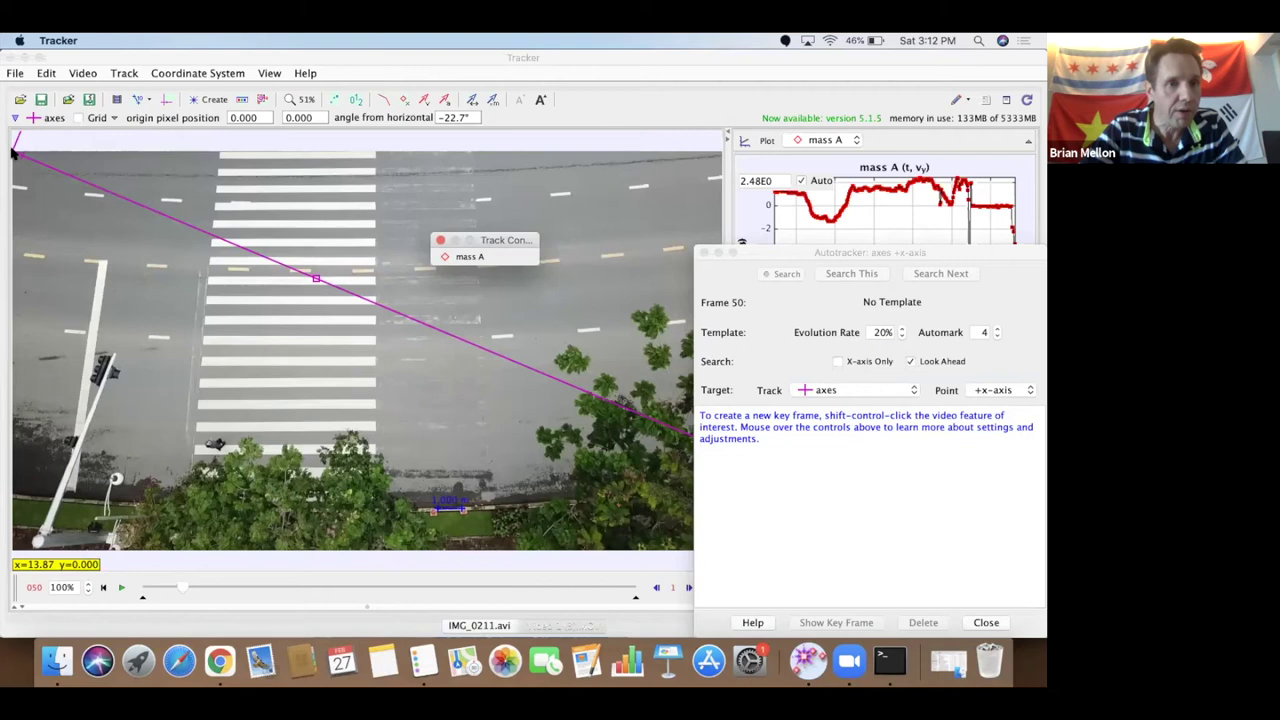
{"action": "left_click_drag", "start_coordinate": [16, 158], "coordinate": [40, 172]}
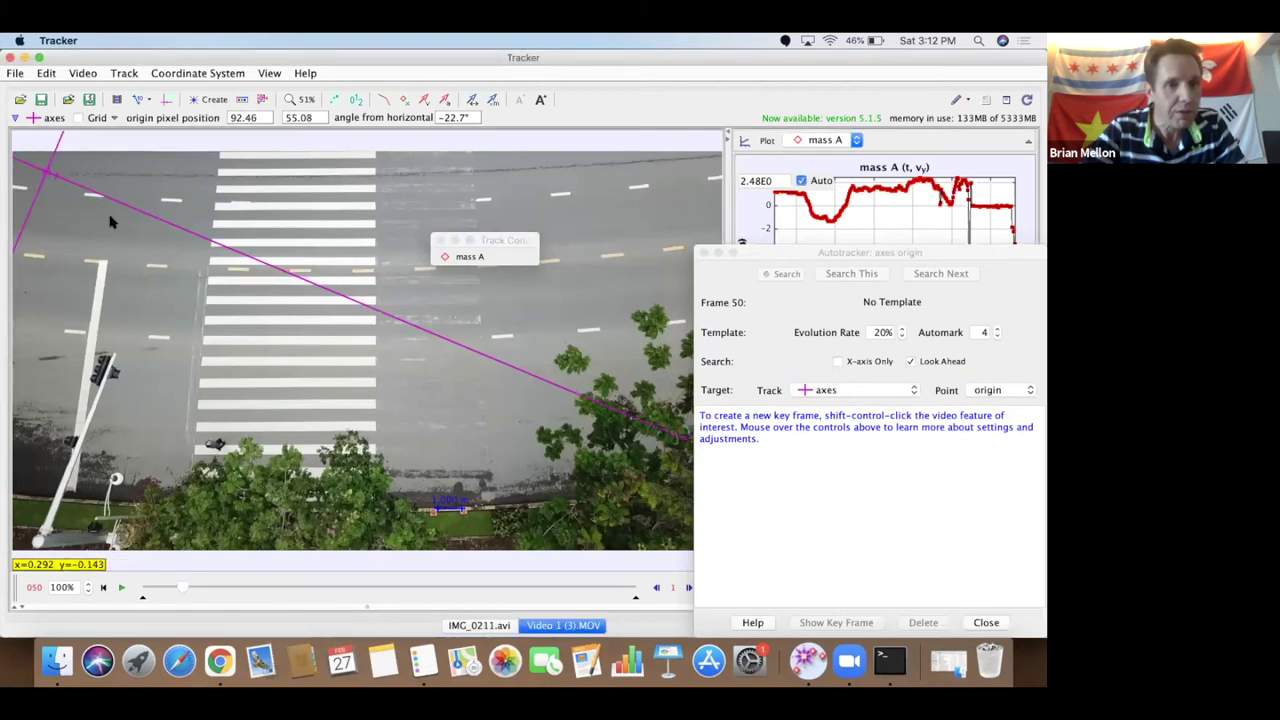
{"action": "left_click_drag", "start_coordinate": [49, 176], "coordinate": [209, 451]}
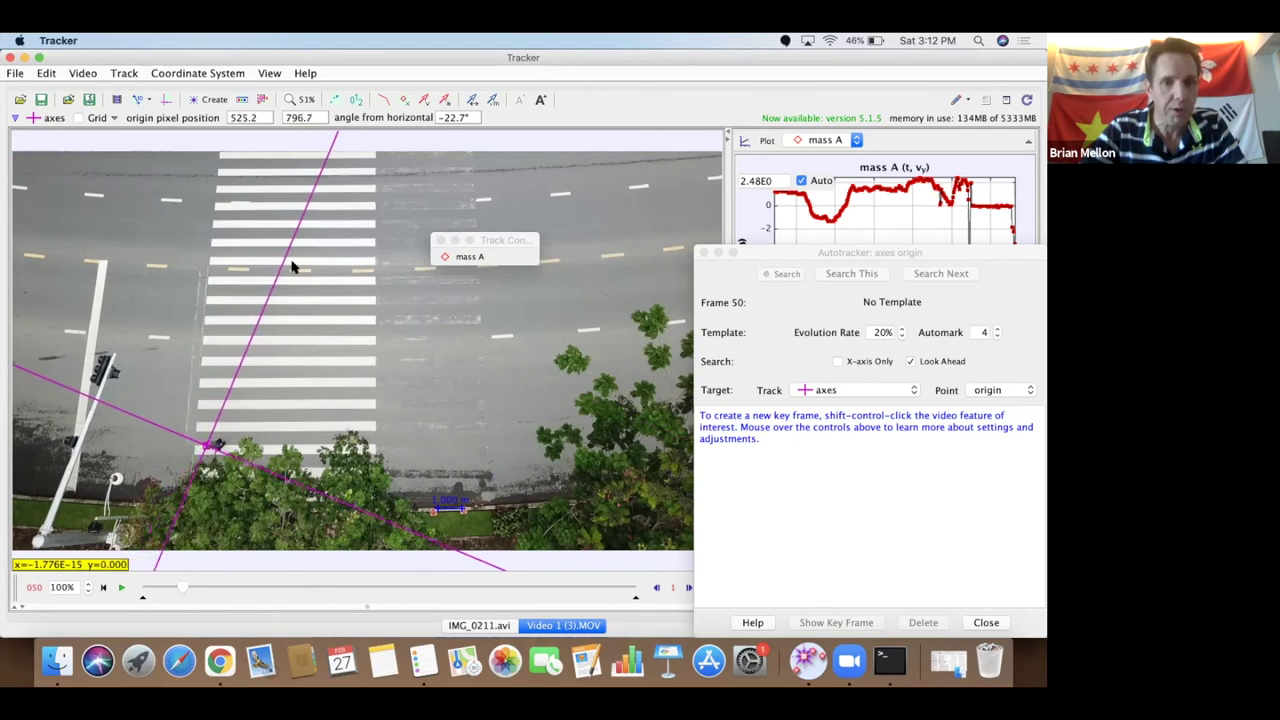
{"action": "left_click_drag", "start_coordinate": [220, 453], "coordinate": [236, 452]}
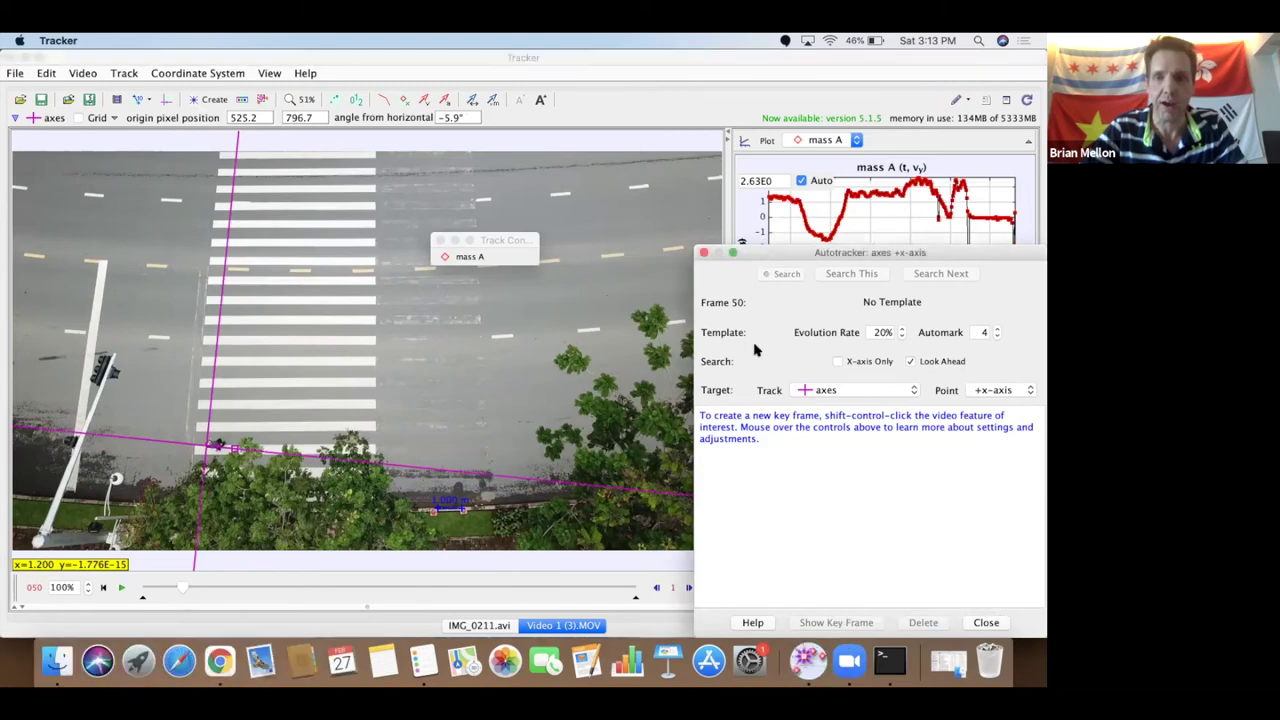
- Move the Autotracker window off the plot and plot mass A's position y-component, y, against time
{"action": "left_click_drag", "start_coordinate": [763, 257], "coordinate": [738, 387]}
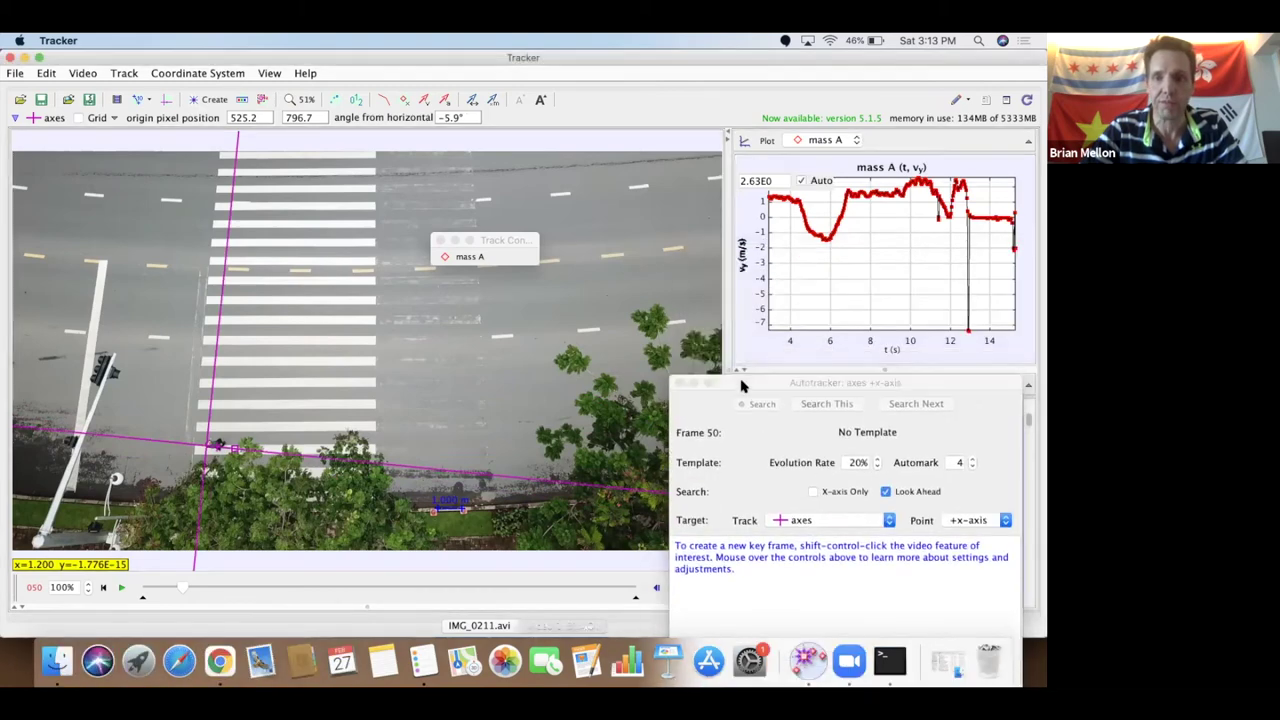
{"action": "left_click", "coordinate": [742, 256]}
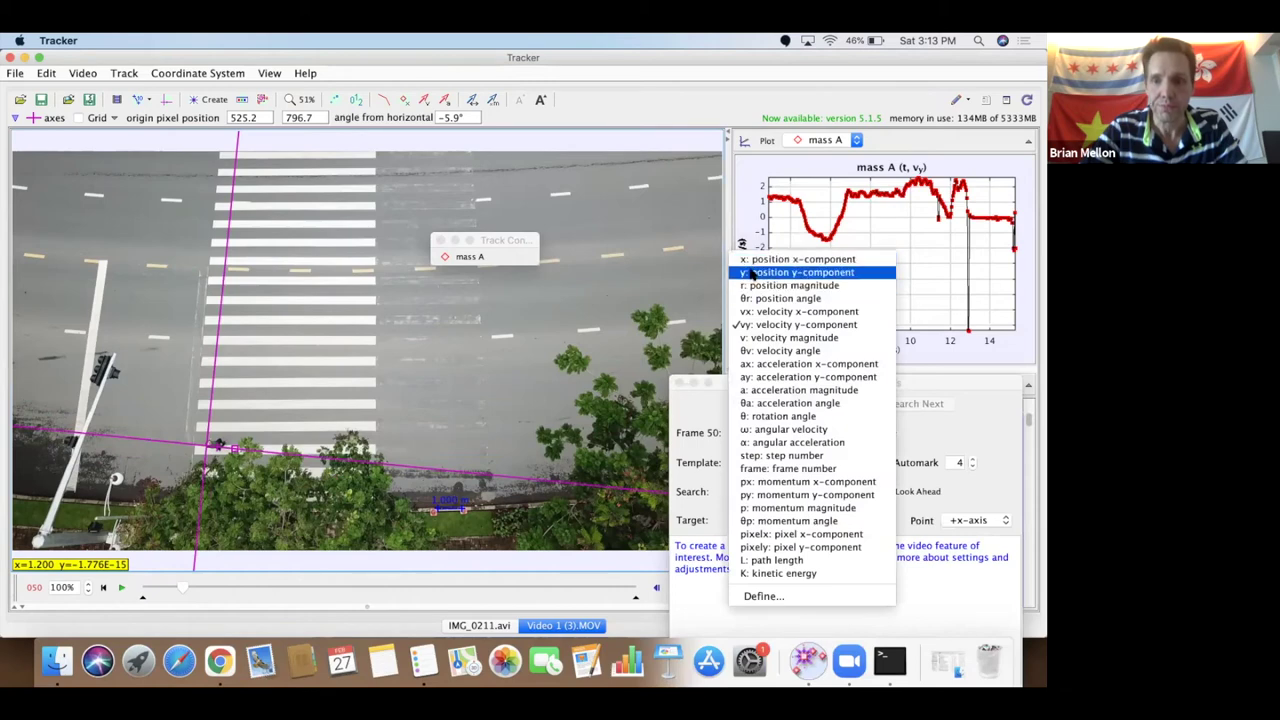
{"action": "left_click", "coordinate": [752, 273]}
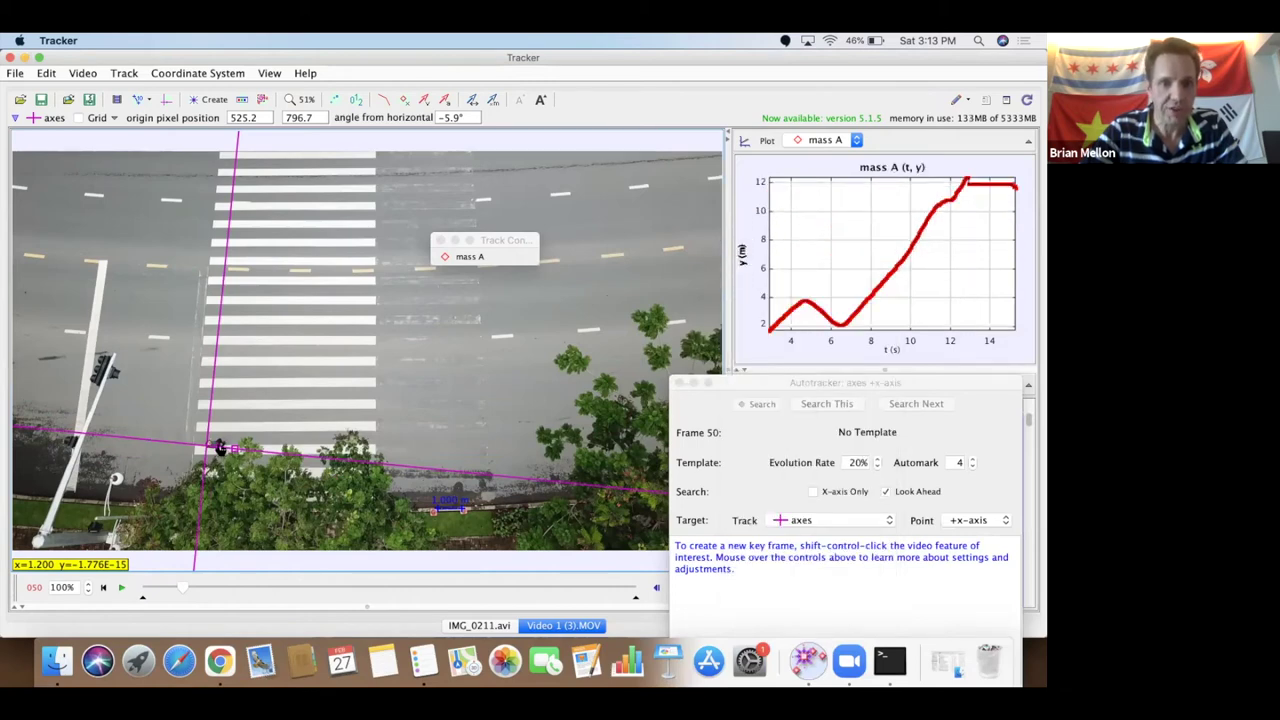
- Rotate the coordinate axes to -5.2° from horizontal by adjusting the x-axis near the crosswalk's lower-left corner
{"action": "left_click_drag", "start_coordinate": [220, 448], "coordinate": [222, 449]}
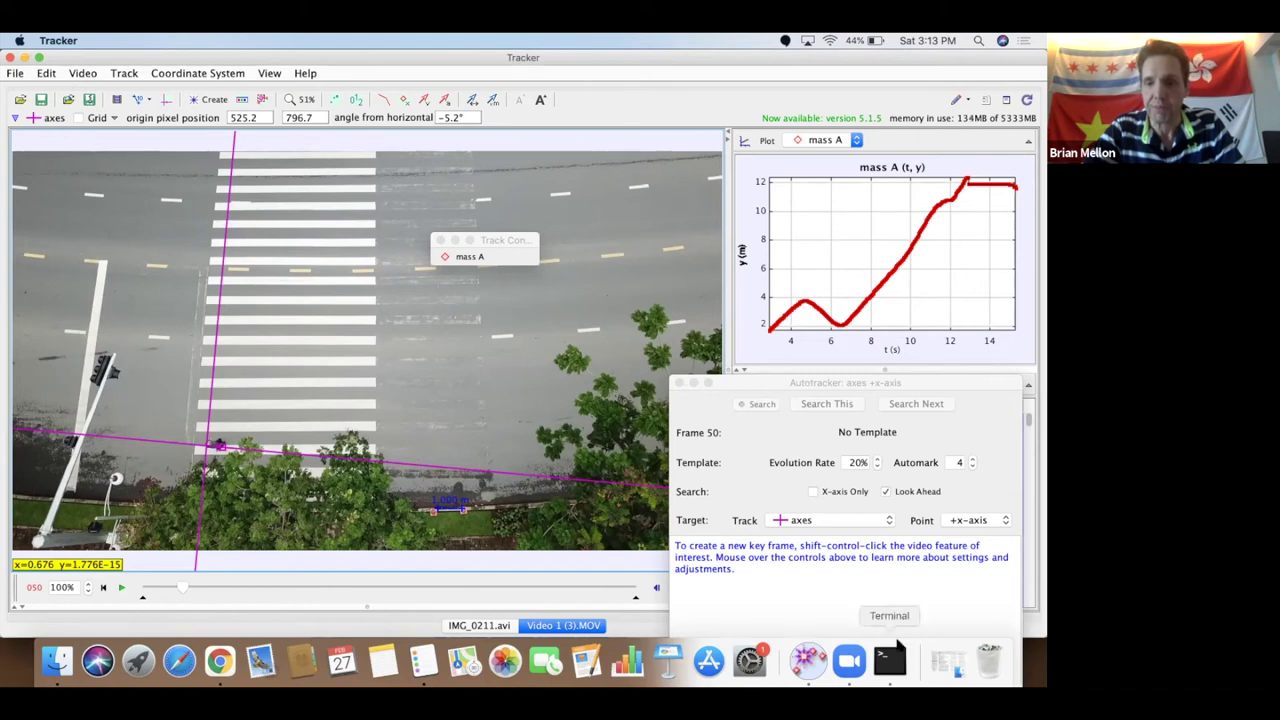
{"action": "right_click", "coordinate": [897, 640]}
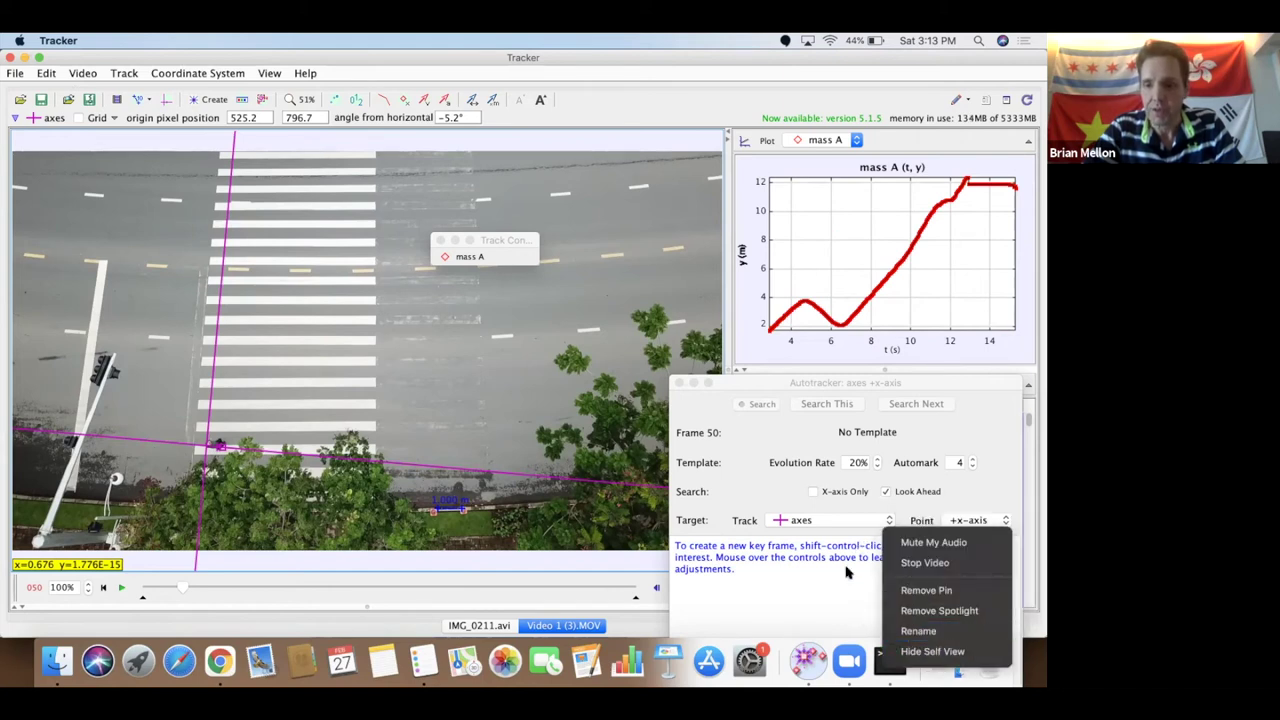
{"action": "left_click", "coordinate": [852, 642]}
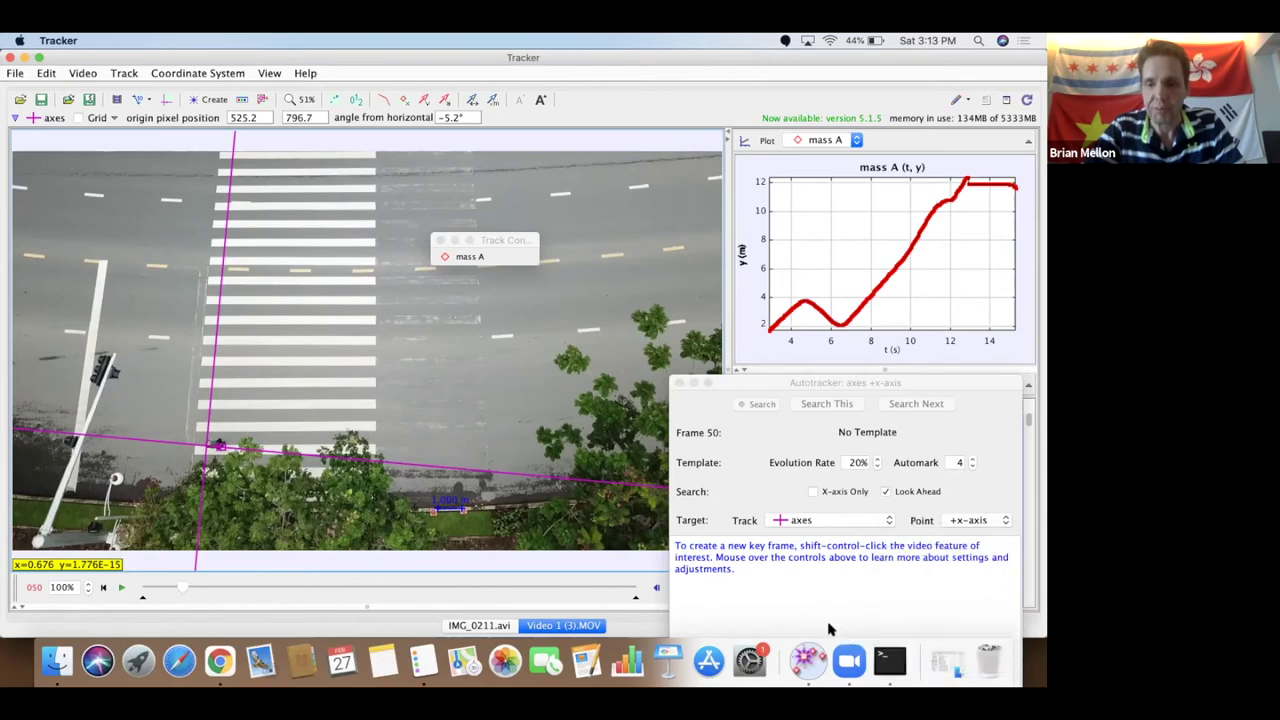
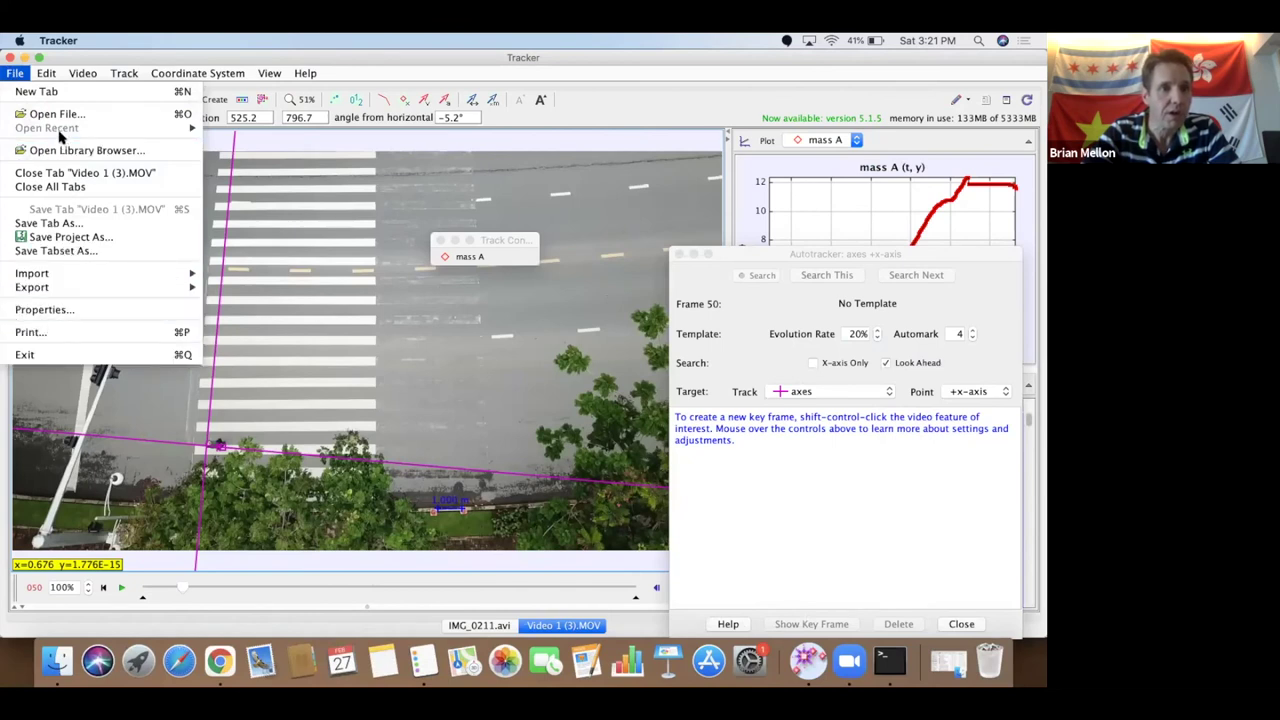
{"action": "left_click", "coordinate": [68, 187]}
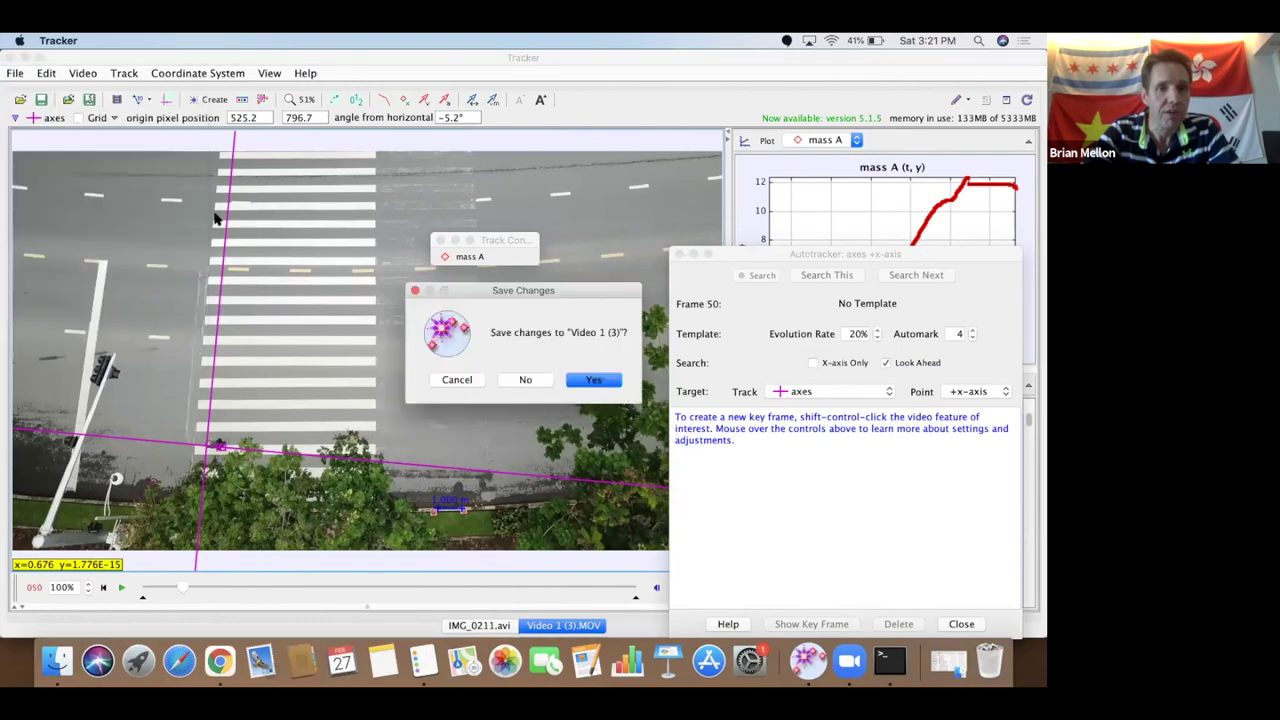
{"action": "left_click", "coordinate": [594, 379]}
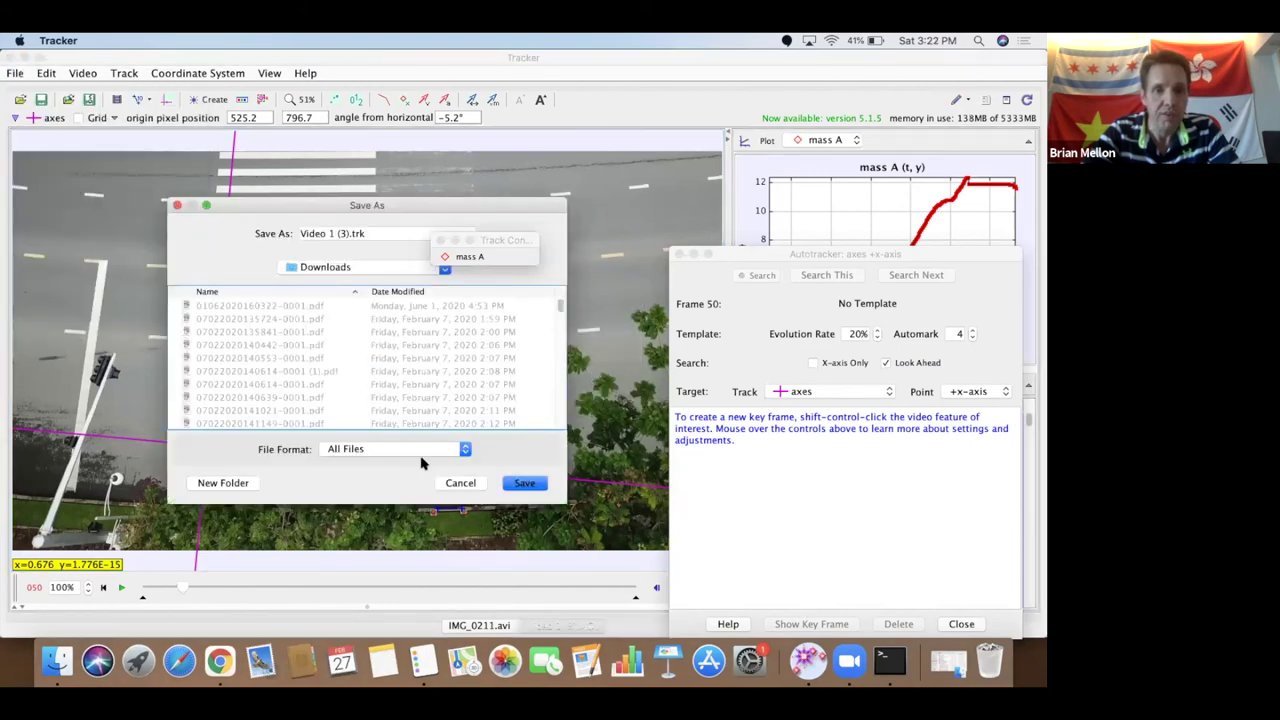
{"action": "left_click", "coordinate": [460, 483]}
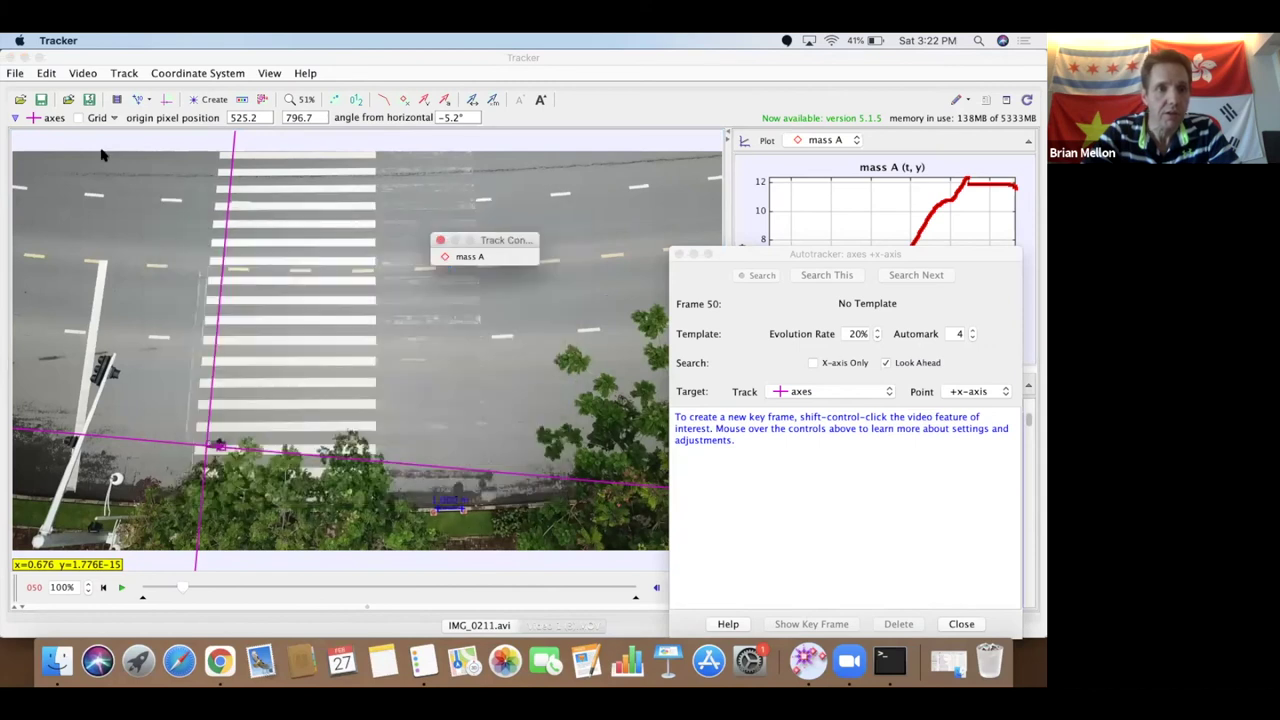
- Close all open tabs without saving the changes to Video 1 (3) and IMG_0211
{"action": "left_click", "coordinate": [14, 76]}
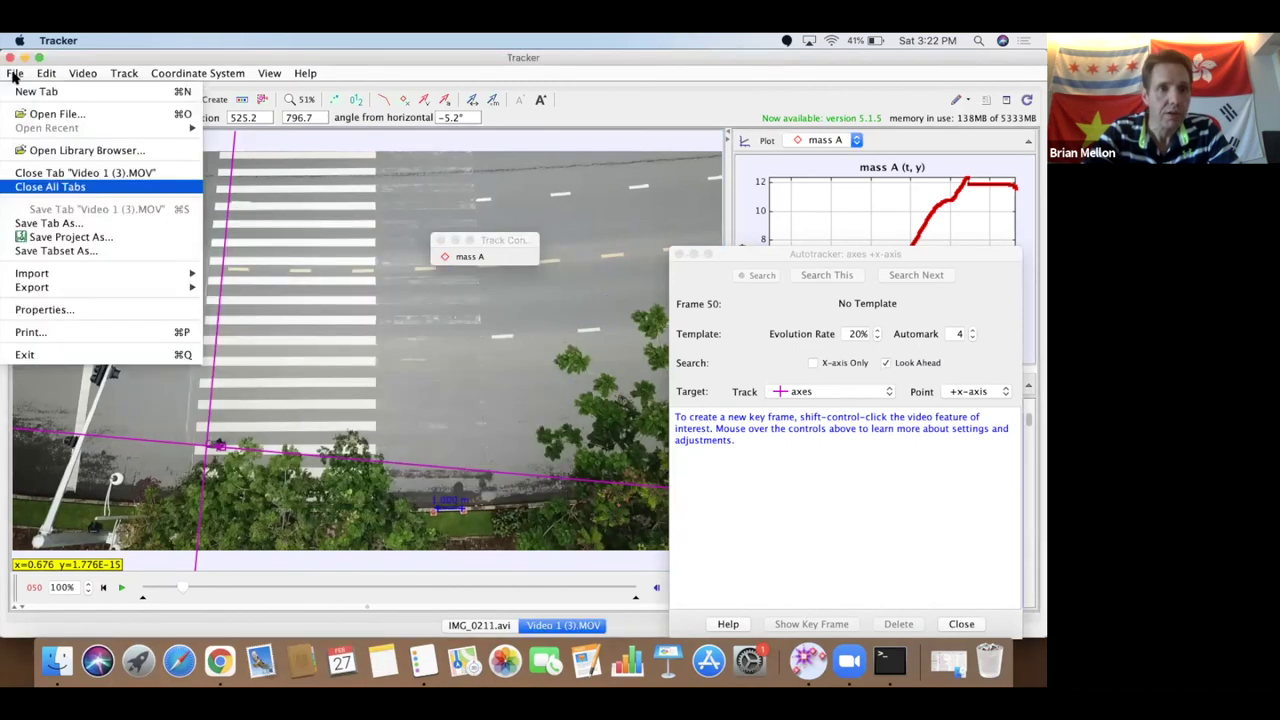
{"action": "left_click", "coordinate": [64, 187]}
{"action": "left_click", "coordinate": [516, 377]}
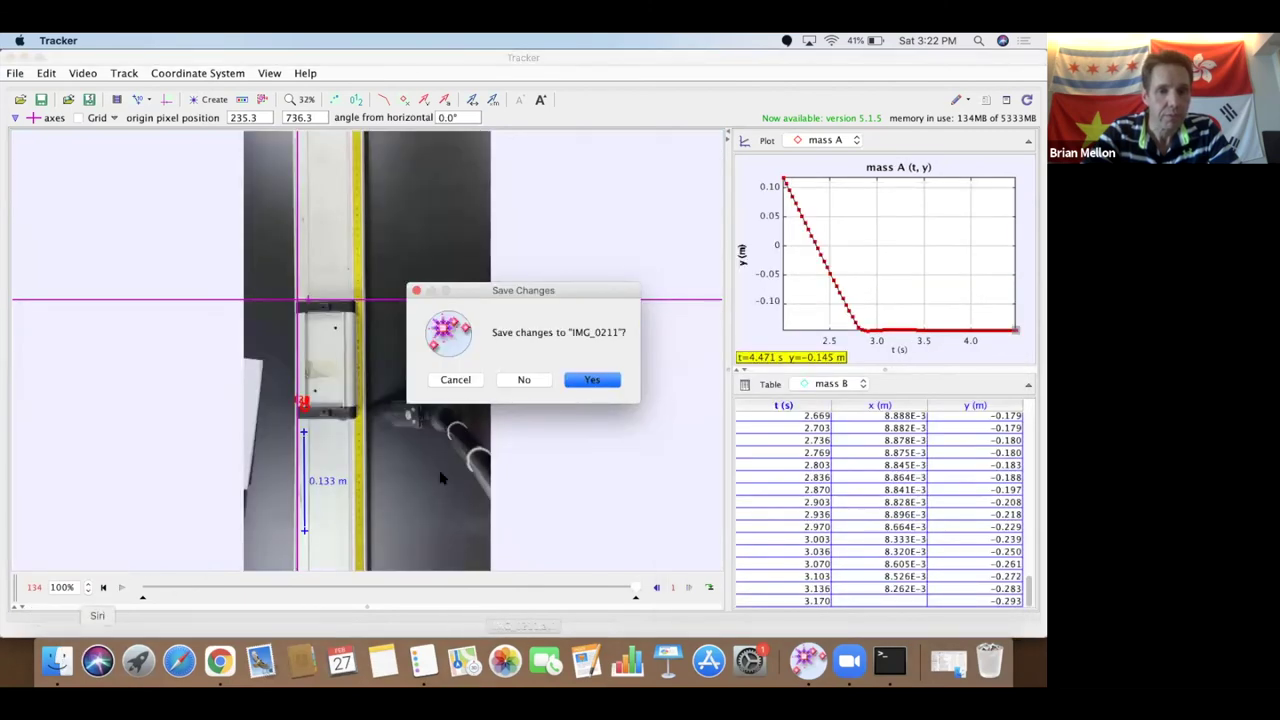
{"action": "left_click", "coordinate": [522, 381]}
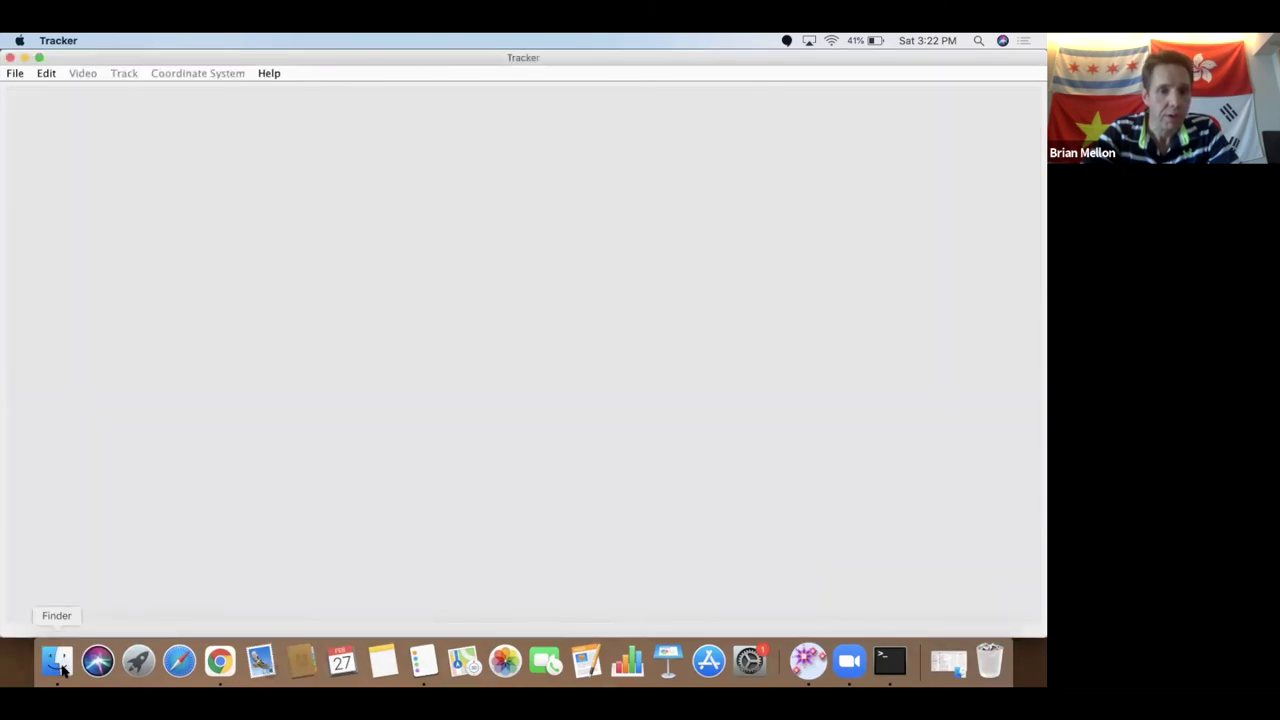
- Load launch 1 (1).MOV from the Downloads folder in Finder into Tracker and dismiss the frame durations warning
{"action": "left_click", "coordinate": [62, 667]}
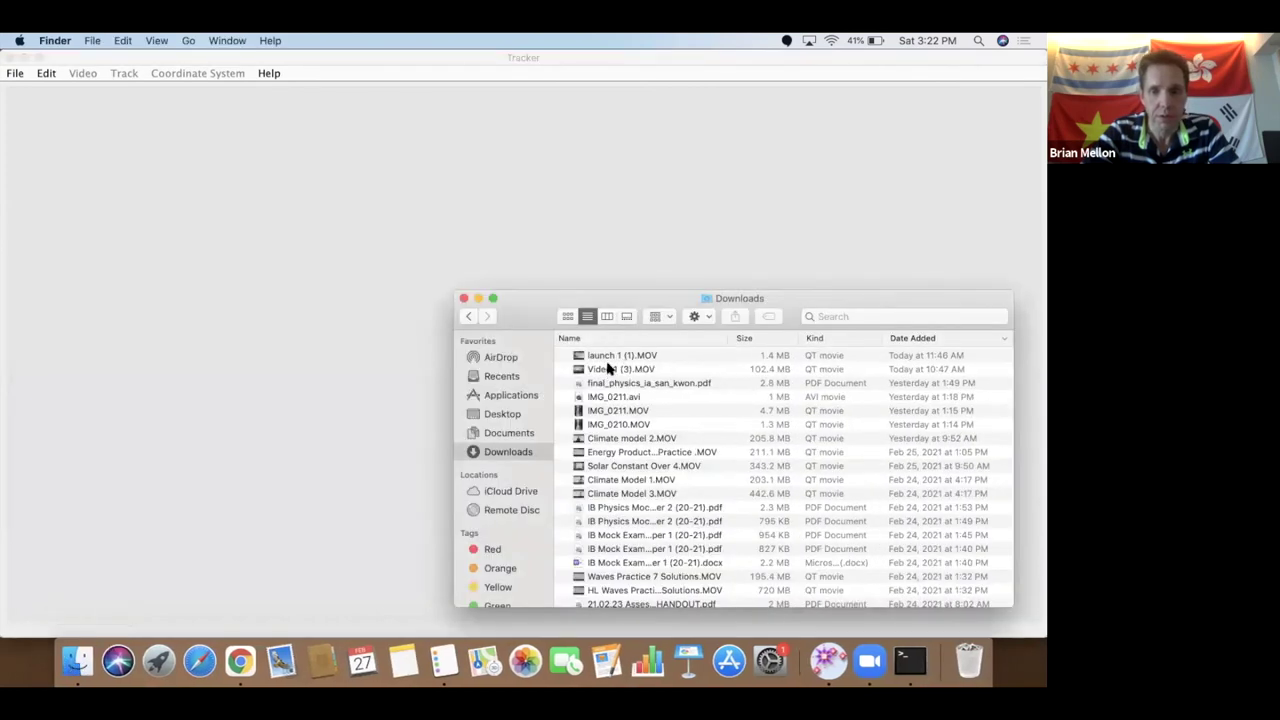
{"action": "left_click_drag", "start_coordinate": [607, 357], "coordinate": [283, 285]}
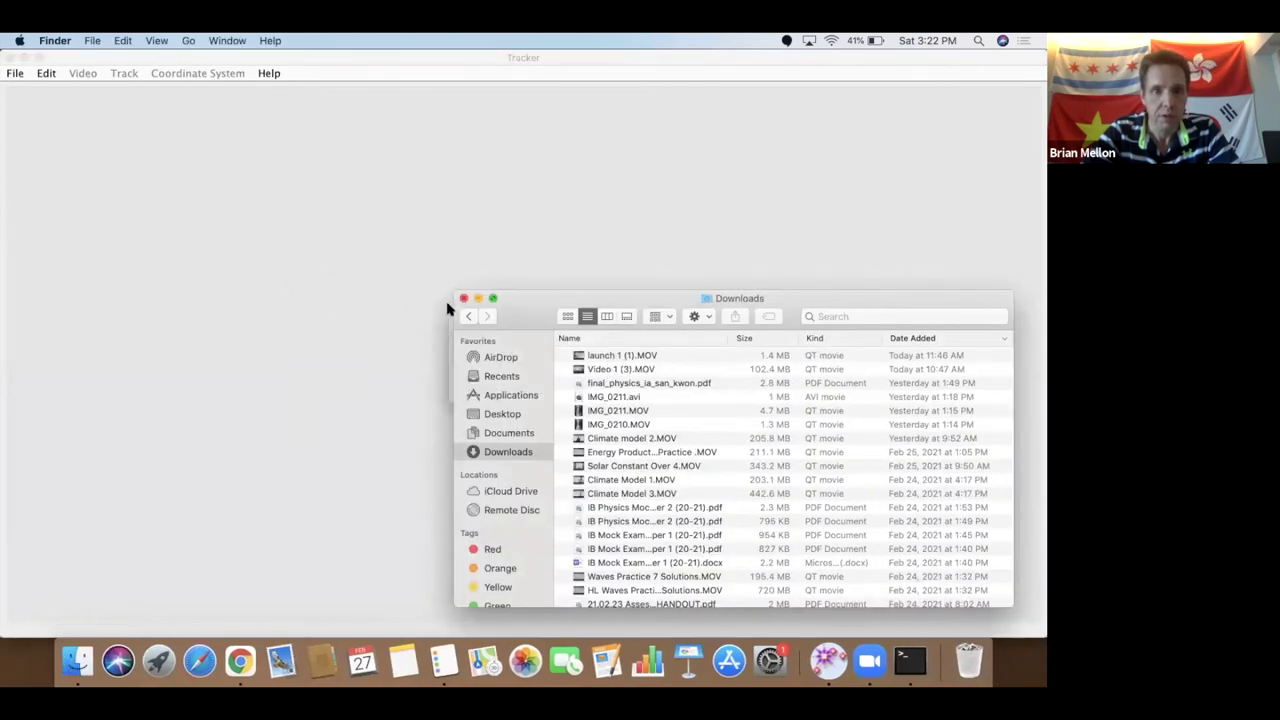
{"action": "left_click_drag", "start_coordinate": [533, 300], "coordinate": [318, 476]}
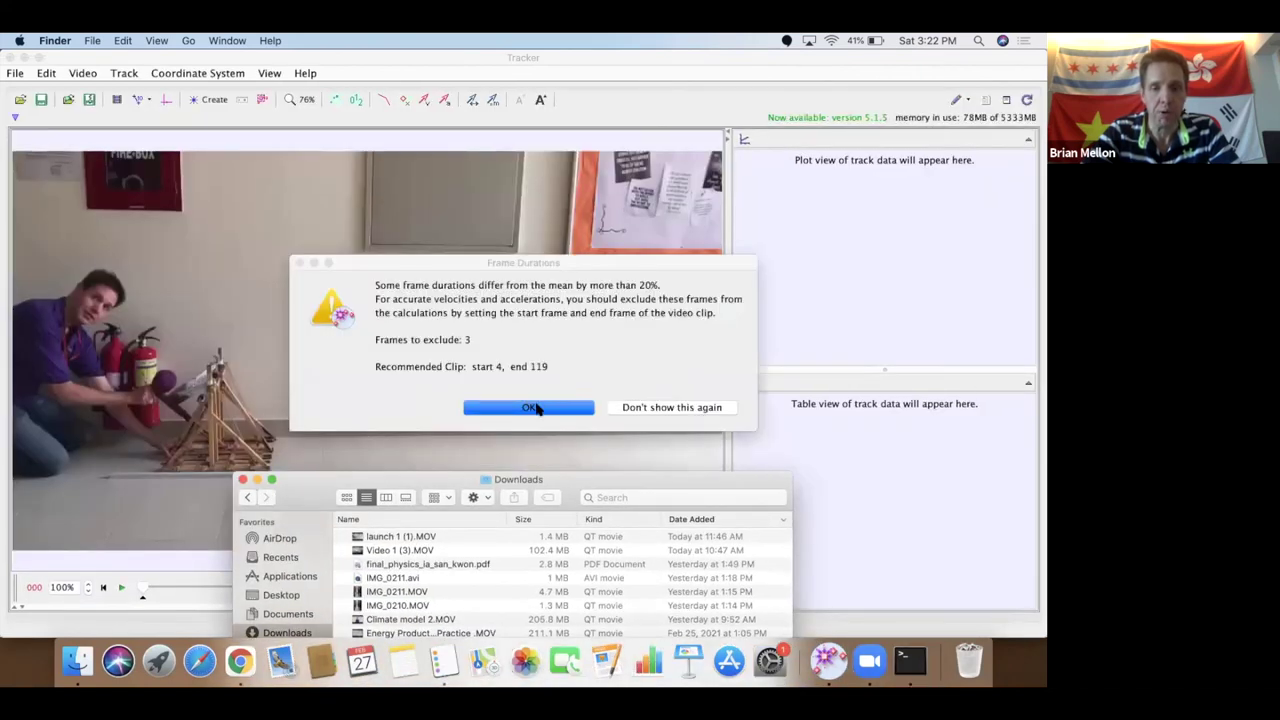
{"action": "left_click", "coordinate": [540, 406]}
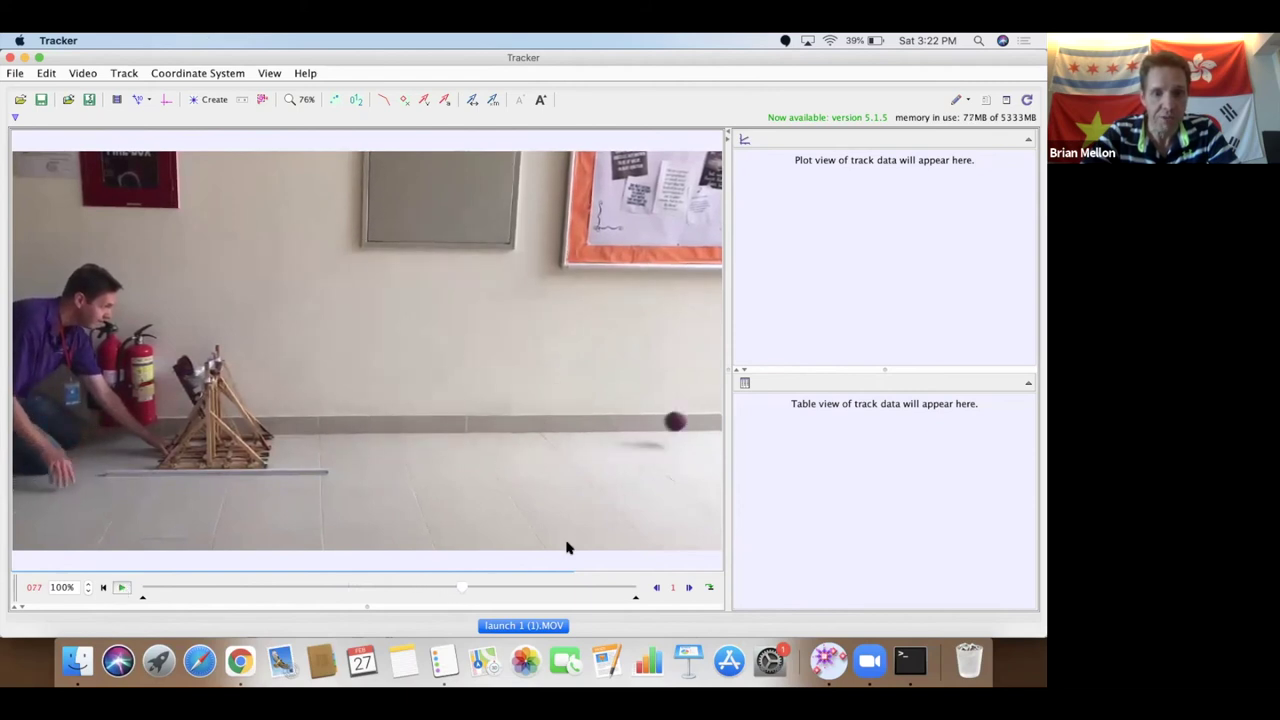
- Play through the launch video and go to frame 62, where the ball has just left the catapult
{"action": "left_click_drag", "start_coordinate": [462, 588], "coordinate": [287, 587]}
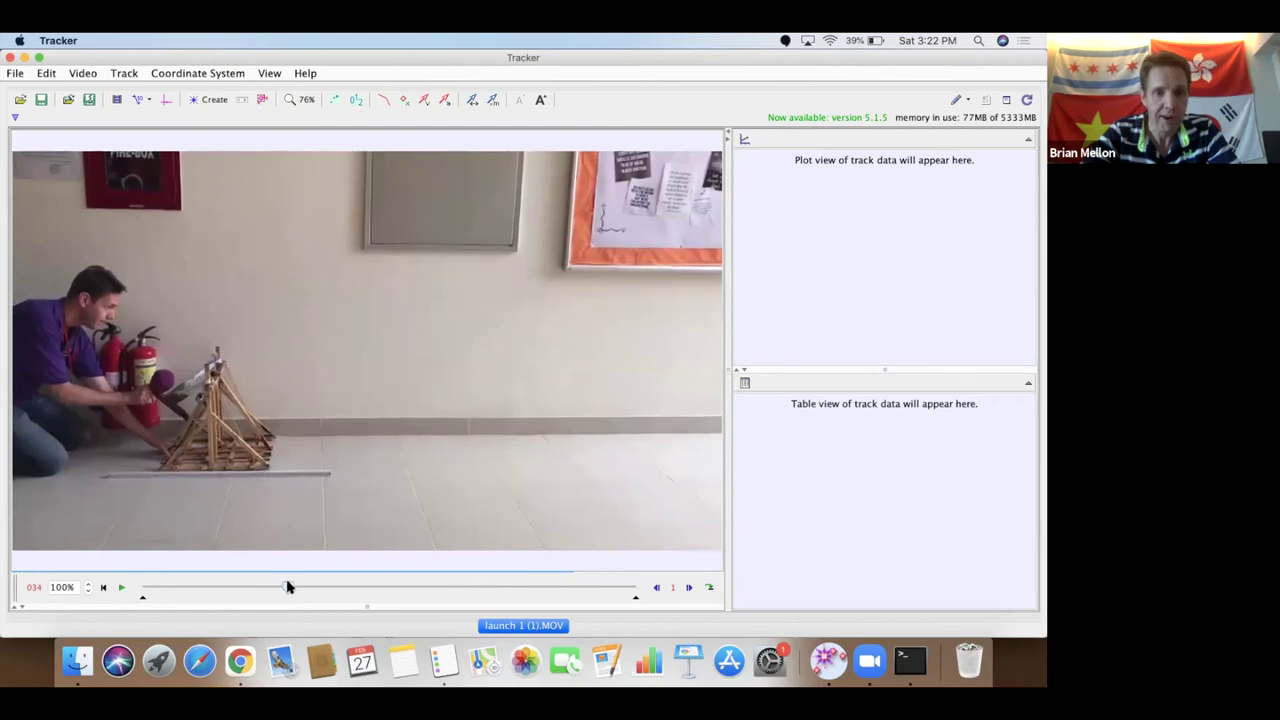
{"action": "left_click", "coordinate": [688, 588]}
{"action": "left_click", "coordinate": [688, 588]}
{"action": "left_click", "coordinate": [688, 588]}
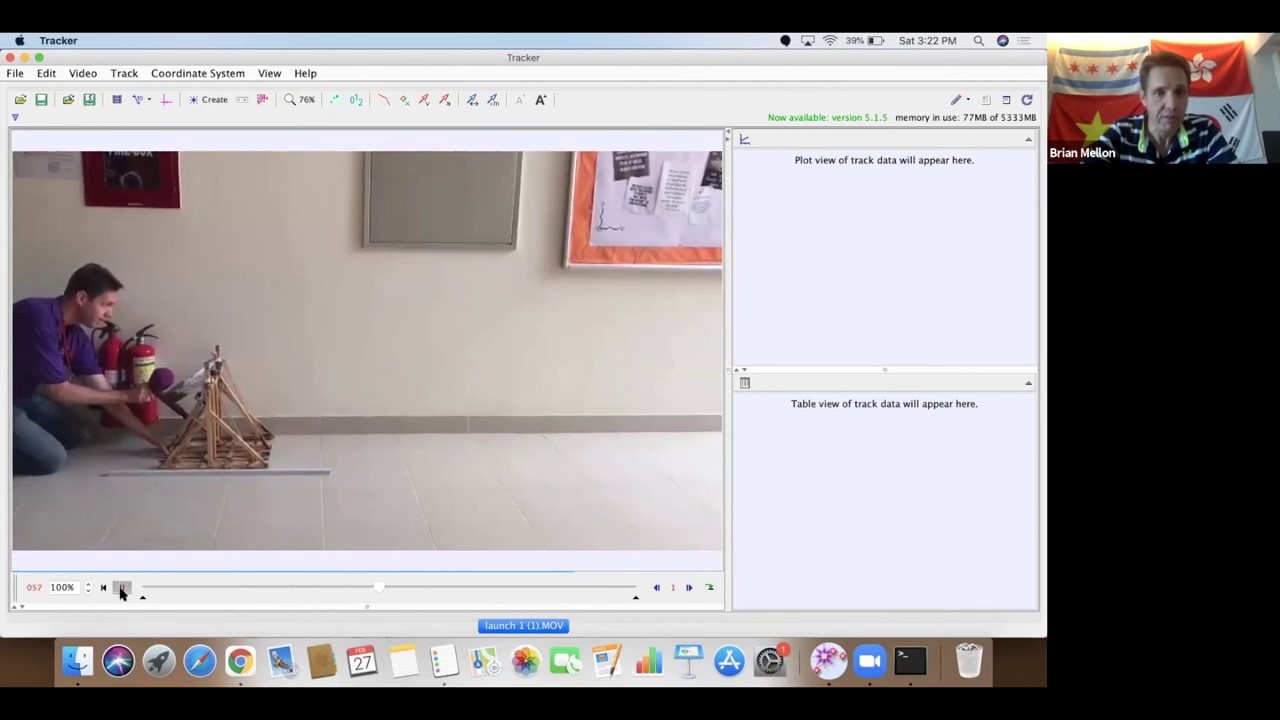
{"action": "left_click", "coordinate": [120, 588]}
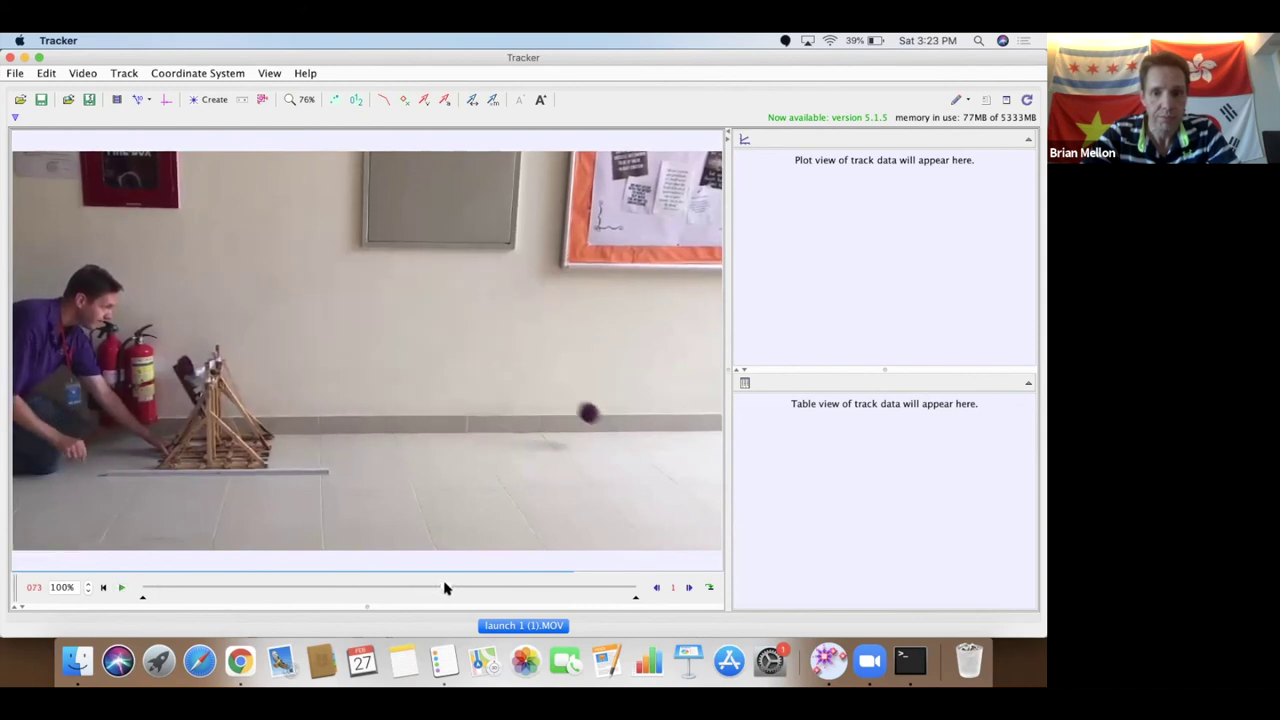
{"action": "left_click", "coordinate": [378, 590]}
{"action": "left_click_drag", "start_coordinate": [376, 590], "coordinate": [391, 590]}
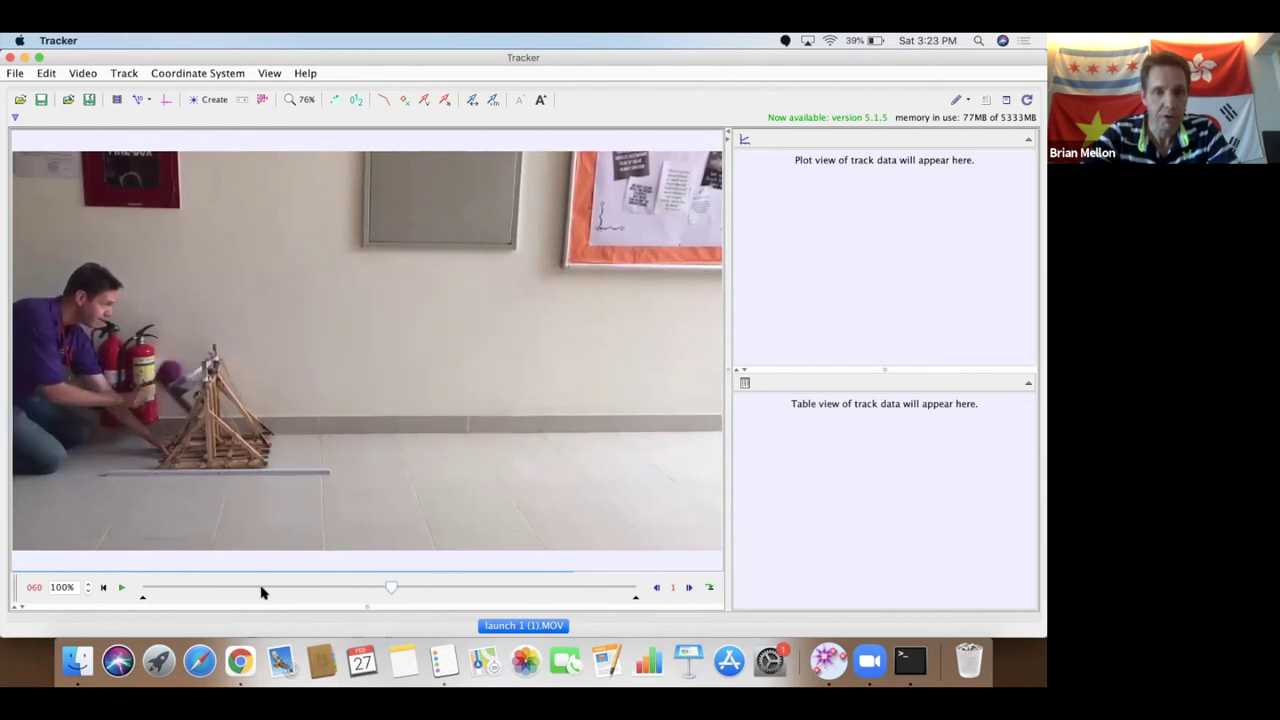
{"action": "left_click", "coordinate": [689, 588]}
{"action": "left_click", "coordinate": [689, 588]}
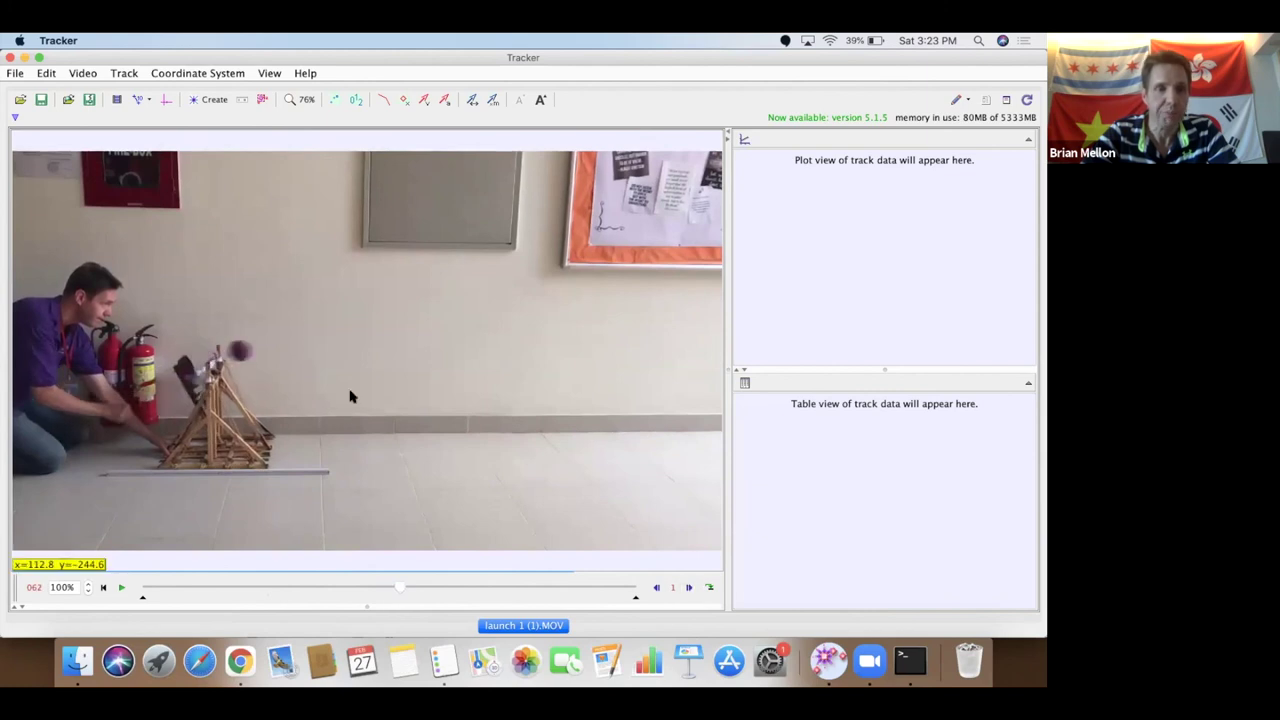
- Create a center of mass track for the launch video
{"action": "left_click", "coordinate": [123, 73]}
{"action": "mouse_move", "coordinate": [133, 92]}
{"action": "left_click", "coordinate": [236, 105]}
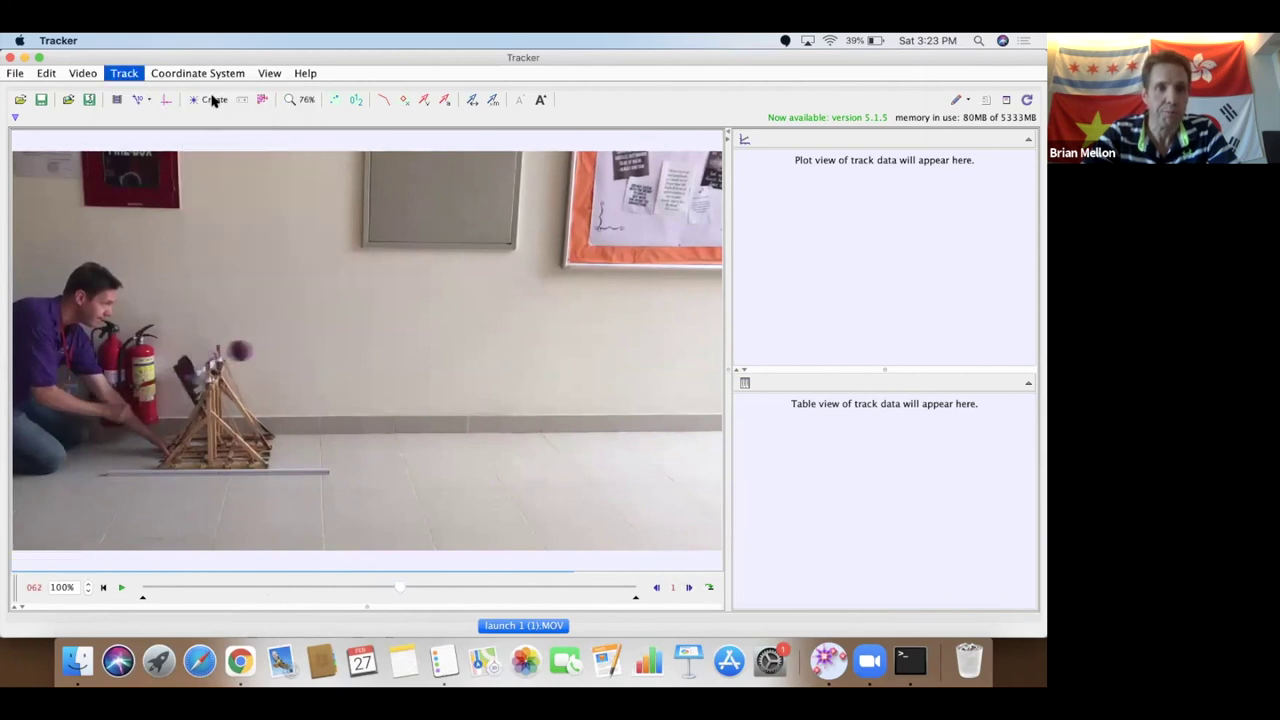
{"action": "left_click", "coordinate": [156, 187]}
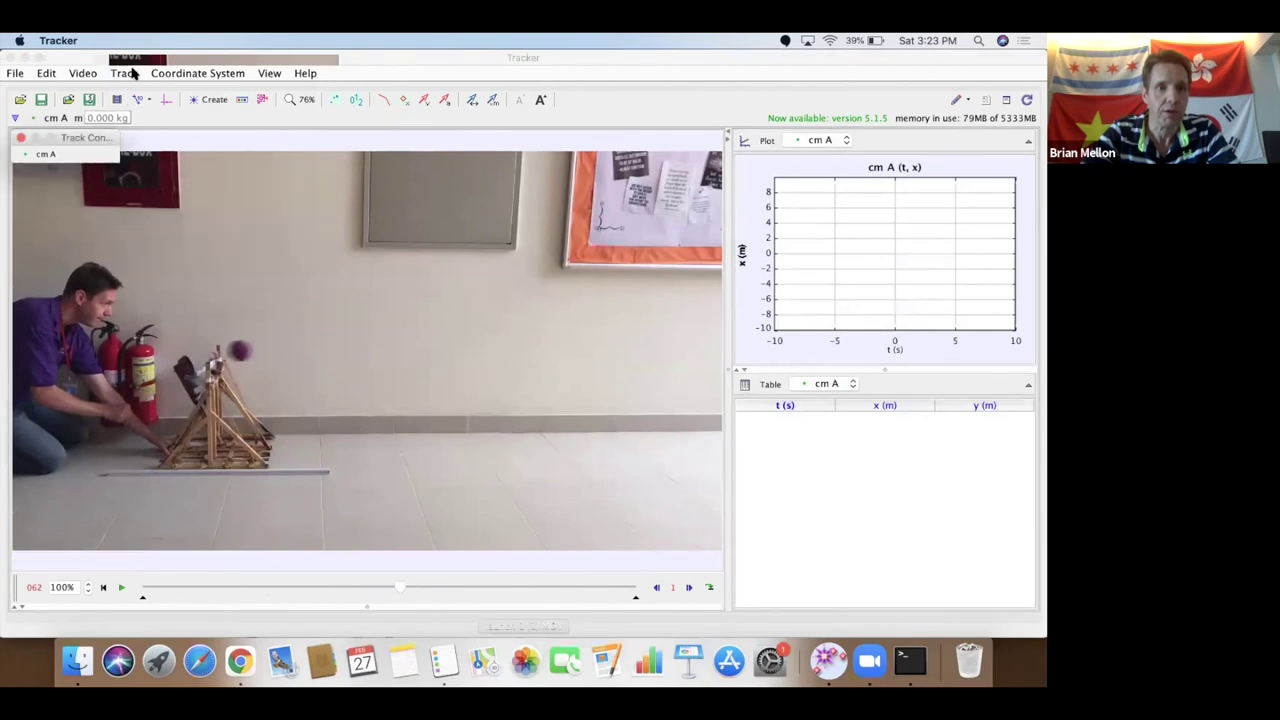
- Create a point mass track without adding it to center of mass cm A
{"action": "left_click", "coordinate": [130, 74]}
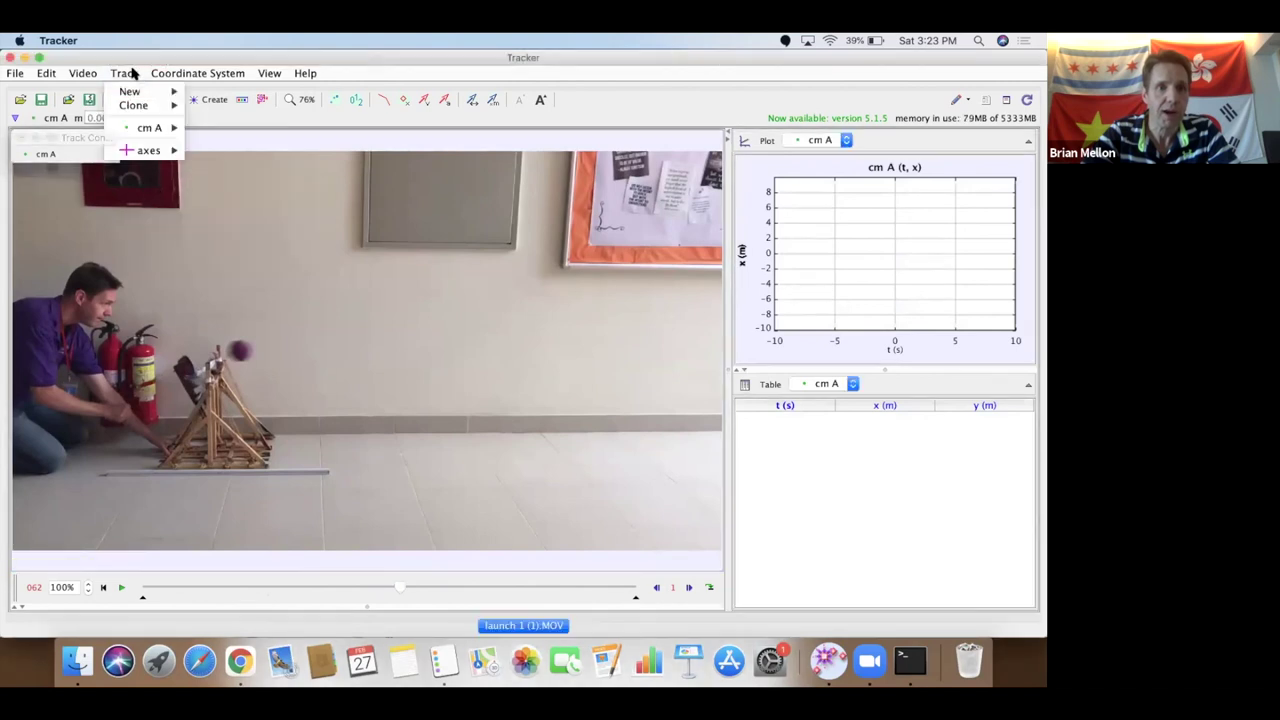
{"action": "left_click", "coordinate": [204, 94]}
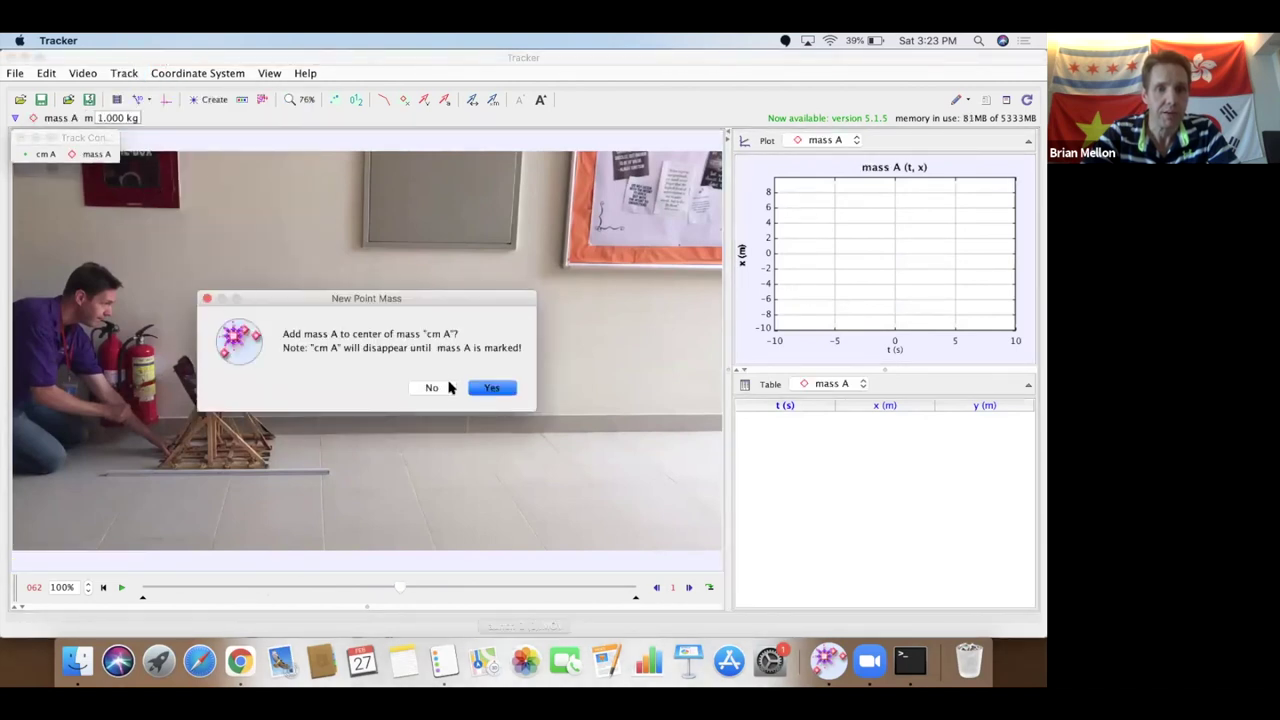
{"action": "left_click", "coordinate": [445, 388]}
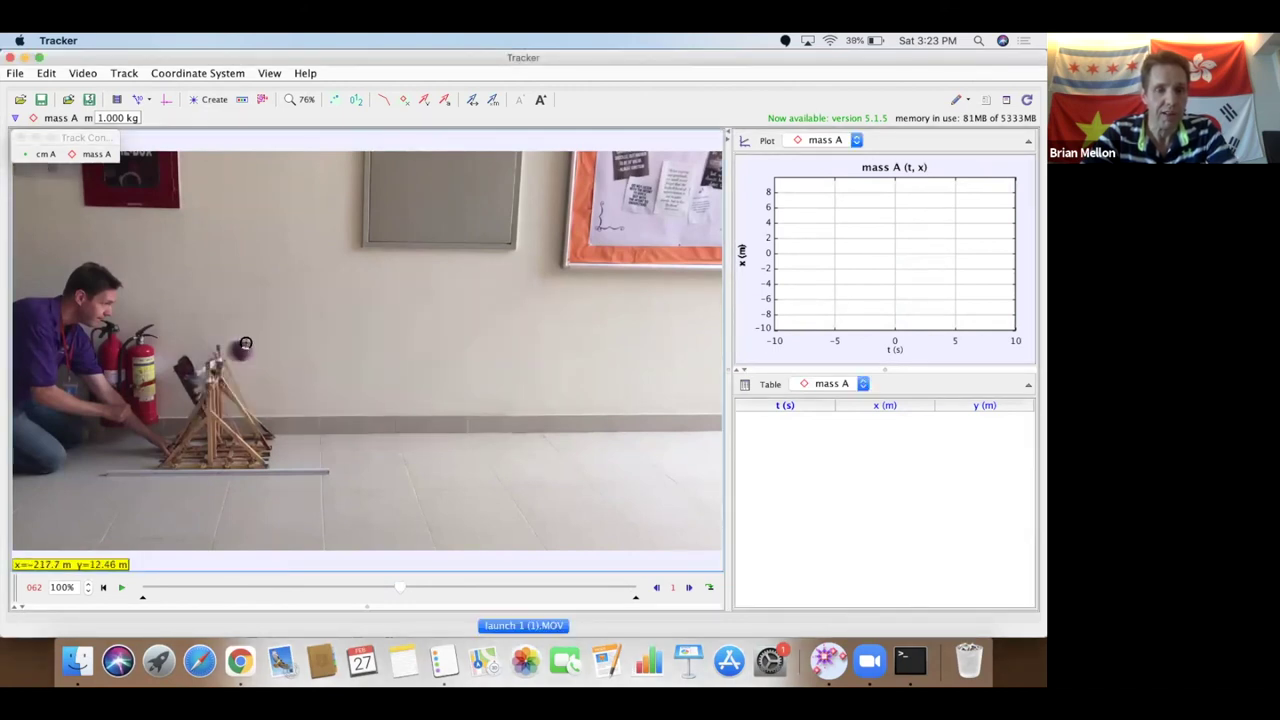
- Set an autotracker key frame for mass A on the ball at frame 62 and narrow its search area
{"action": "left_click", "coordinate": [244, 341], "text": "ctrl+shift"}
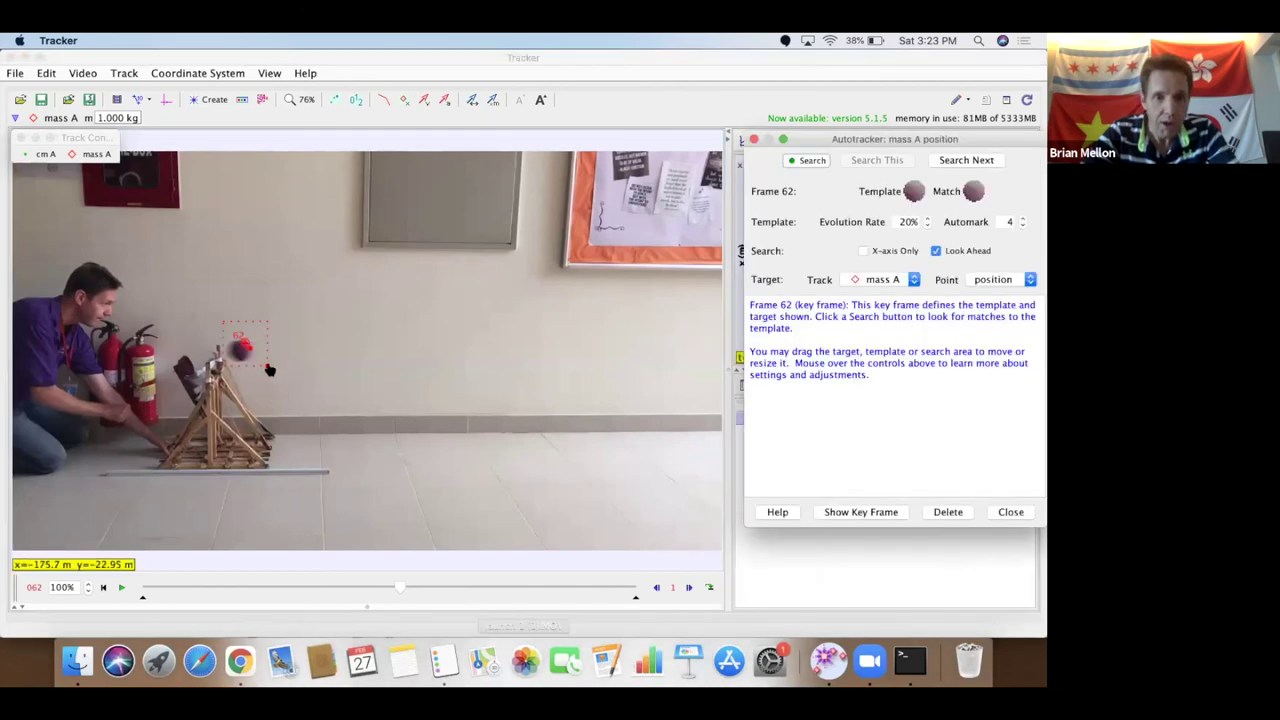
{"action": "mouse_move", "coordinate": [268, 366]}
{"action": "left_mouse_down"}
{"action": "mouse_move", "coordinate": [366, 420]}
{"action": "mouse_move", "coordinate": [258, 368]}
{"action": "left_mouse_up"}
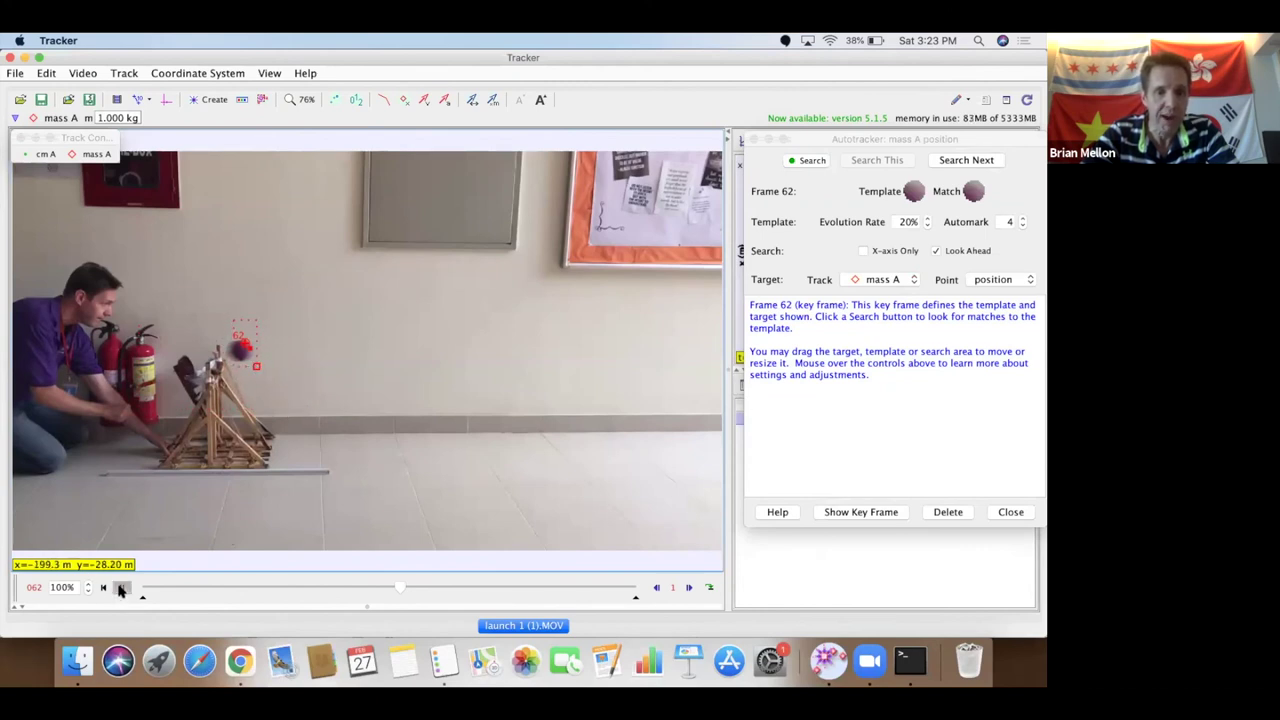
- Play the ball's flight, rewind to frame 47 and replay the launch up to frame 64
{"action": "left_click", "coordinate": [120, 588]}
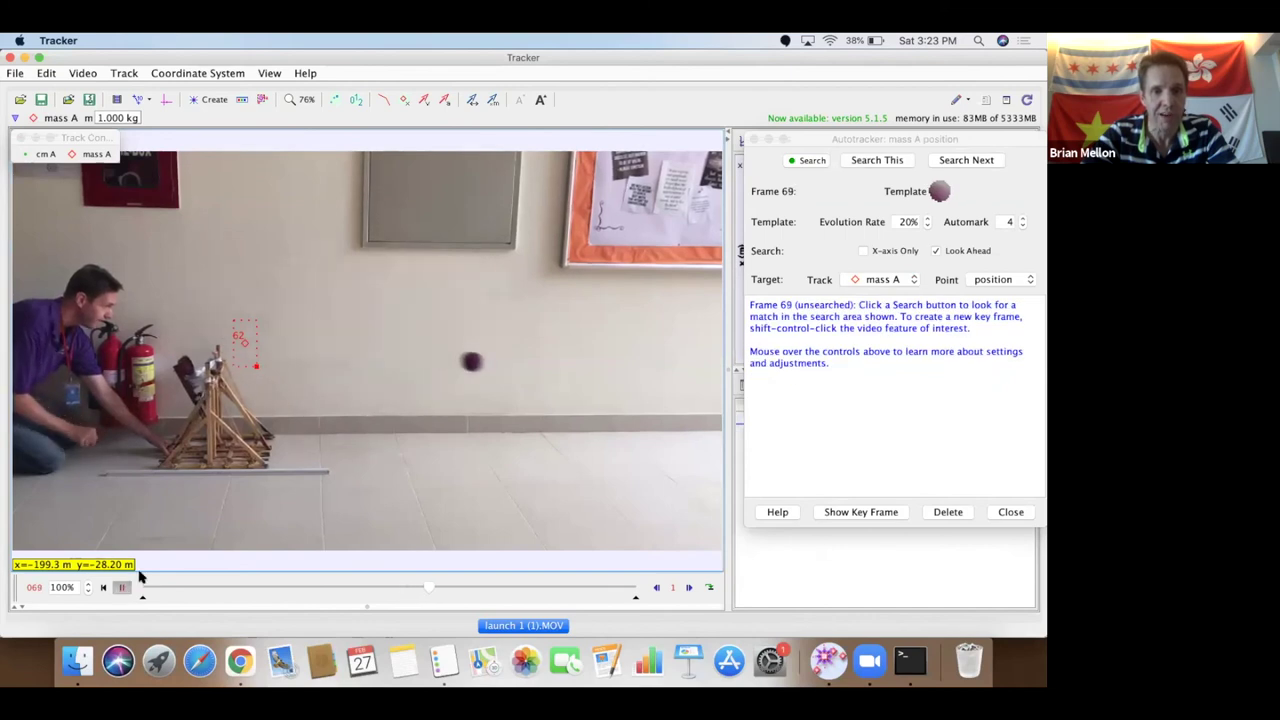
{"action": "left_click", "coordinate": [122, 590]}
{"action": "left_click_drag", "start_coordinate": [460, 588], "coordinate": [320, 585]}
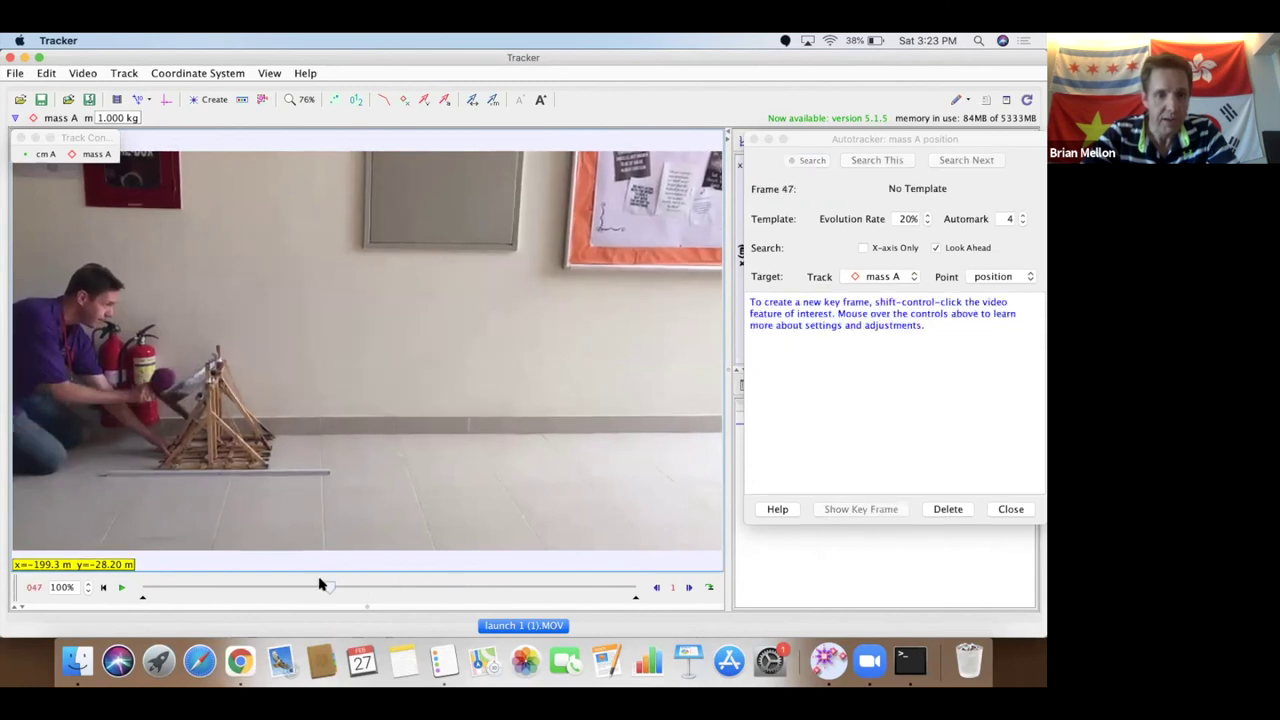
{"action": "left_click", "coordinate": [122, 588]}
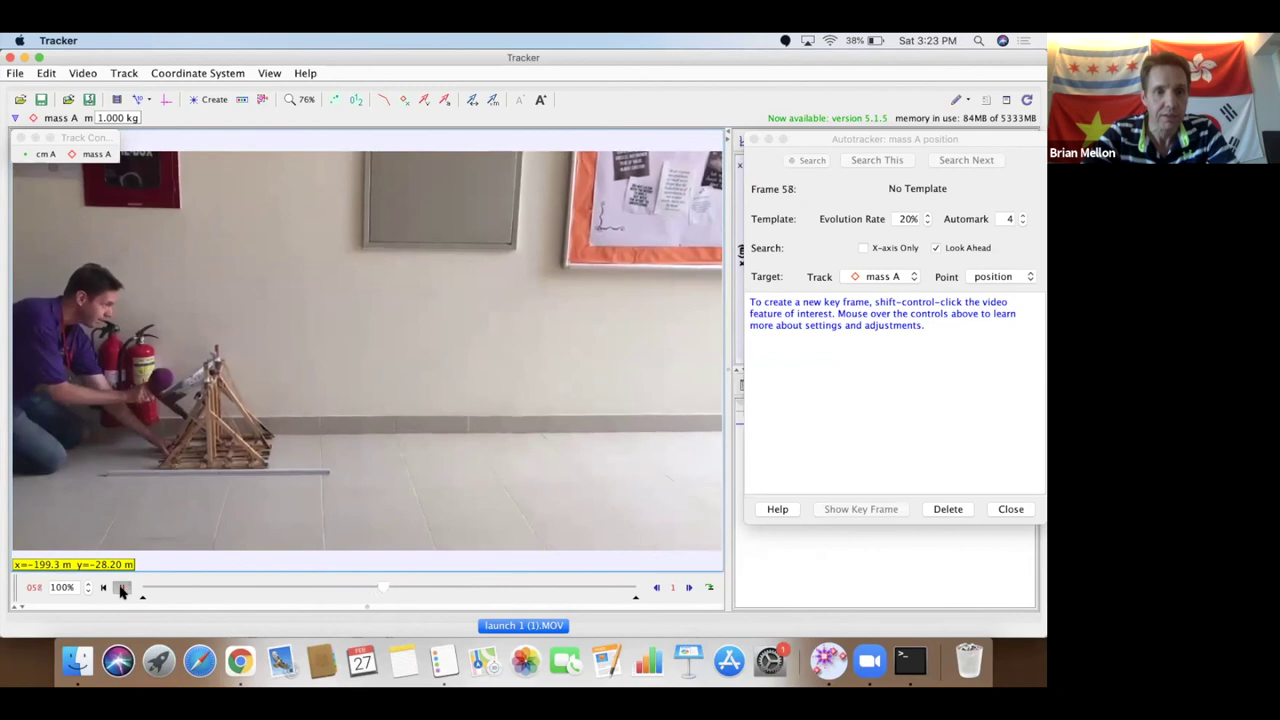
{"action": "left_click", "coordinate": [123, 588]}
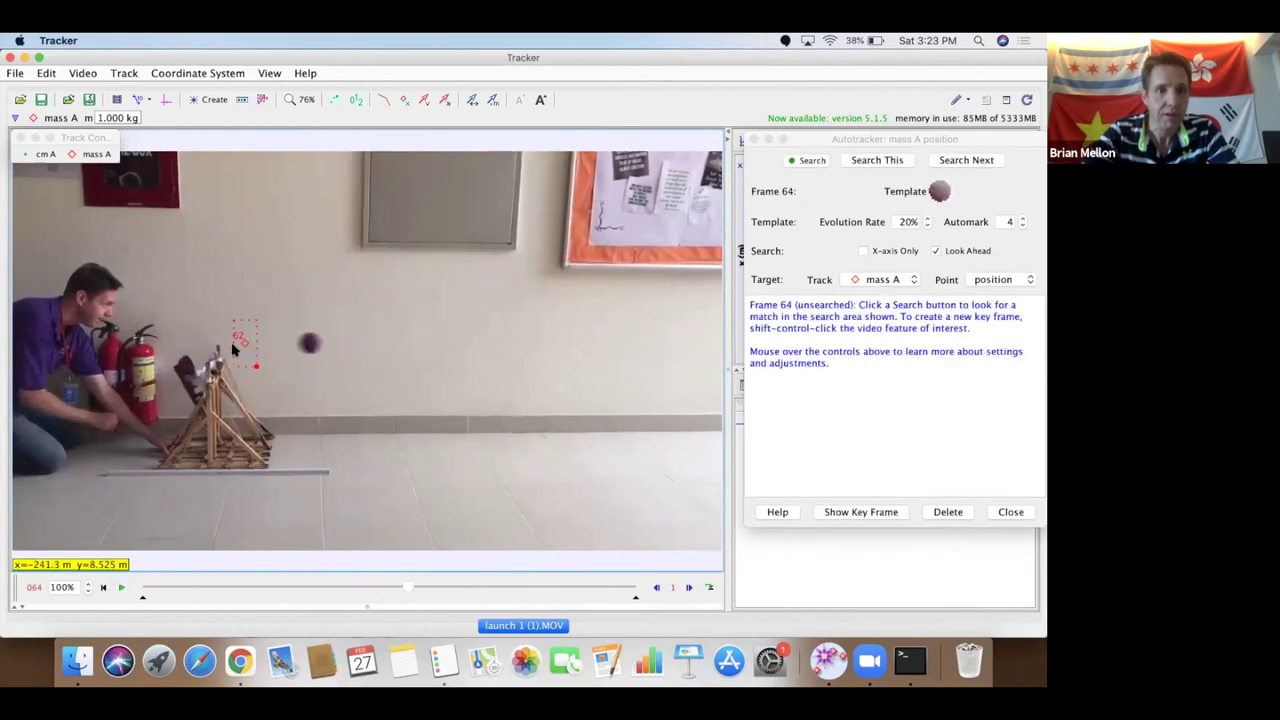
- Delete mass A and create a new point mass track that is not added to center of mass cm A
{"action": "left_click", "coordinate": [94, 154]}
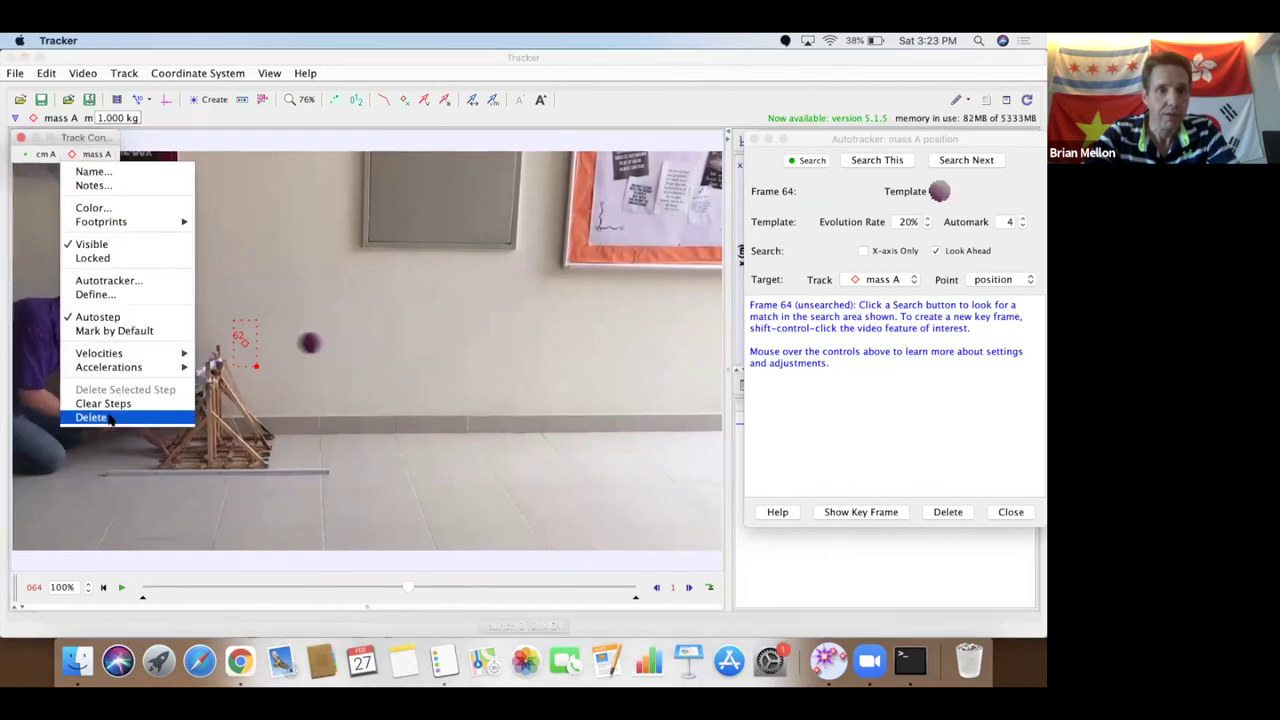
{"action": "left_click", "coordinate": [92, 417]}
{"action": "left_click", "coordinate": [120, 73]}
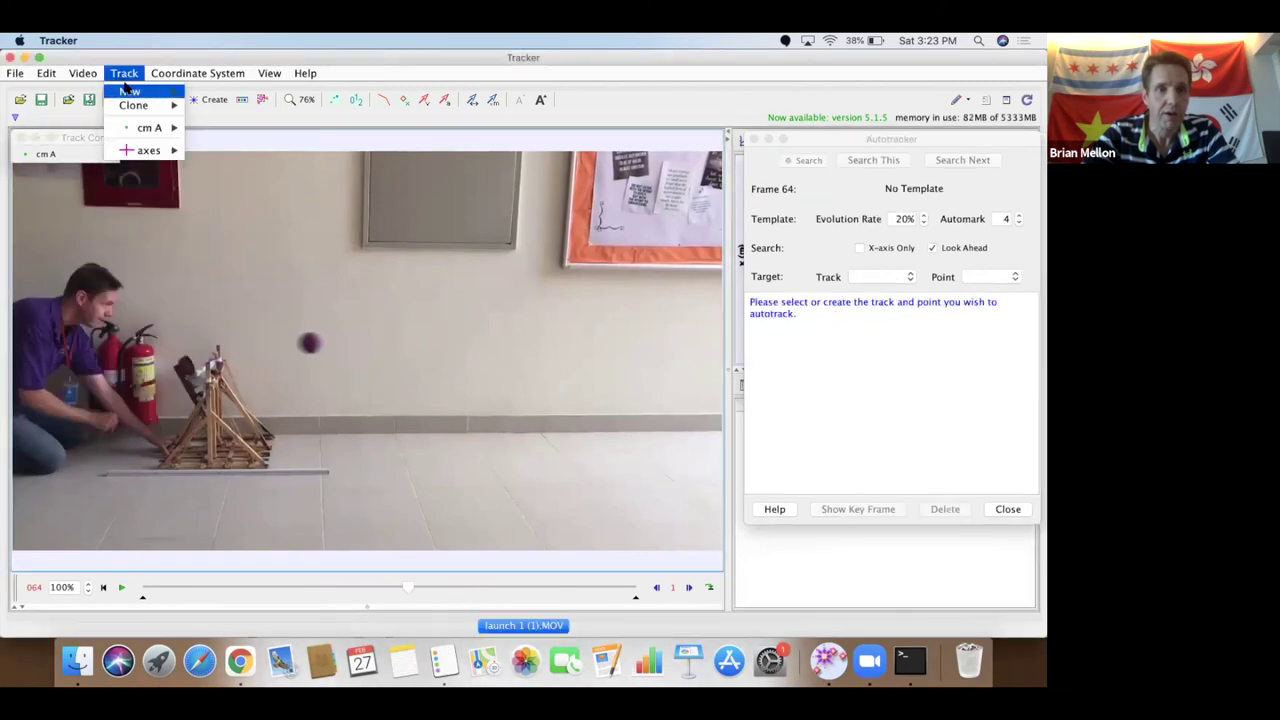
{"action": "mouse_move", "coordinate": [128, 90]}
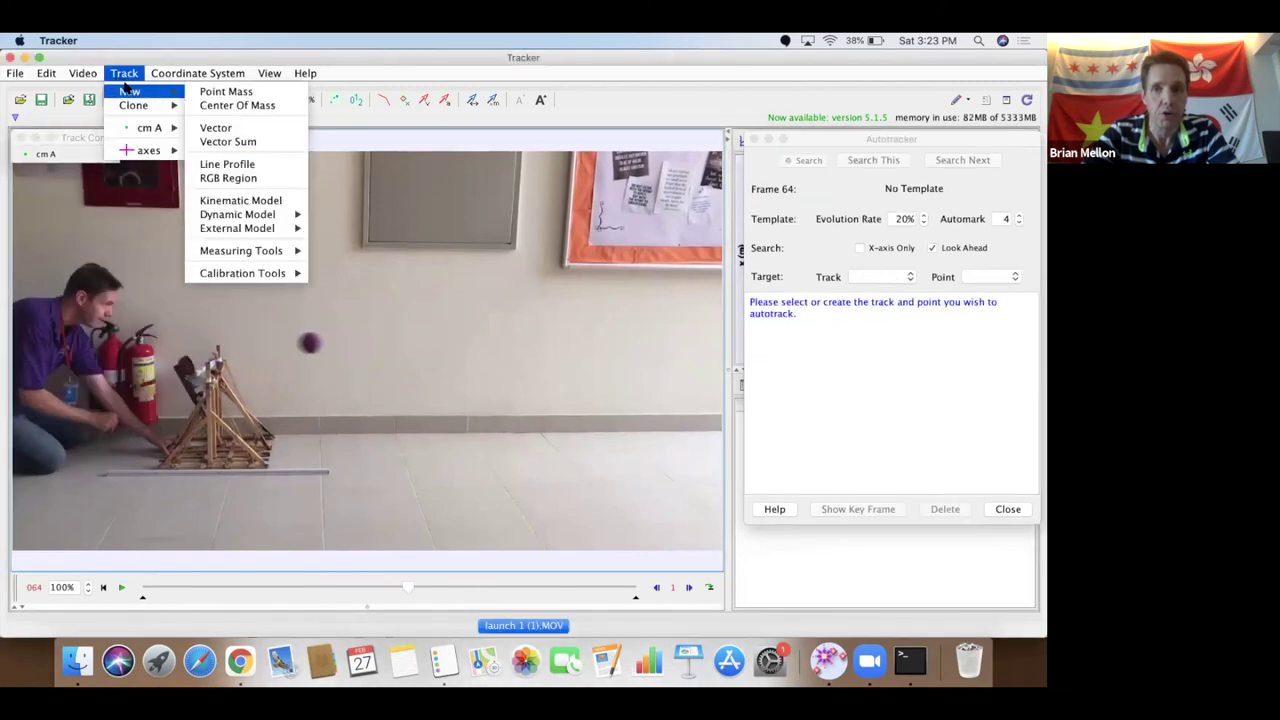
{"action": "left_click", "coordinate": [215, 91]}
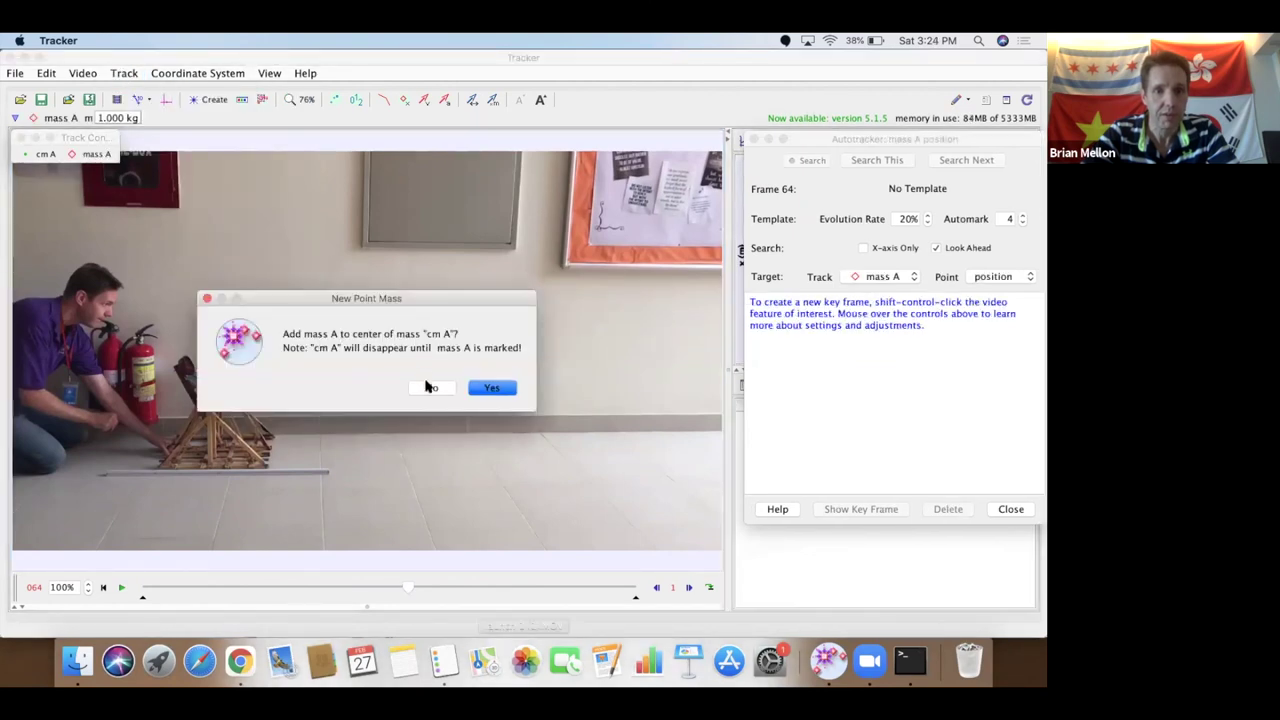
{"action": "left_click", "coordinate": [428, 388]}
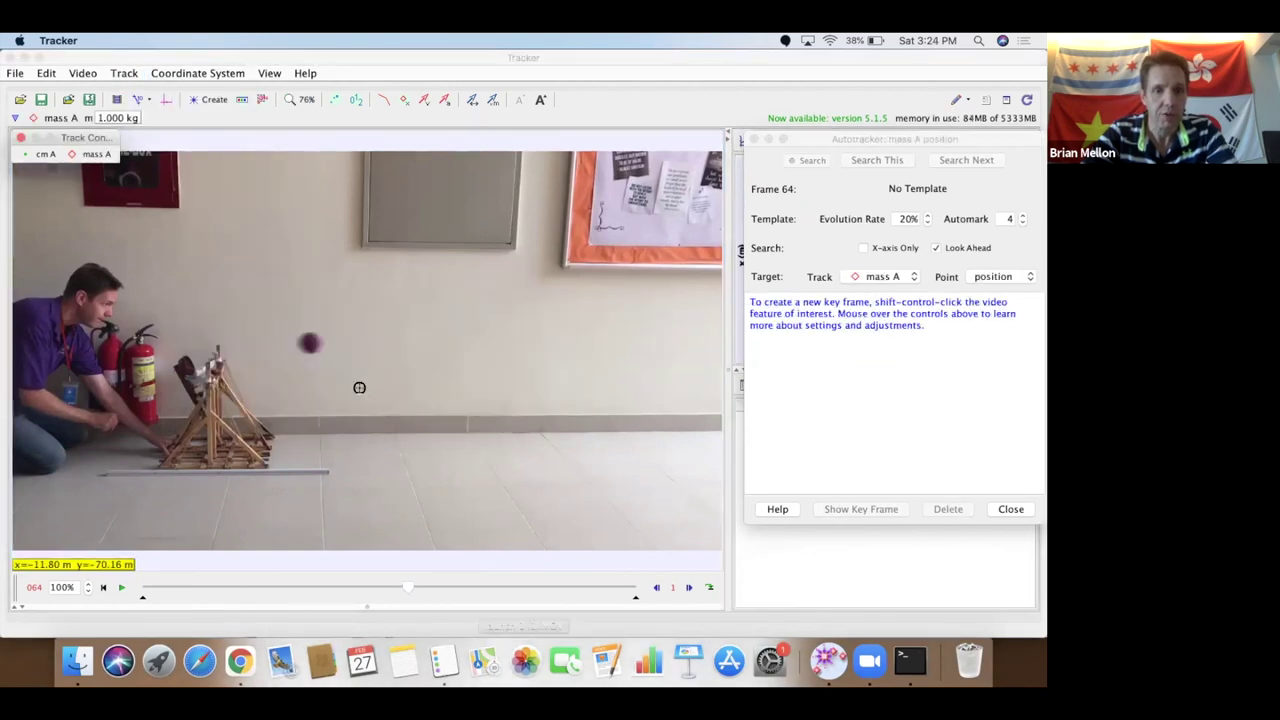
- Set a key frame for mass A on the ball at frame 64, enlarge its search area and autotrack the ball's flight
{"action": "left_click", "coordinate": [311, 340], "text": "ctrl+shift"}
{"action": "left_click_drag", "start_coordinate": [337, 364], "coordinate": [372, 391]}
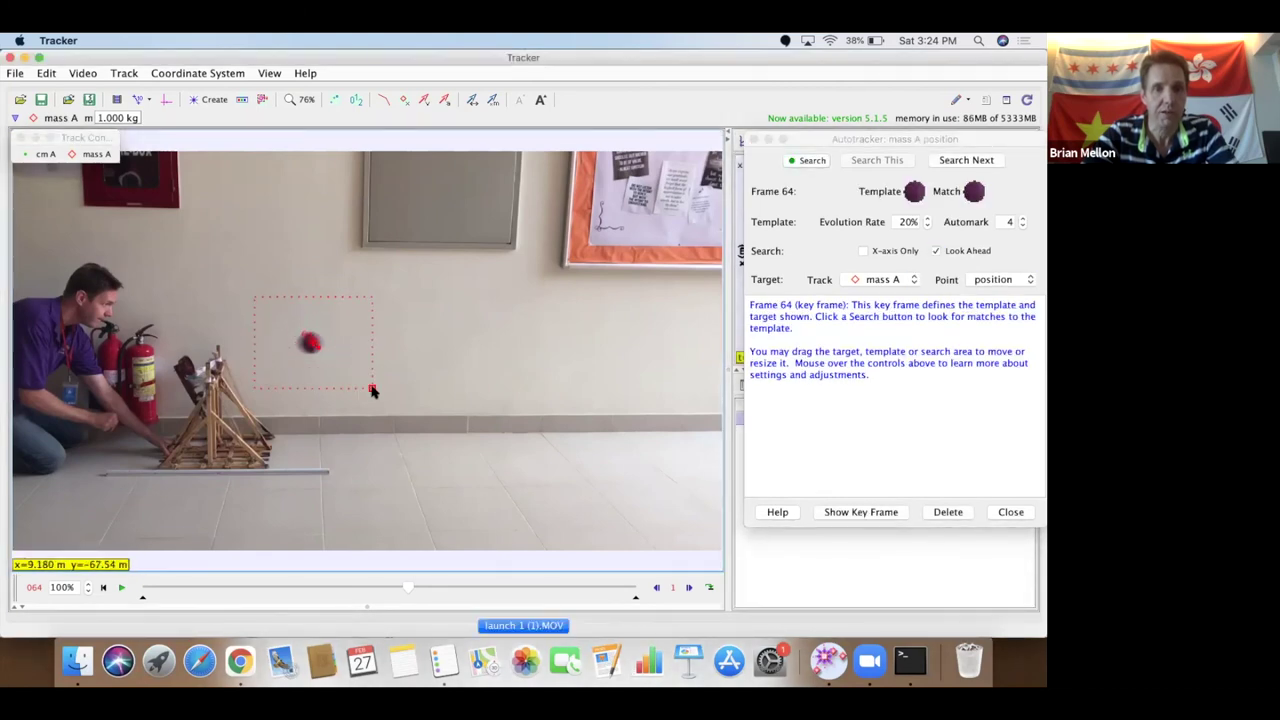
{"action": "left_click", "coordinate": [806, 161]}
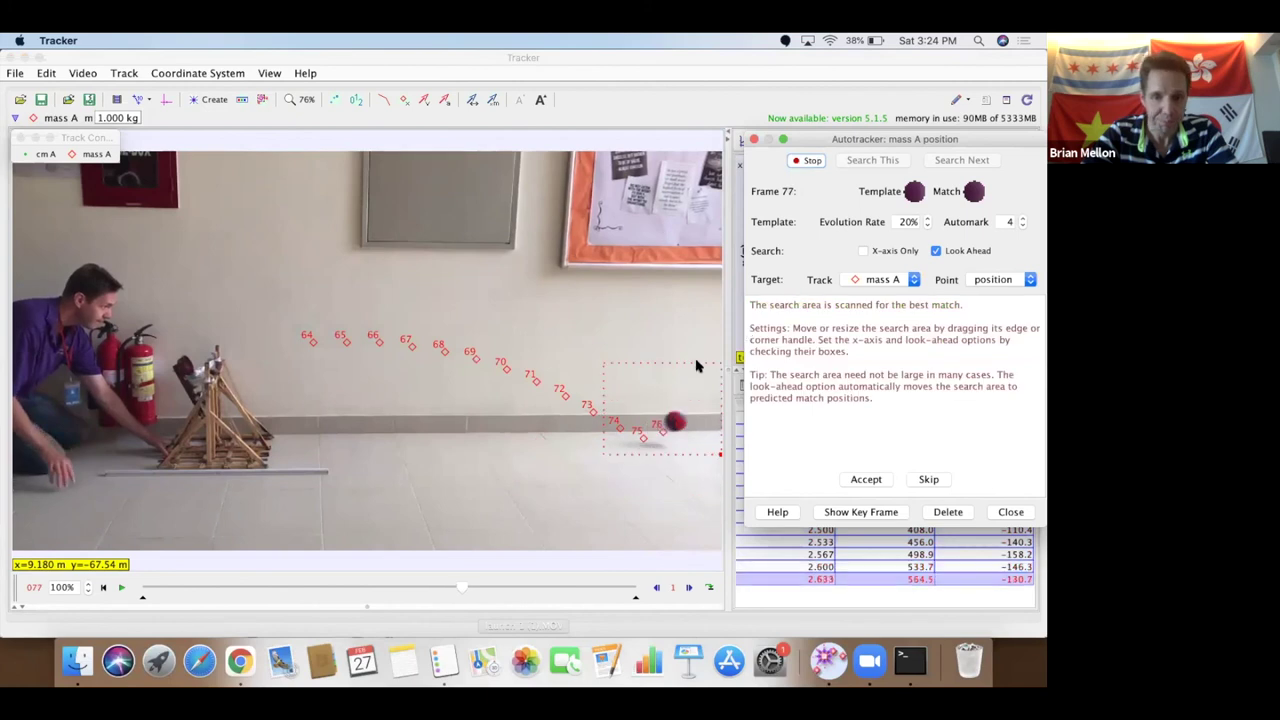
{"action": "left_click", "coordinate": [753, 140]}
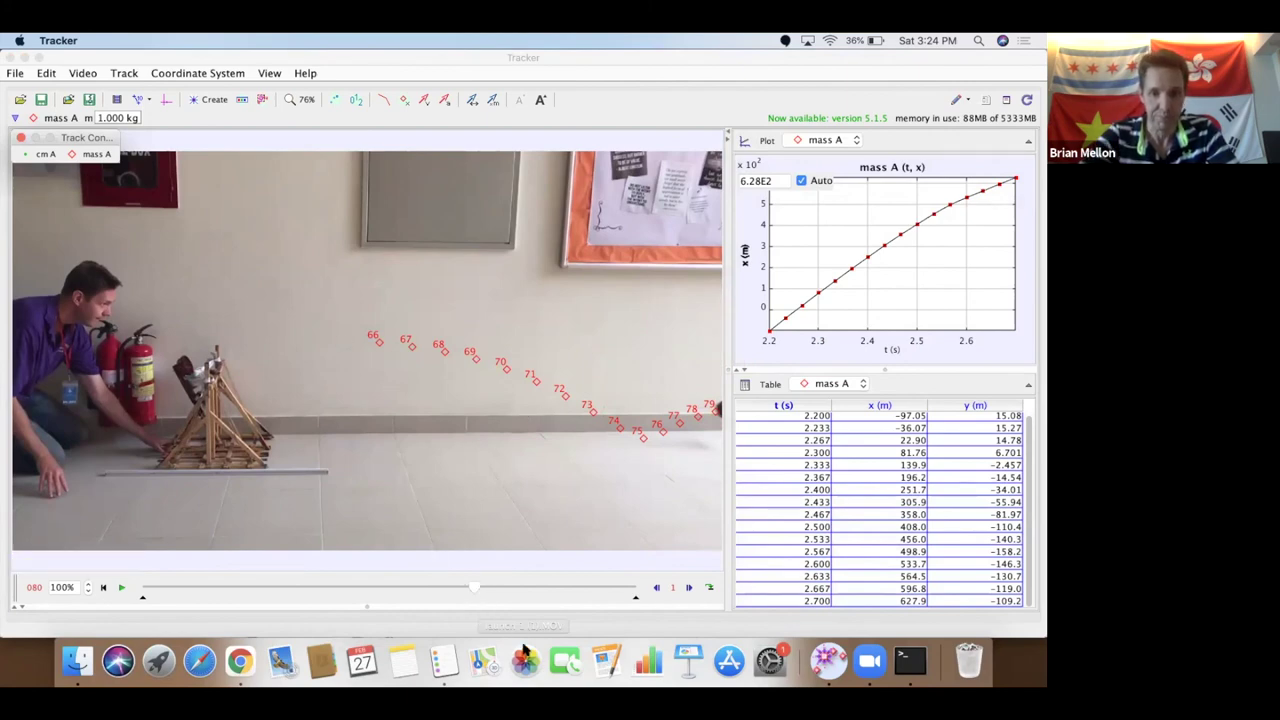
- Switch to the Tracker - VTC 2021 slides in Chrome and present the slides from Graphical Analysis through Tips for Making Videos
{"action": "left_click", "coordinate": [240, 660]}
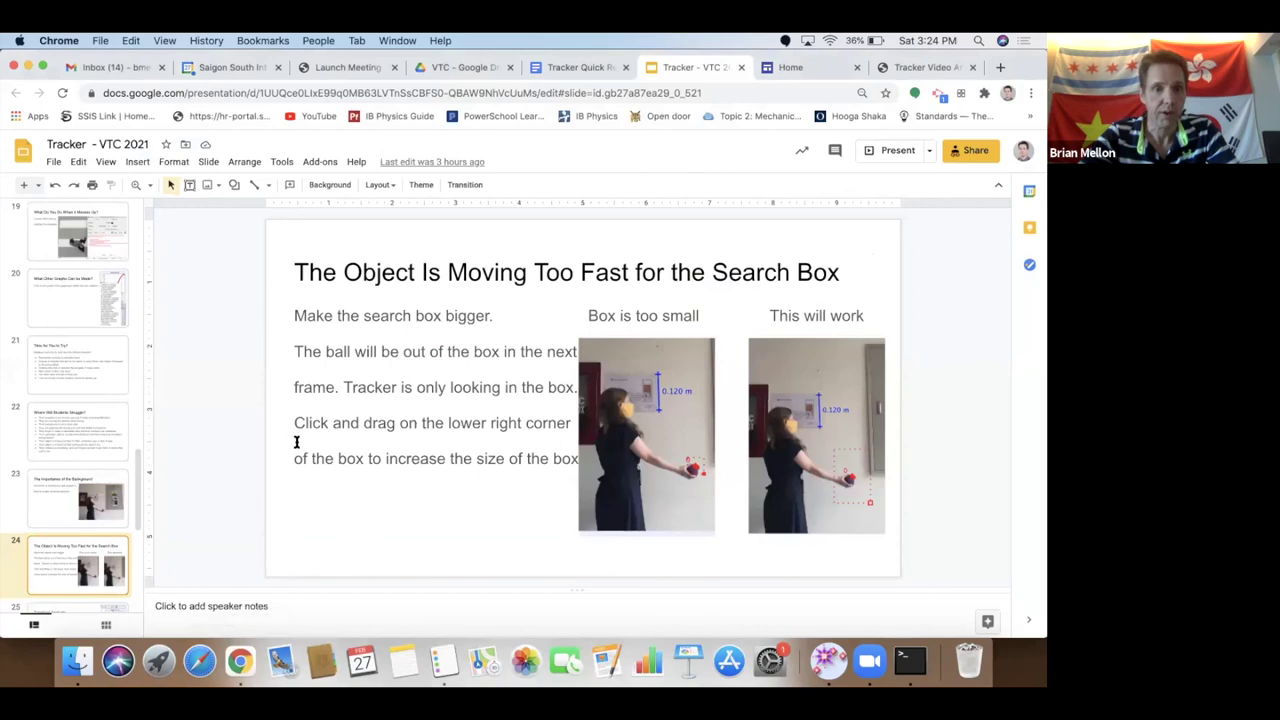
{"action": "left_click", "coordinate": [885, 155]}
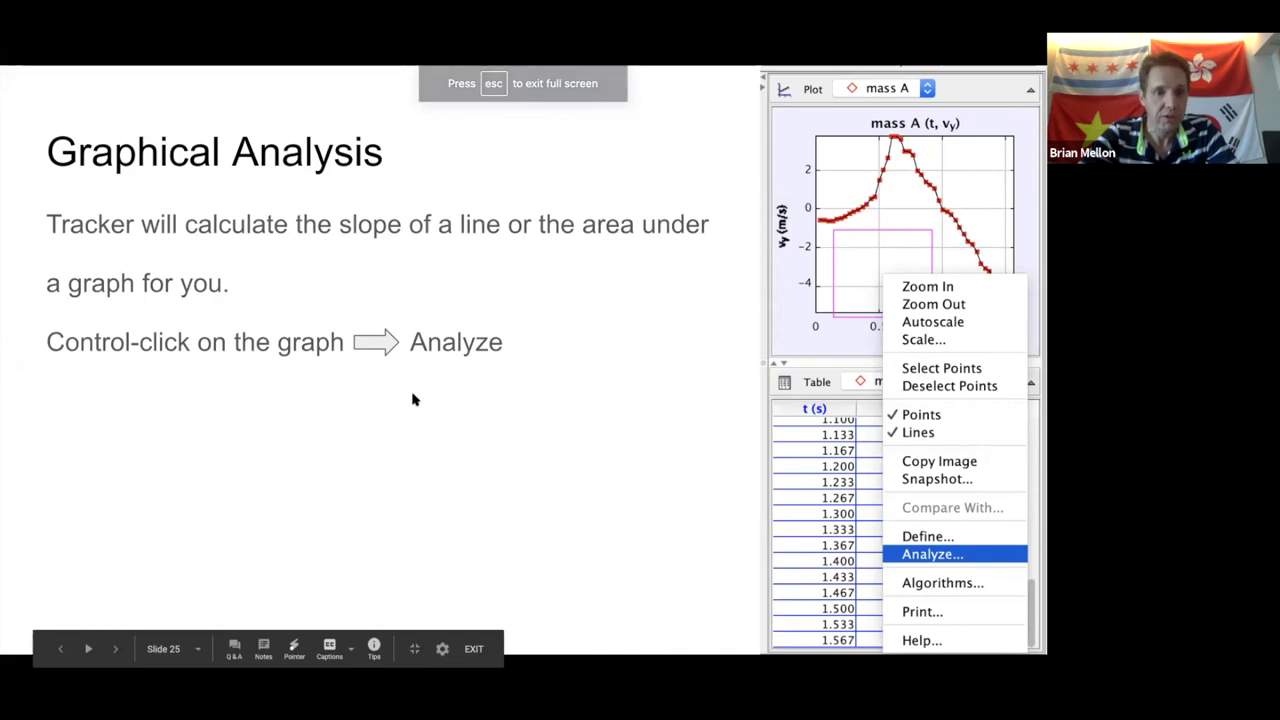
{"action": "key", "text": "Right"}
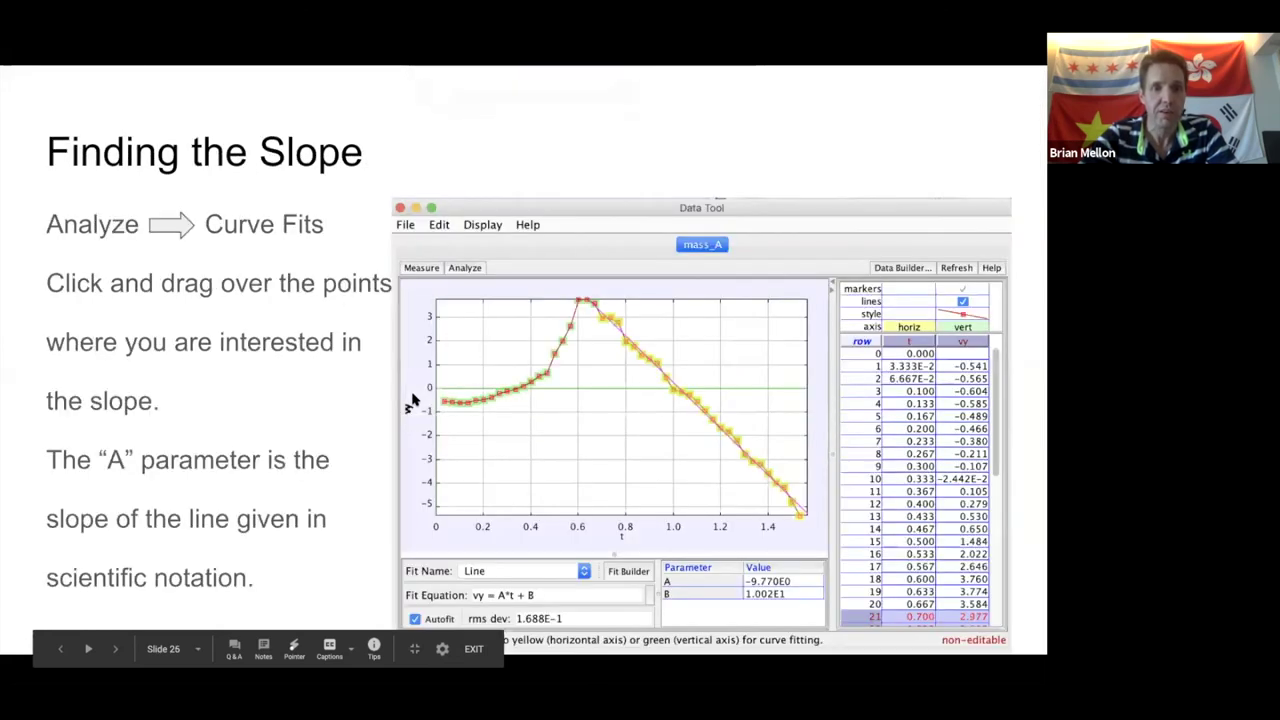
{"action": "key", "text": "Right"}
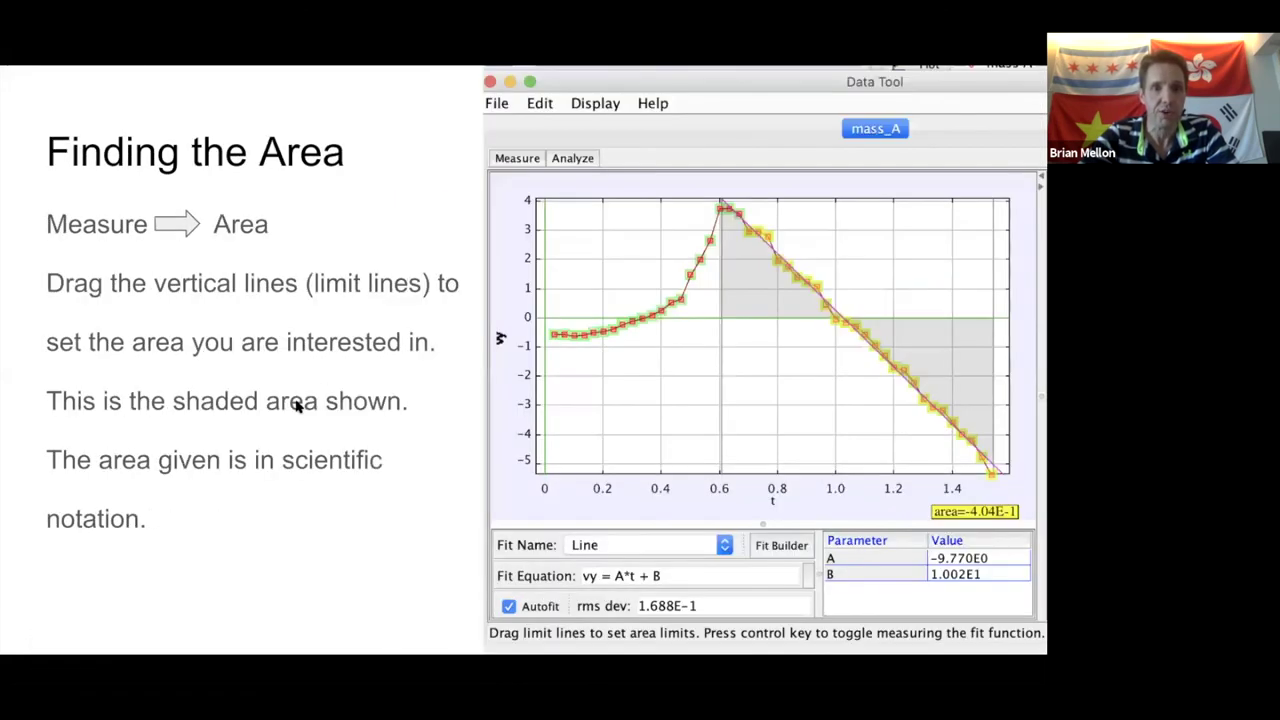
{"action": "key", "text": "Right"}
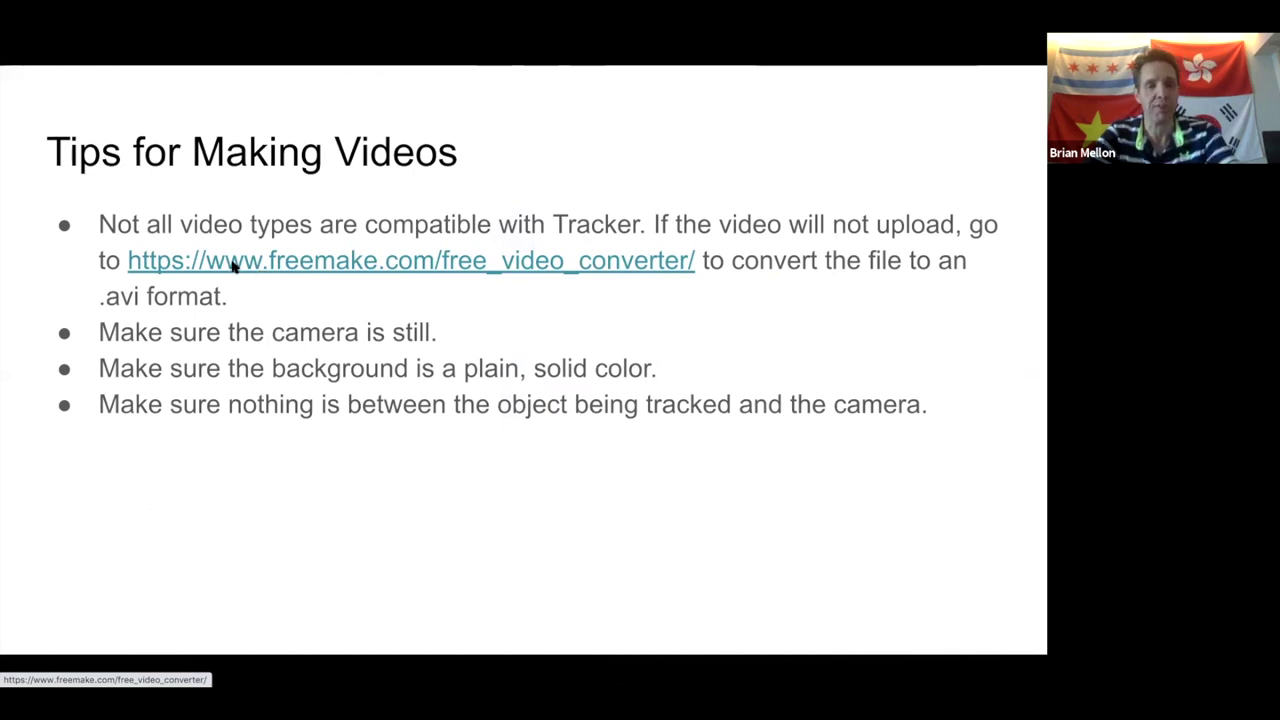
{"action": "key", "text": "Escape"}
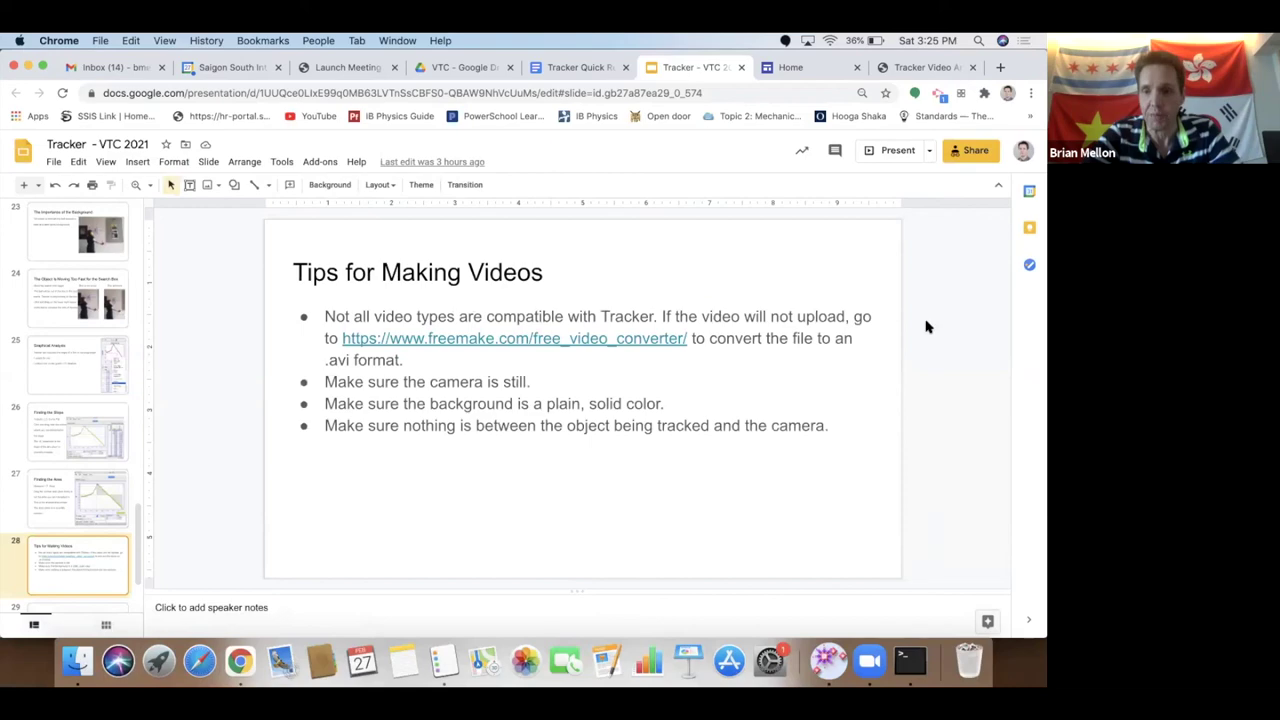
- Switch to Tracker and try to open IMG_0211.MOV from the Downloads folder in it
{"action": "left_click", "coordinate": [830, 662]}
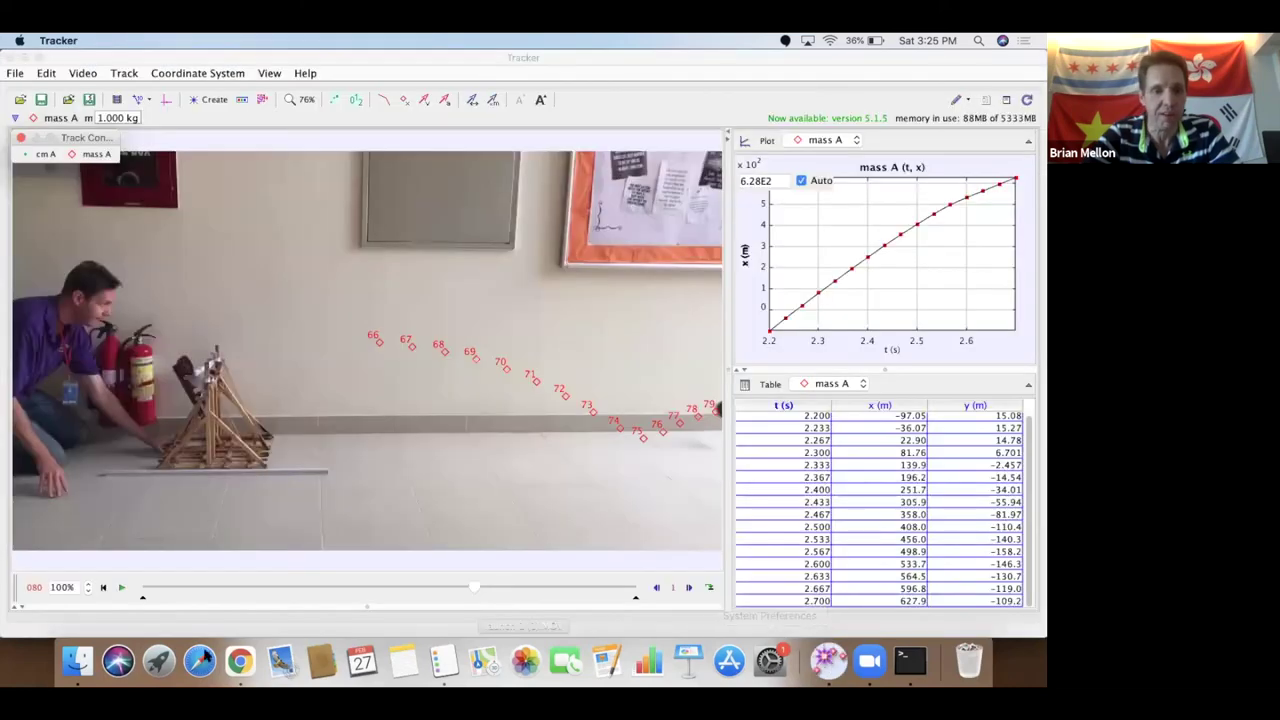
{"action": "left_click", "coordinate": [75, 662]}
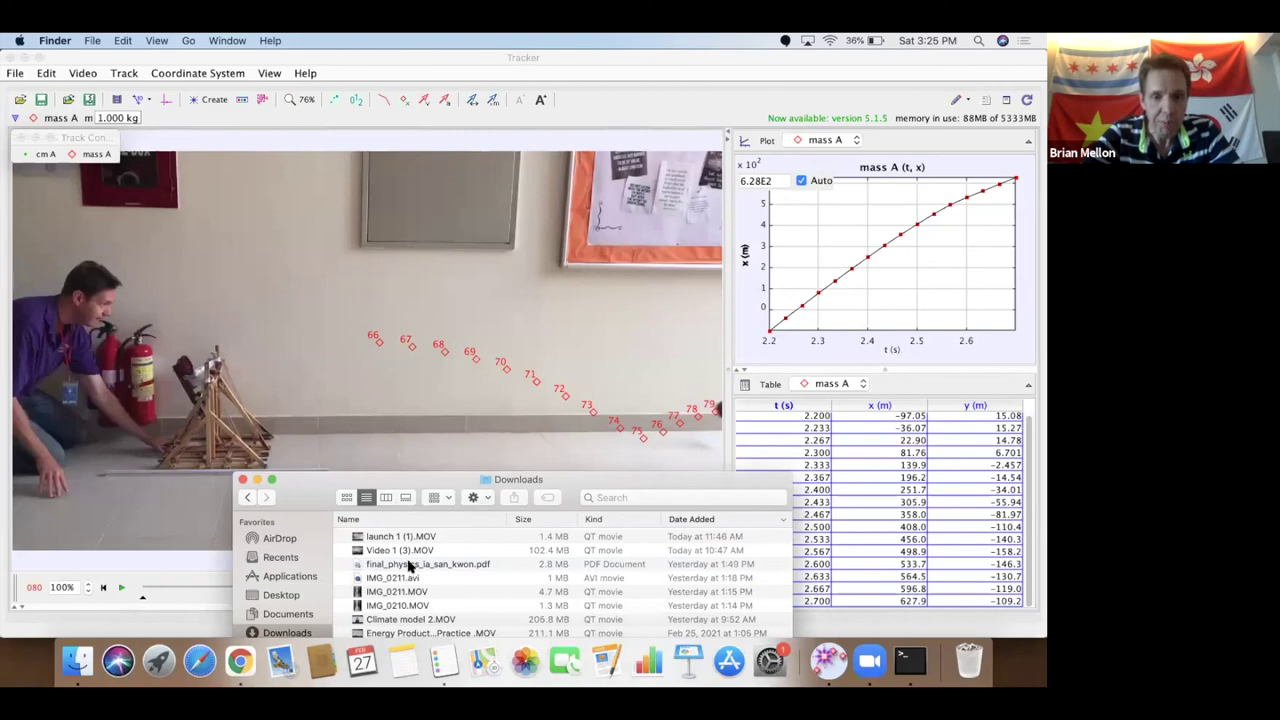
{"action": "left_click_drag", "start_coordinate": [621, 461], "coordinate": [763, 398]}
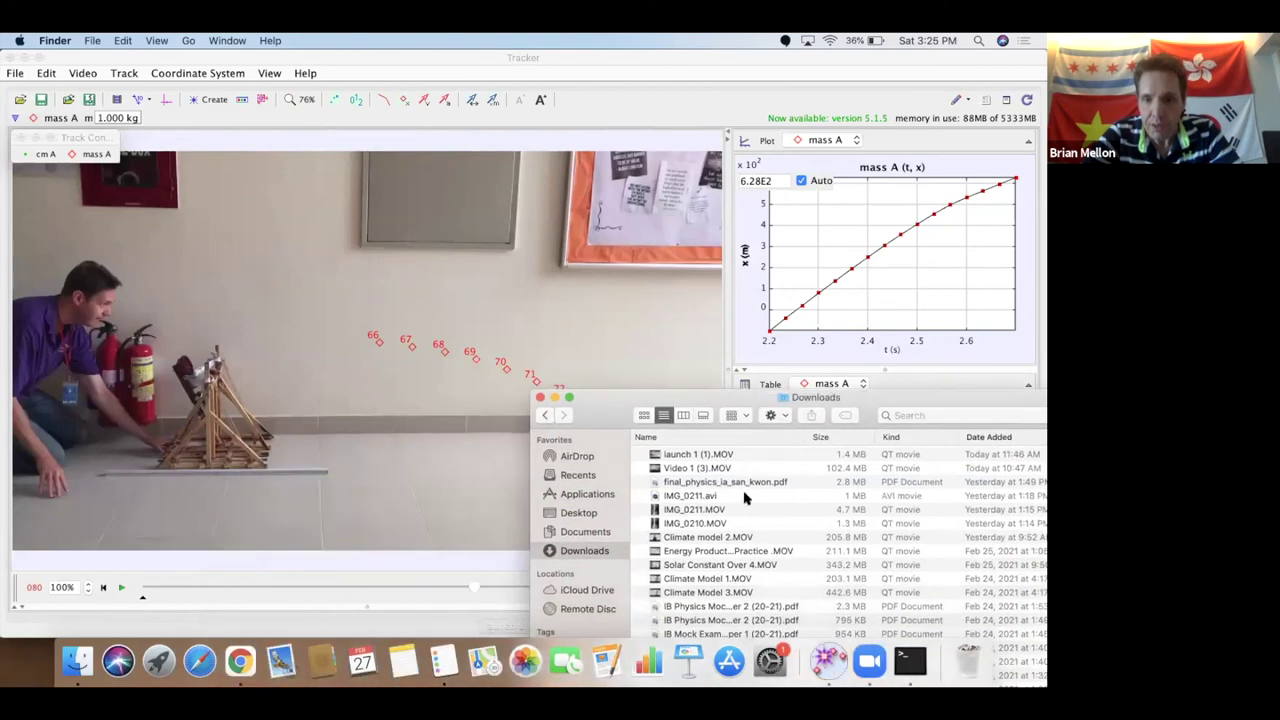
{"action": "left_click", "coordinate": [688, 511]}
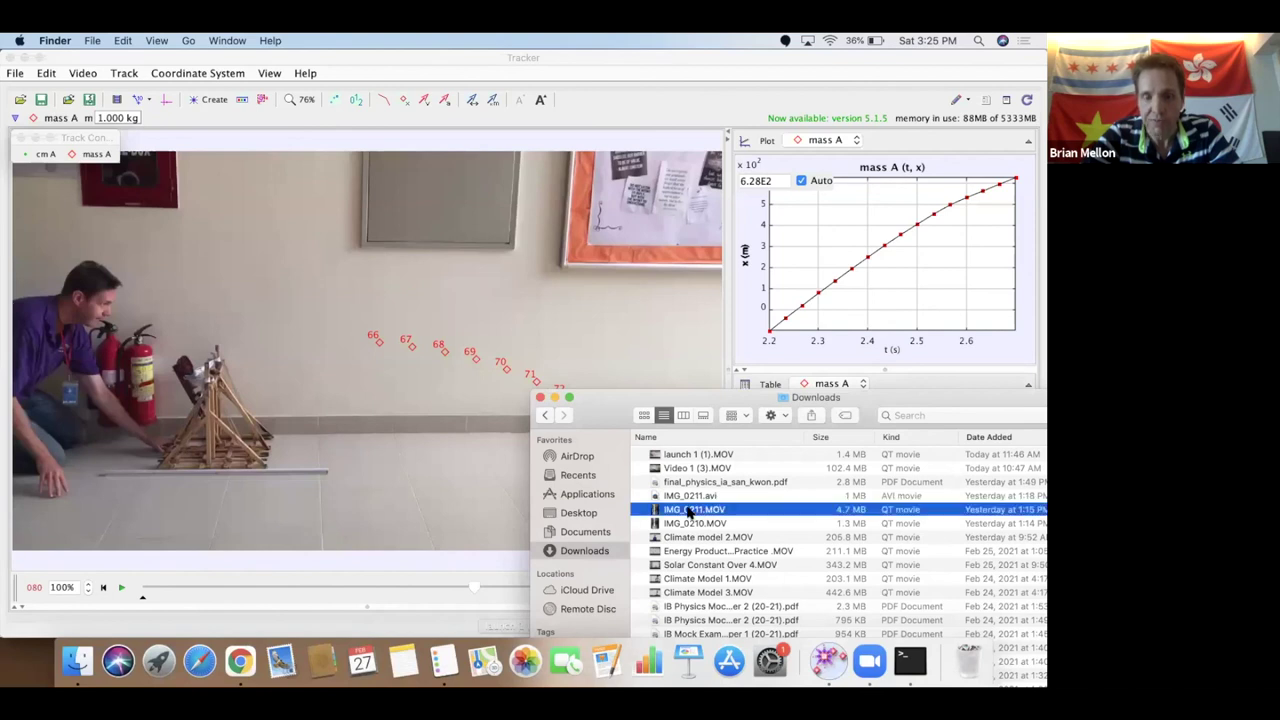
{"action": "left_click_drag", "start_coordinate": [637, 493], "coordinate": [380, 389]}
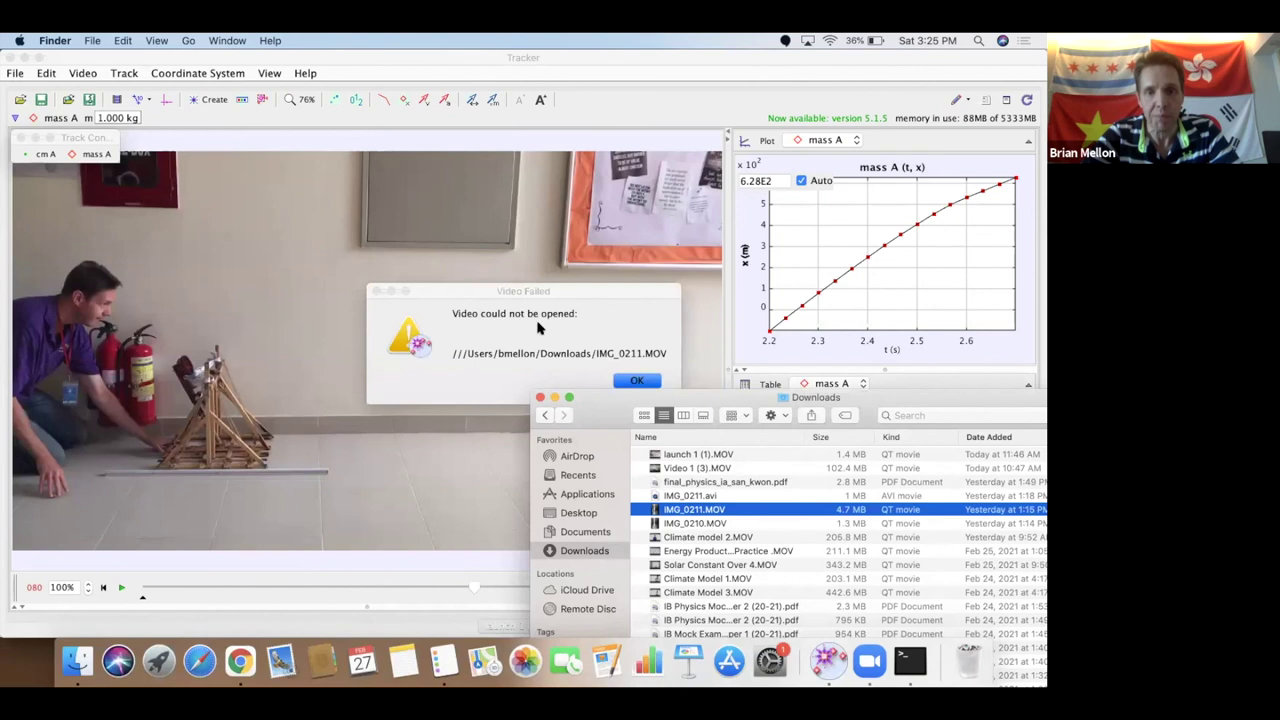
{"action": "left_click", "coordinate": [637, 383]}
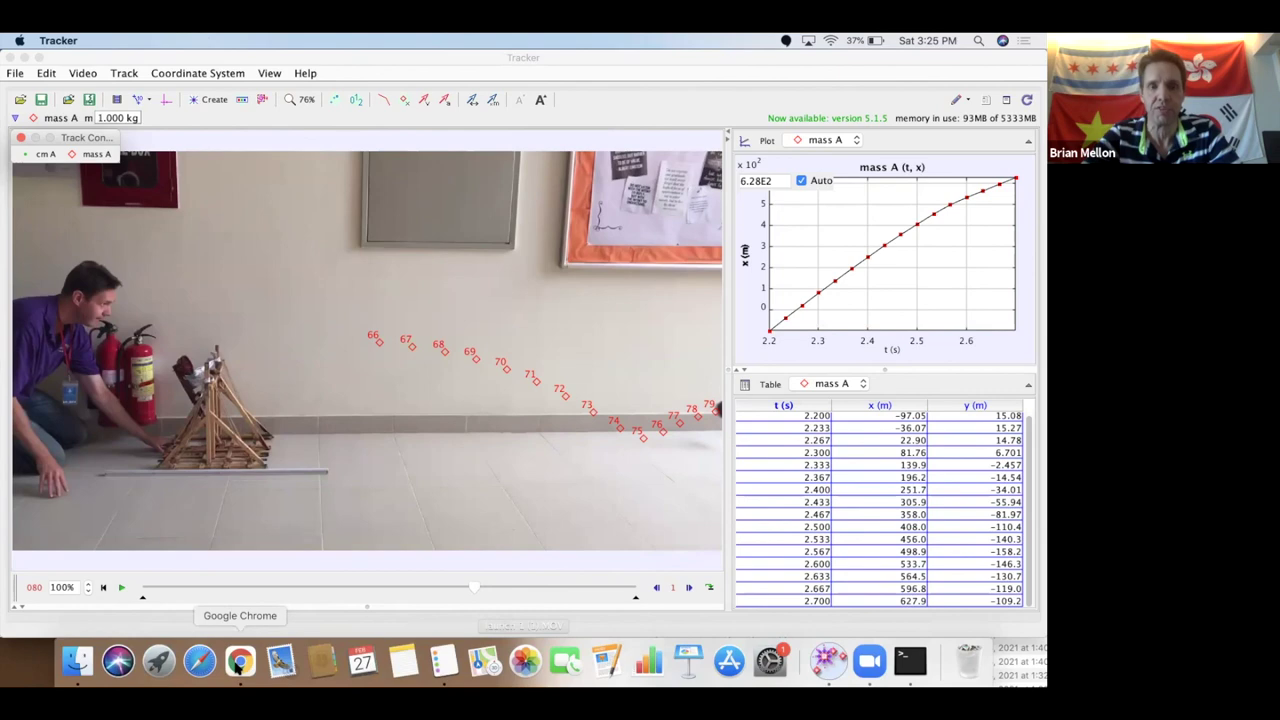
- Switch to Chrome and open the Freemake video converter link from the Tips for Making Videos slide
{"action": "left_click", "coordinate": [240, 660]}
{"action": "left_click", "coordinate": [459, 340]}
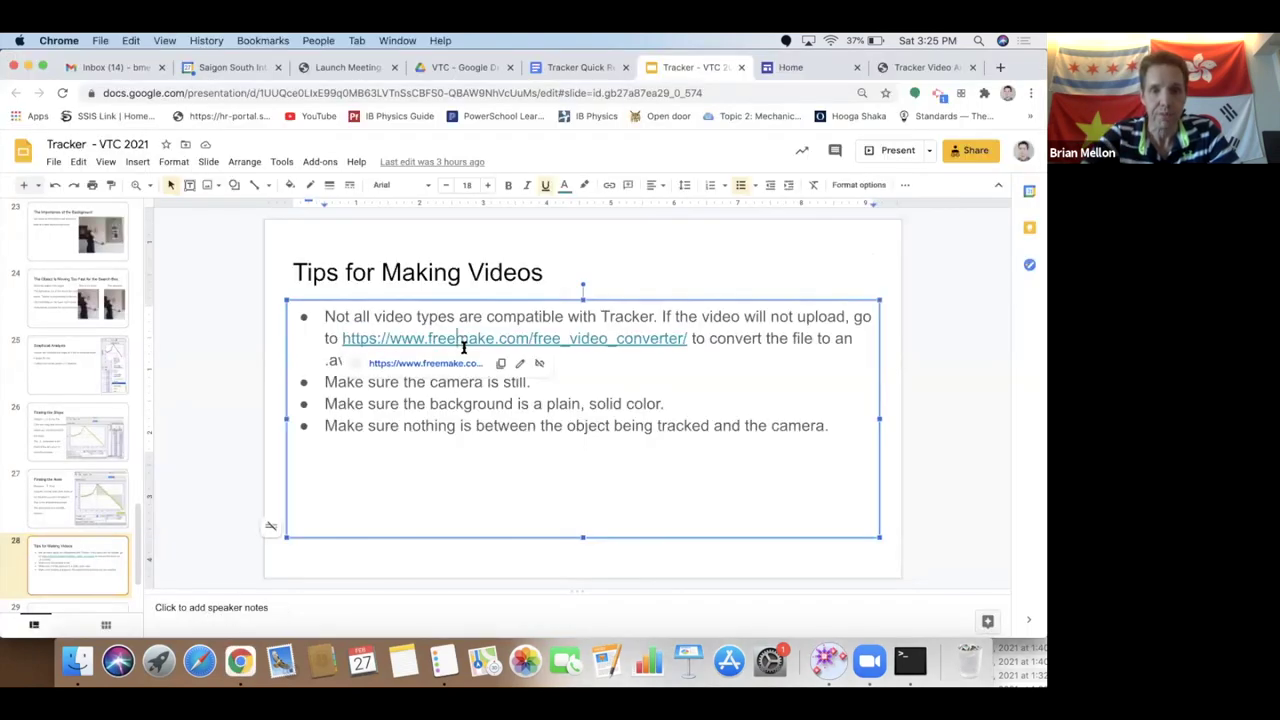
{"action": "left_click", "coordinate": [443, 364]}
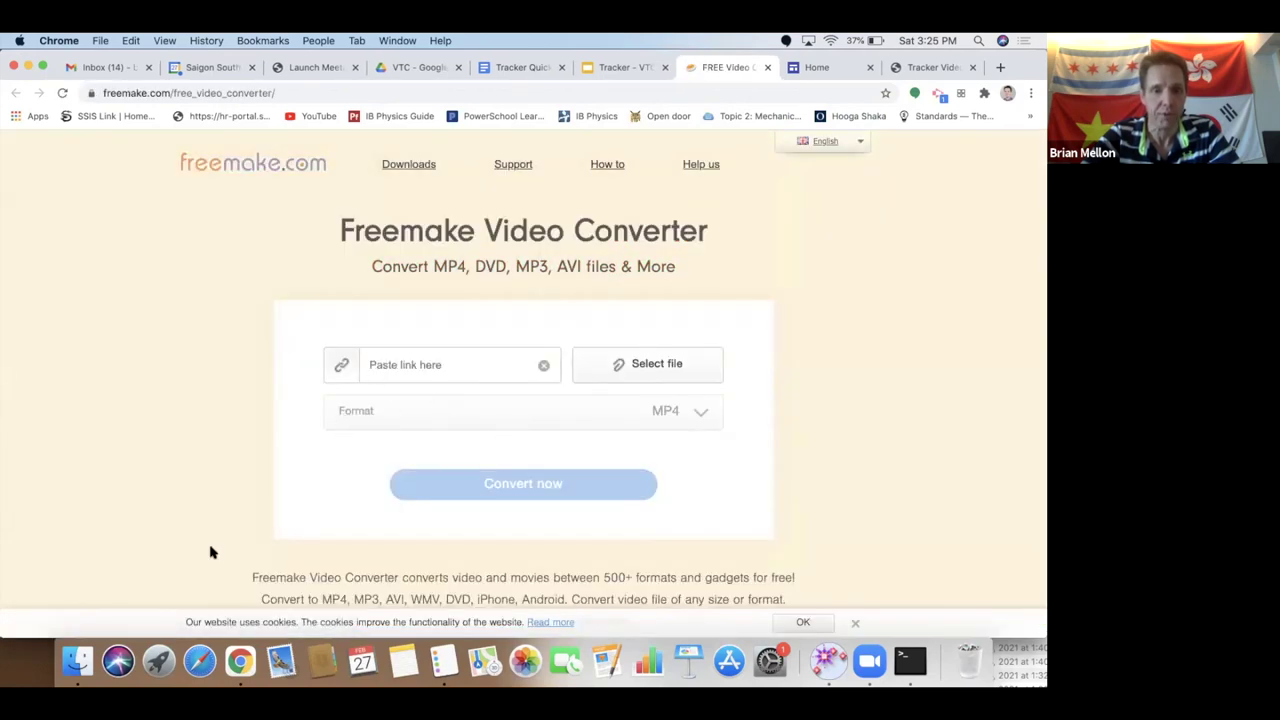
- Try to load IMG_0211.avi from the Finder Downloads folder directly into the Freemake converter page
{"action": "left_click", "coordinate": [77, 660]}
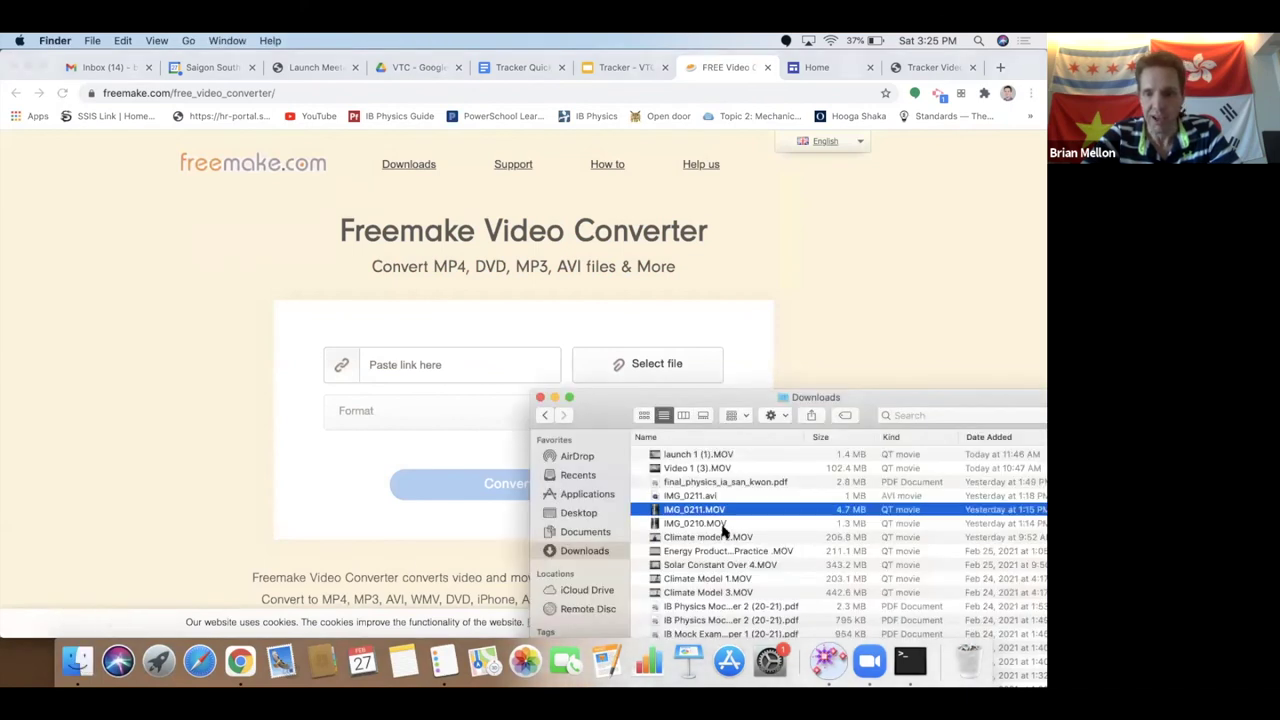
{"action": "left_click", "coordinate": [696, 496]}
{"action": "left_click_drag", "start_coordinate": [696, 496], "coordinate": [451, 380]}
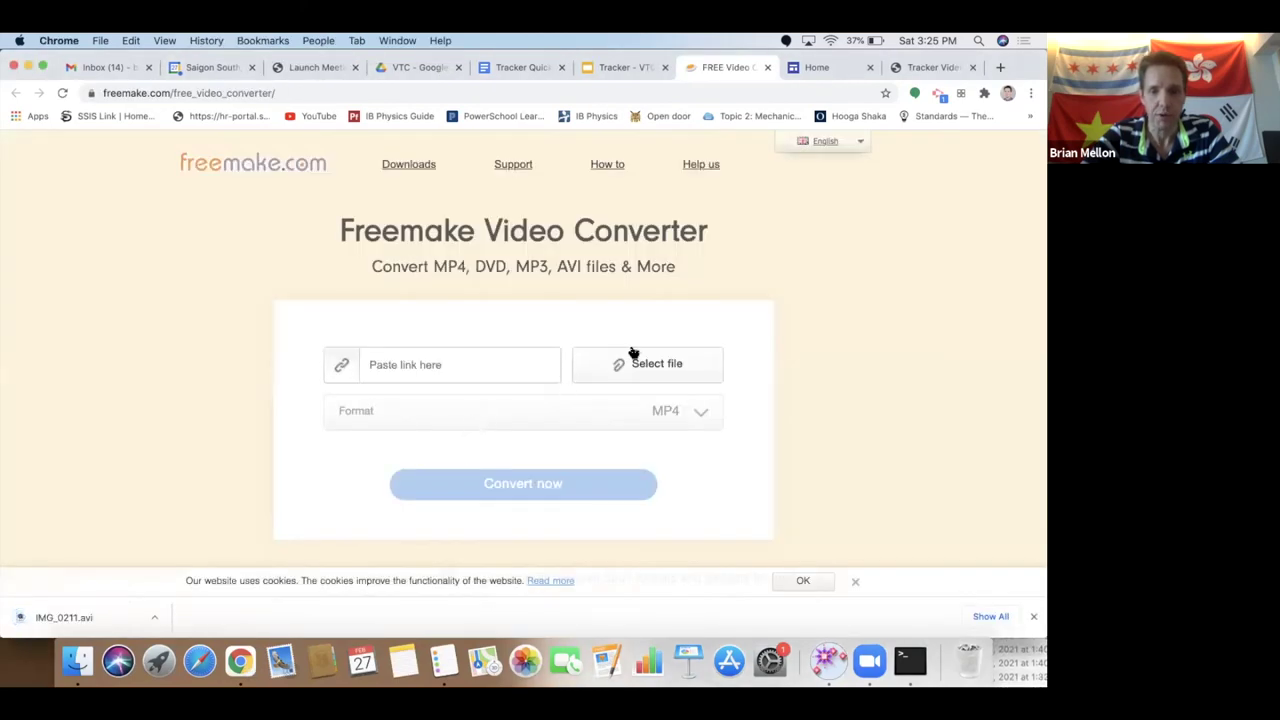
- Choose IMG_0211.MOV from Downloads in the Freemake converter and convert it to MP4
{"action": "left_click", "coordinate": [632, 363]}
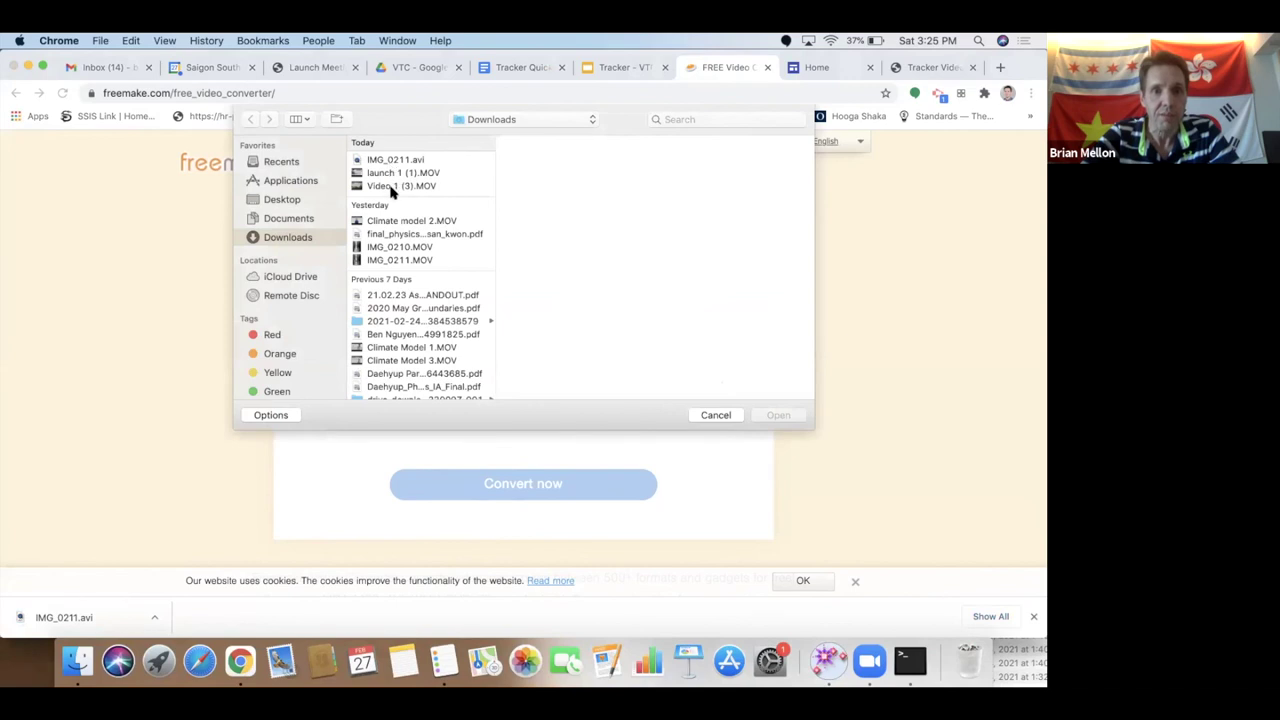
{"action": "left_click", "coordinate": [390, 260]}
{"action": "left_click", "coordinate": [778, 415]}
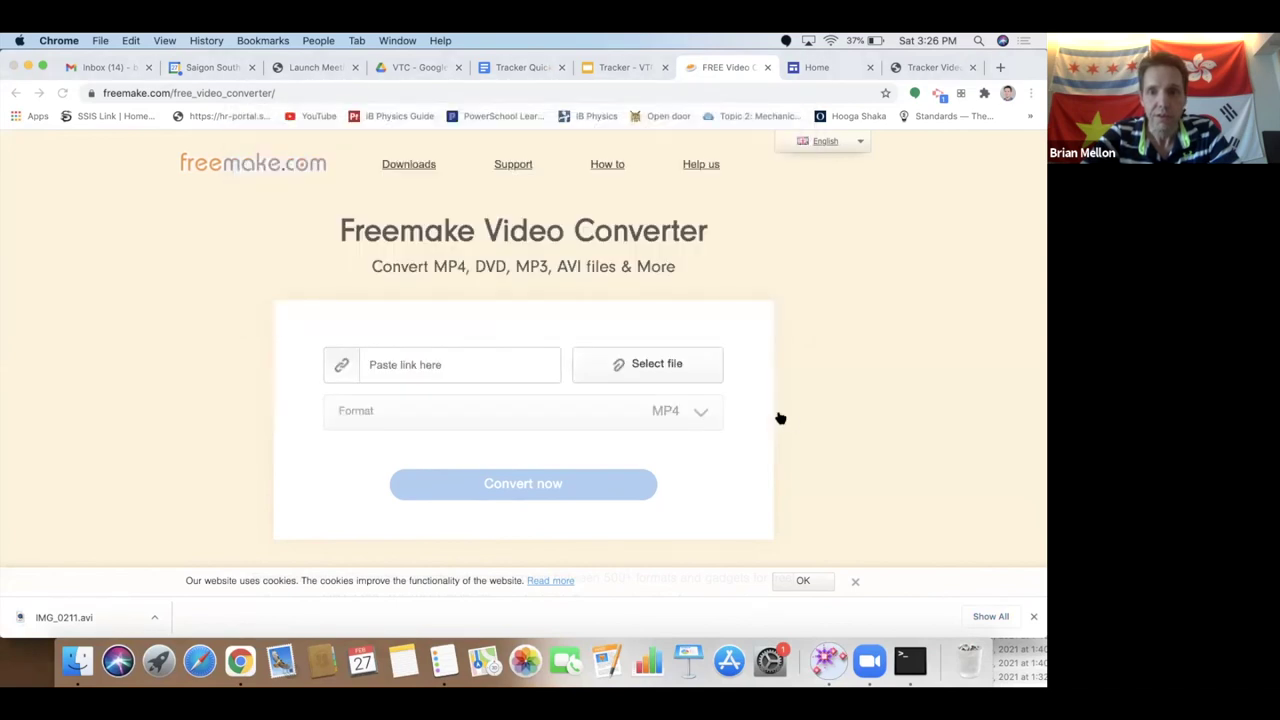
{"action": "left_click", "coordinate": [547, 483]}
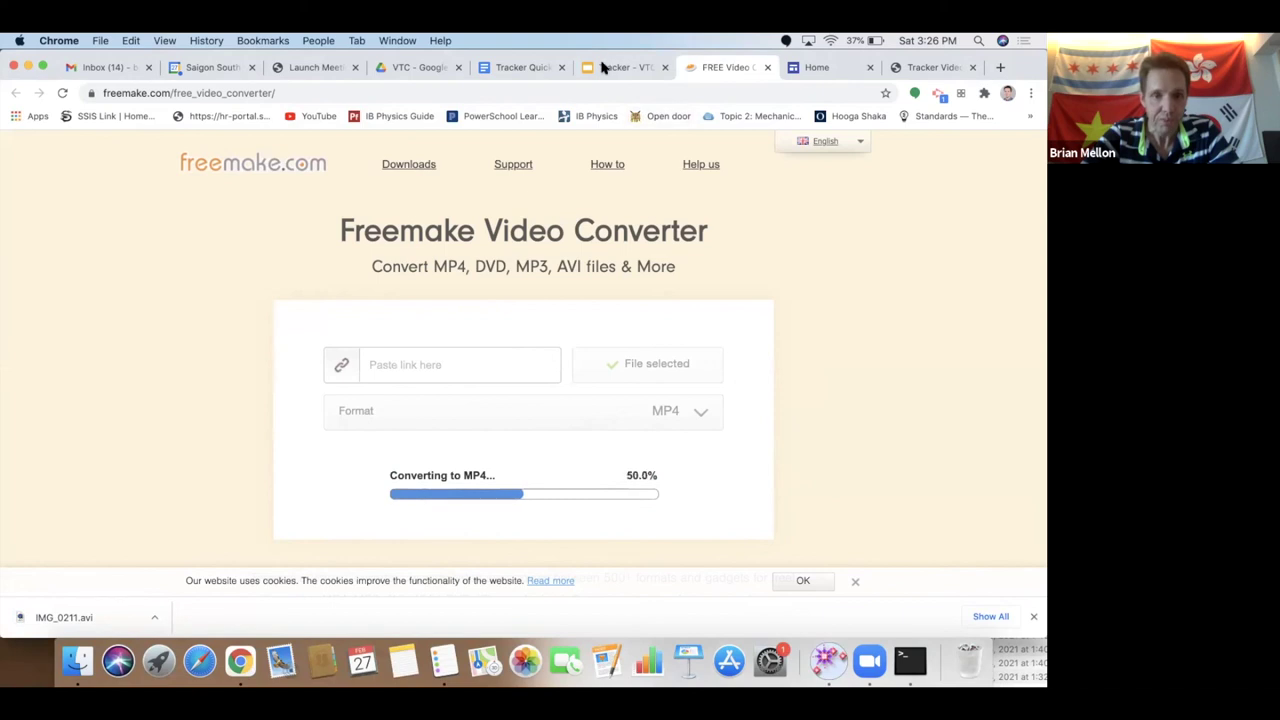
{"action": "left_click", "coordinate": [828, 660]}
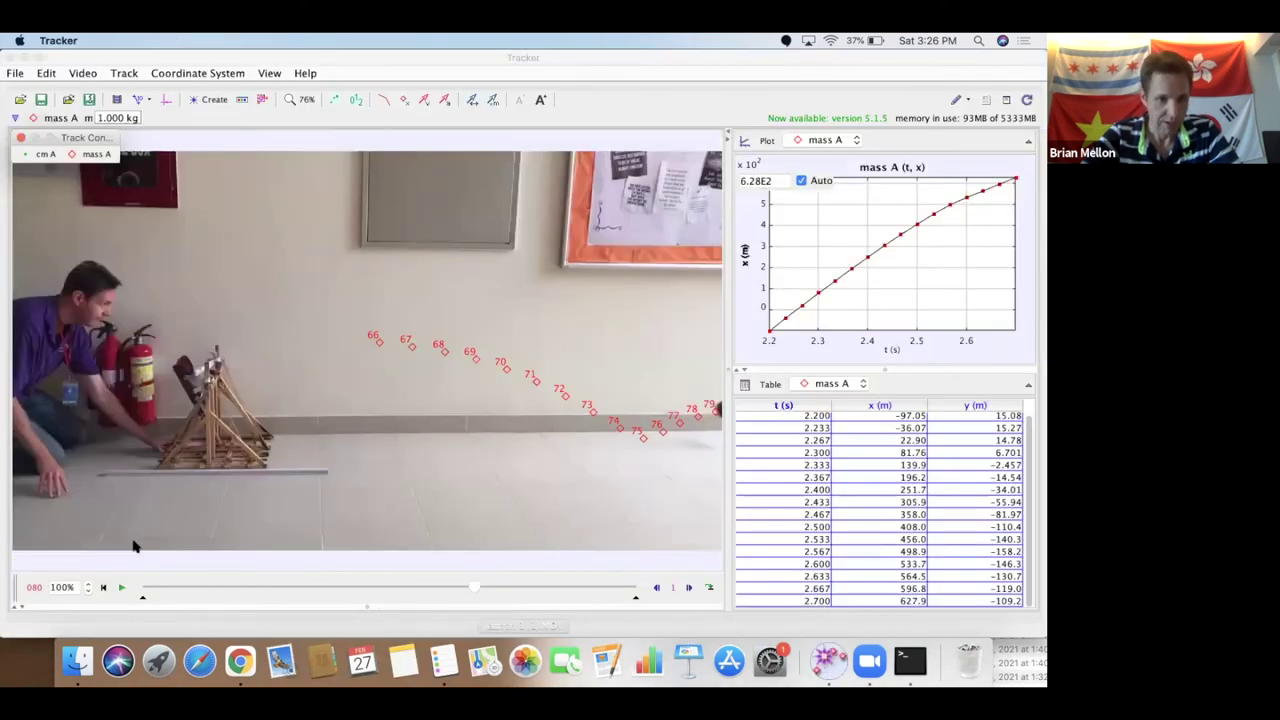
{"action": "left_click", "coordinate": [240, 658]}
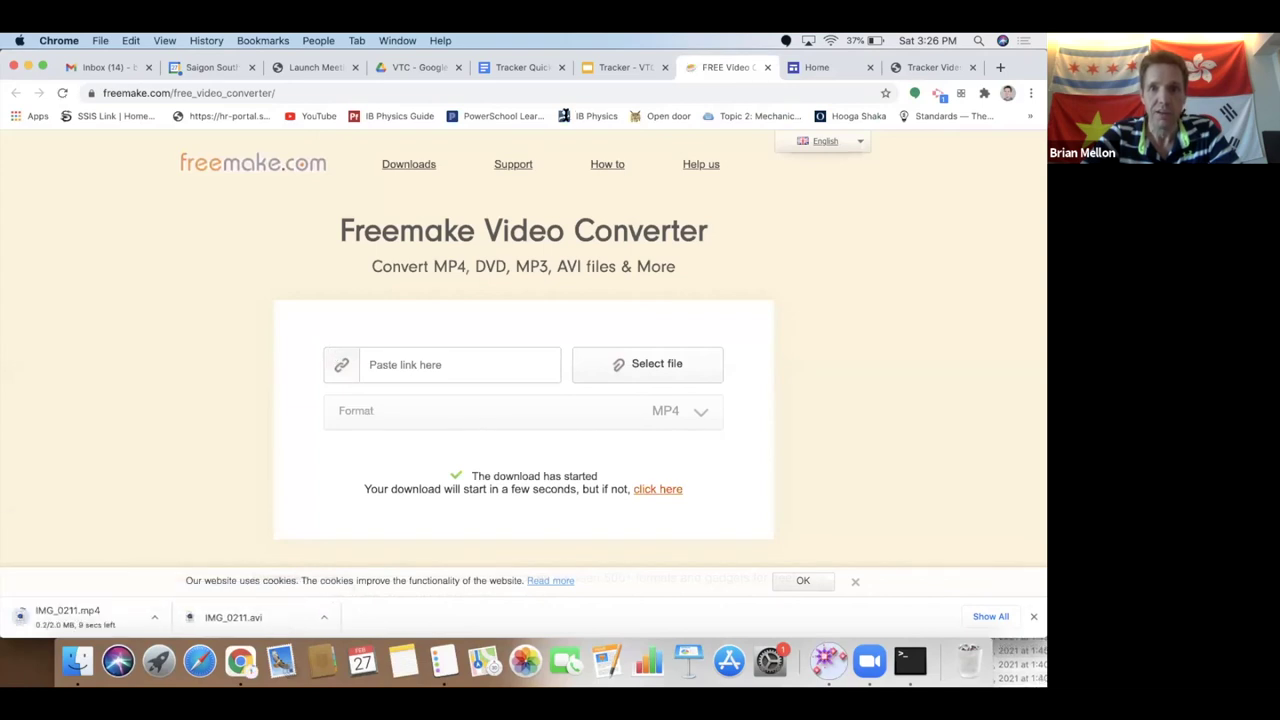
- Return to the Tracker - VTC 2021 presentation and show the closing thank-you slide 29
{"action": "left_click", "coordinate": [593, 70]}
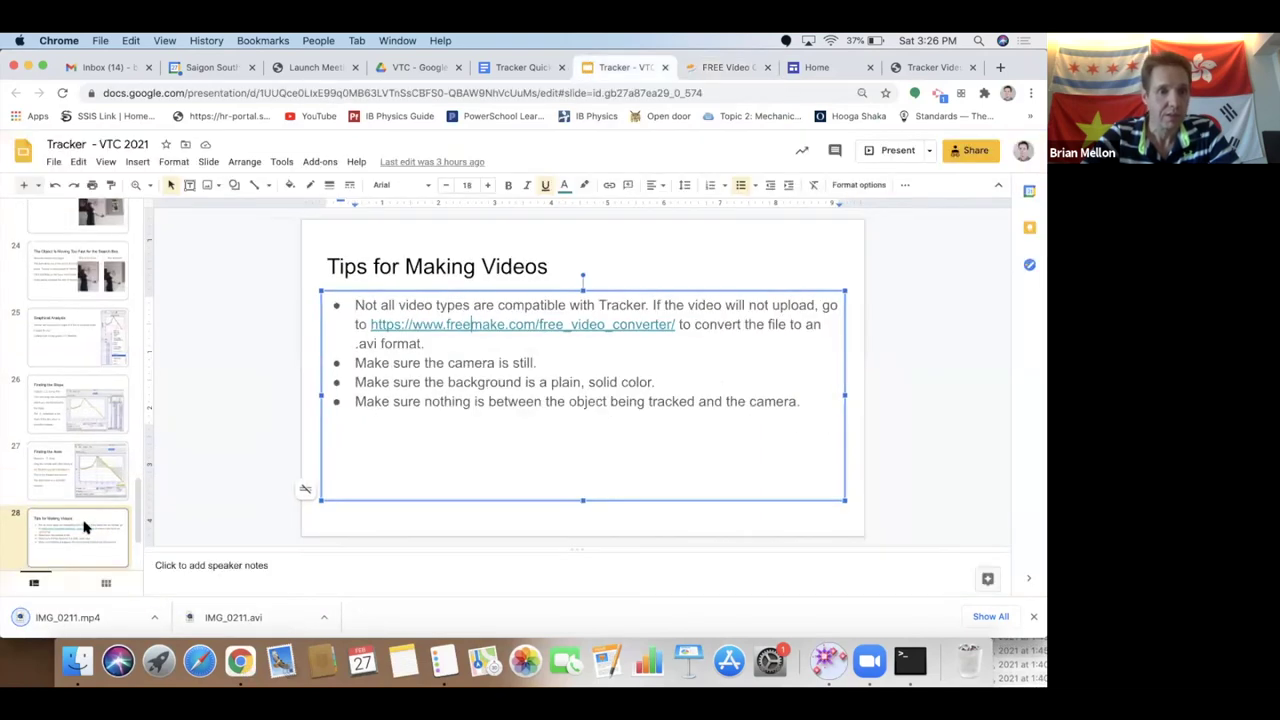
{"action": "scroll", "coordinate": [80, 495], "scroll_direction": "down", "scroll_amount": 3}
{"action": "left_click", "coordinate": [77, 468]}
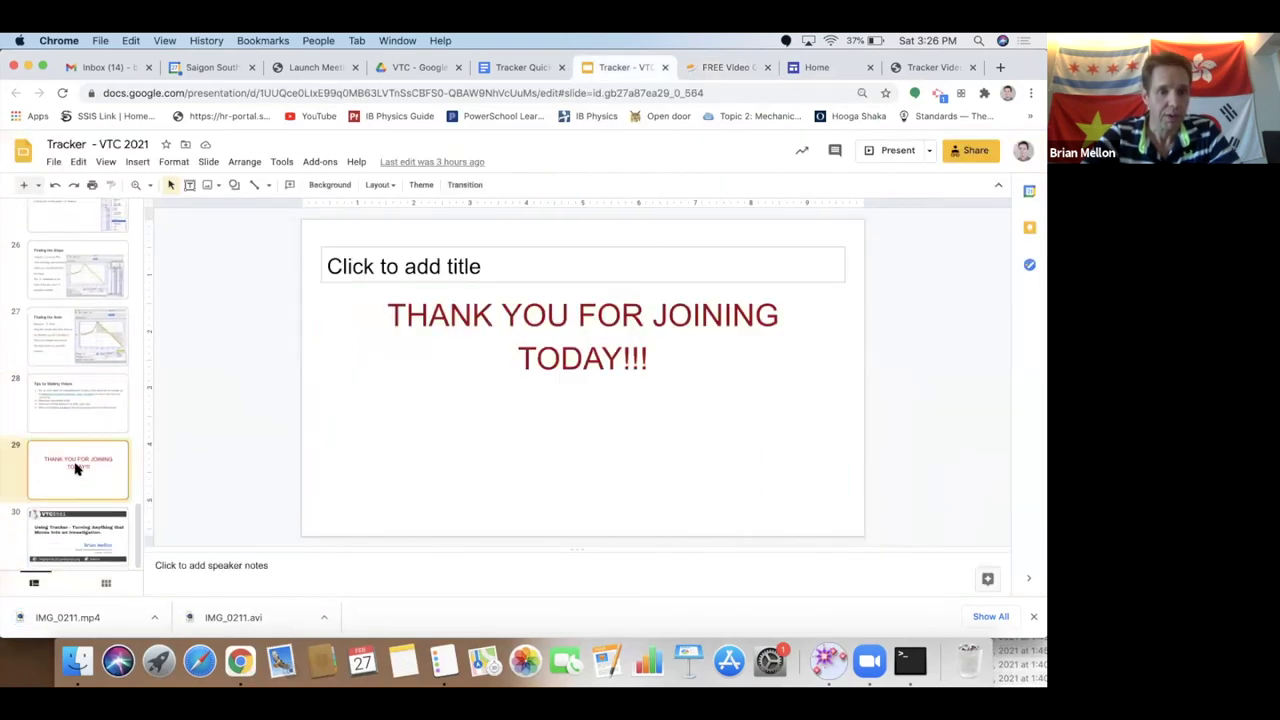